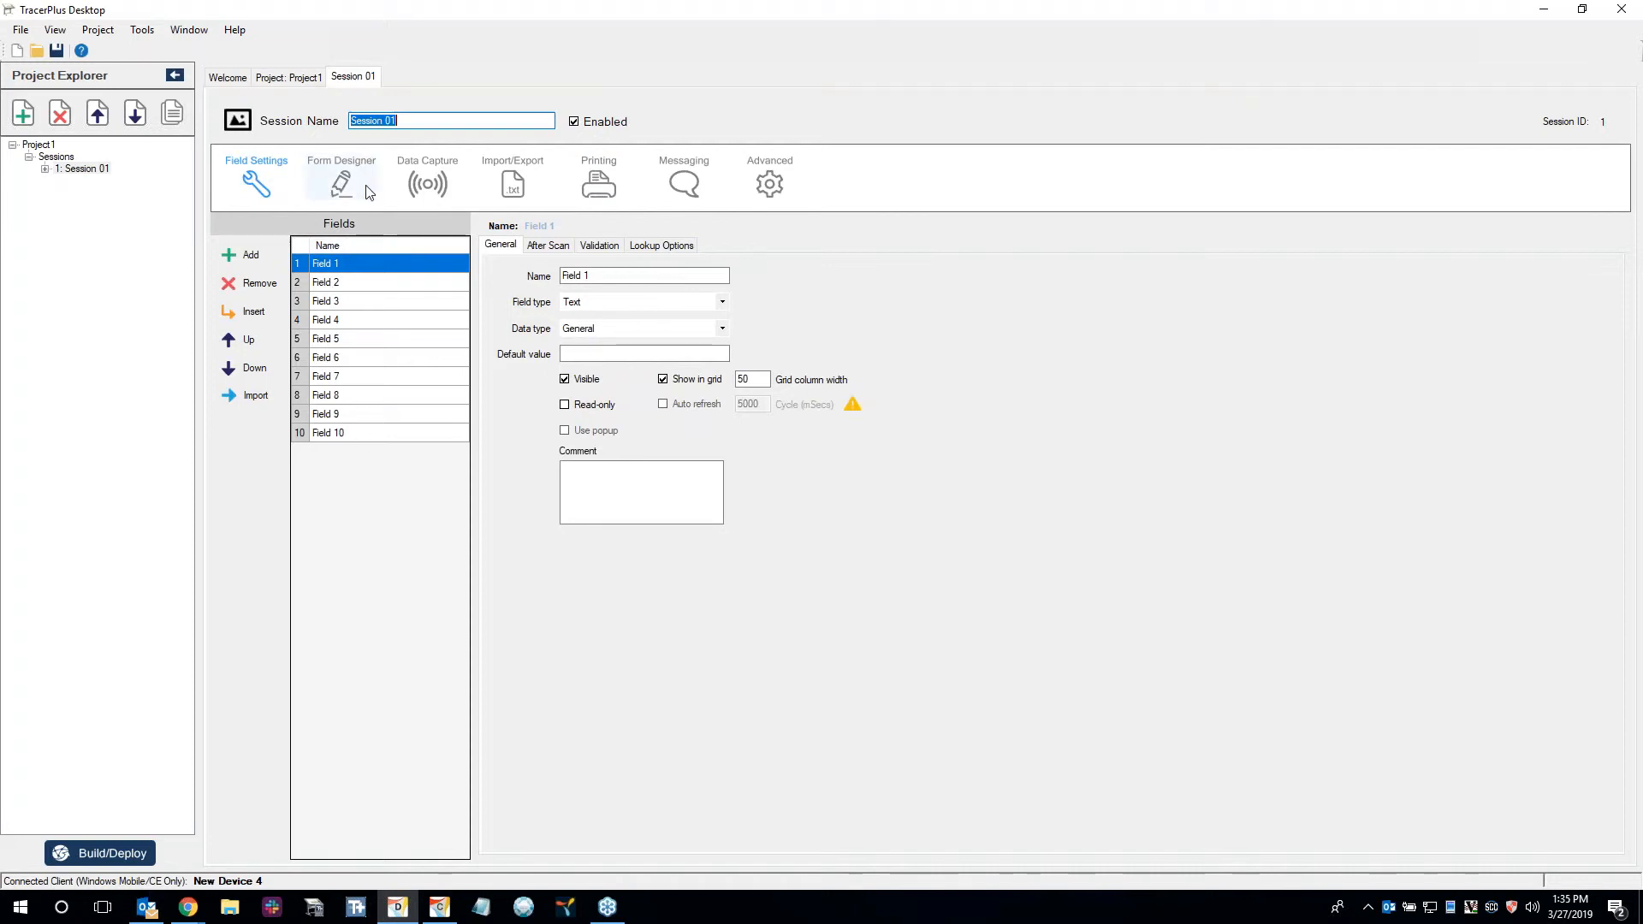
Create the recommended default form for Session 01 from its current field settings.
left_click(374, 159)
left_click(361, 387)
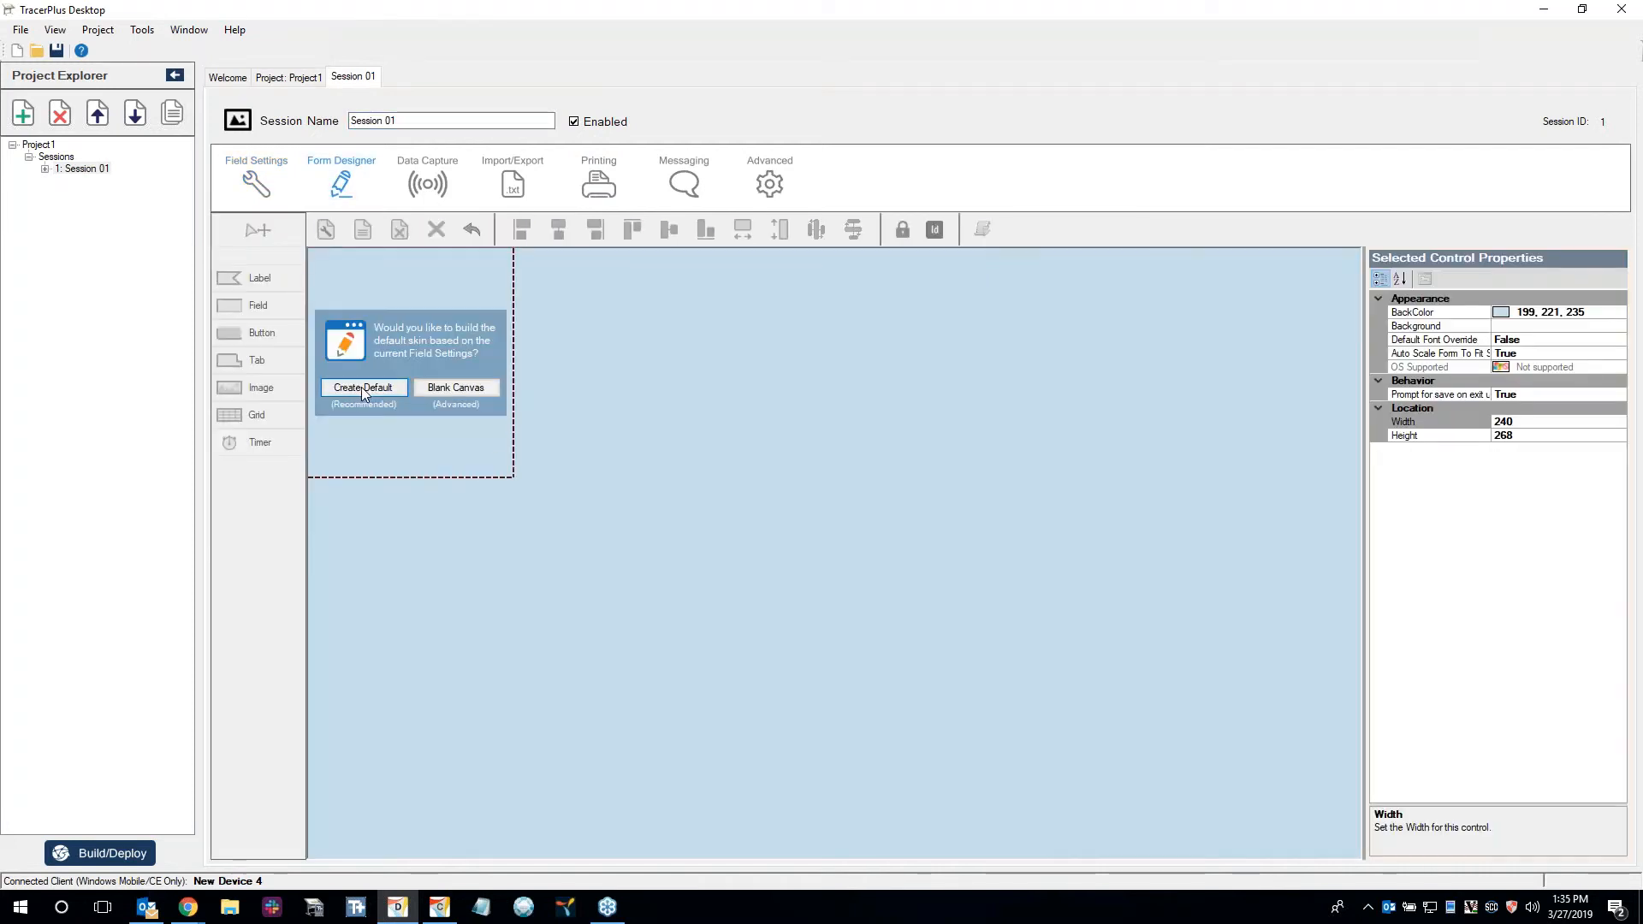
Remove Field 3 through Field 10 from the session's fields, keeping only Field 1 and Field 2.
left_click(278, 181)
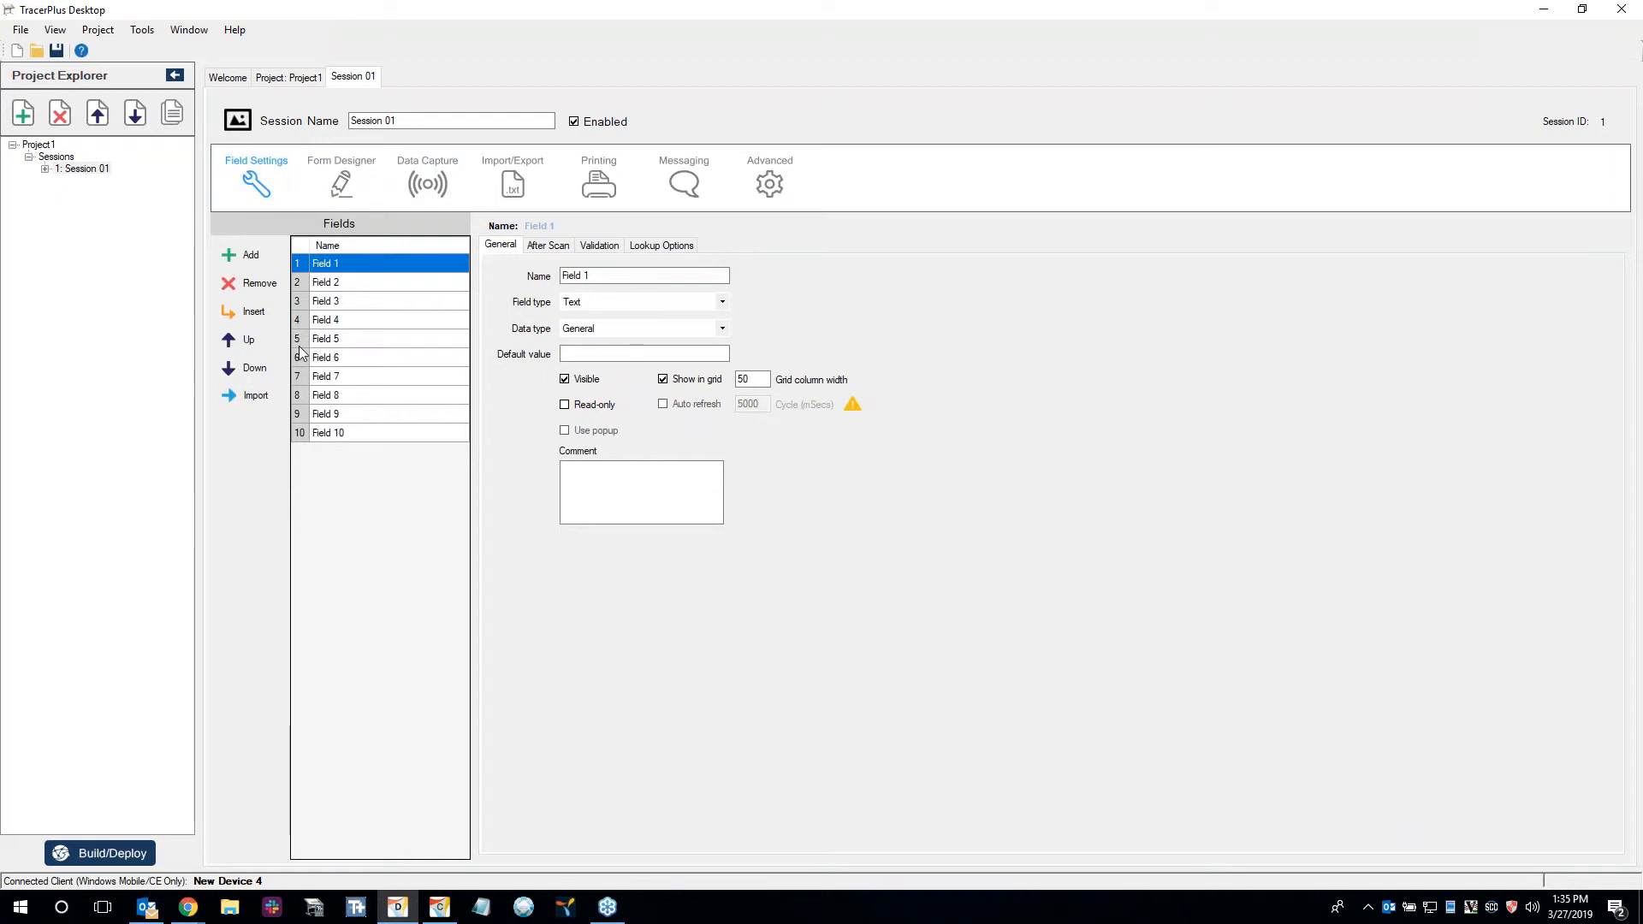
left_click(330, 302)
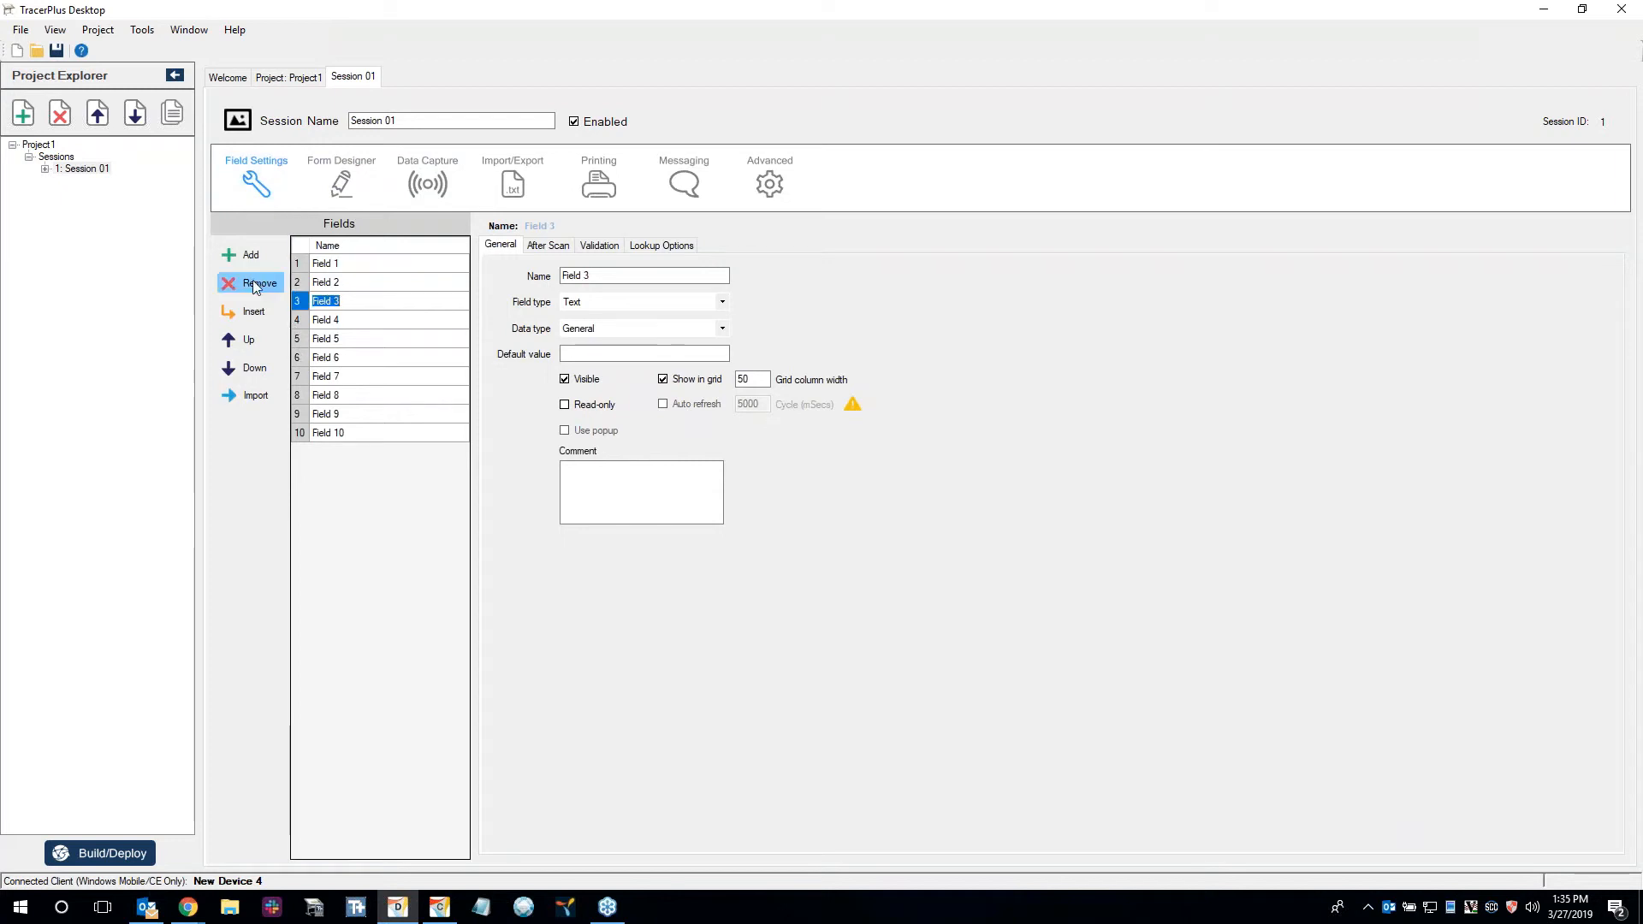
left_click(254, 282)
left_click(254, 282)
left_click(254, 282)
left_click(253, 282)
left_click(253, 283)
left_click(253, 282)
left_click(253, 282)
left_click(254, 282)
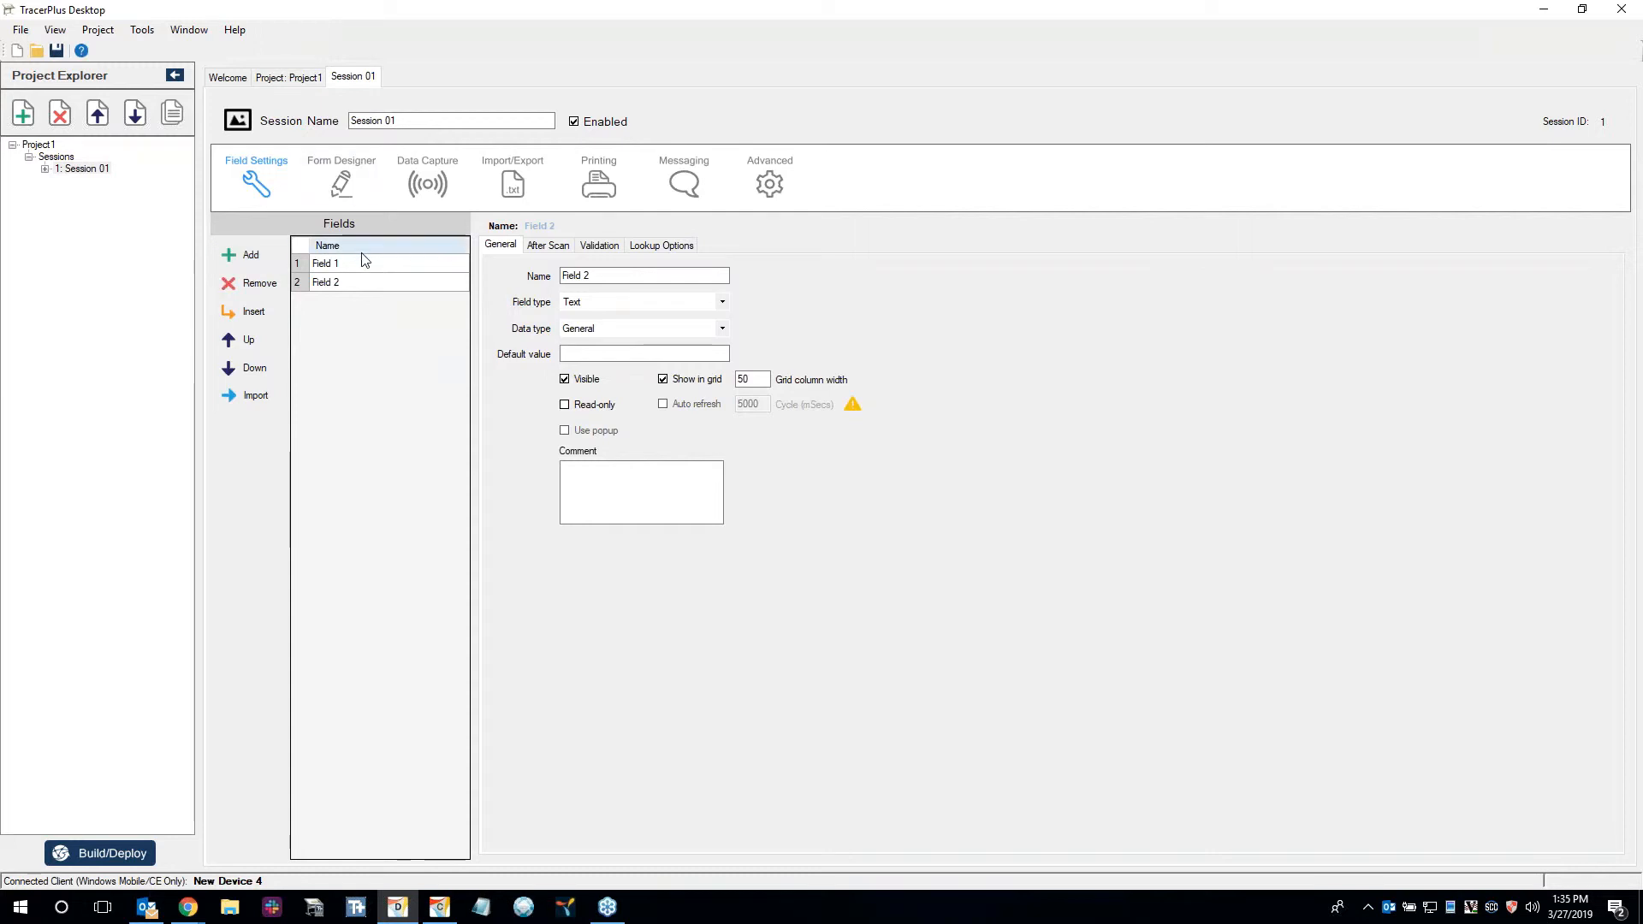
Reset the session's form to the default layout to clear the leftover labels of the removed fields.
left_click(342, 203)
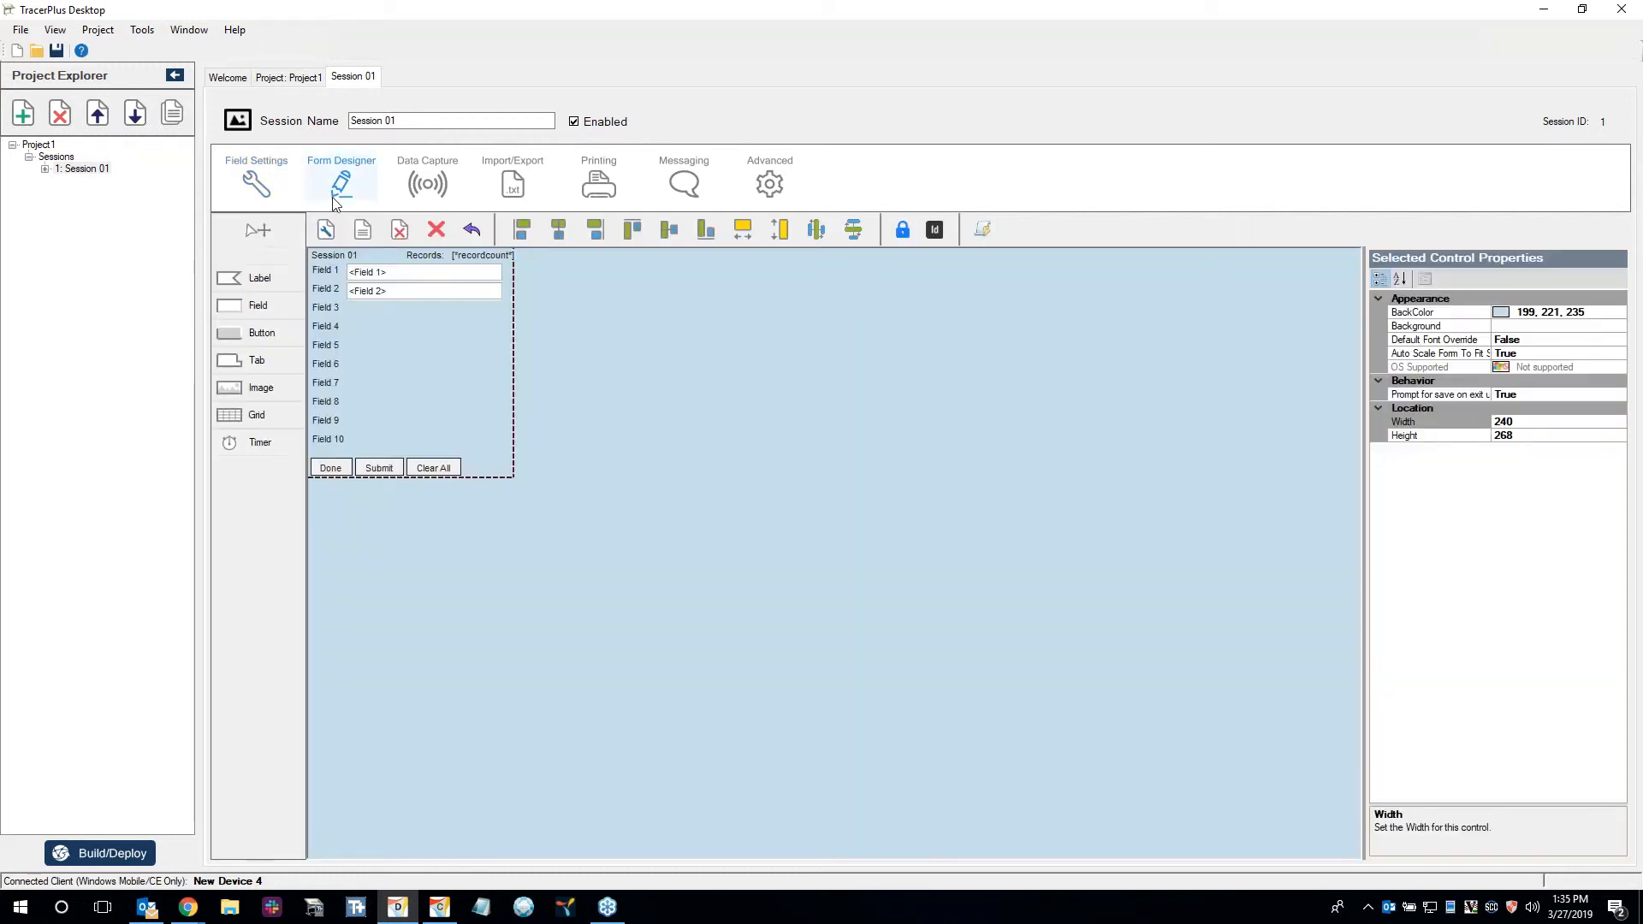
left_click(363, 229)
left_click(757, 510)
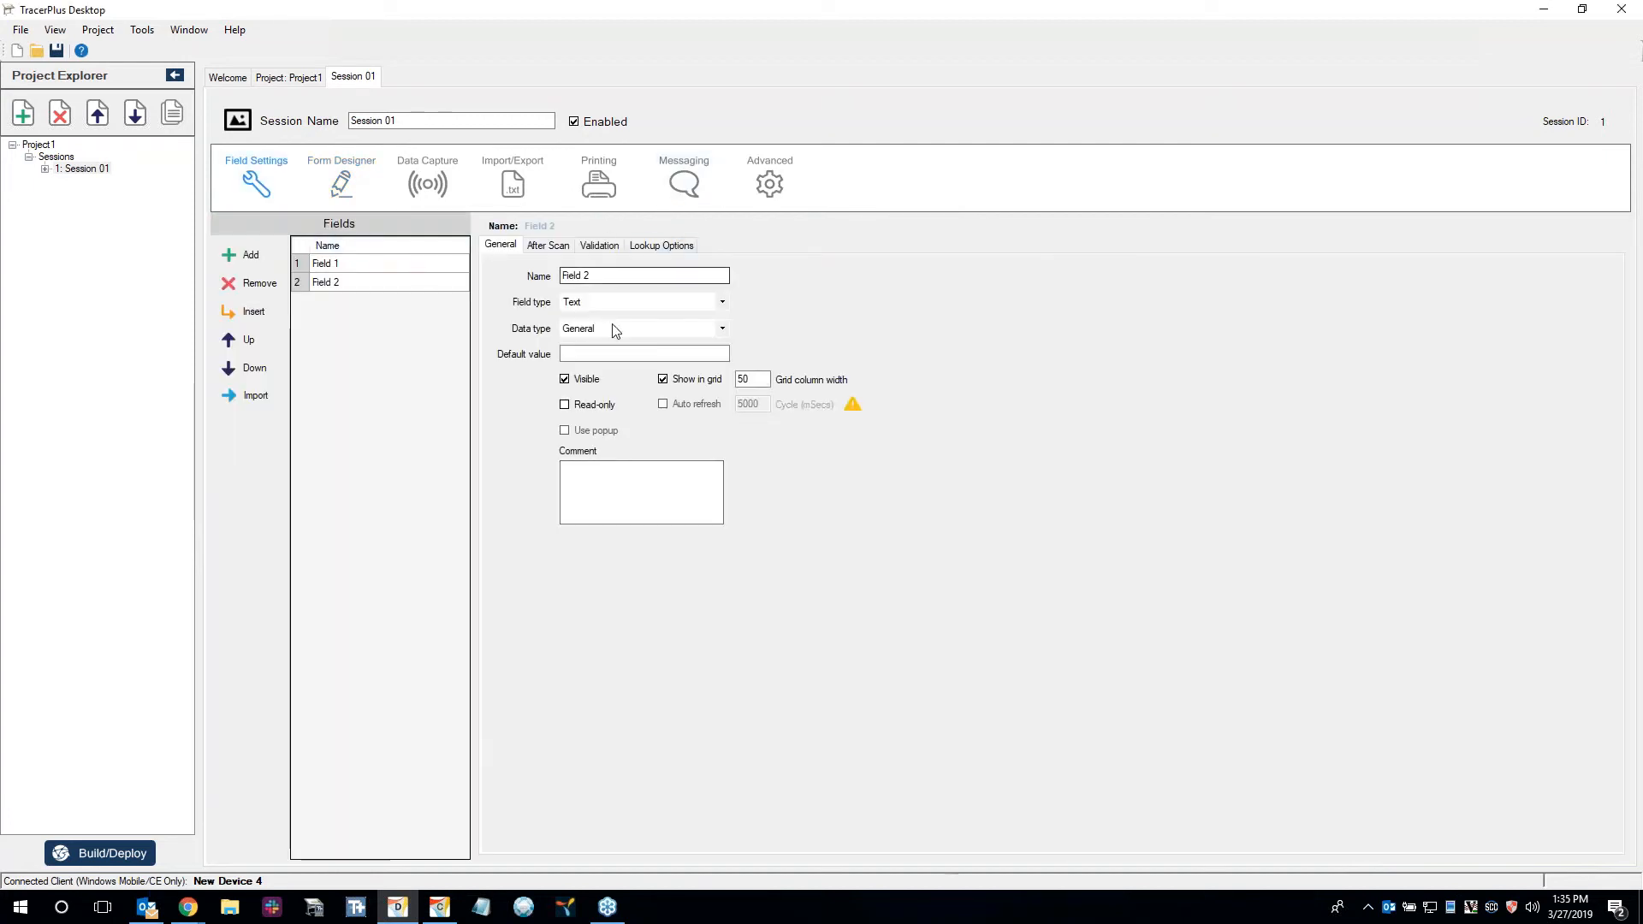
Change the field type of Field 1 to Drop Down.
left_click(393, 267)
left_click(641, 302)
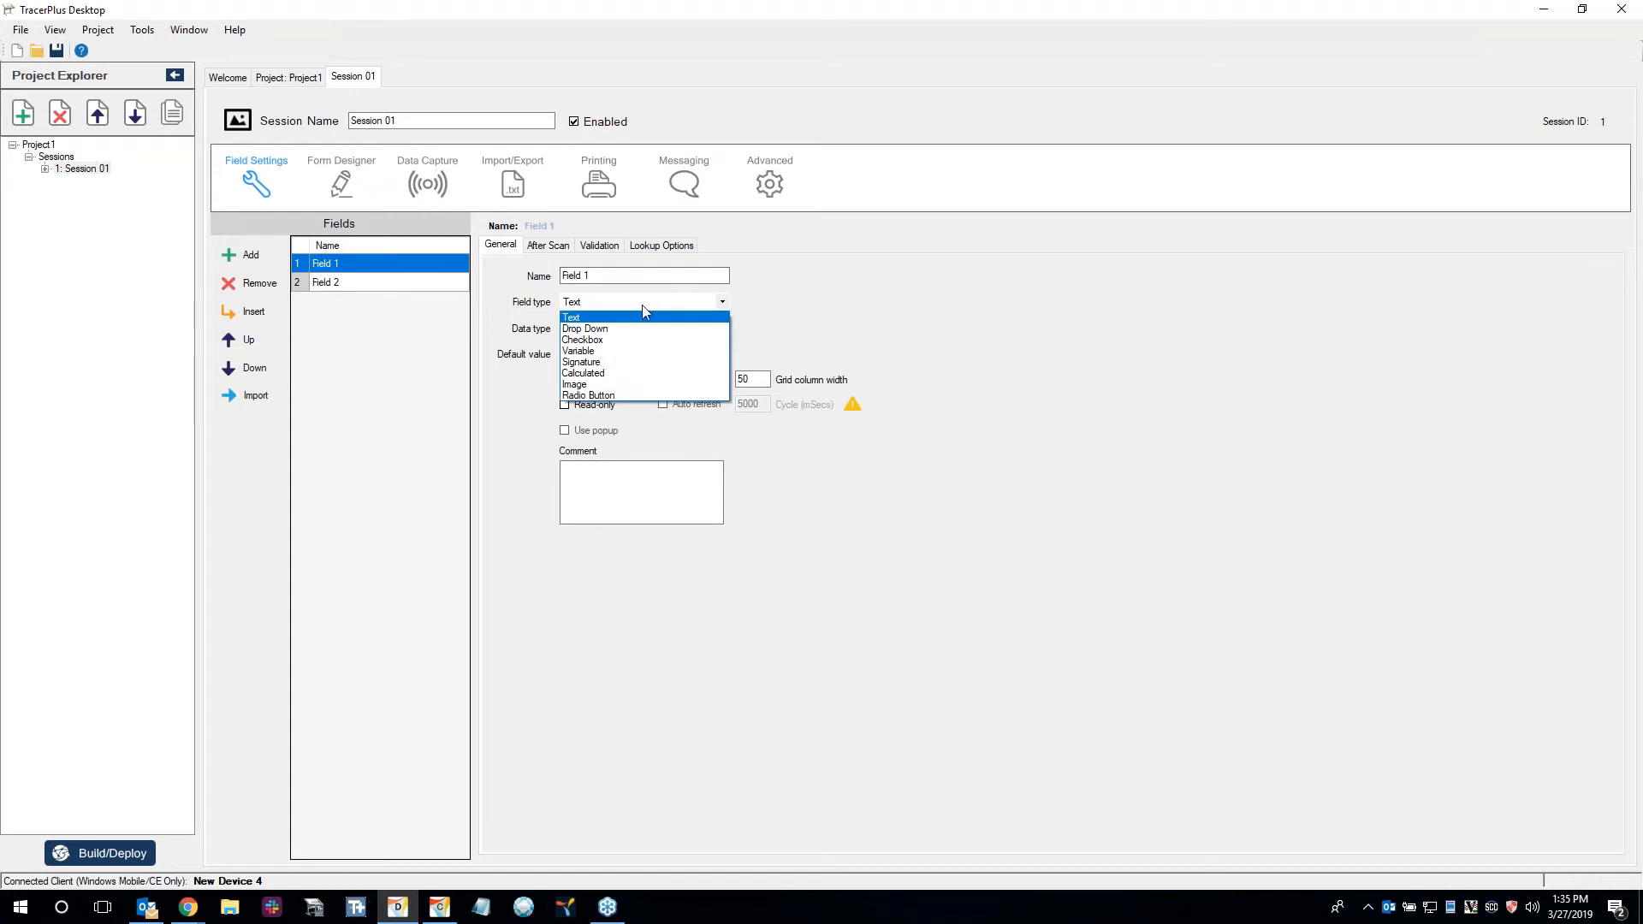
left_click(616, 329)
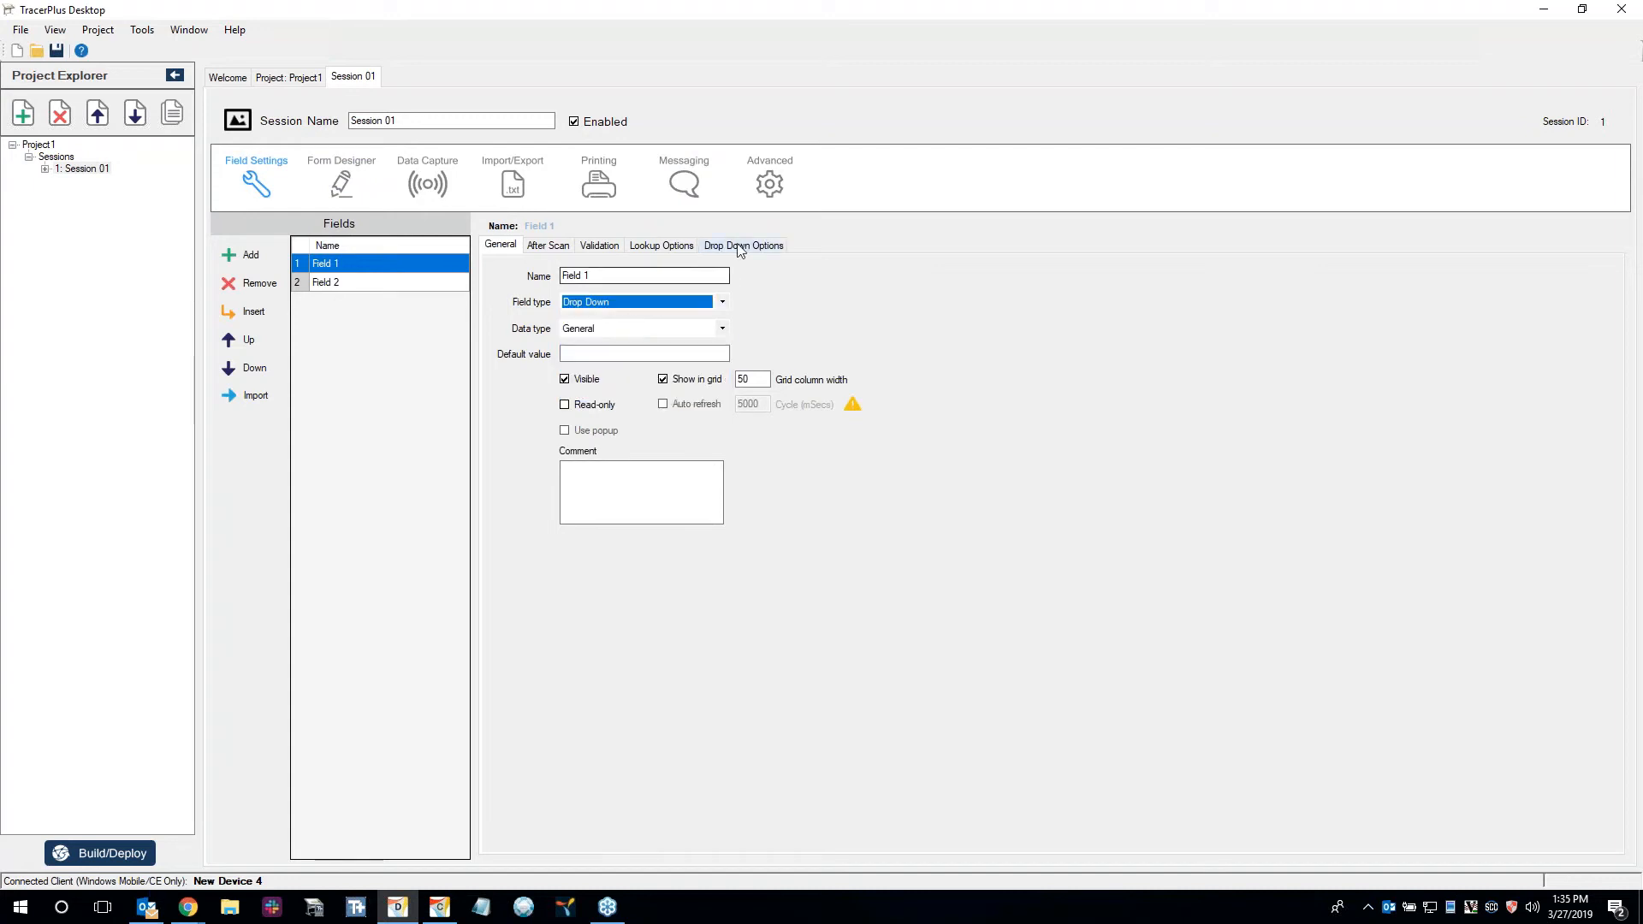
Add the drop-down items Room 1, Room 2 and Room 3 as display values for Field 1.
left_click(700, 272)
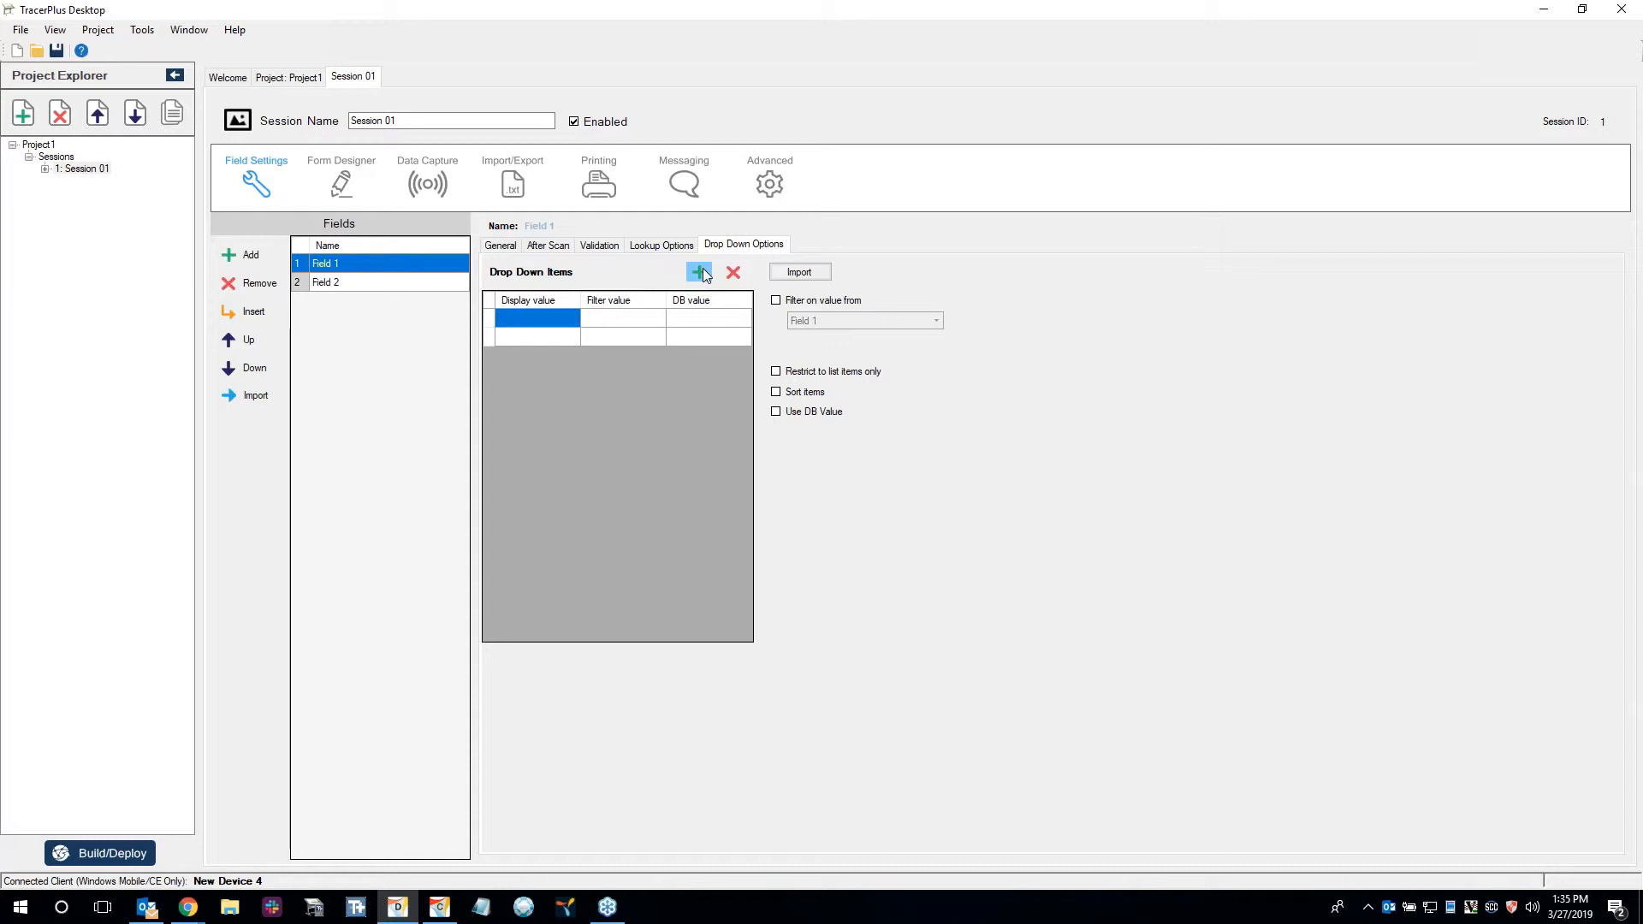
type("Room 1")
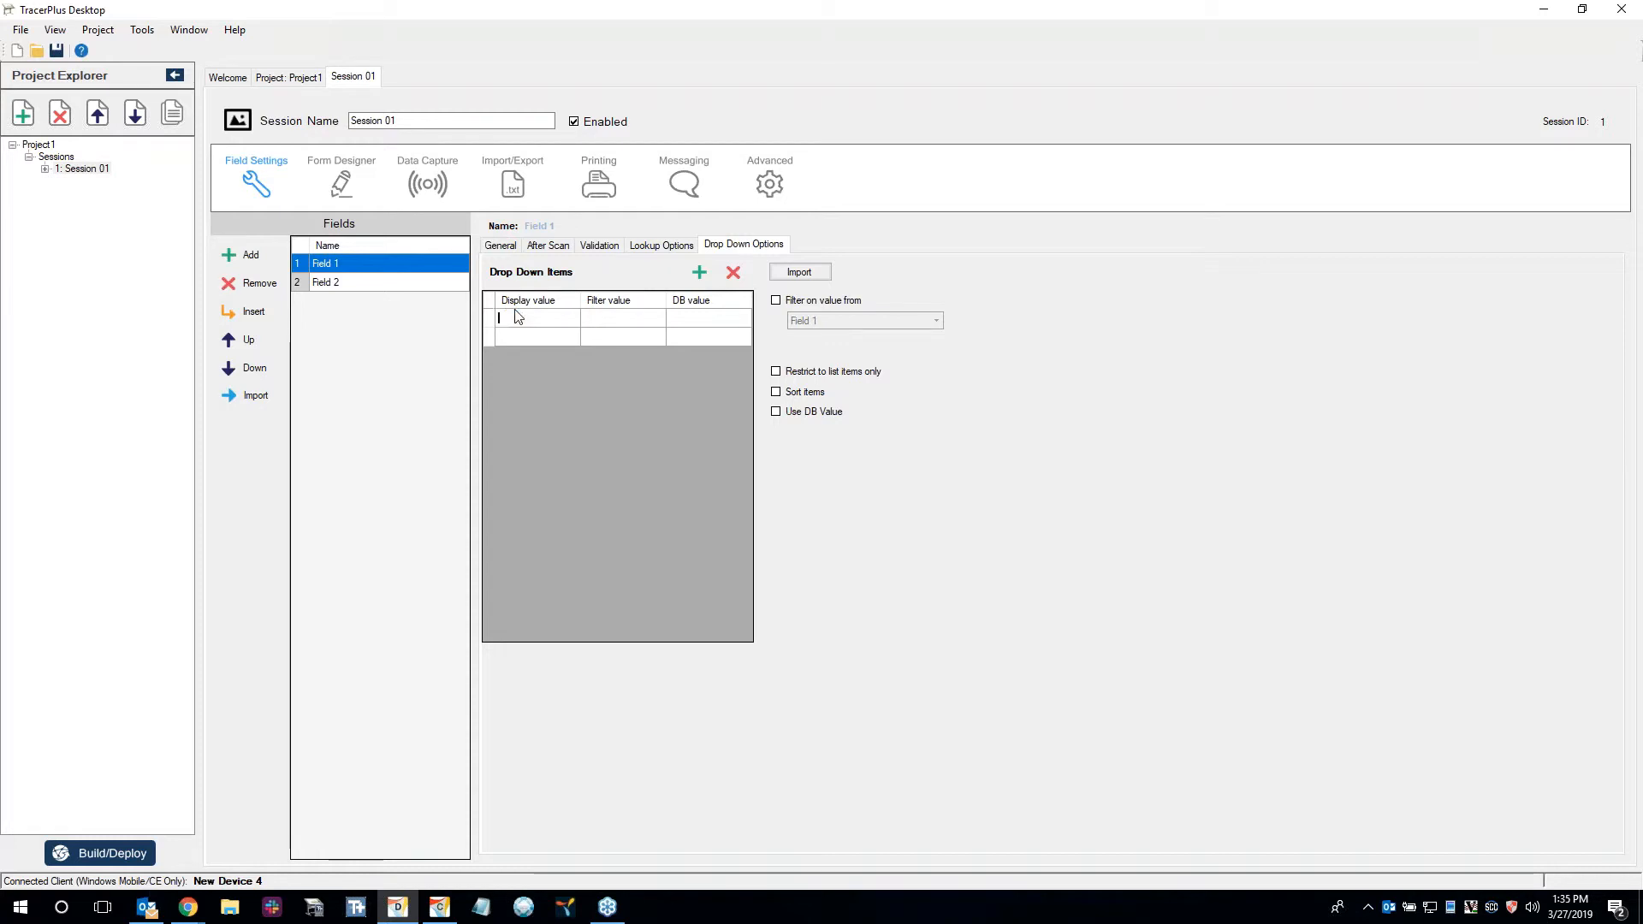
key("Return")
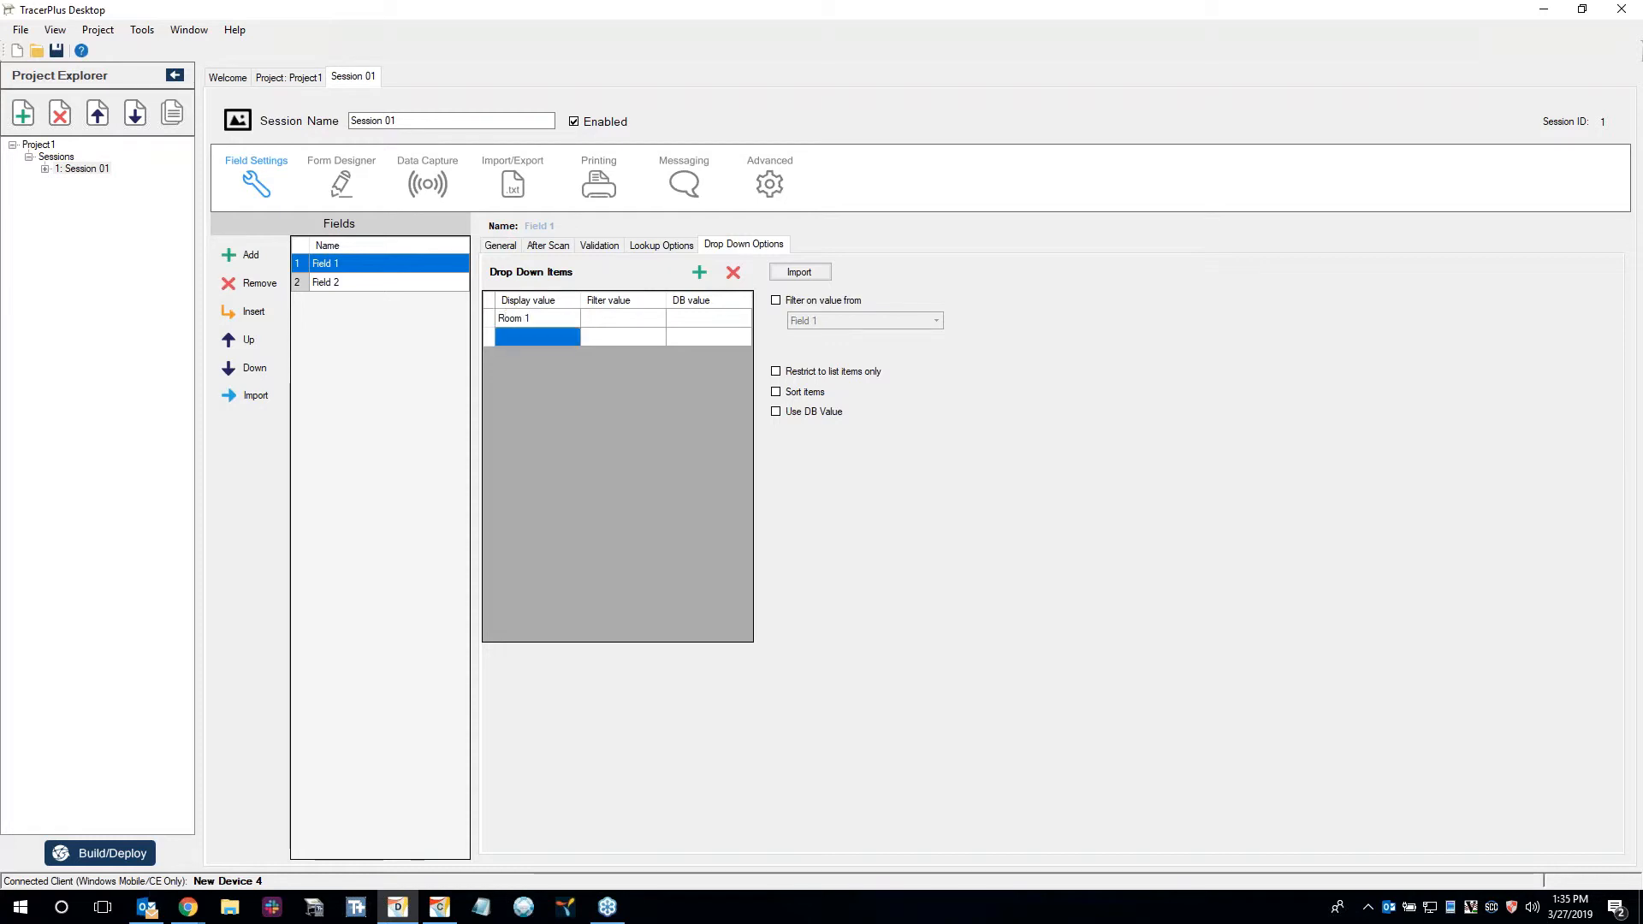
type("Room 2")
key("Return")
type("Room")
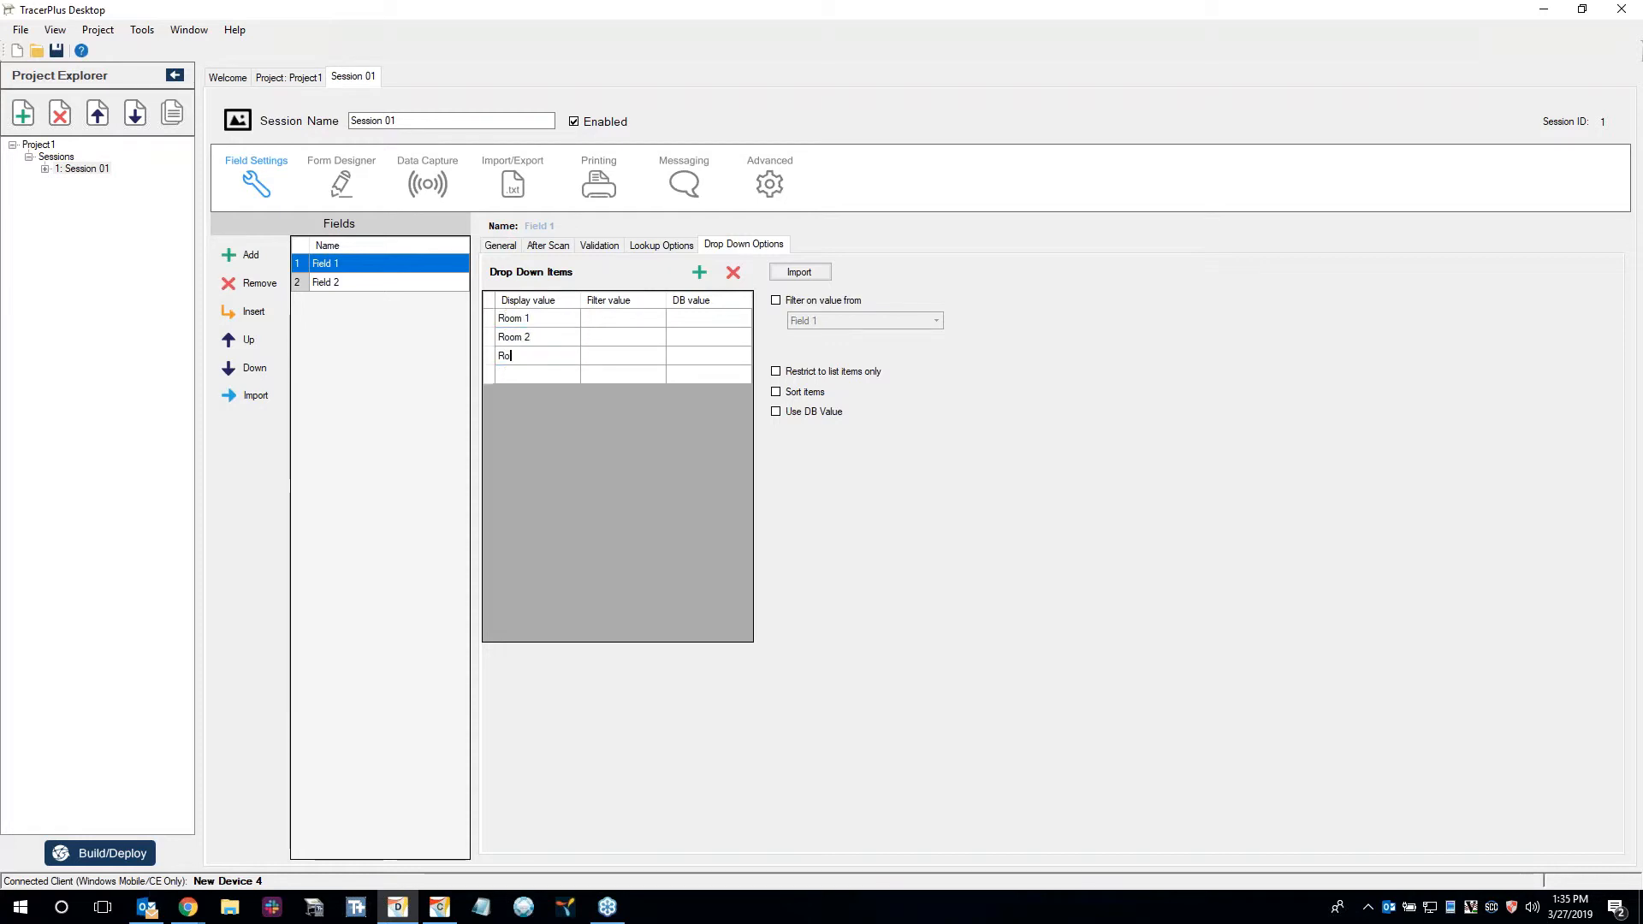
key("Return")
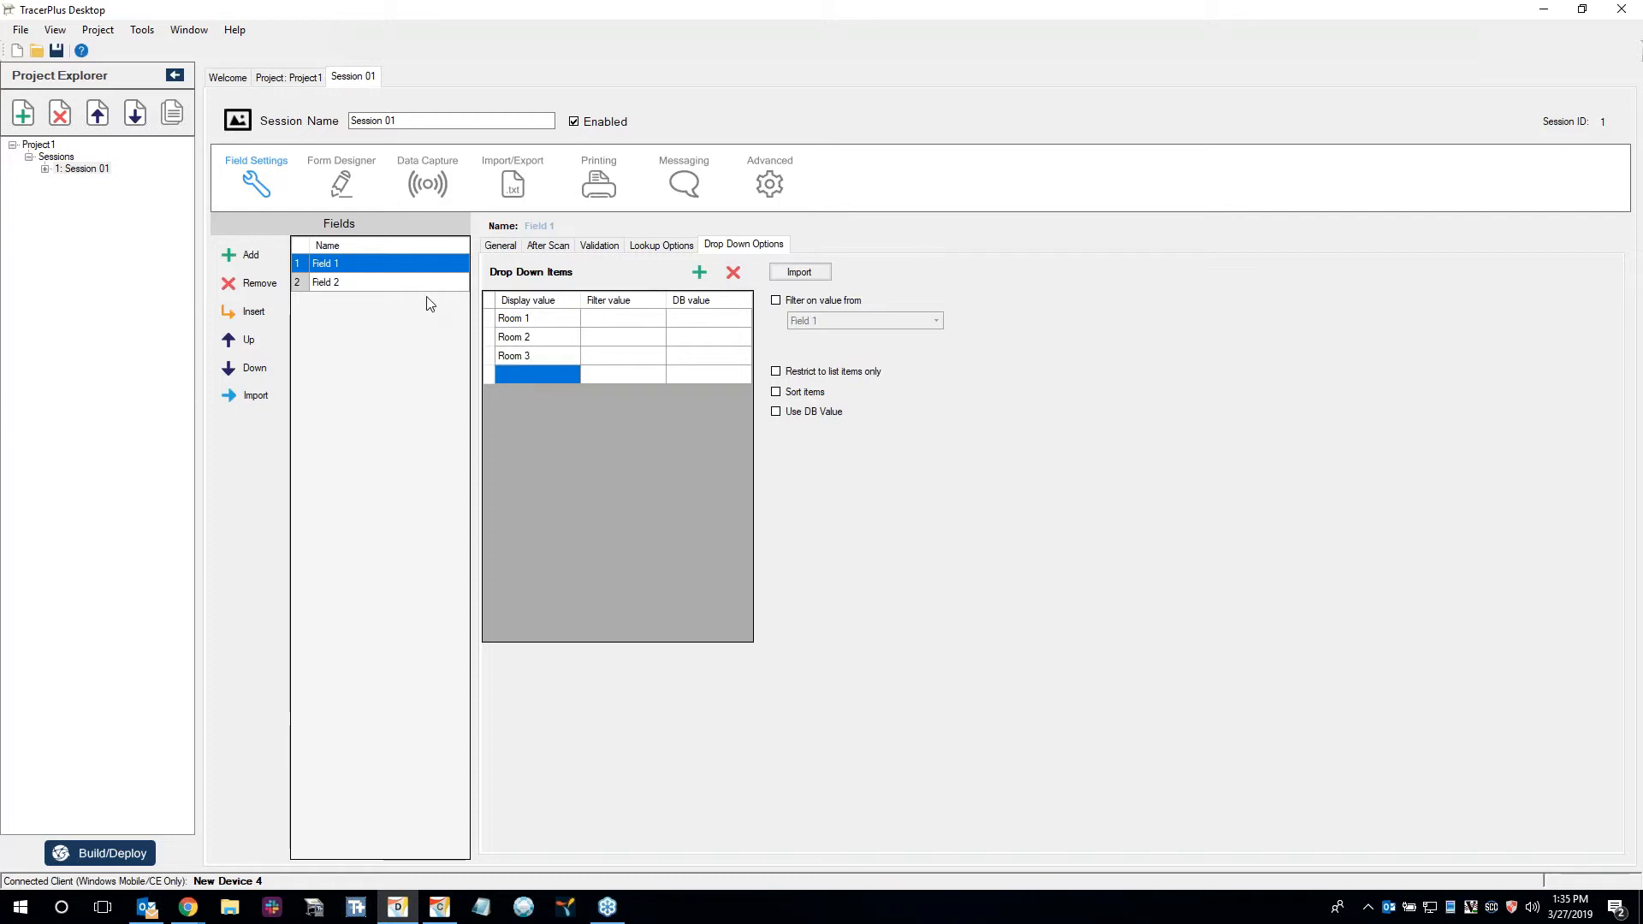
Rename Field 1 to Location and Field 2 to RFID Tag ID.
left_click(503, 246)
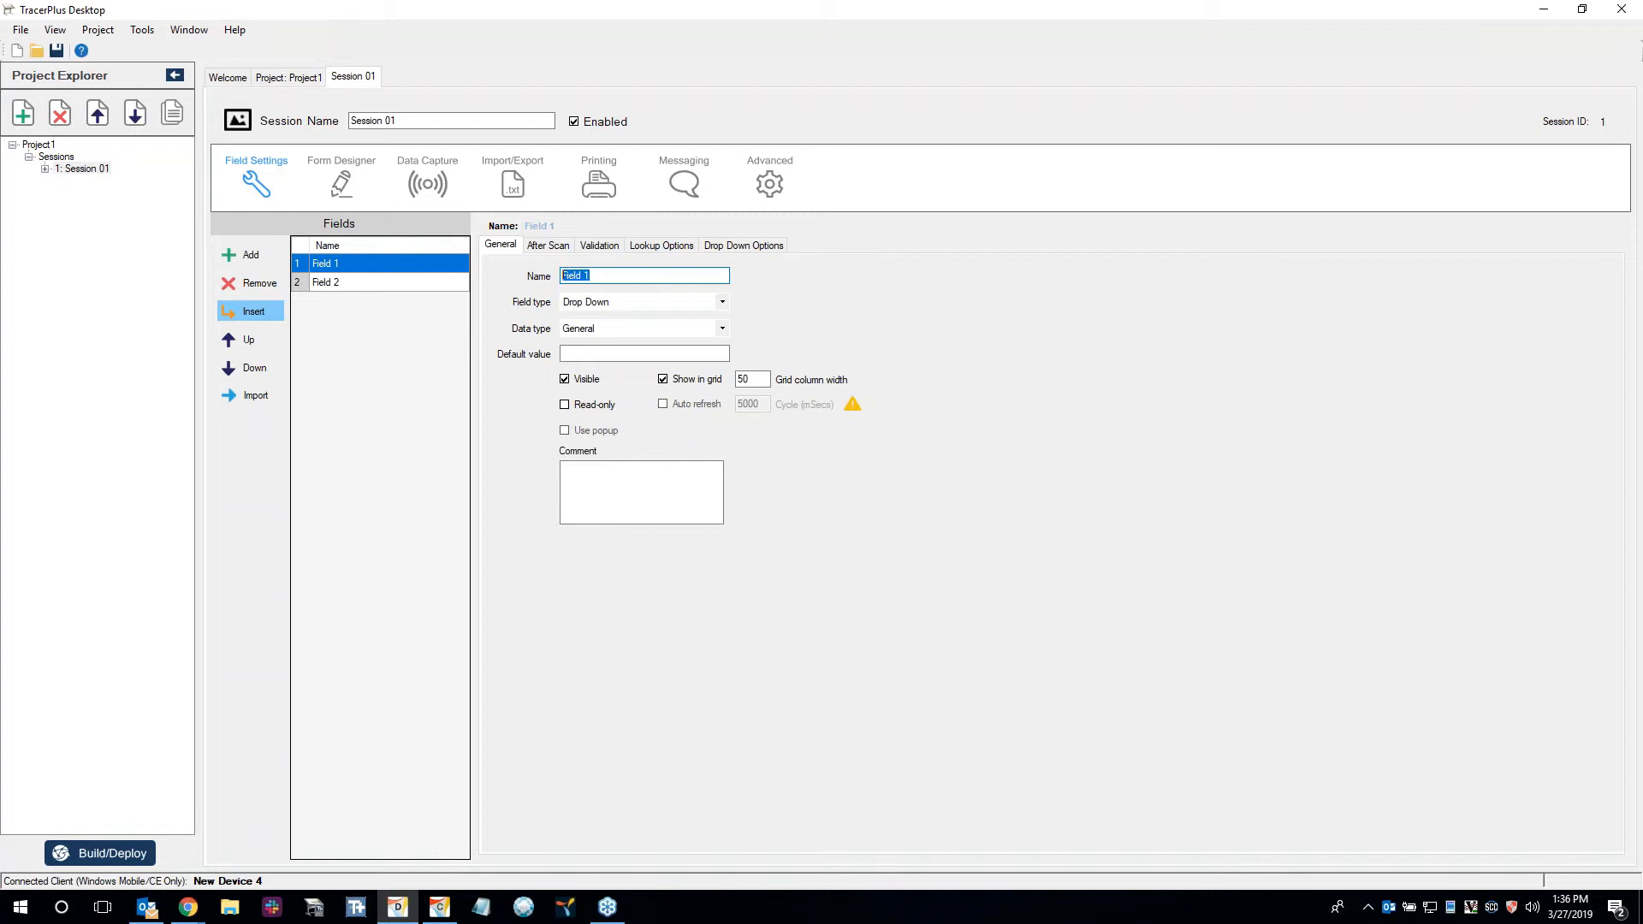
type("Location")
left_click(346, 283)
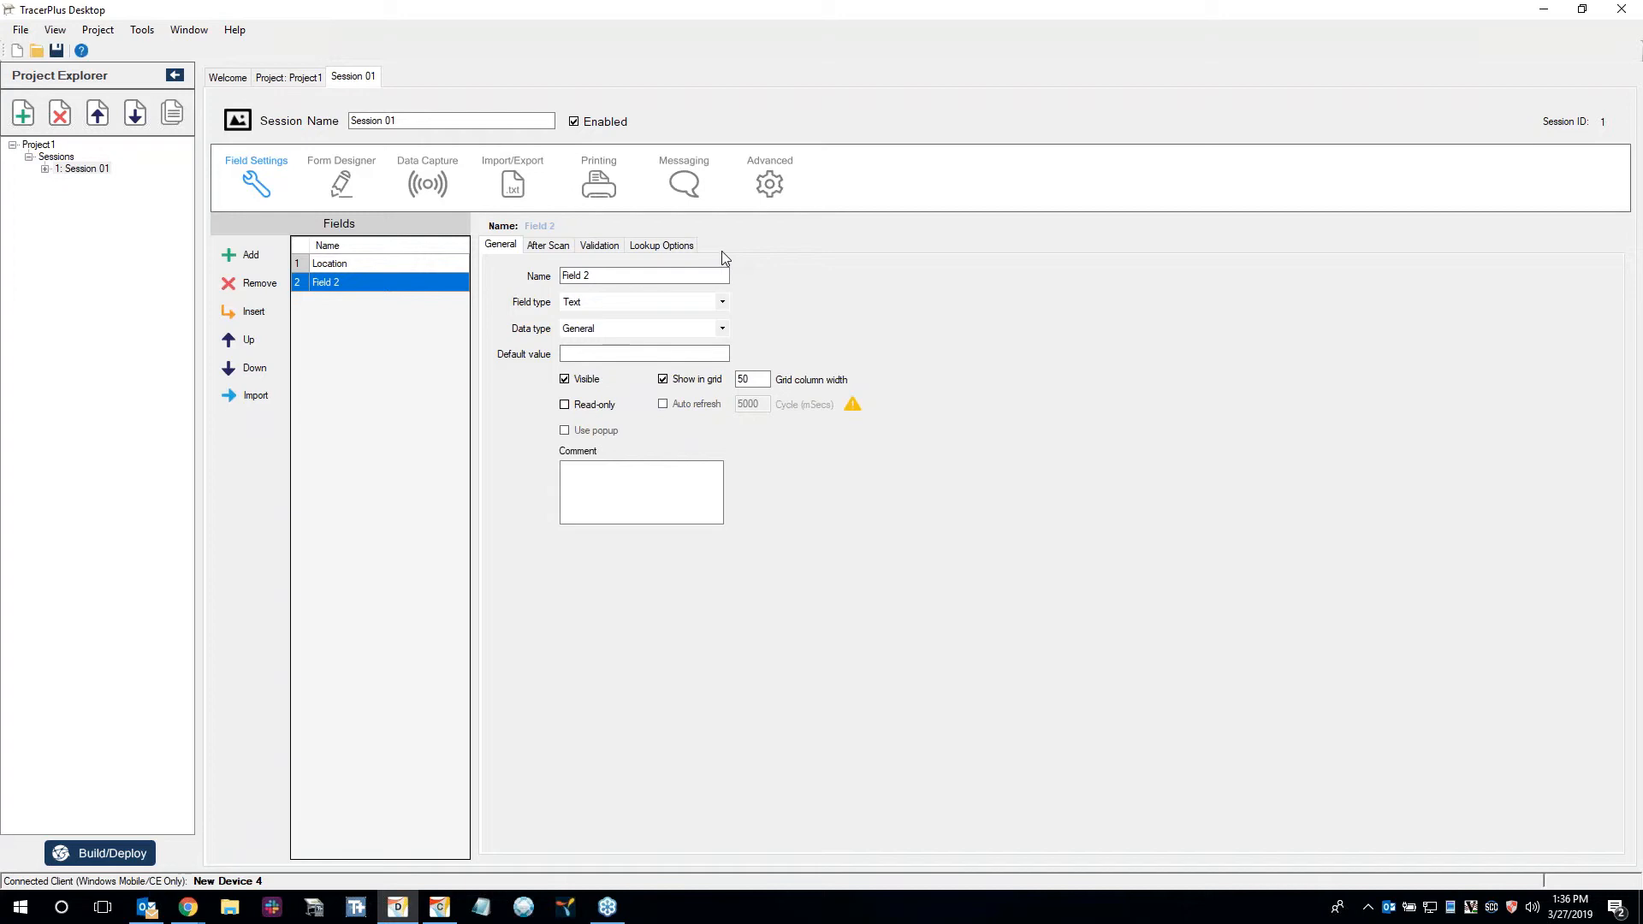
left_click_drag(599, 272, 429, 252)
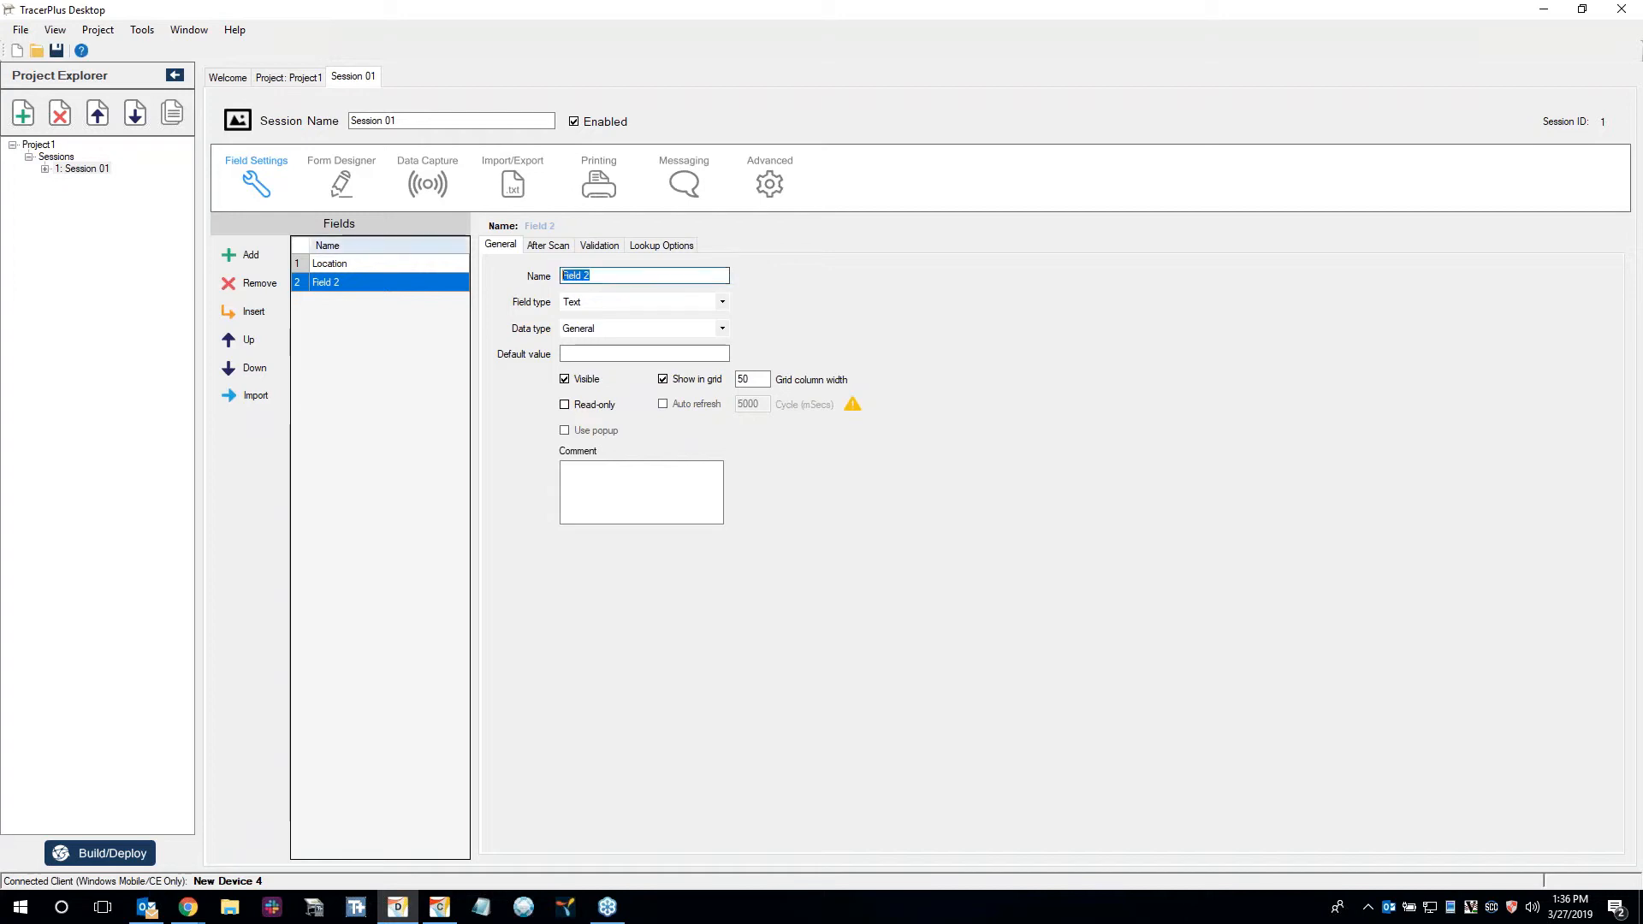
type("RFID Tag ID")
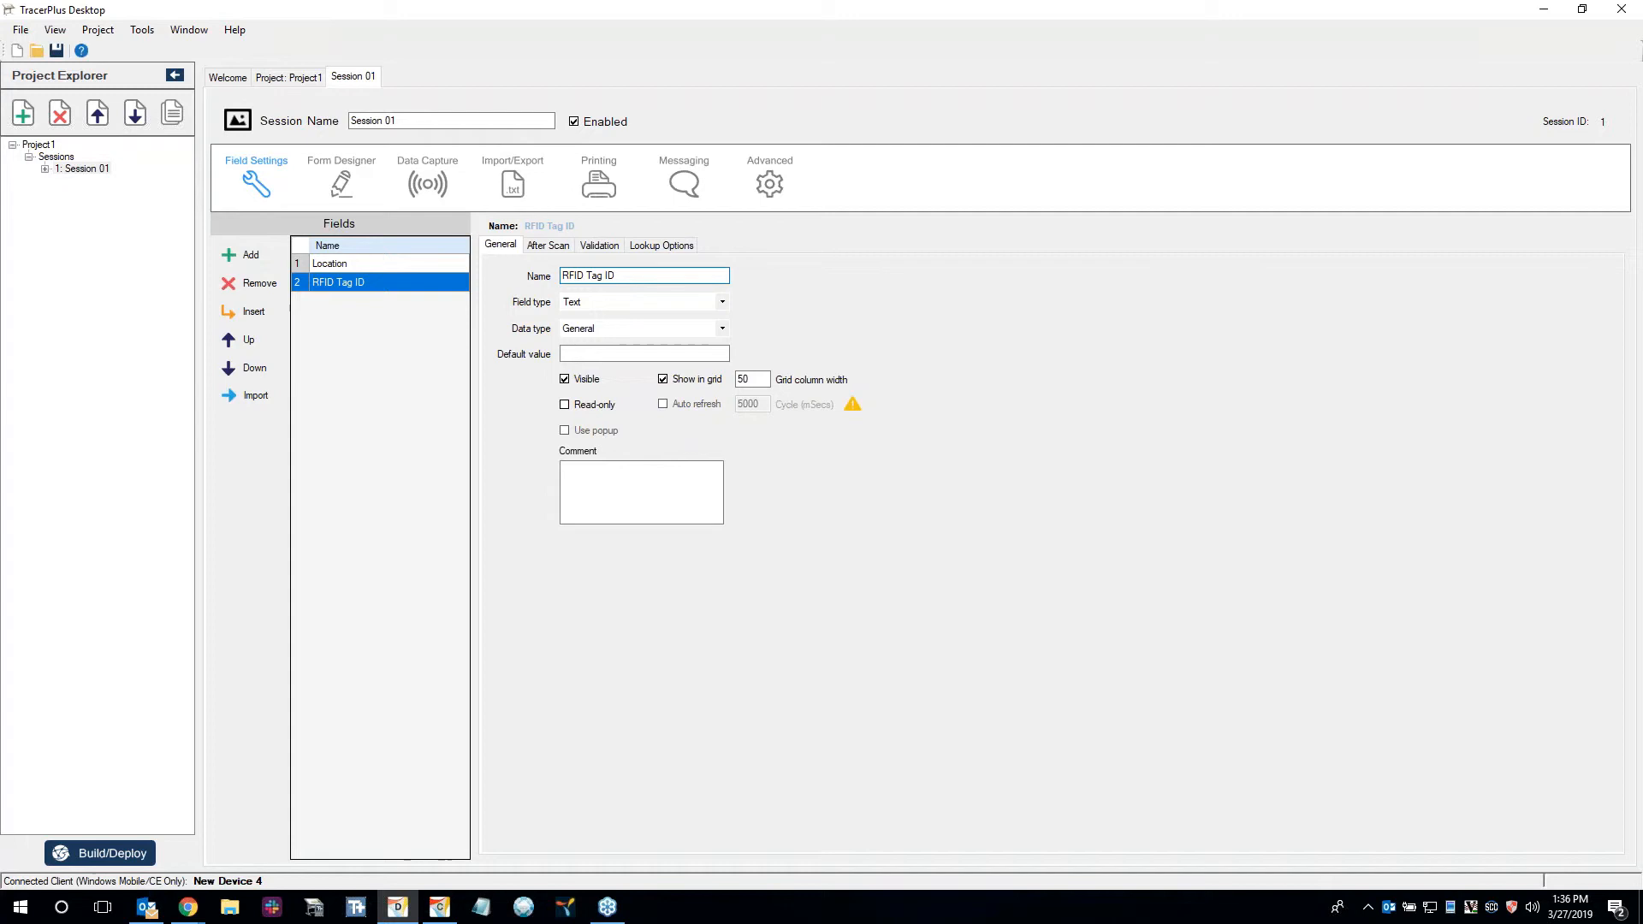
Reset the form to the default layout so that it uses the Location and RFID Tag ID fields.
left_click(357, 163)
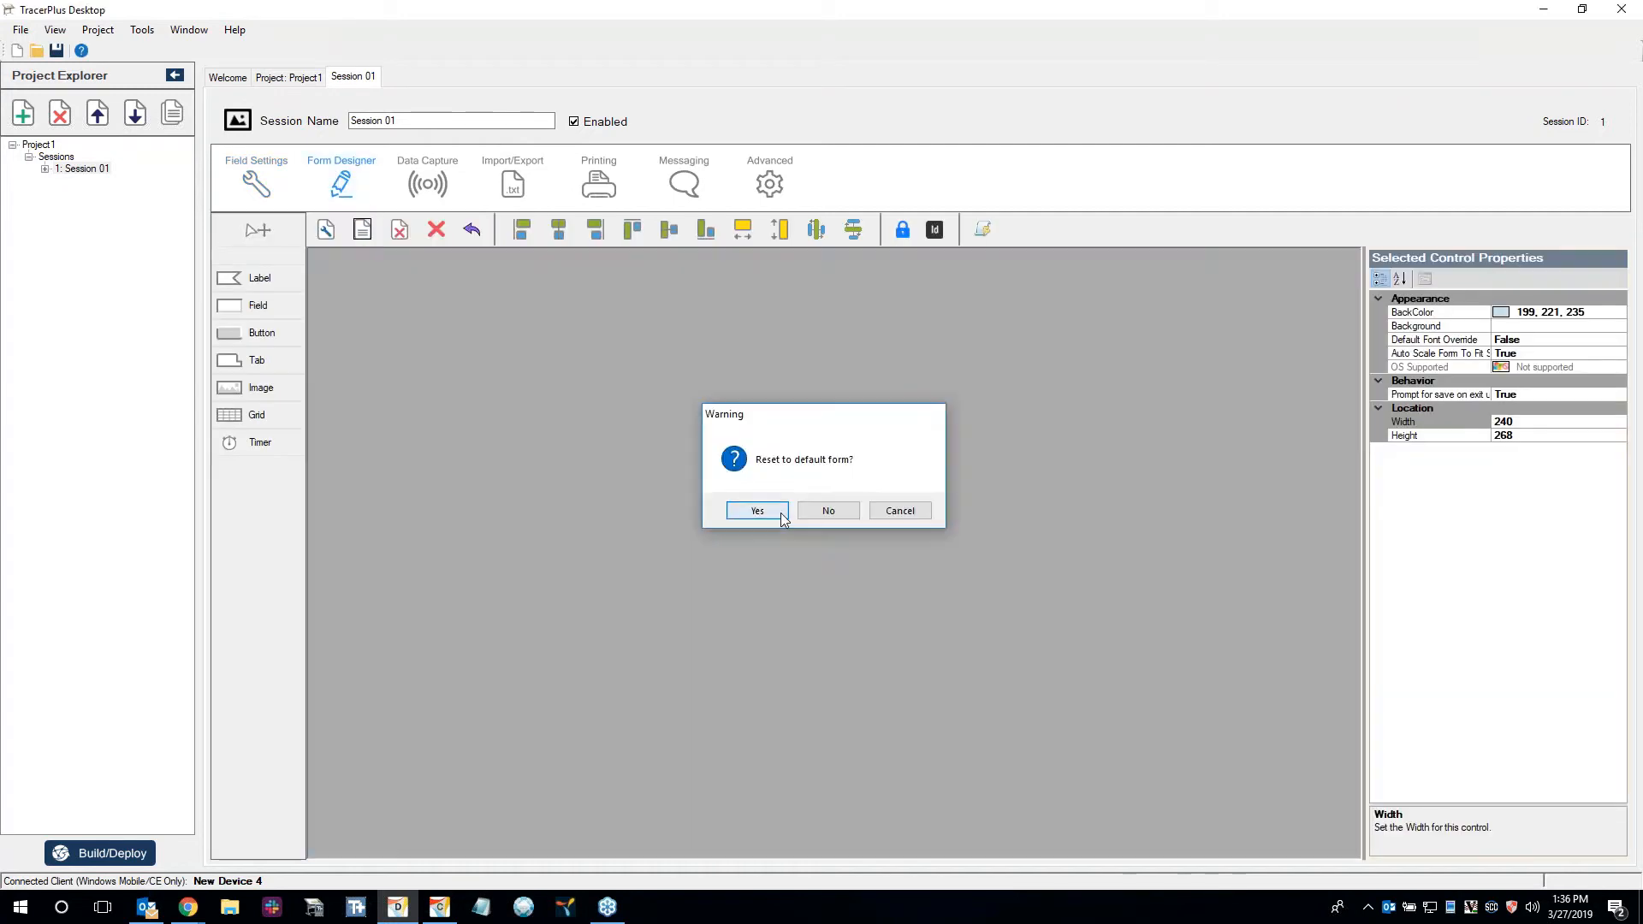
left_click(753, 511)
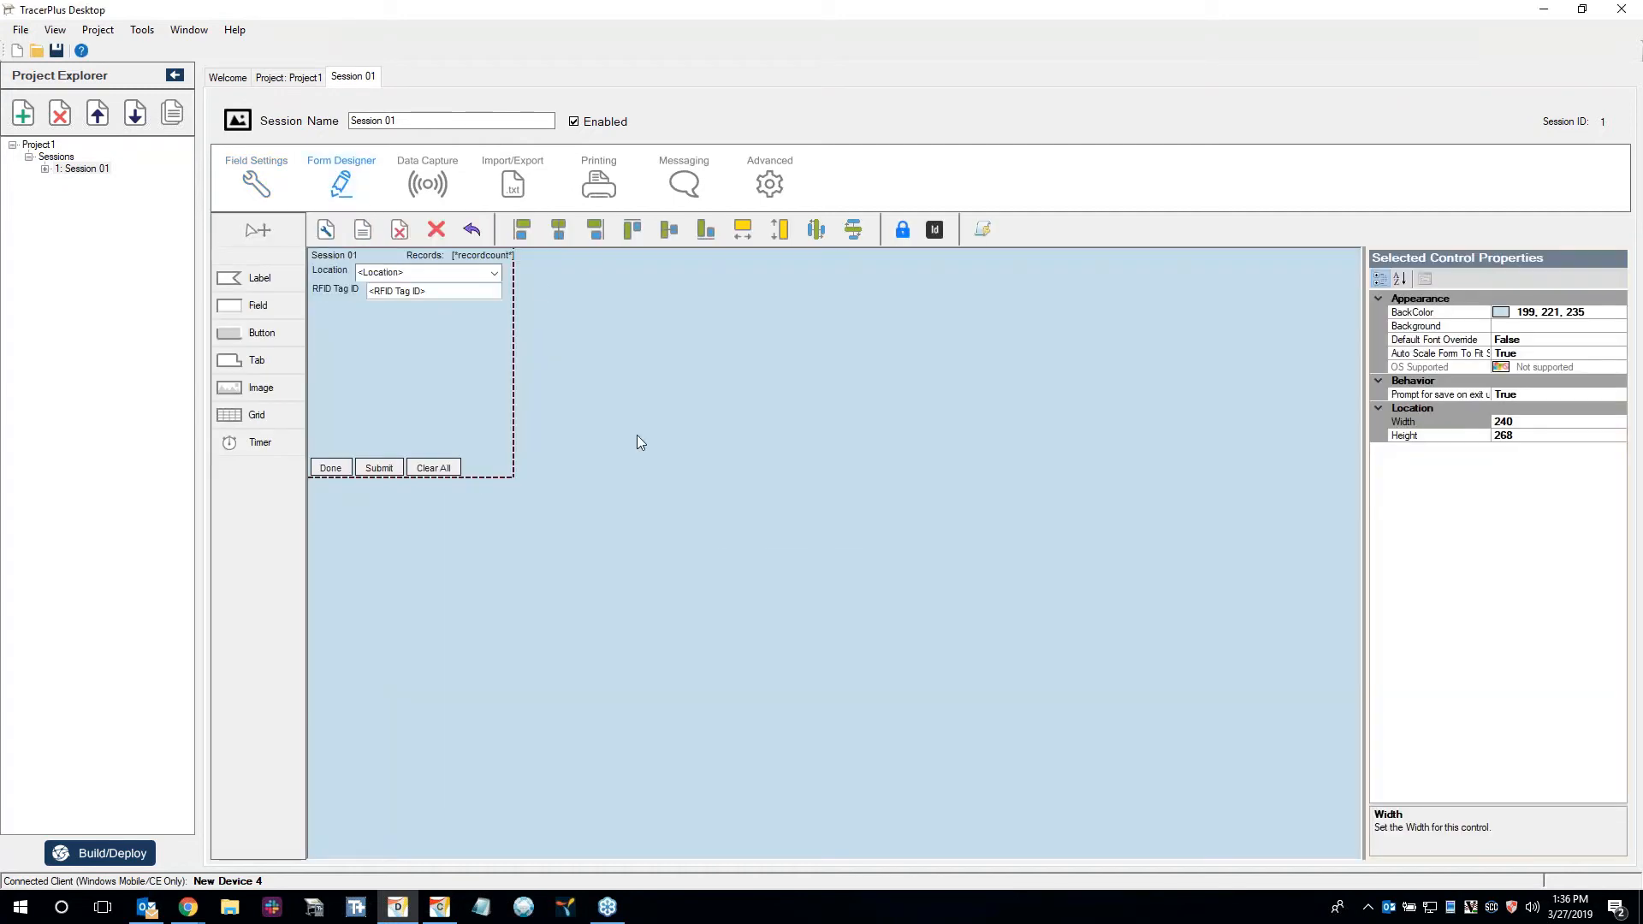
left_click(397, 291)
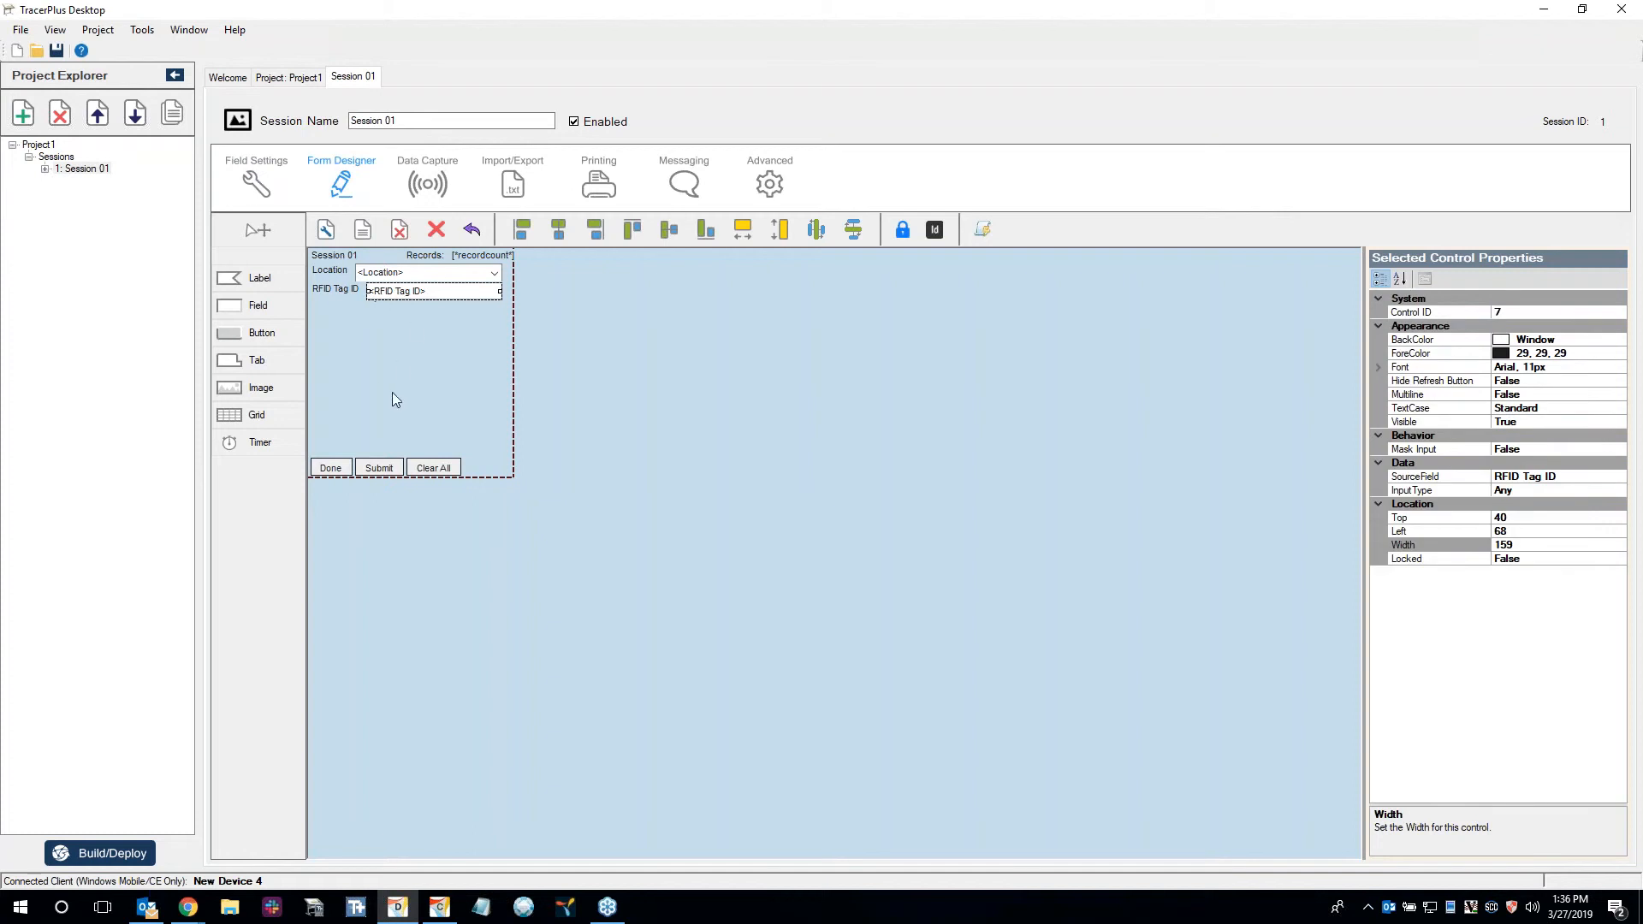
left_click(651, 526)
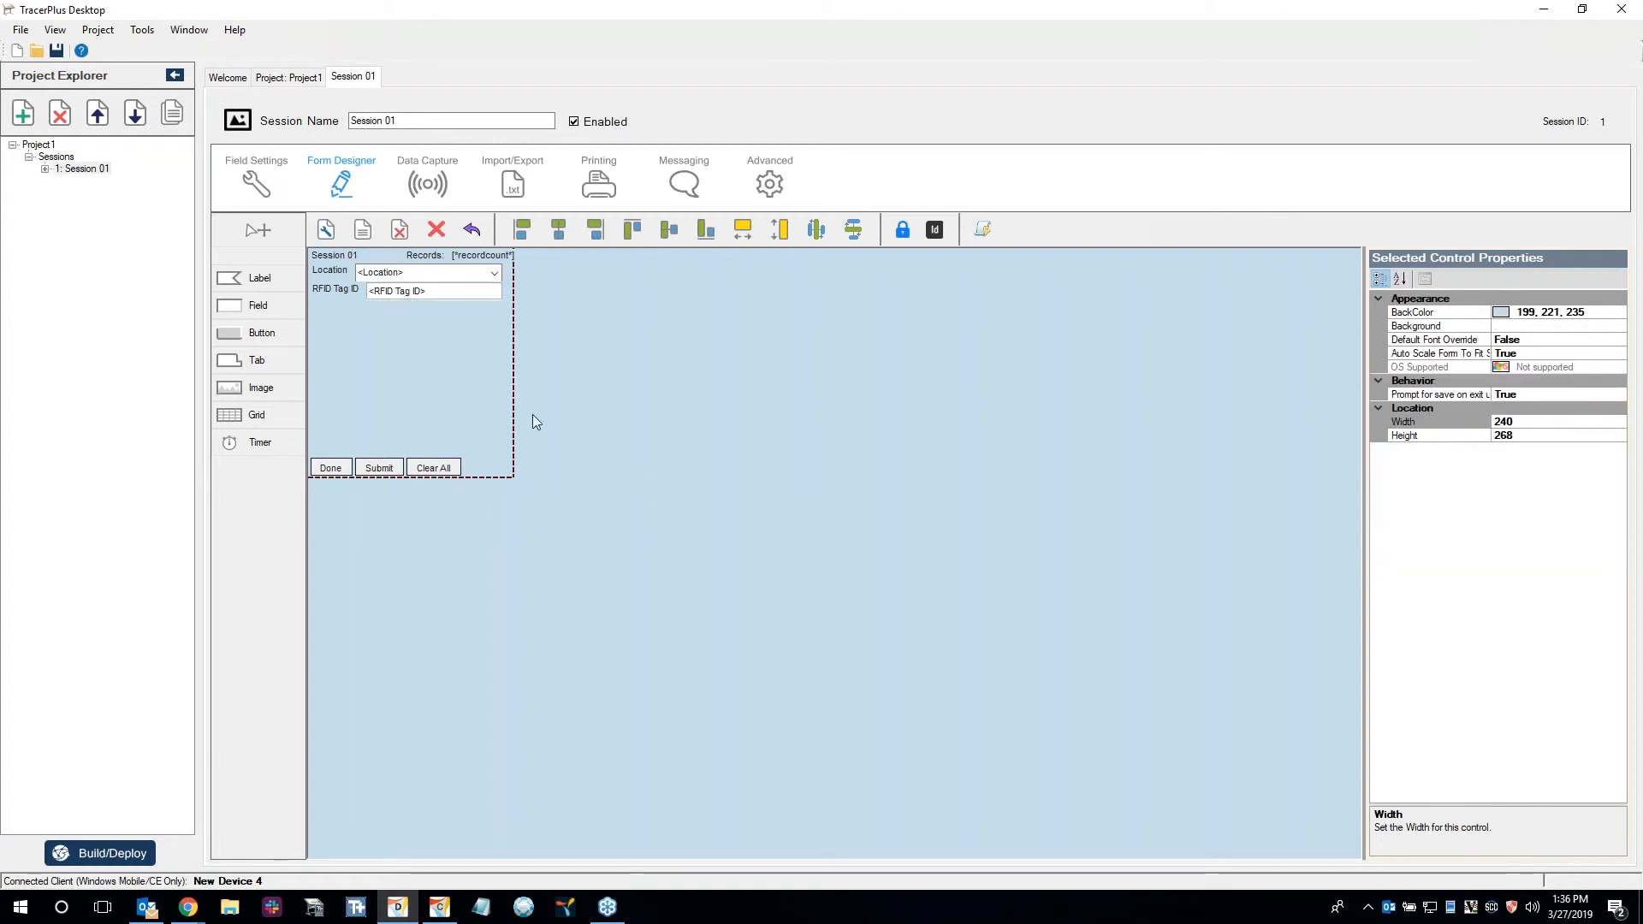
Enable the RFID scanner in the session's data capture settings and set its radio power to 30.
left_click(446, 181)
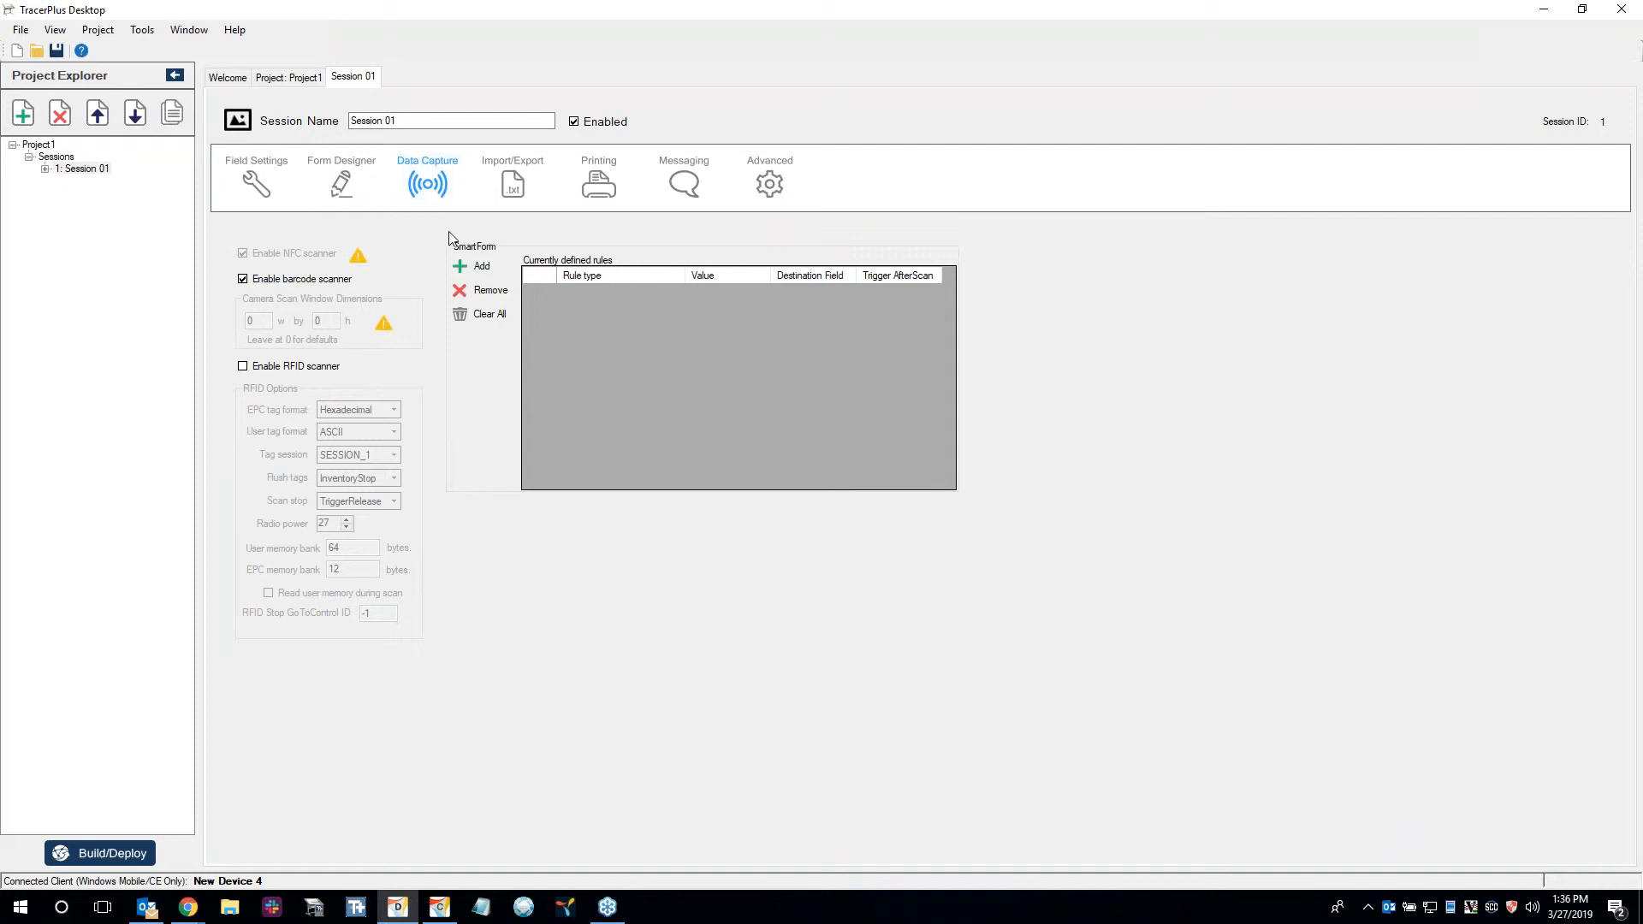
left_click(317, 367)
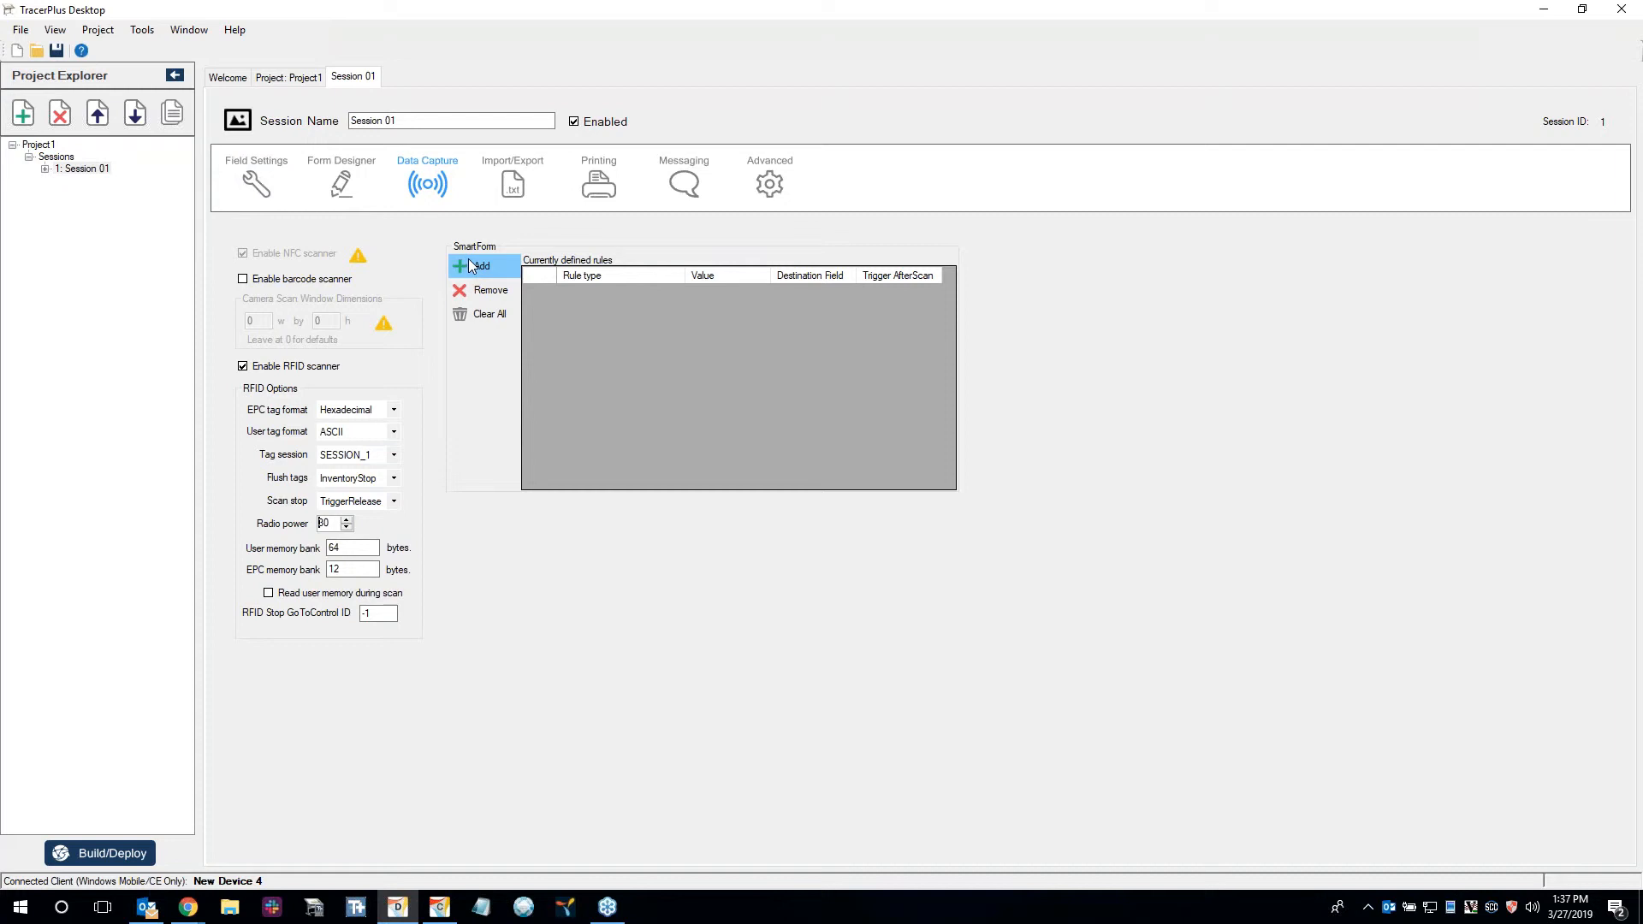
Add an RFID Read Complete SmartForm rule sending the EPC memory bank to RFID Tag ID, with Trigger AfterScan turned off.
left_click(469, 266)
left_click(625, 294)
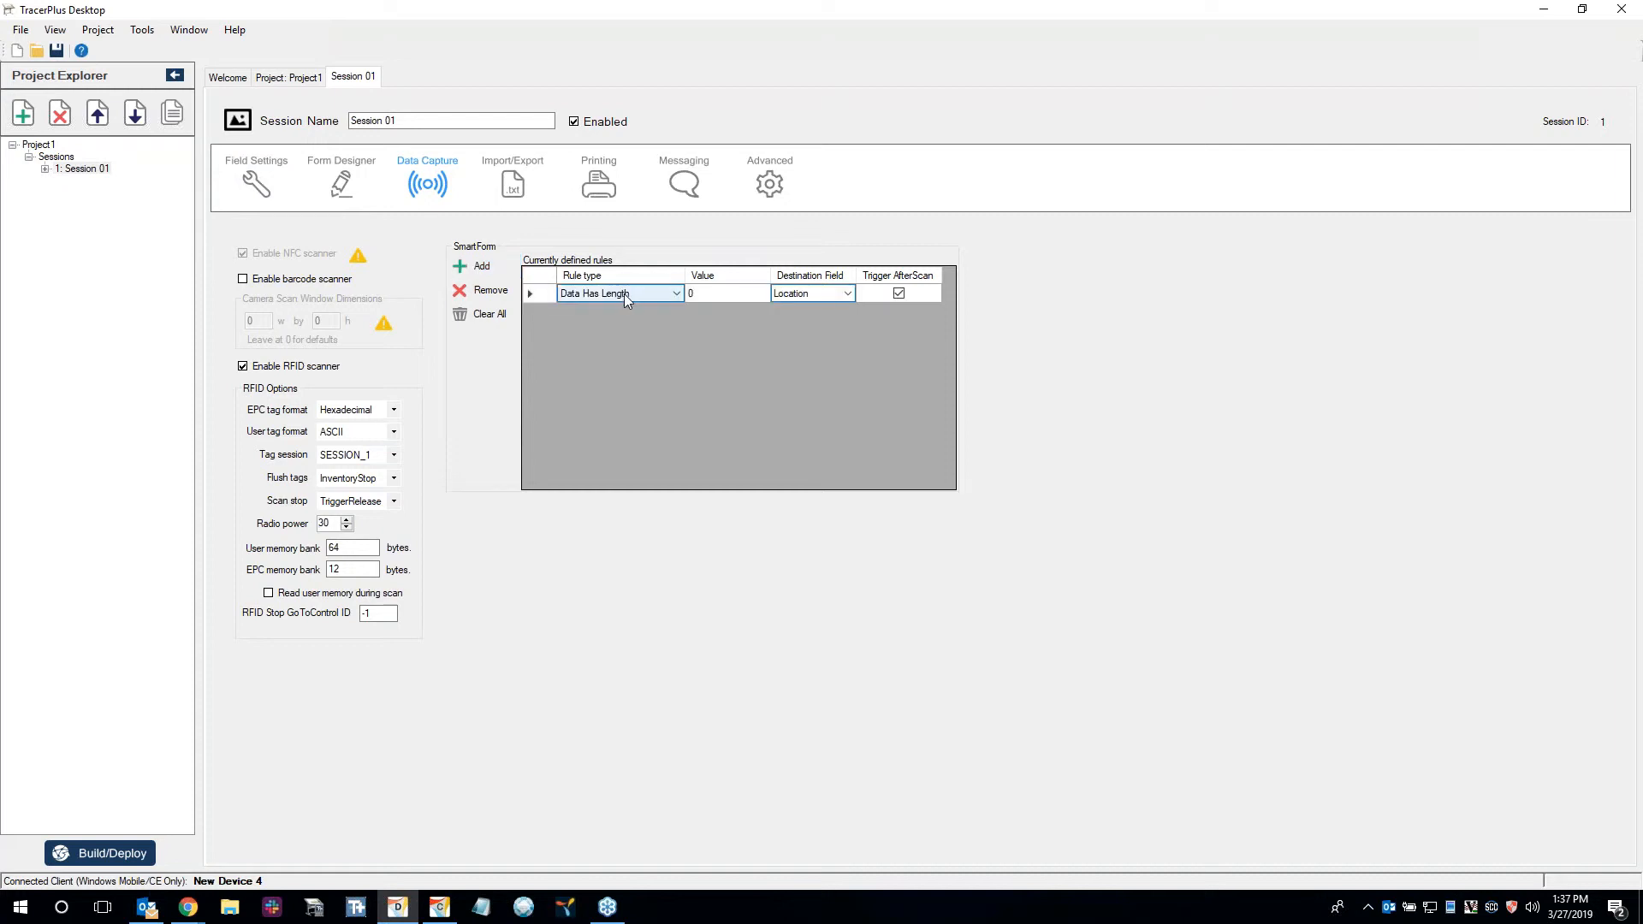
left_click(625, 296)
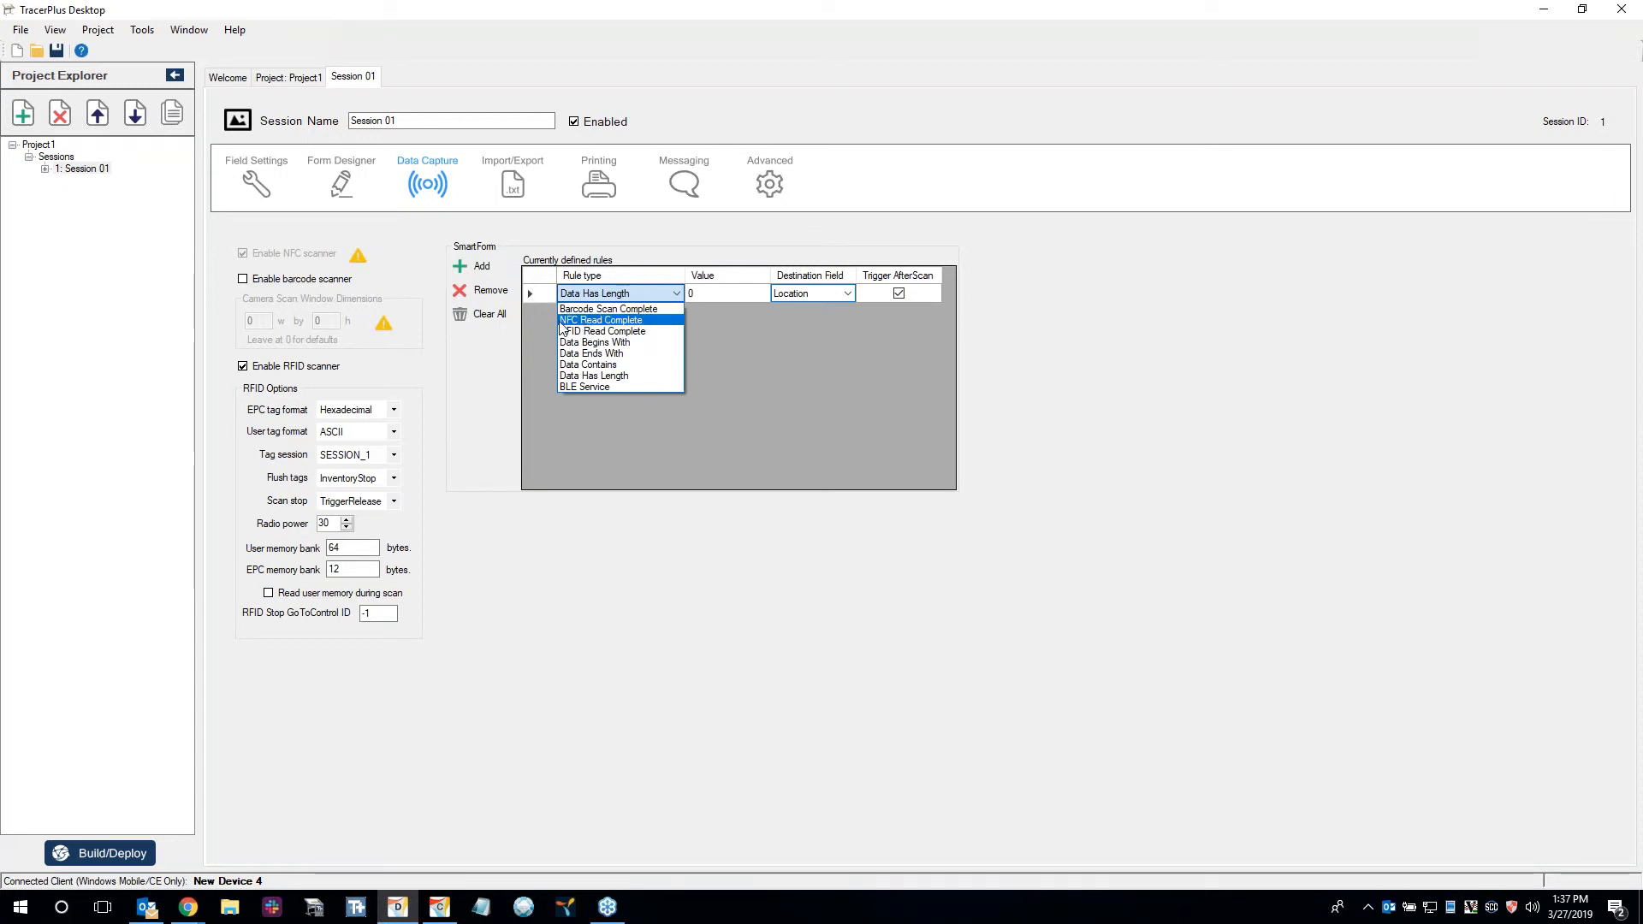
left_click(647, 334)
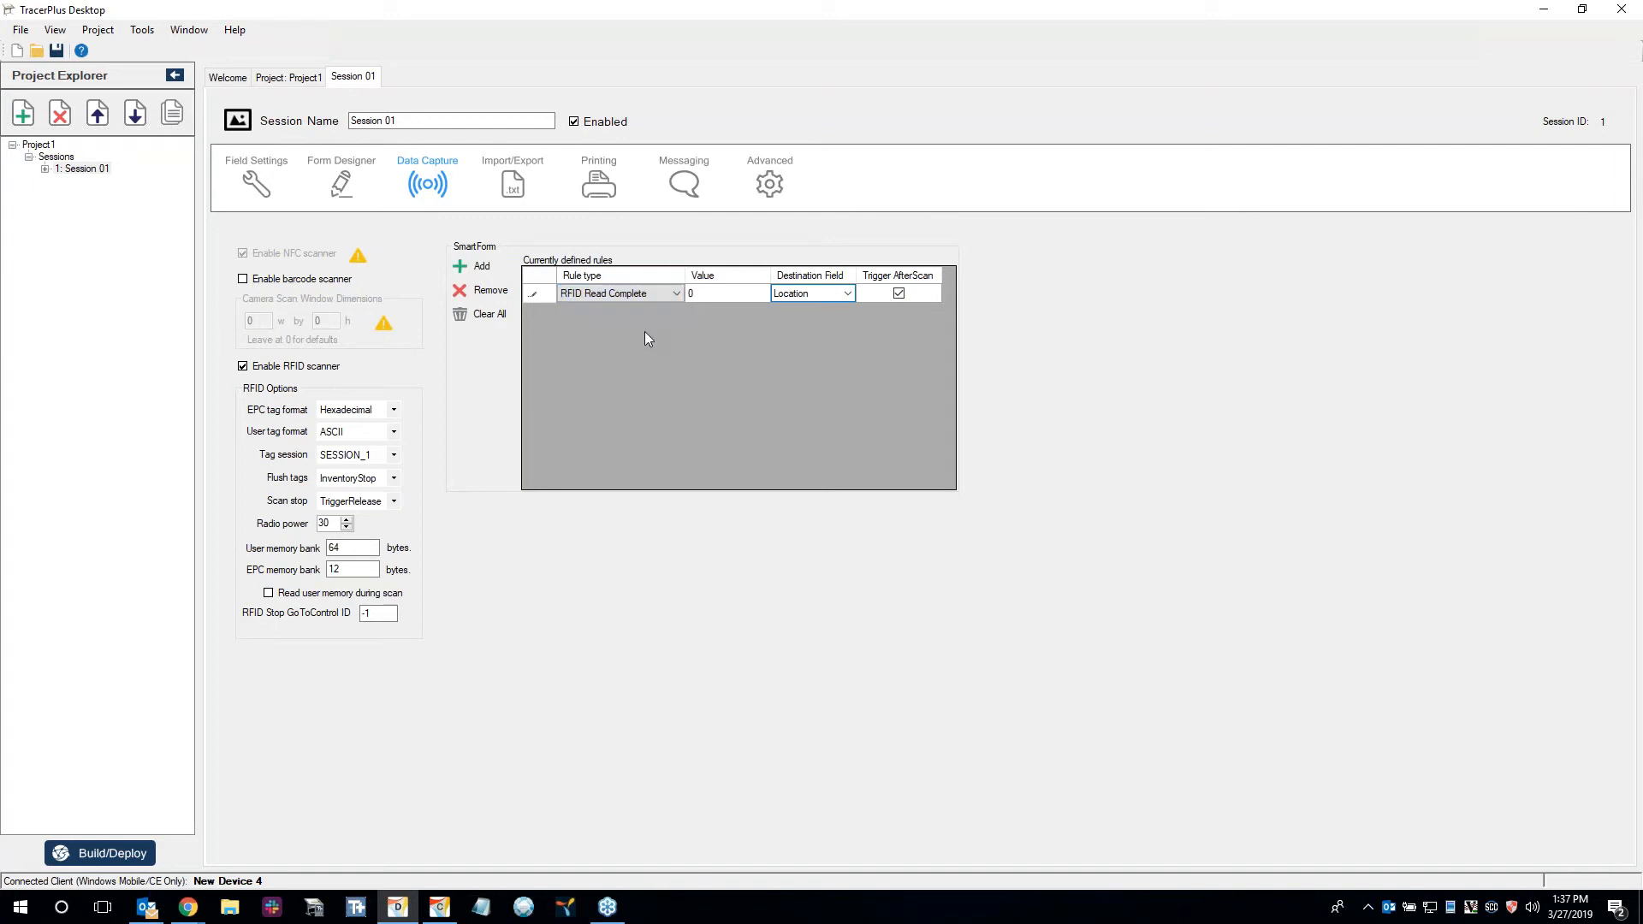
left_click(741, 295)
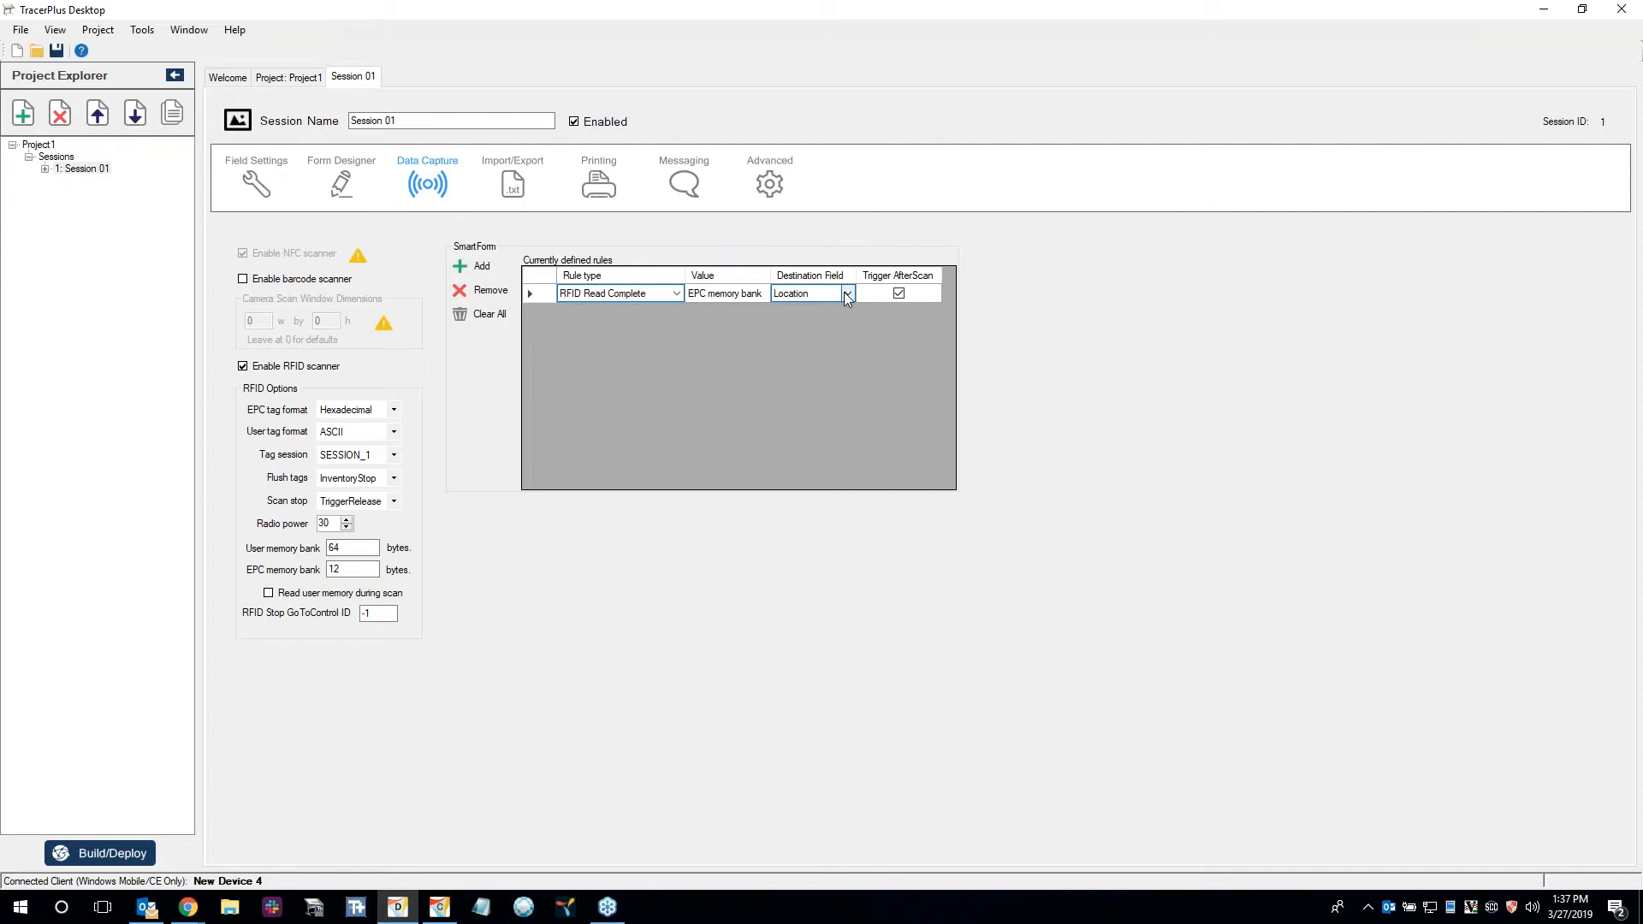
left_click(846, 293)
left_click(799, 320)
left_click(899, 294)
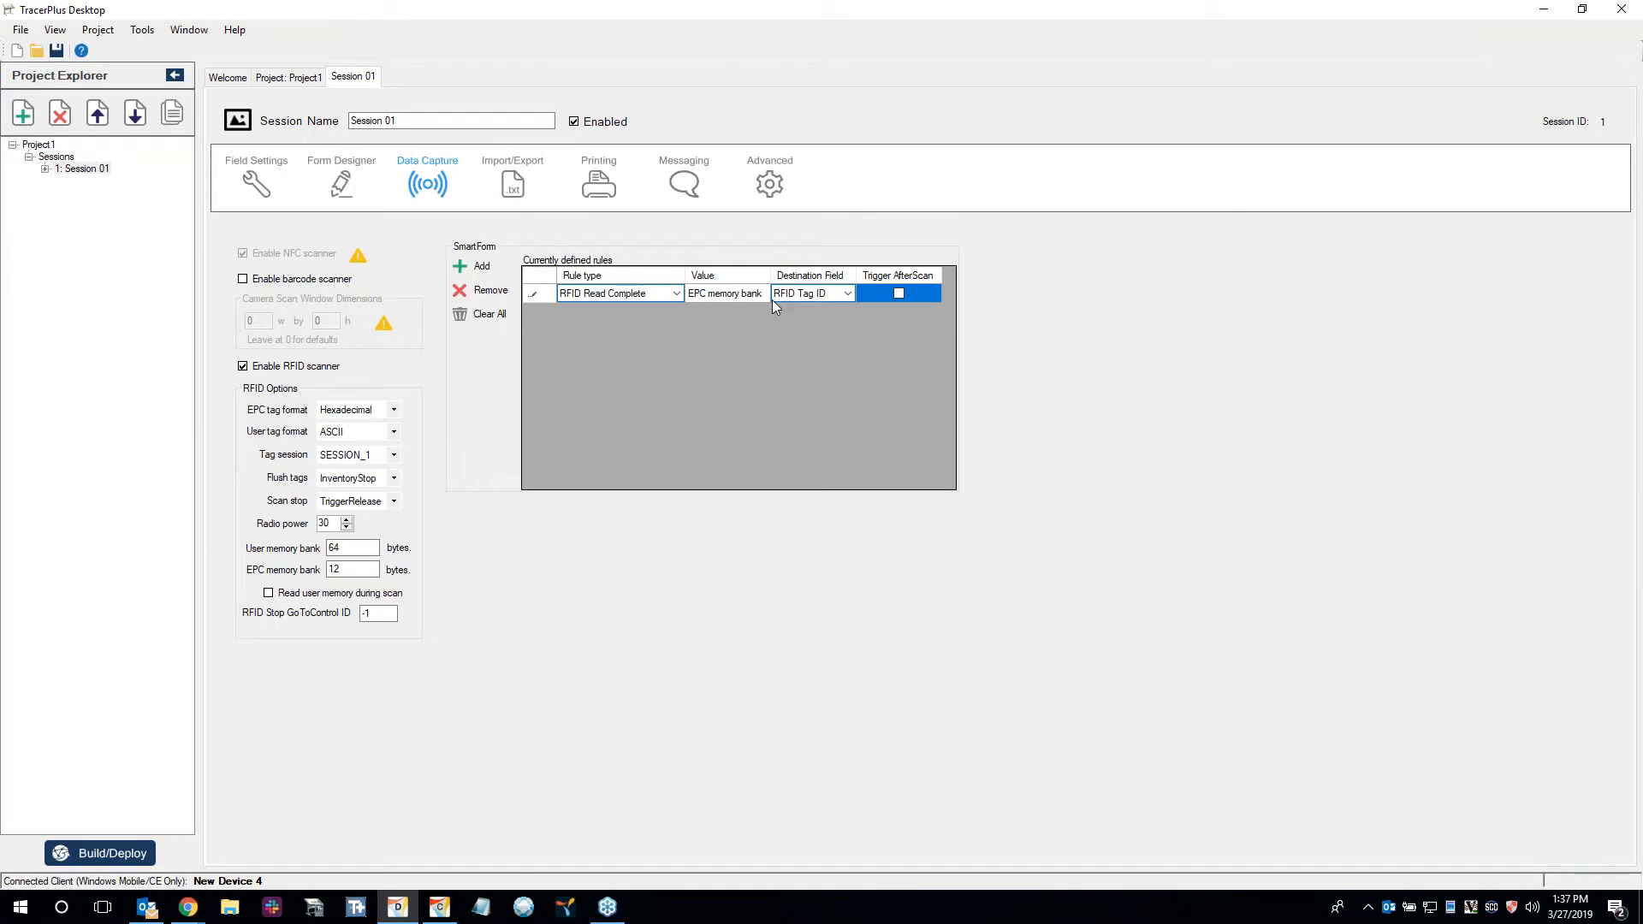
left_click(334, 184)
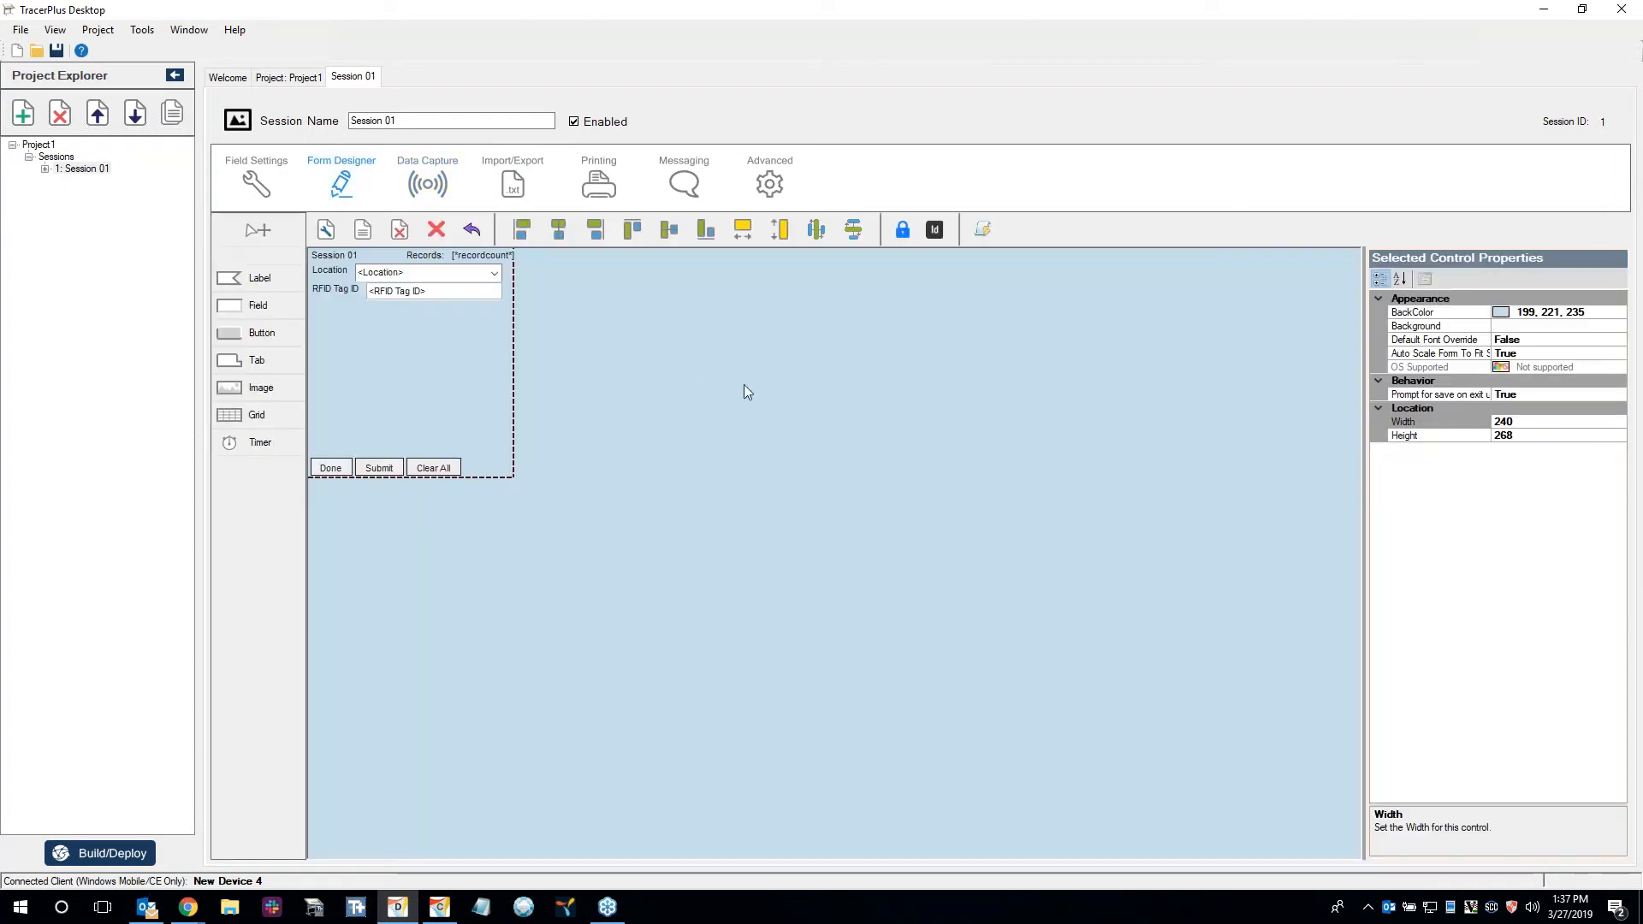
left_click(407, 184)
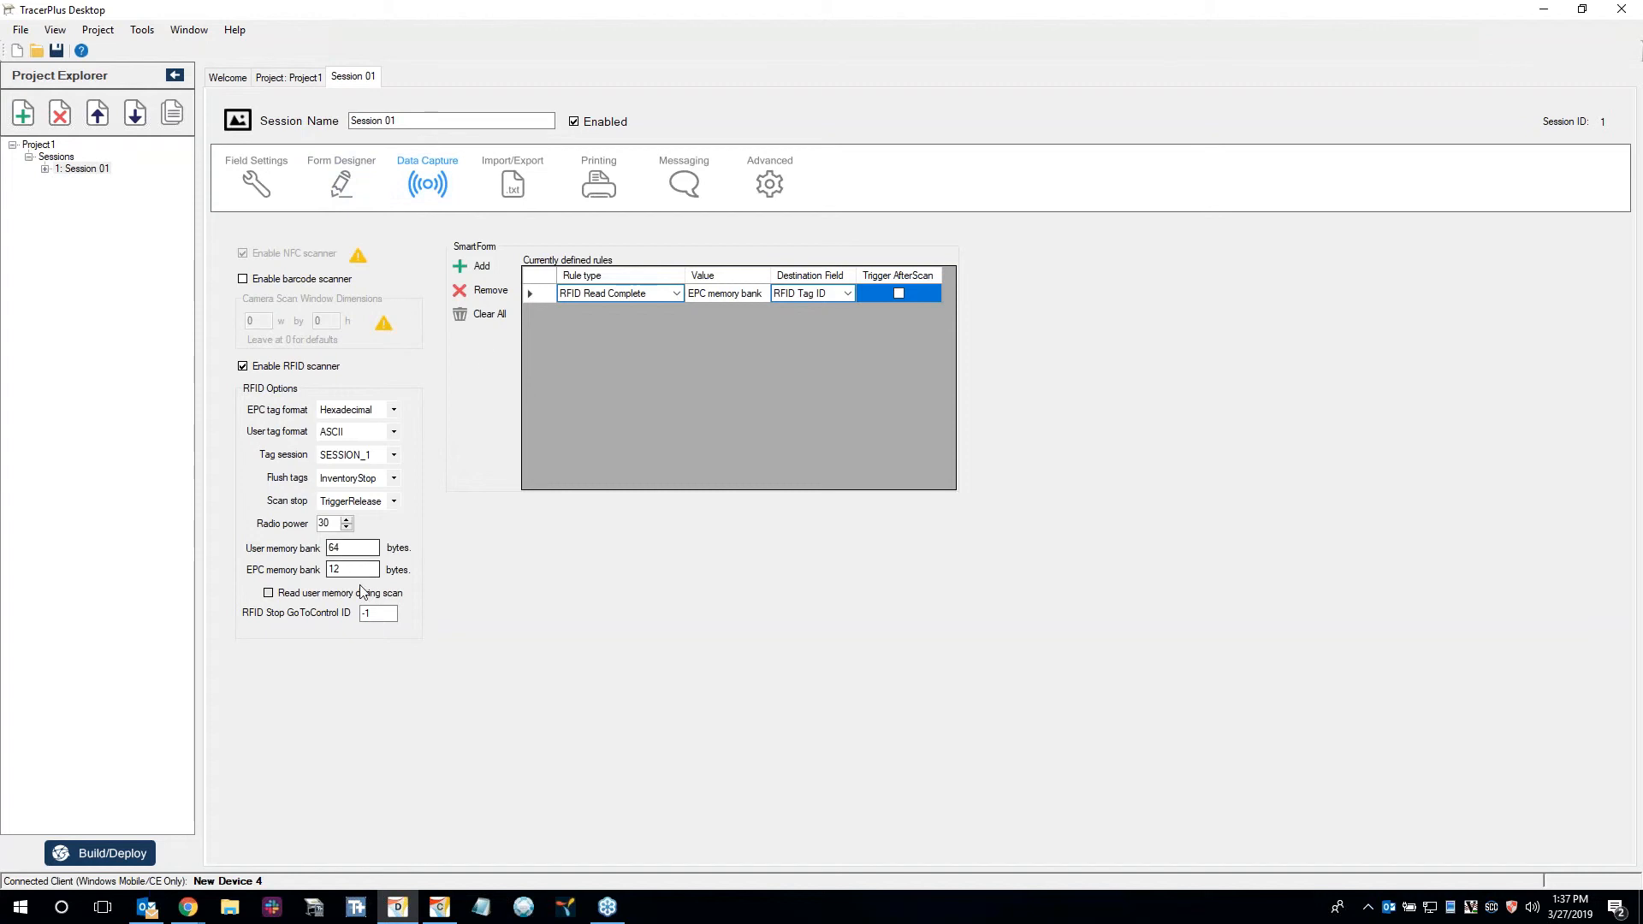
Place a grid on the form below the RFID Tag ID field and enlarge it to about 226 by 178.
left_click(341, 182)
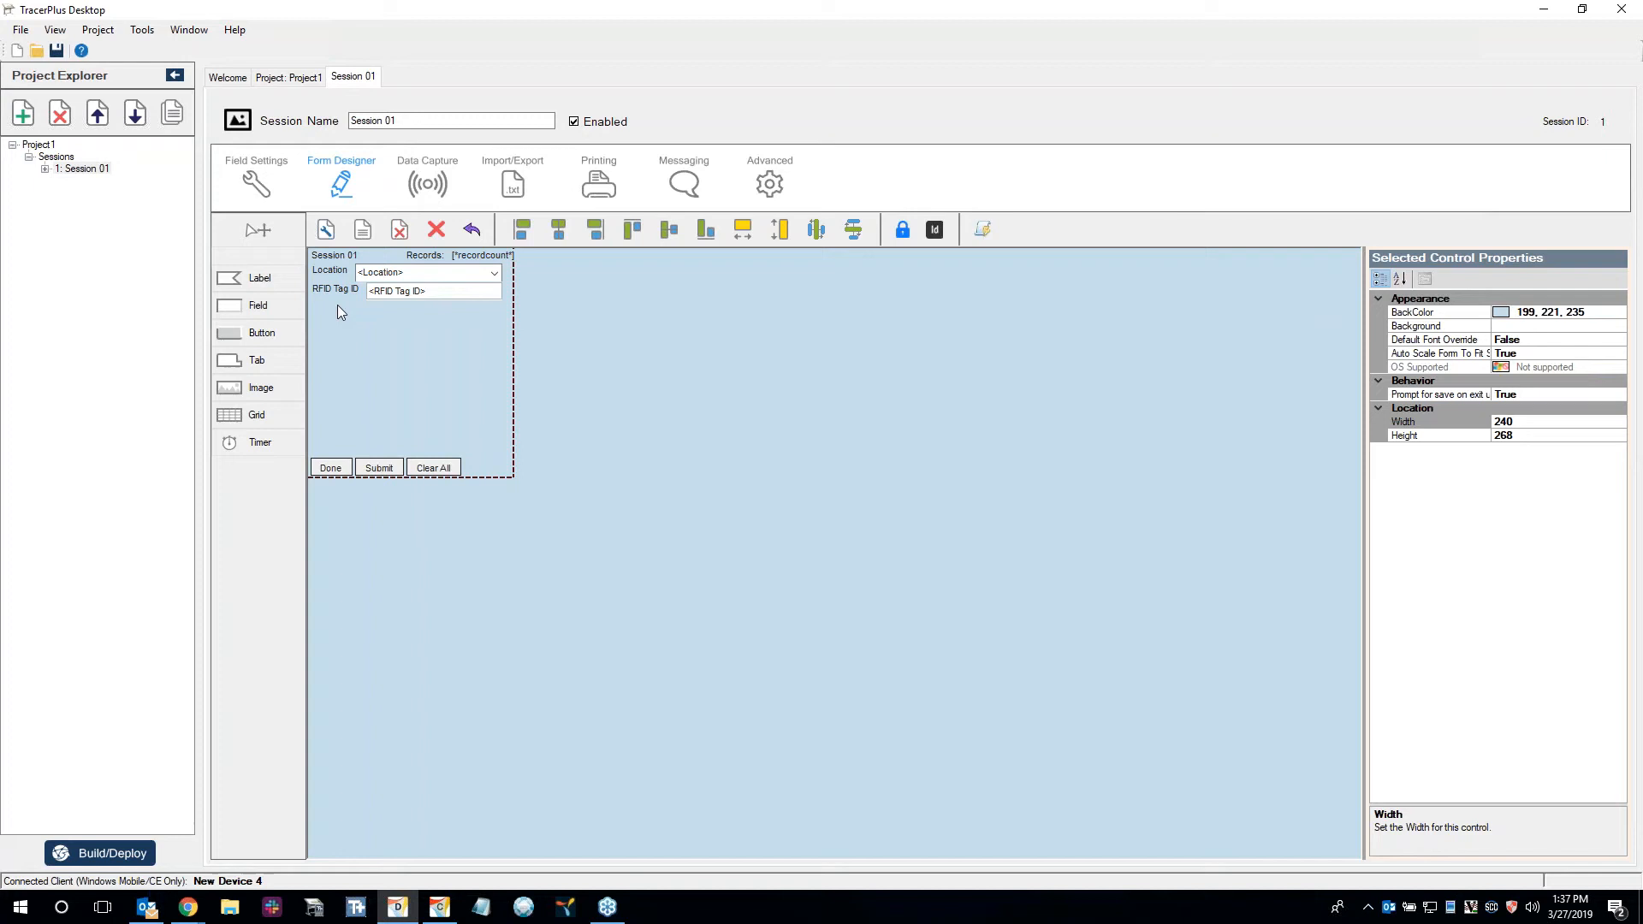
left_click(261, 413)
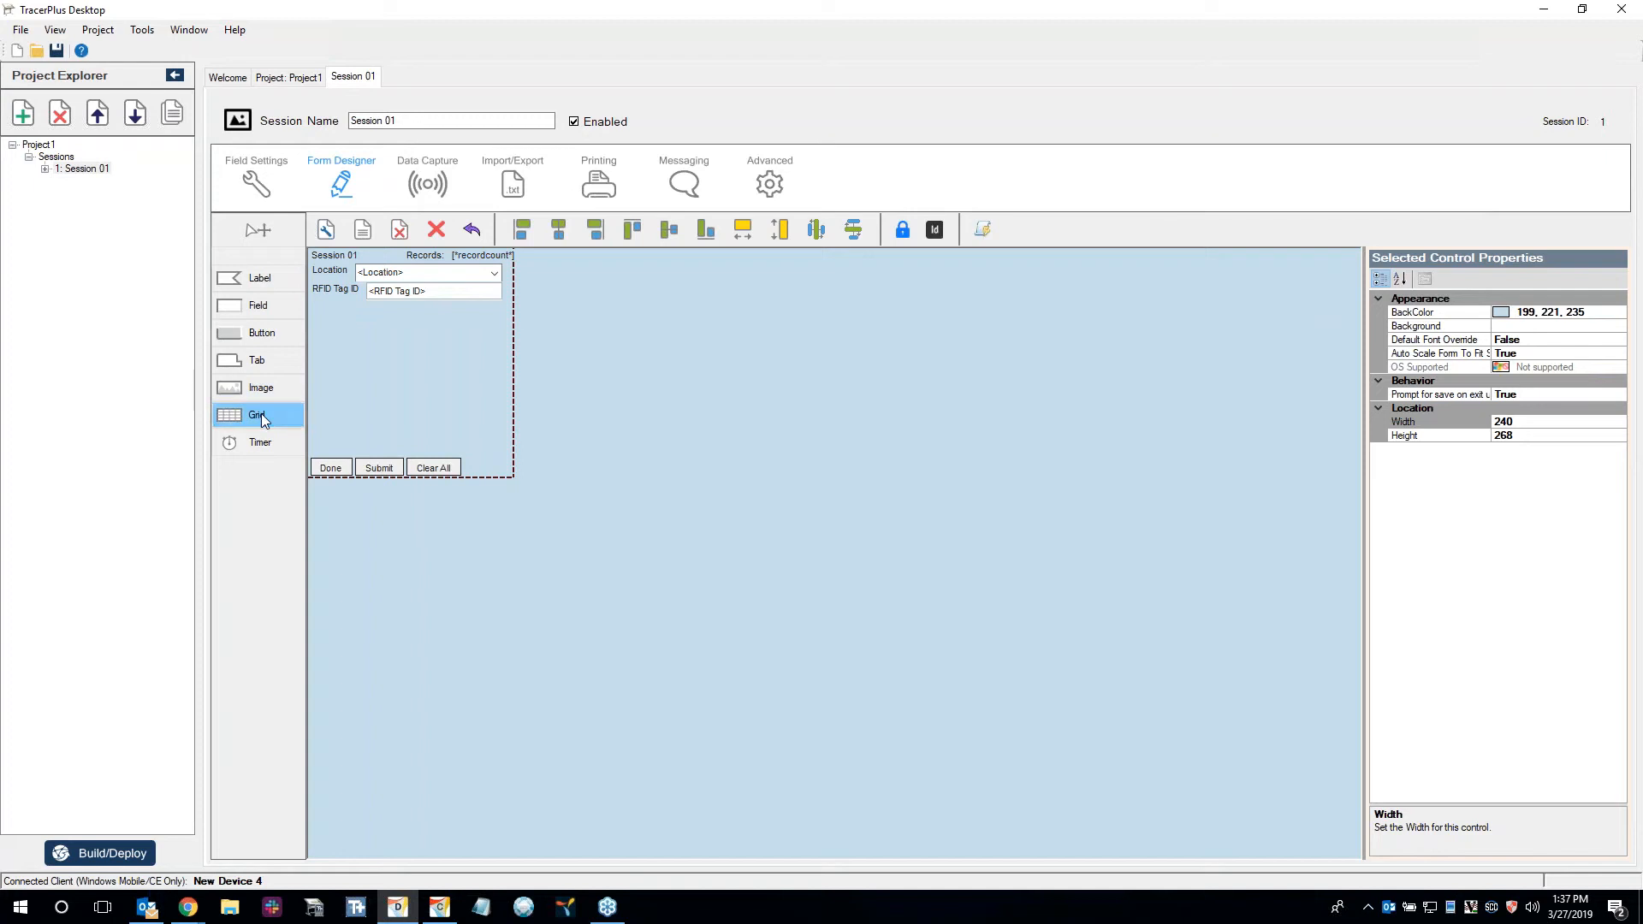
right_click(333, 313)
left_click(532, 325)
left_click_drag(572, 353, 355, 330)
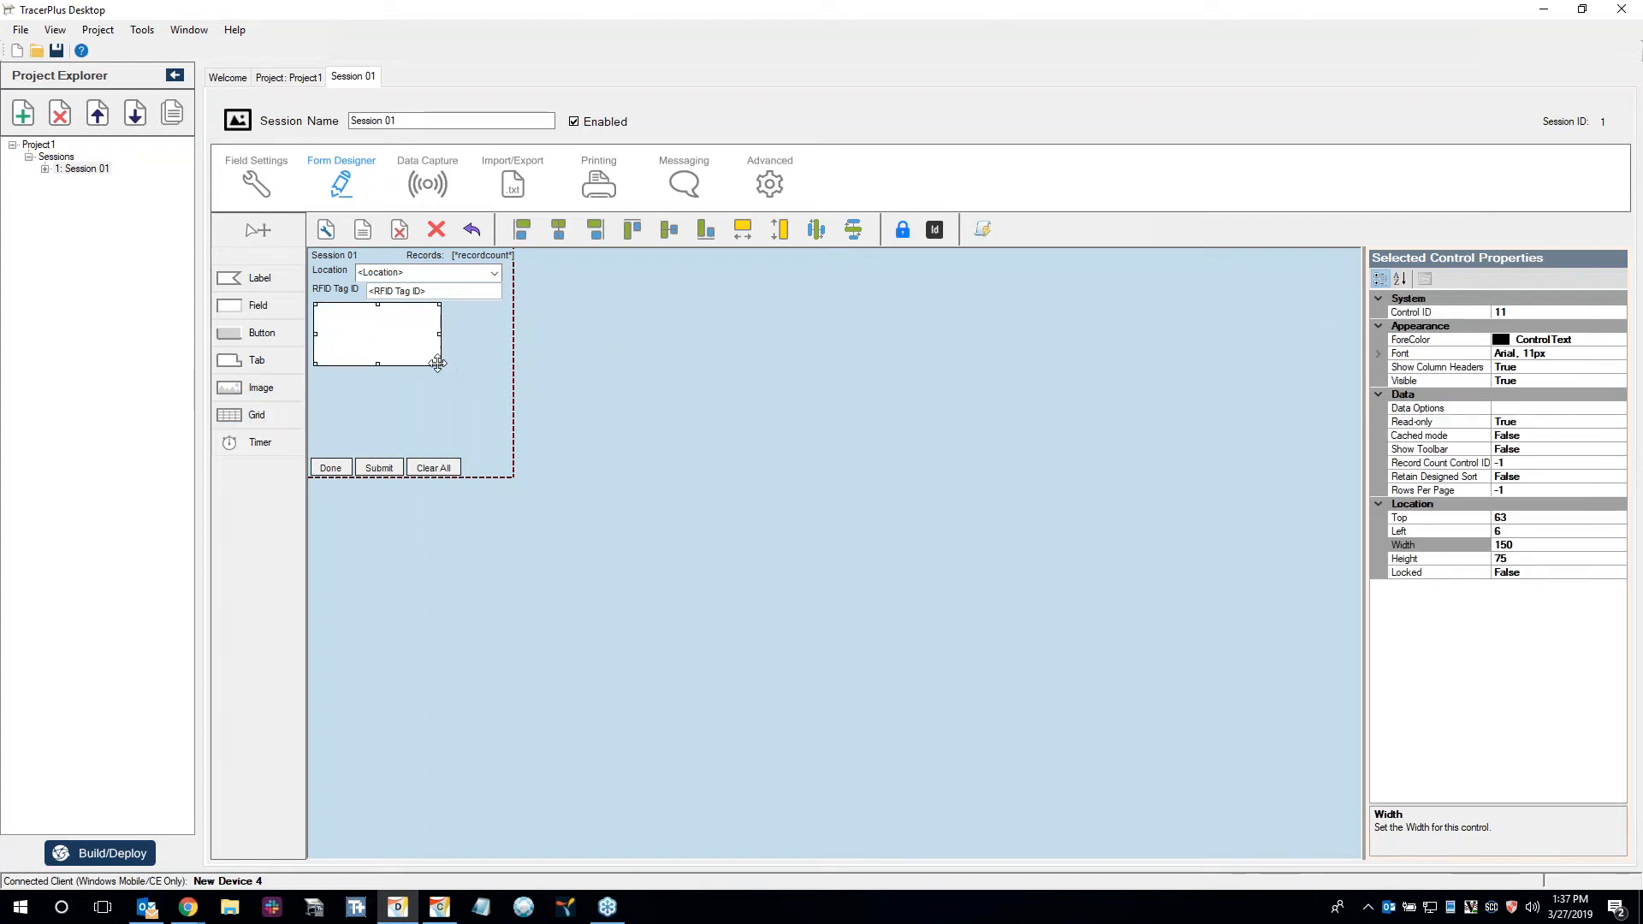
left_click_drag(437, 363, 509, 458)
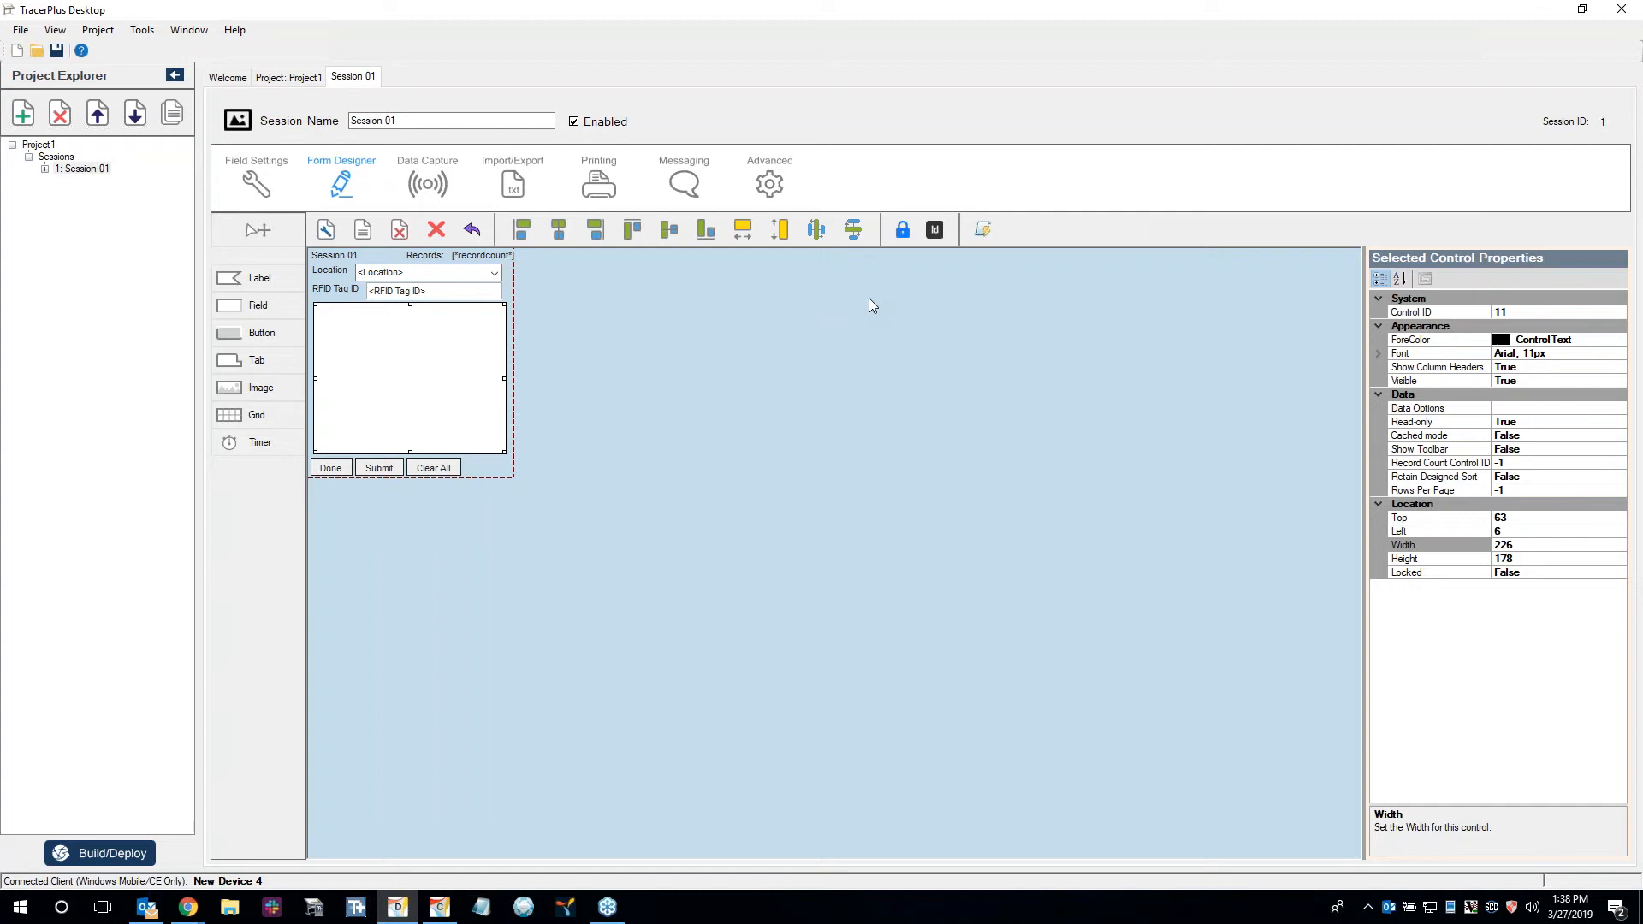
Turn on cached mode for the grid on the form.
left_click(238, 419)
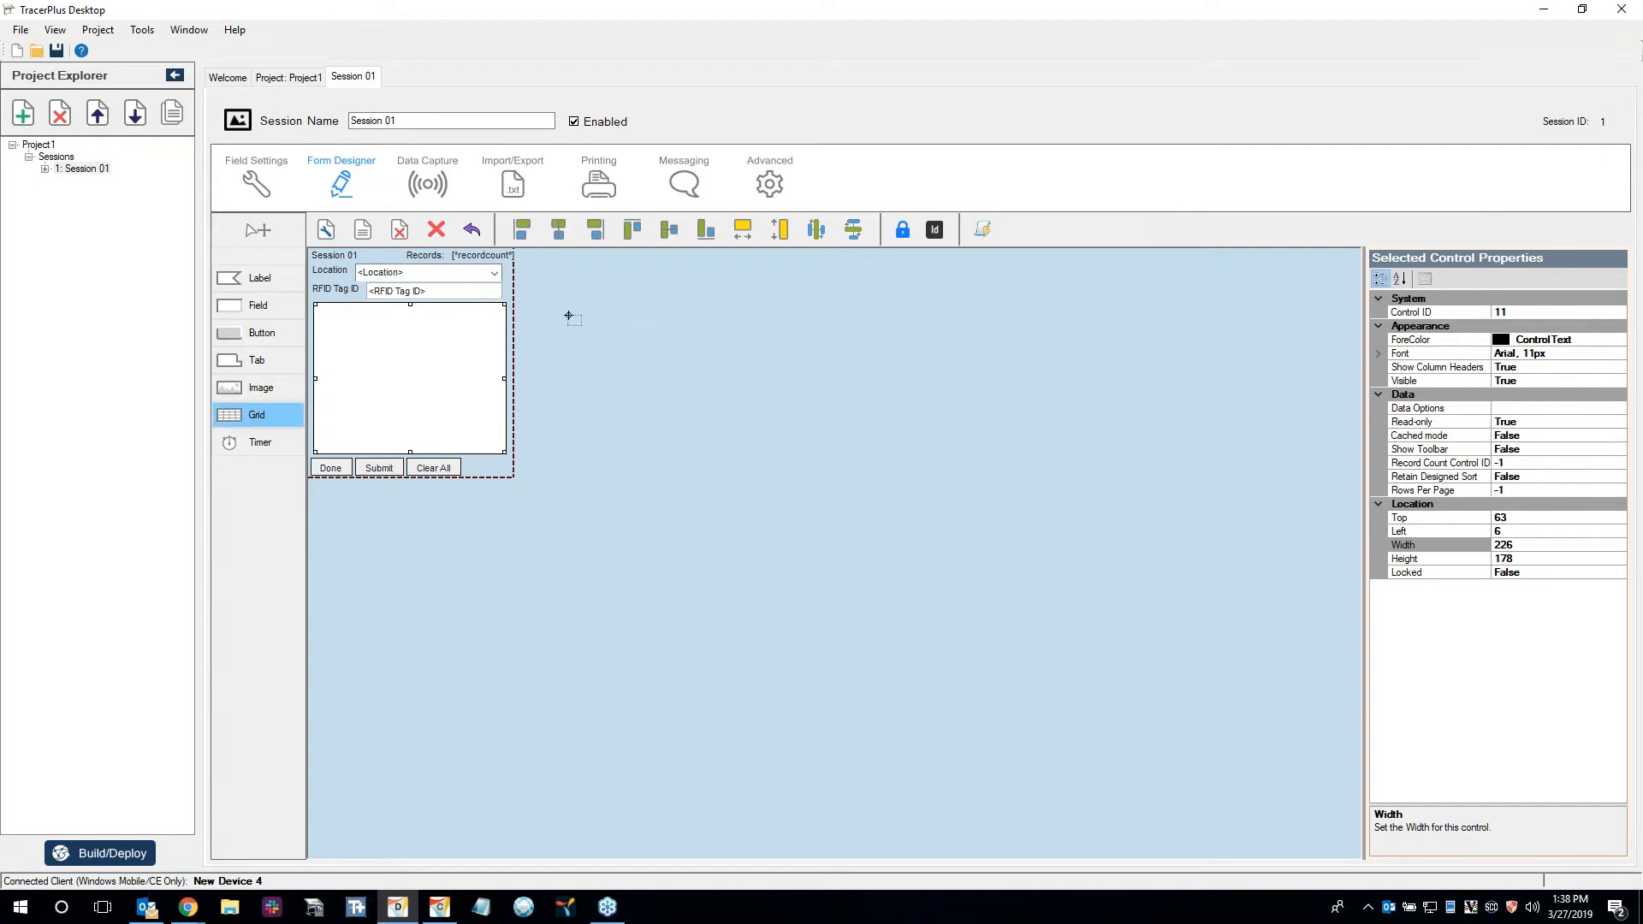
right_click(602, 348)
left_click(466, 338)
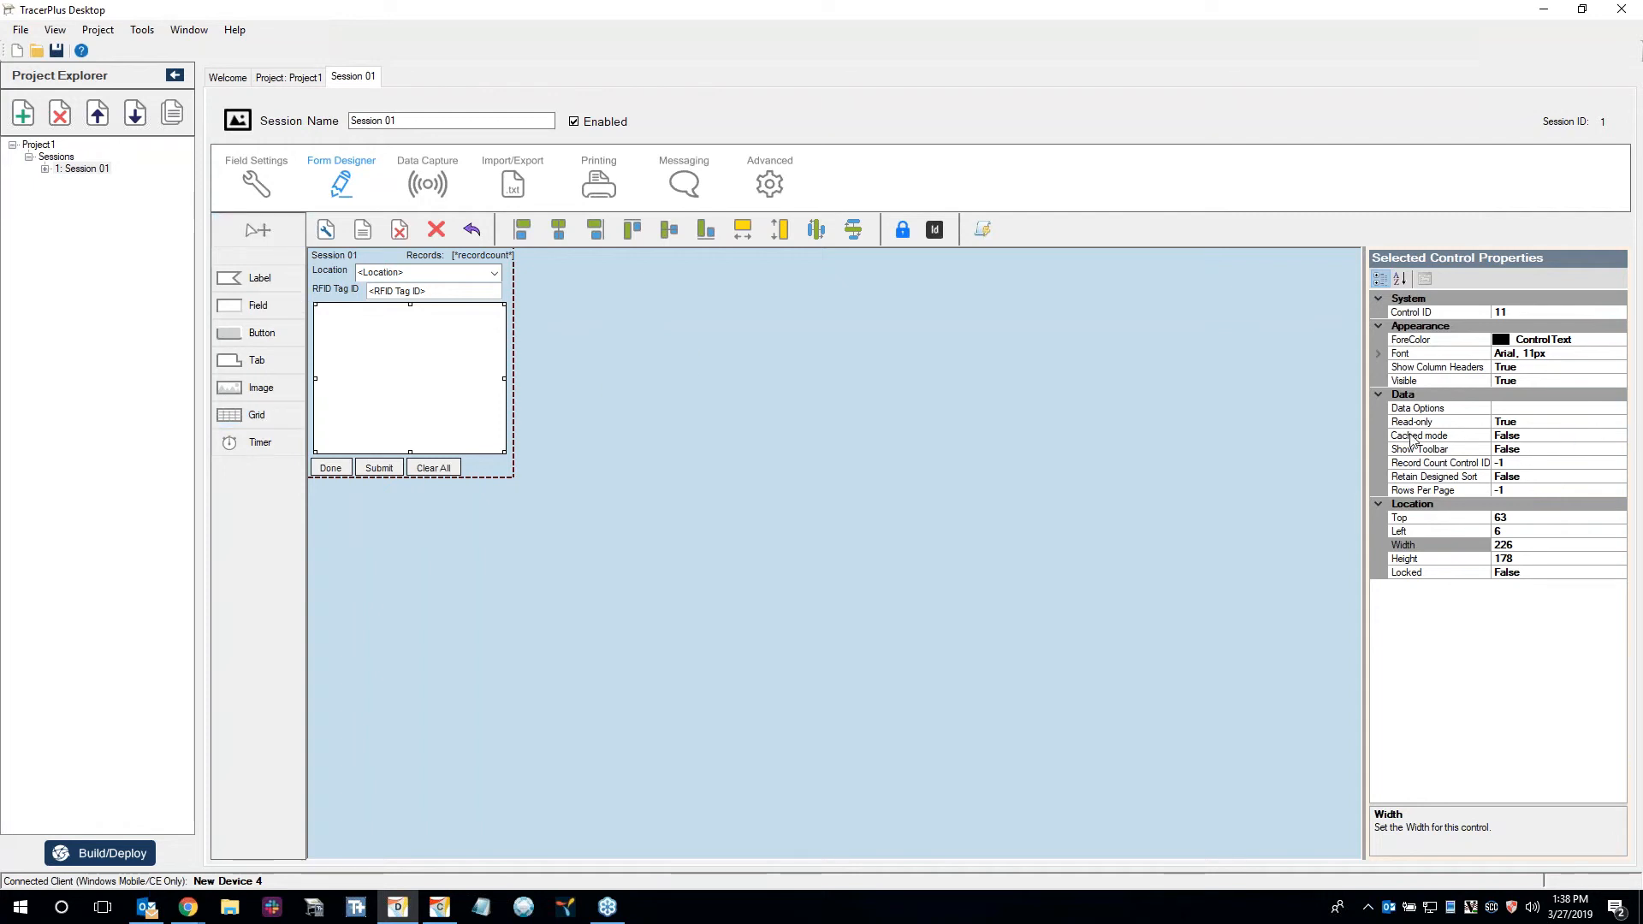
double_click(1557, 436)
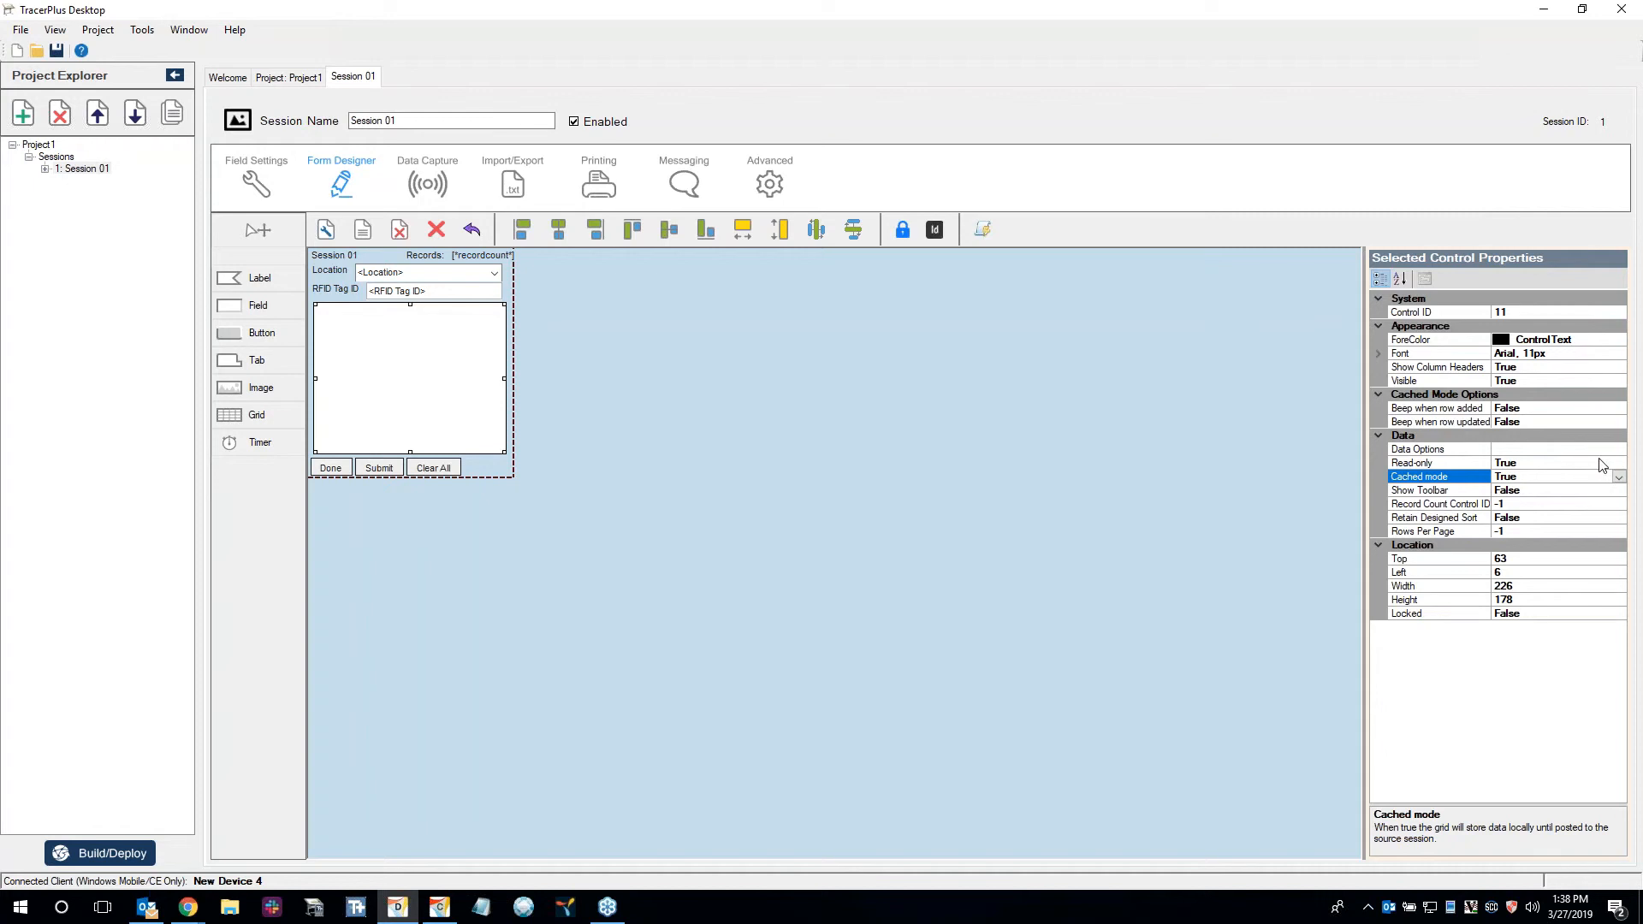
Add two columns in the grid's data options, using Session 01 as the source session.
left_click(1622, 451)
left_click(1621, 450)
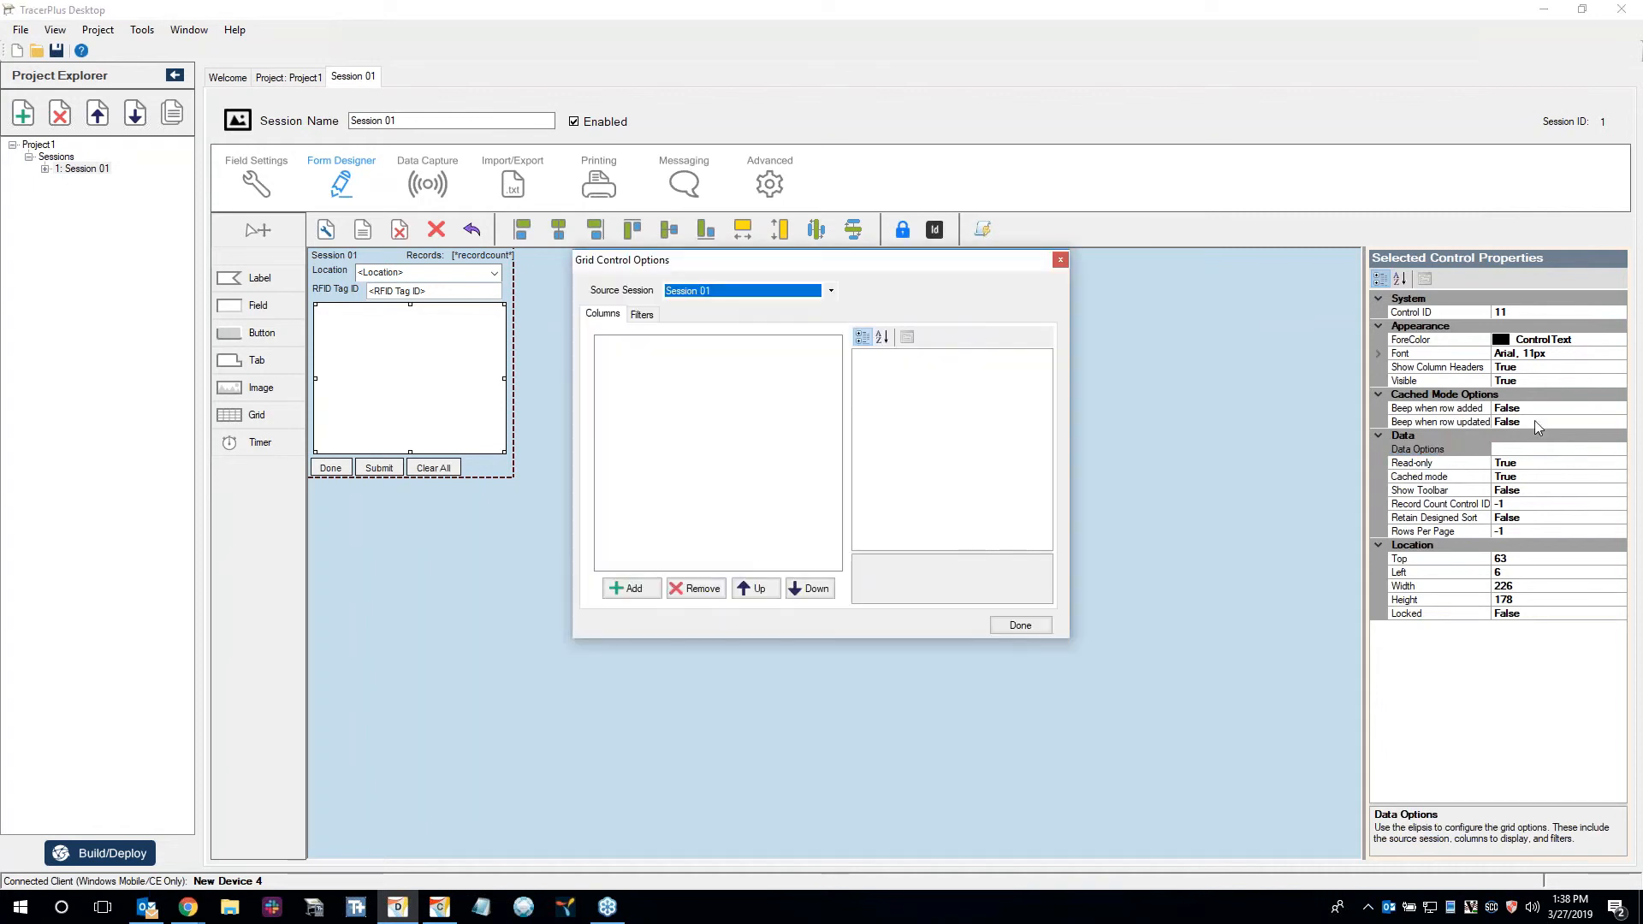
left_click(629, 590)
left_click(629, 590)
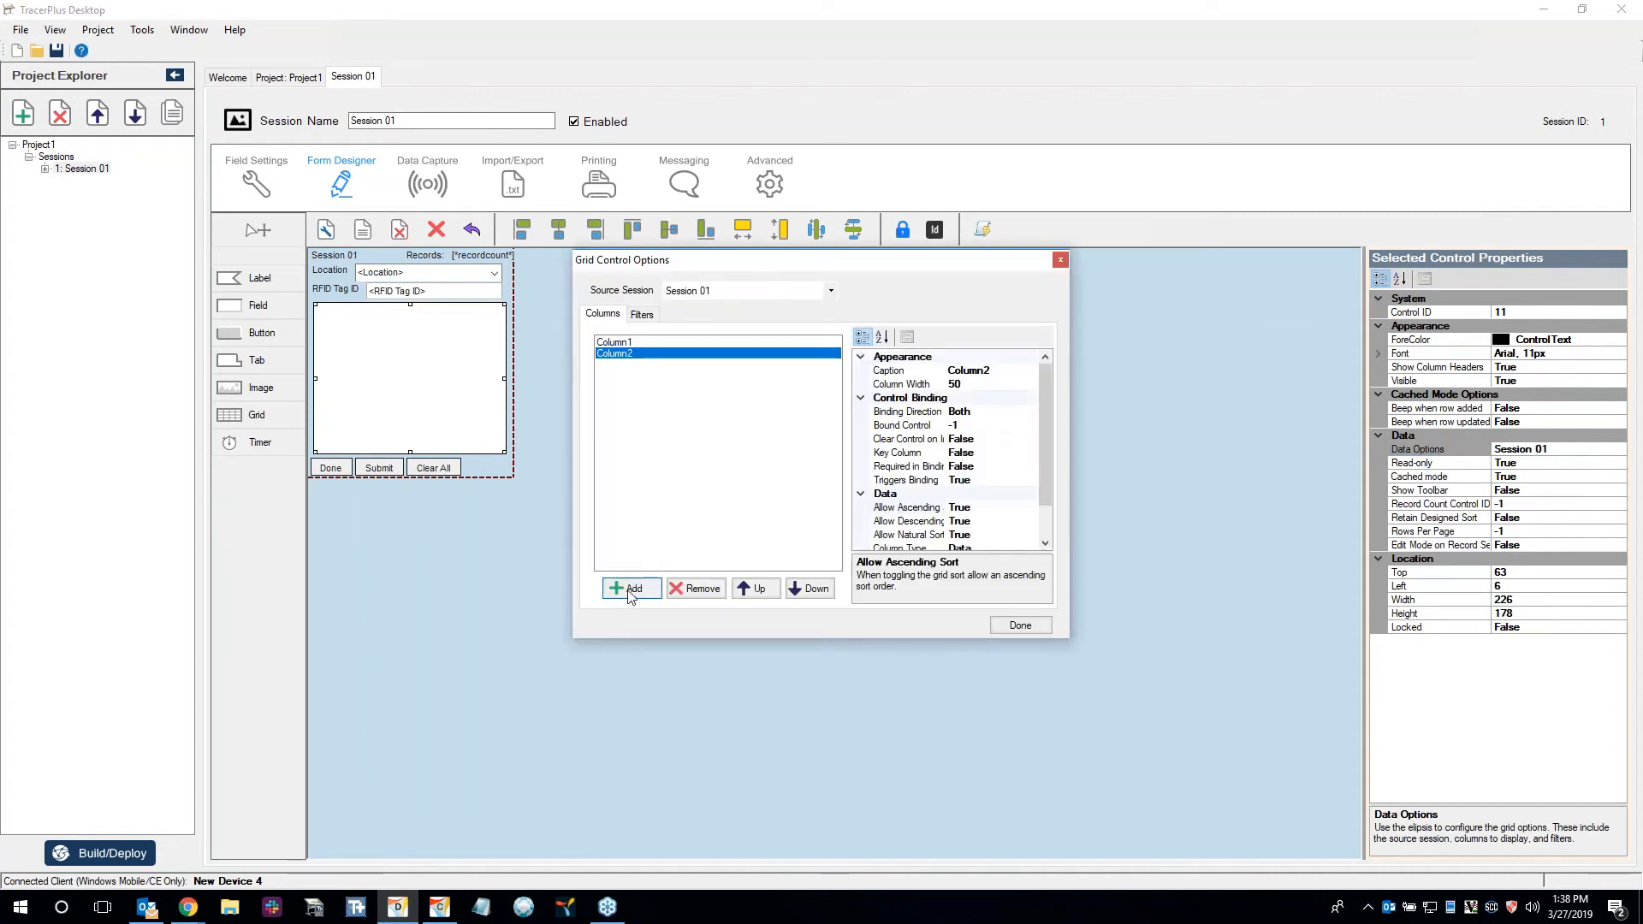
Caption the first grid column RFID Tag ID and the second one Location.
left_click(707, 342)
double_click(988, 370)
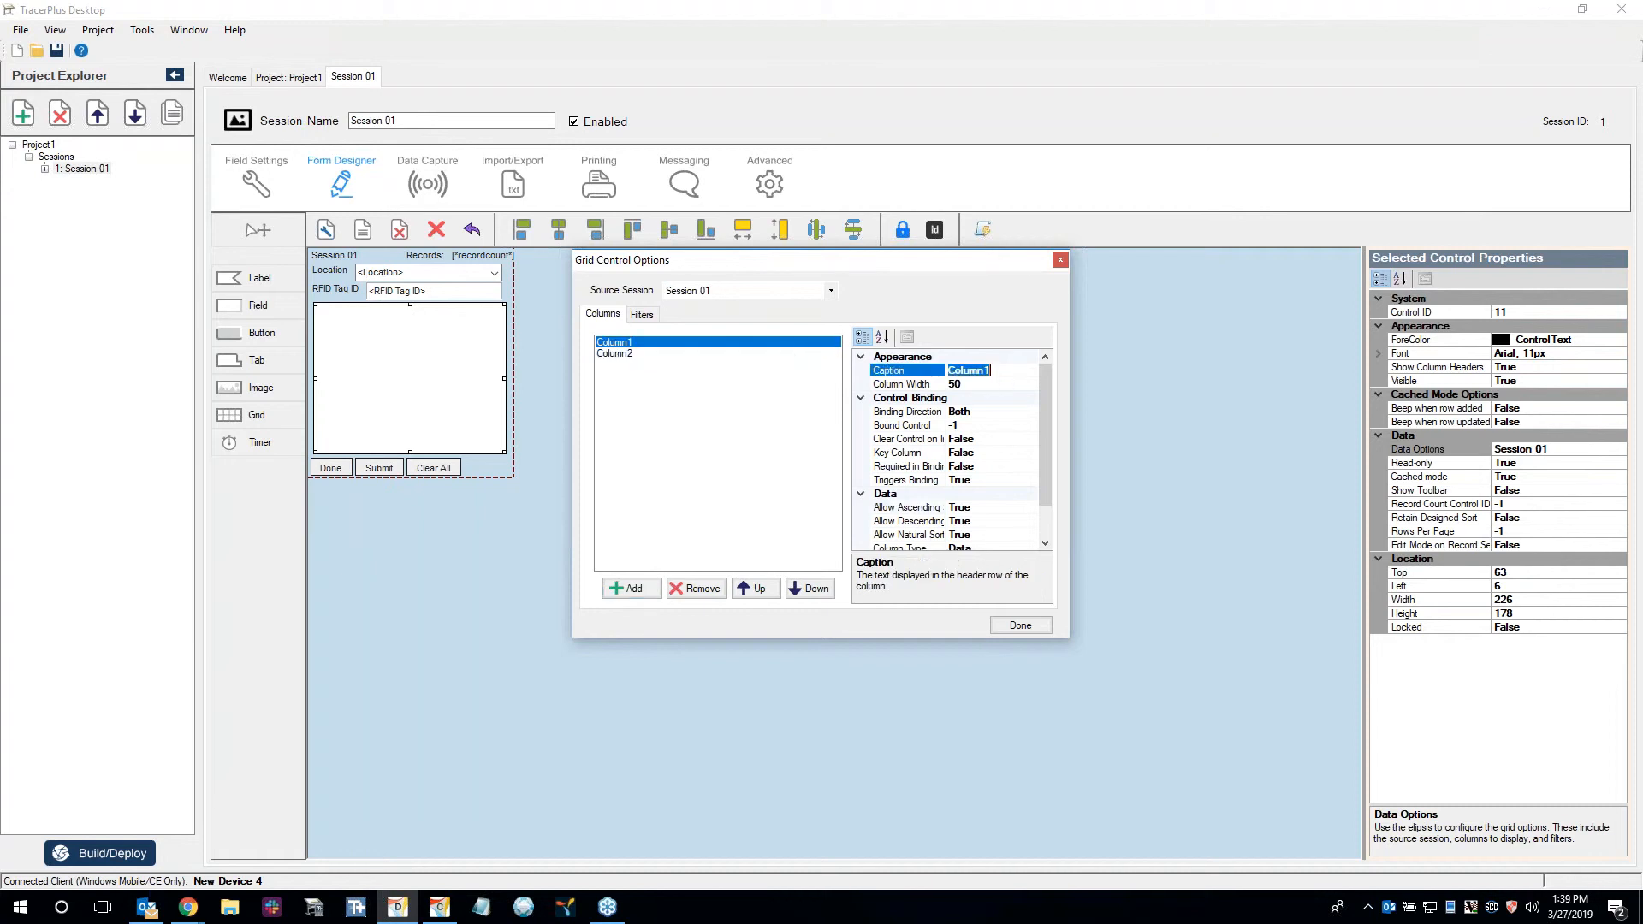
type("RFID Tag ID")
key("Return")
left_click(617, 353)
left_click(990, 371)
left_click_drag(990, 371, 914, 356)
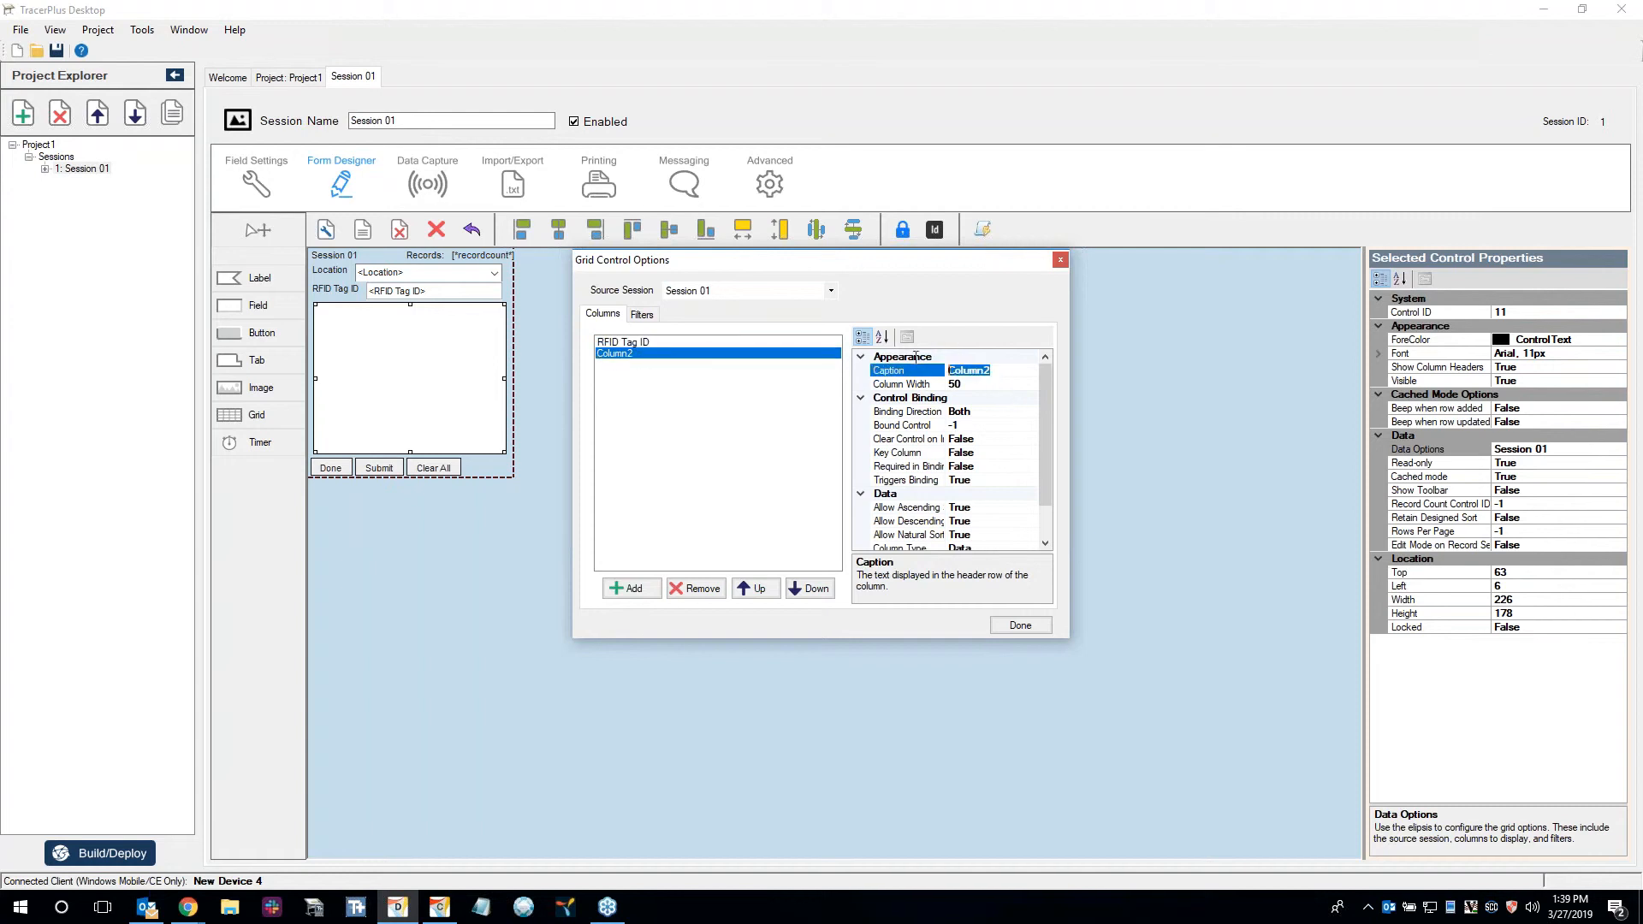
type("Location")
left_click(631, 344)
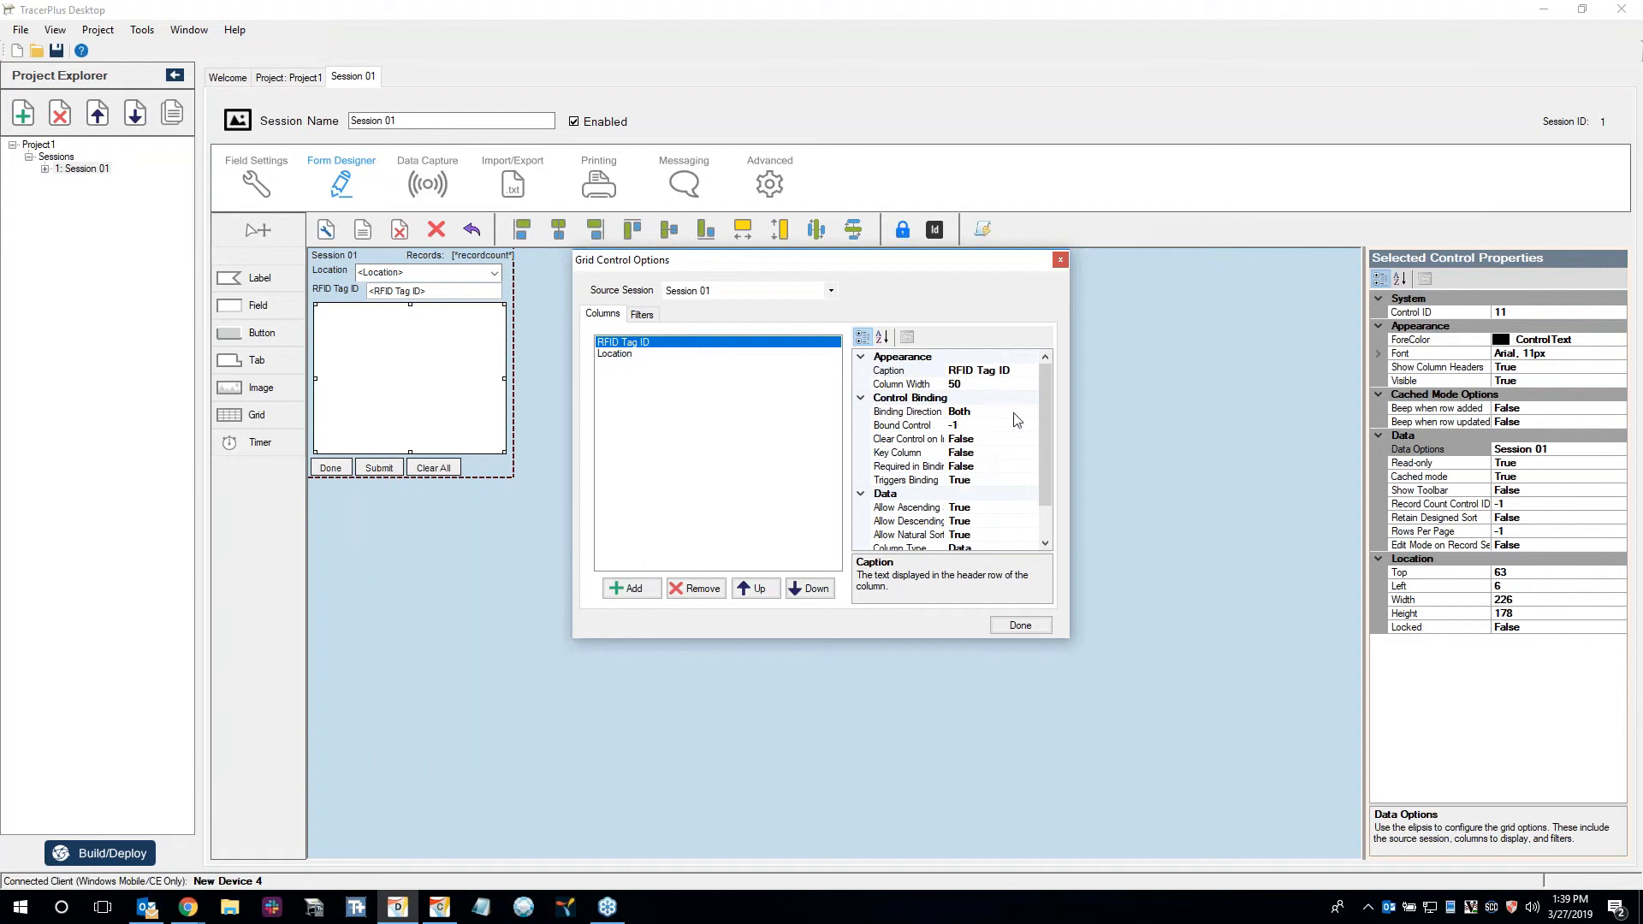
Close the grid options and display the control IDs on the form.
scroll(998, 479, "down", 1)
scroll(972, 425, "up", 1)
left_click_drag(881, 258, 883, 294)
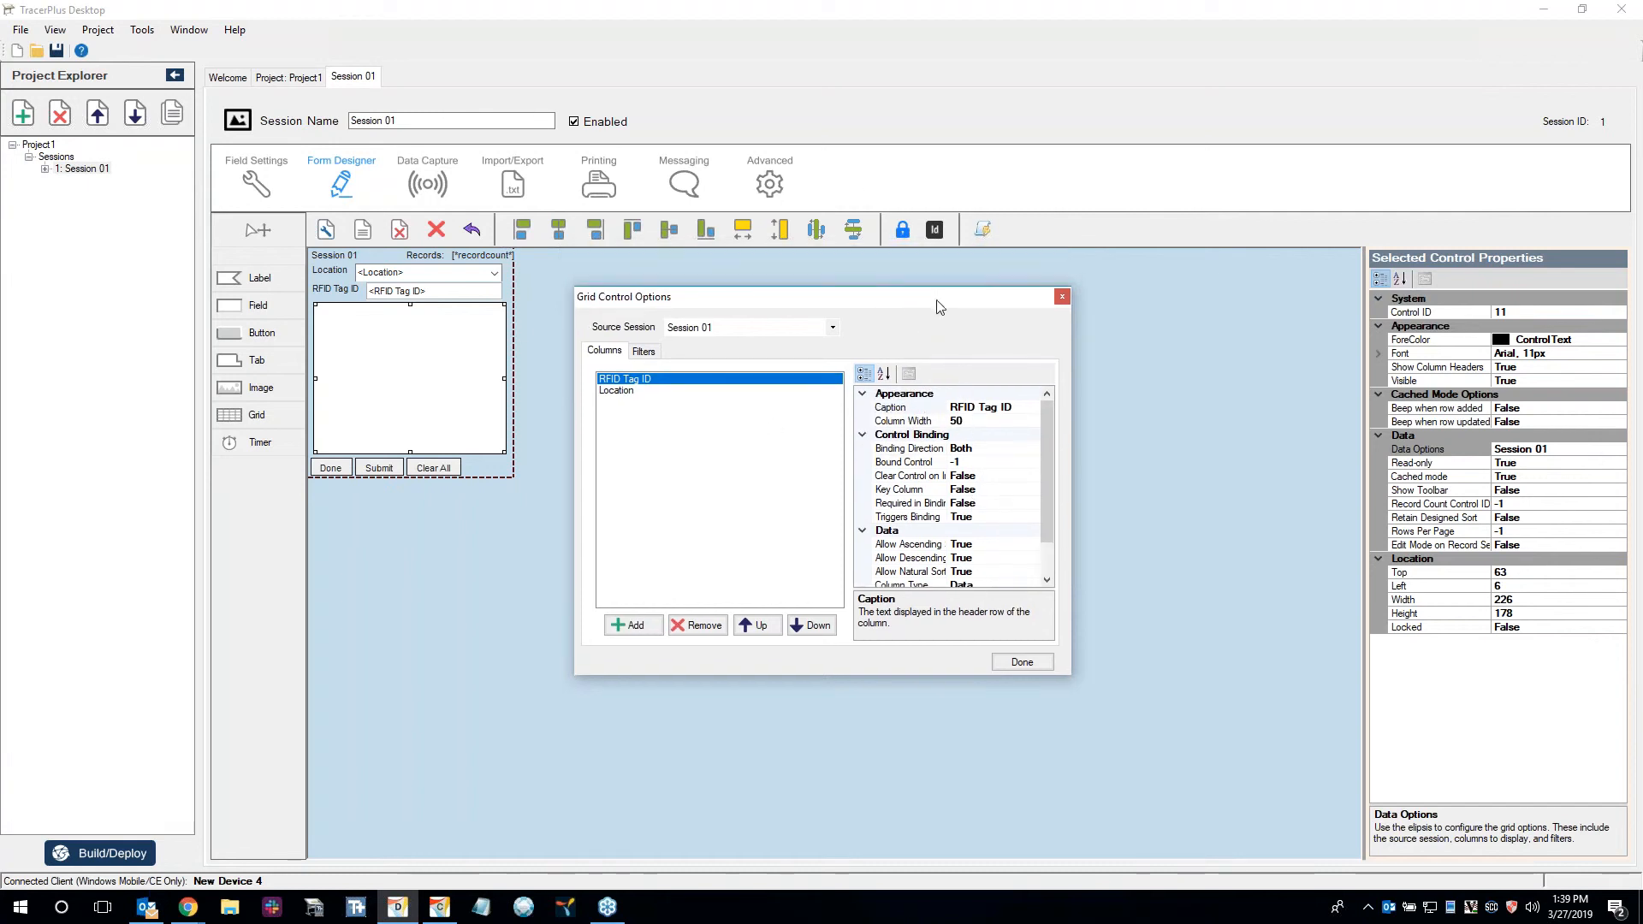
left_click(934, 231)
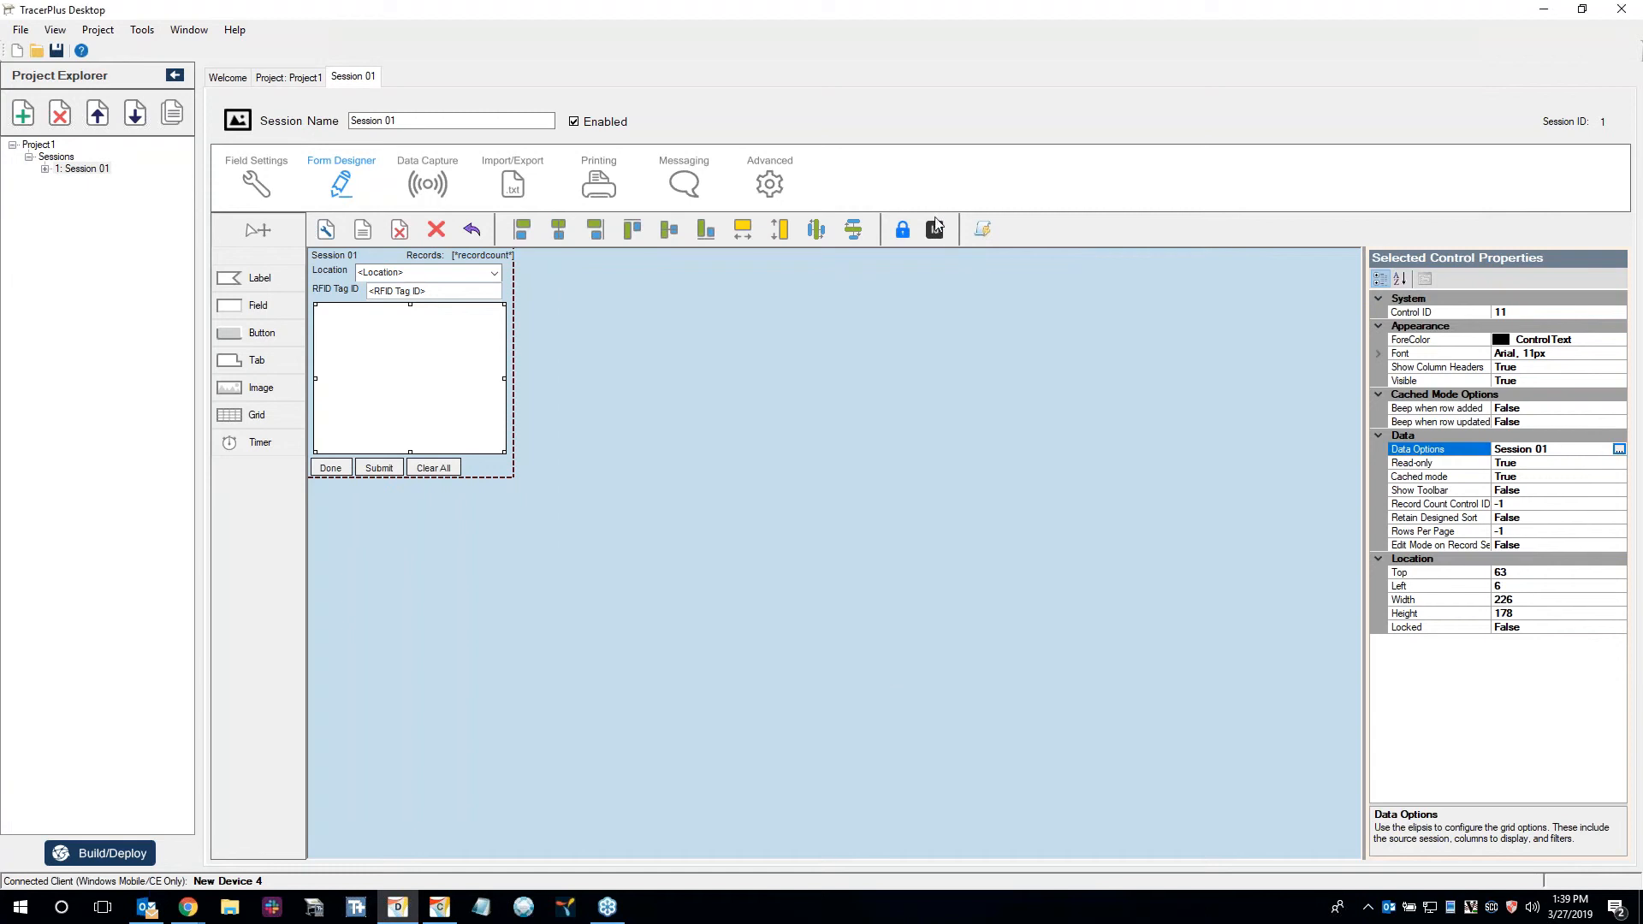
In the grid's data options, bind the RFID Tag ID column to control 7 and the Location column to control 5.
left_click(1615, 453)
left_click(1619, 451)
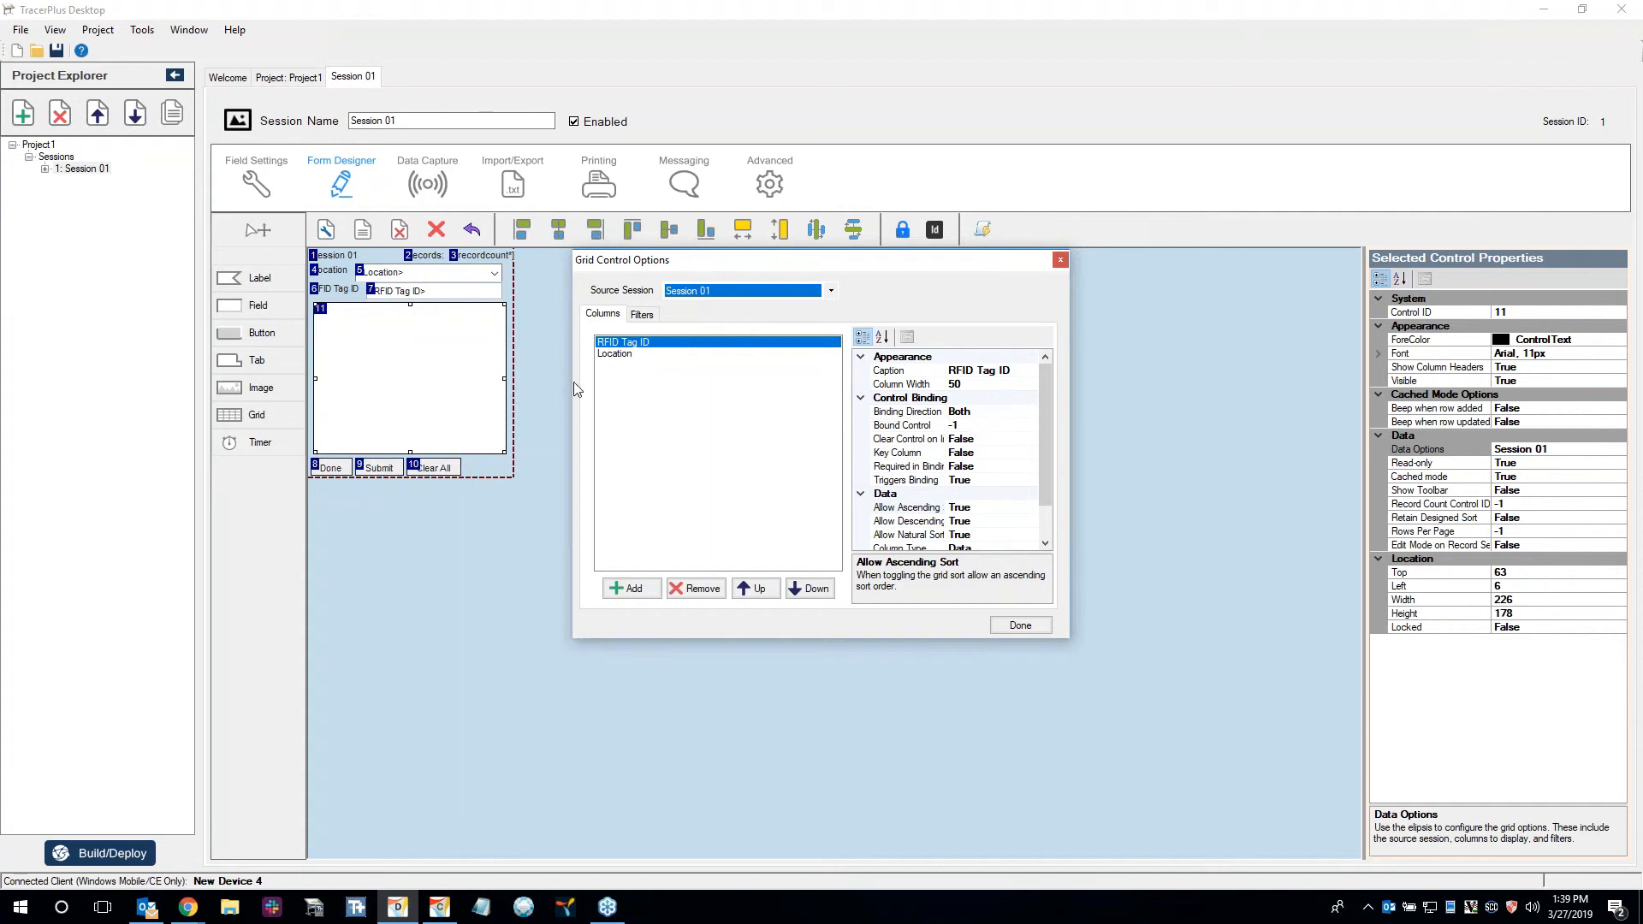
left_click(953, 425)
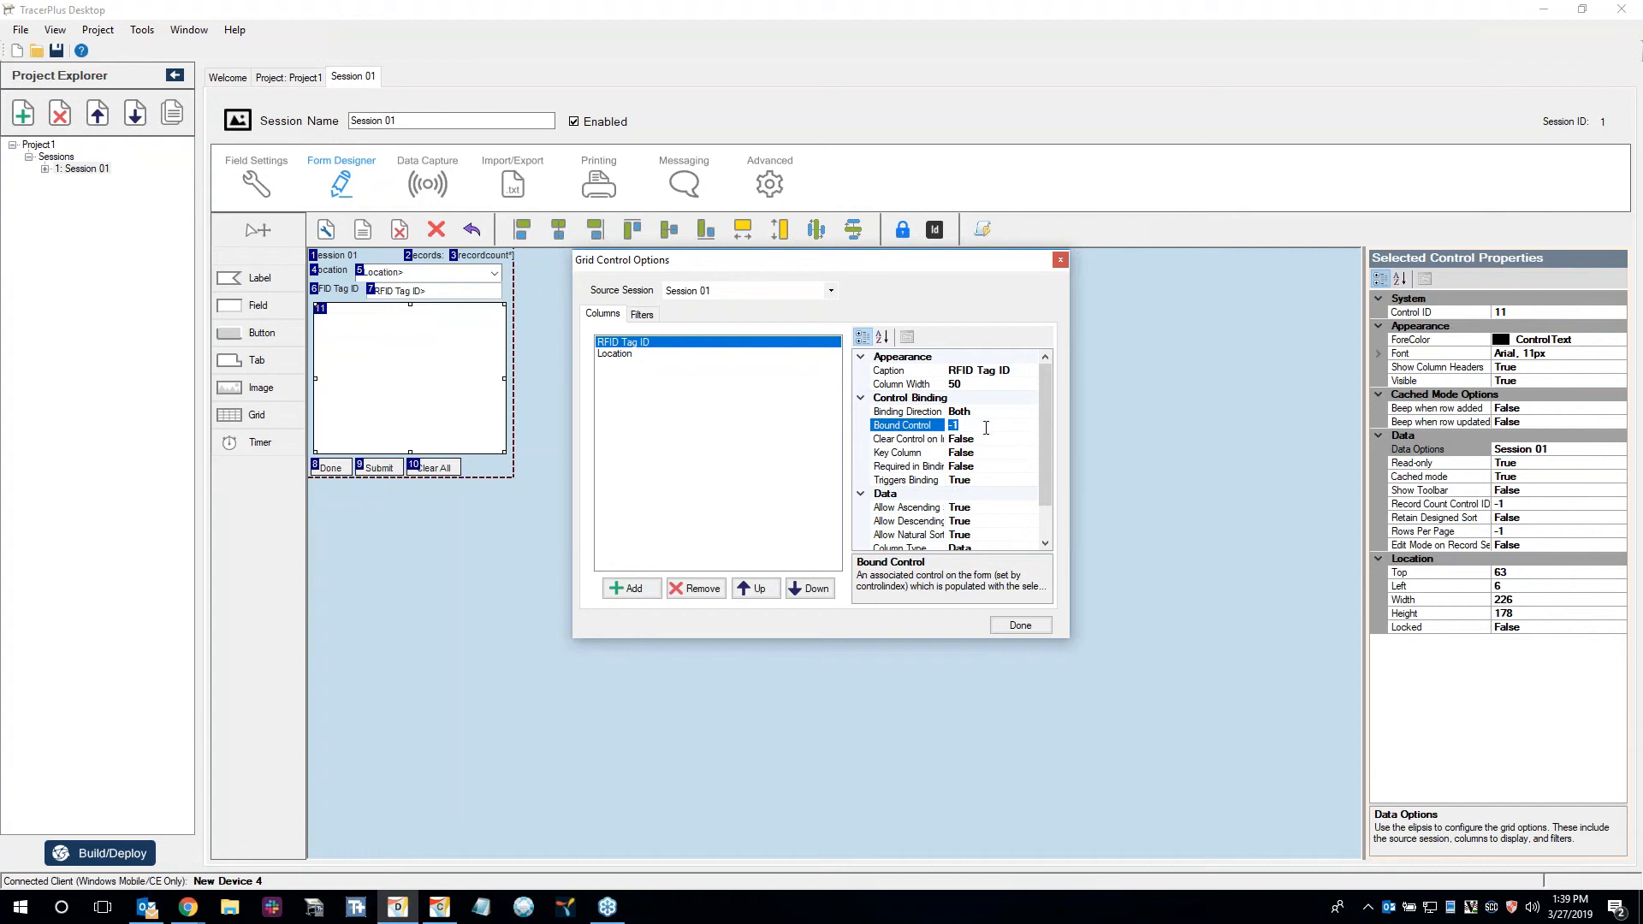
type("7")
left_click(624, 353)
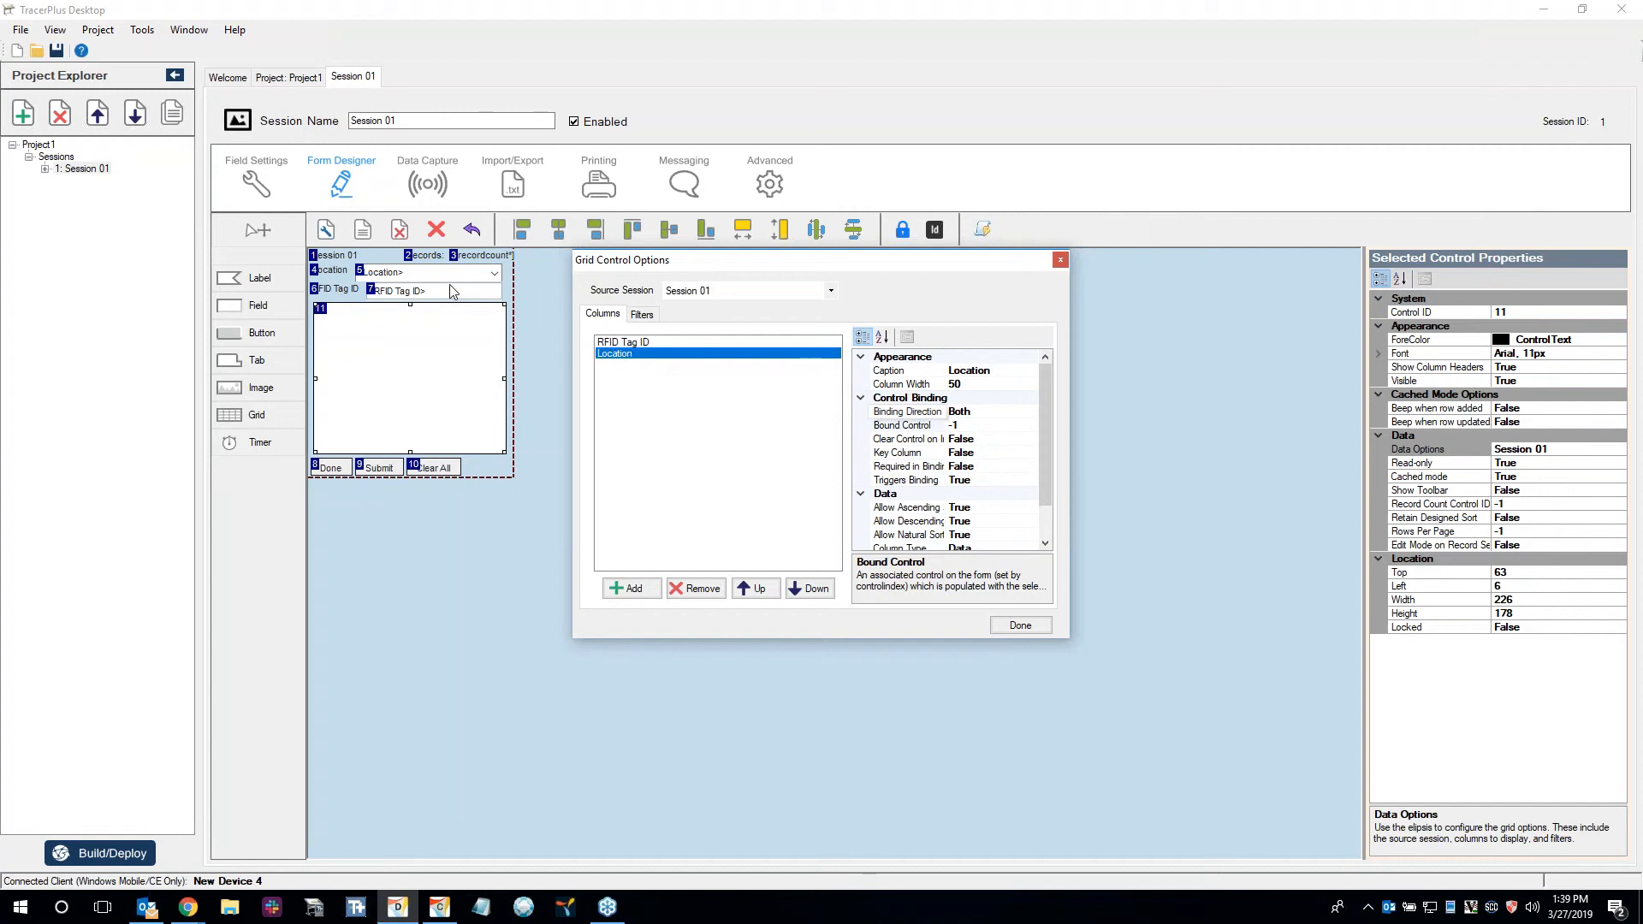
left_click(971, 426)
type("5")
Make the RFID Tag ID column required in binding and stop the Location column from triggering binding.
left_click(638, 343)
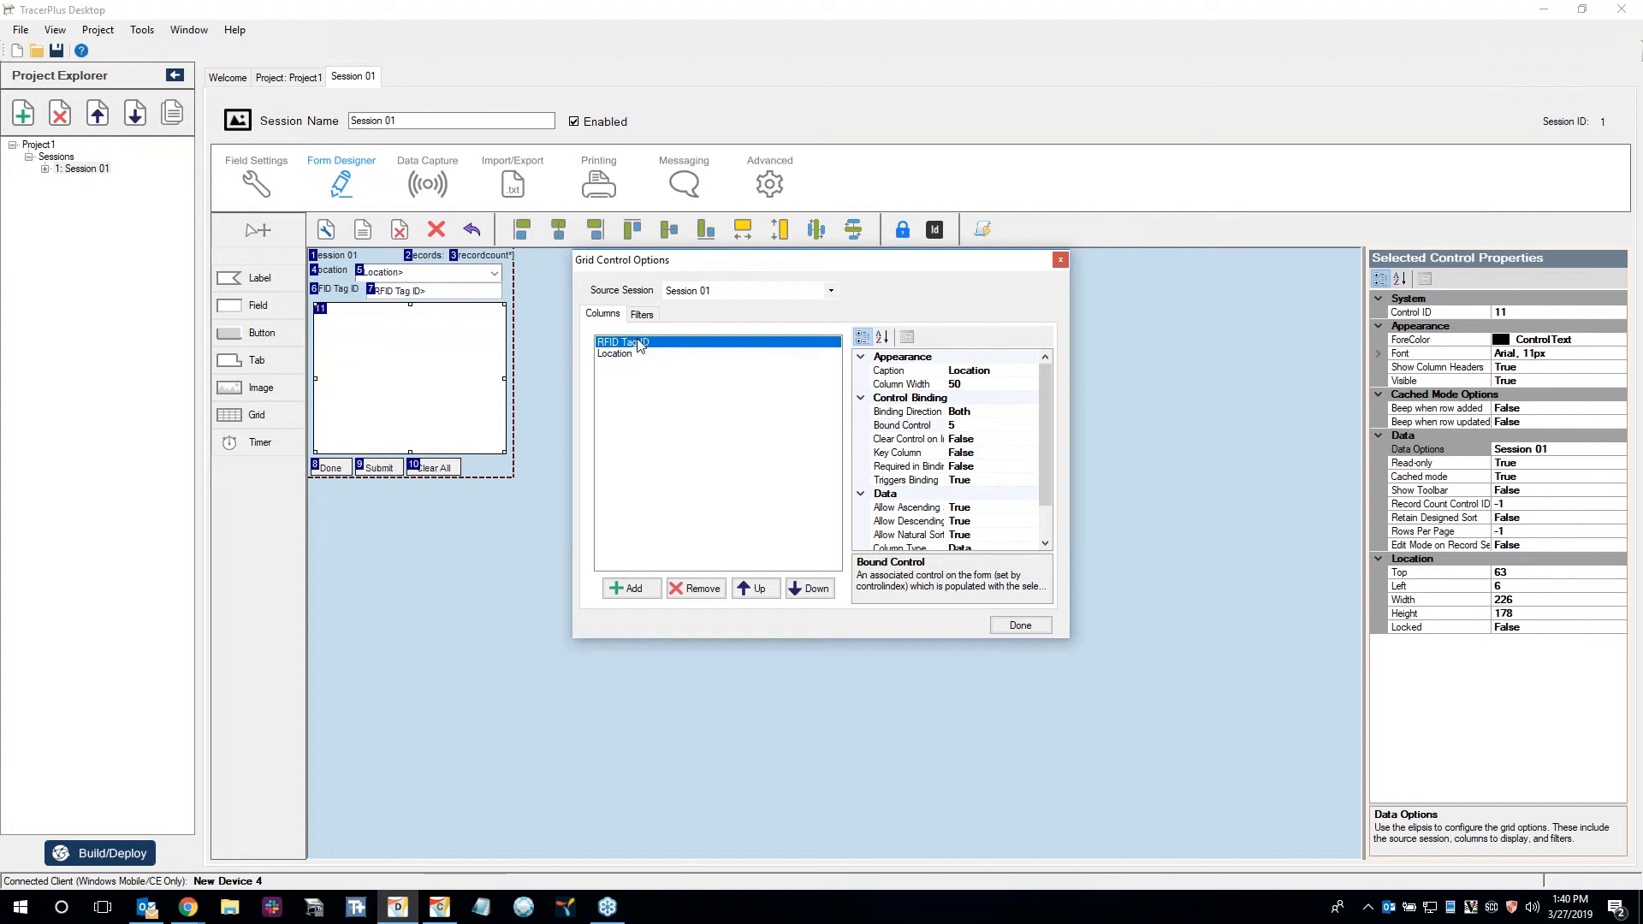
left_click(990, 467)
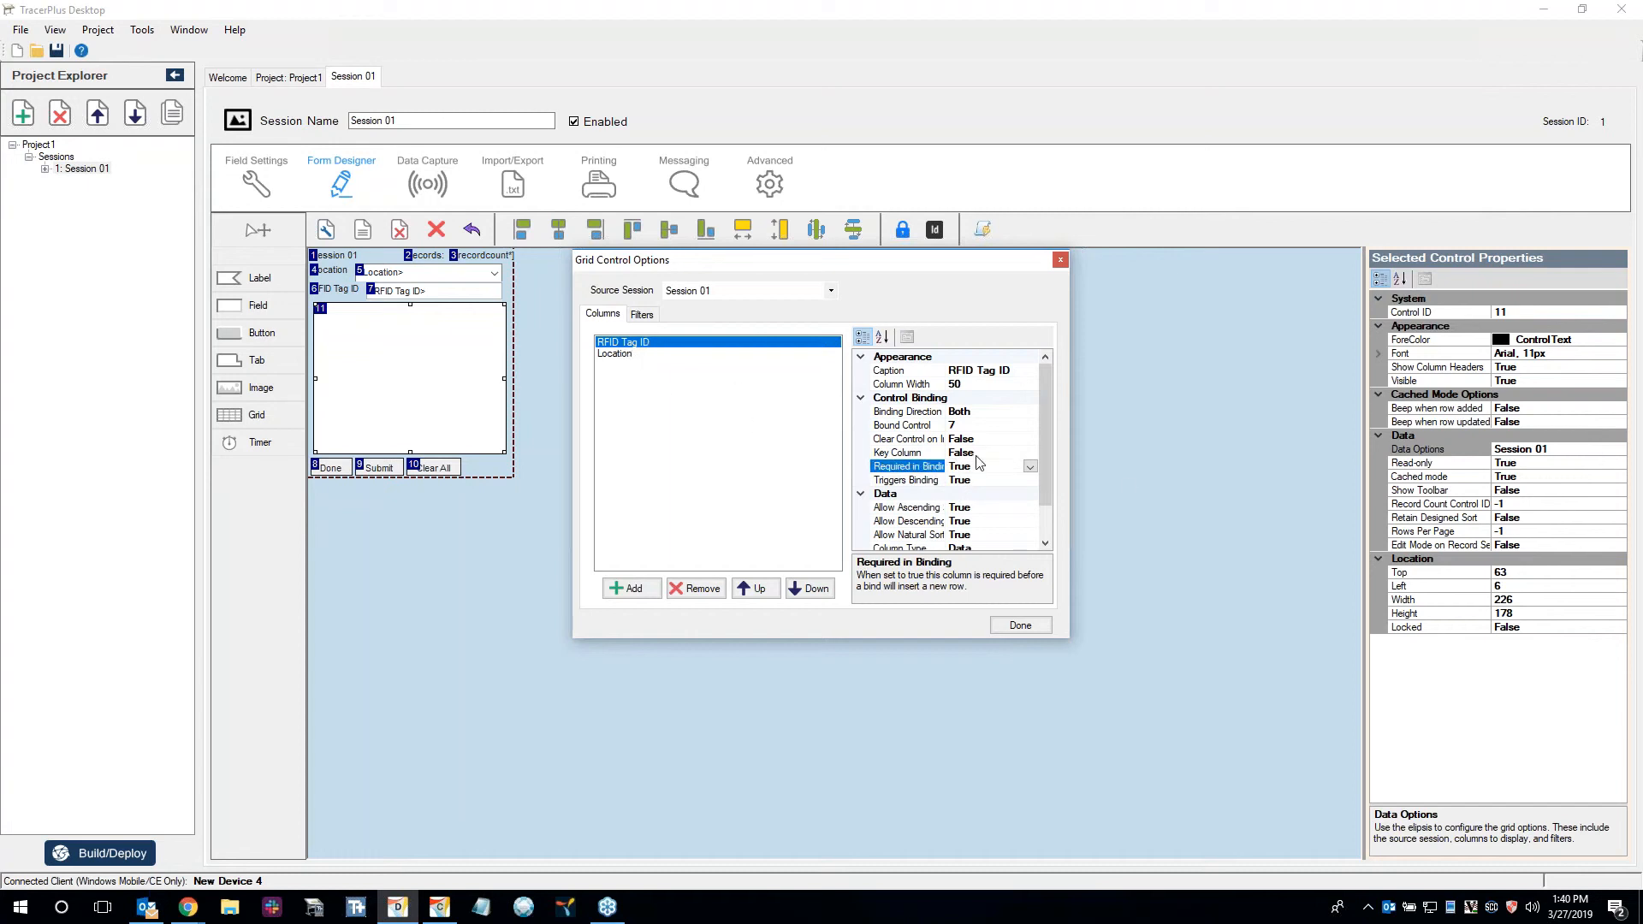
left_click(621, 354)
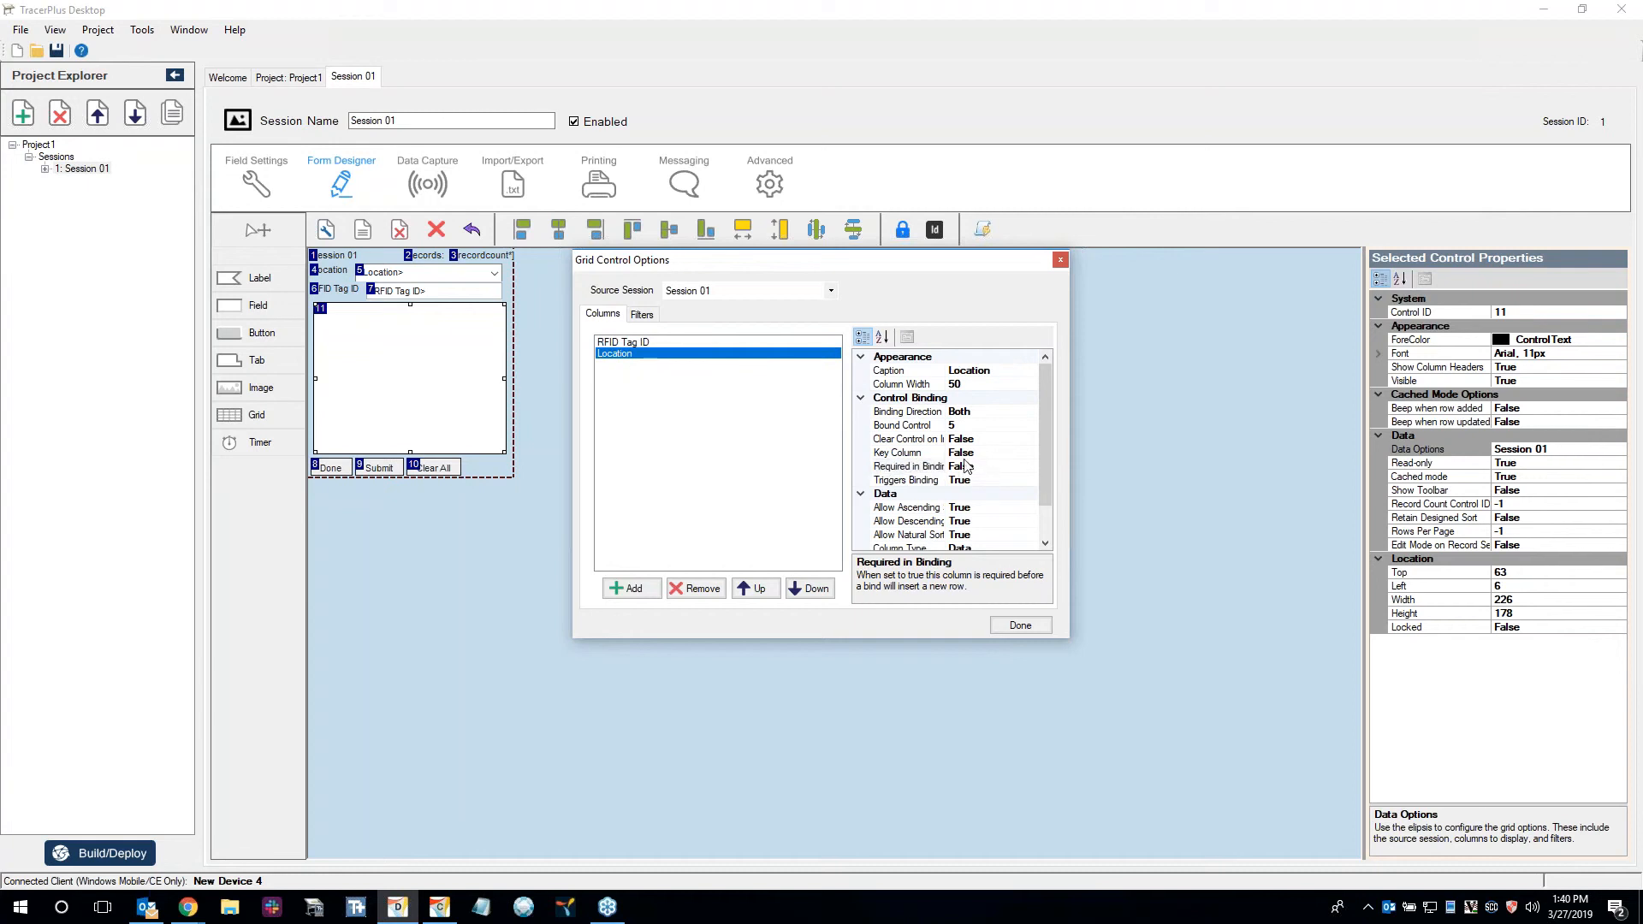
double_click(912, 481)
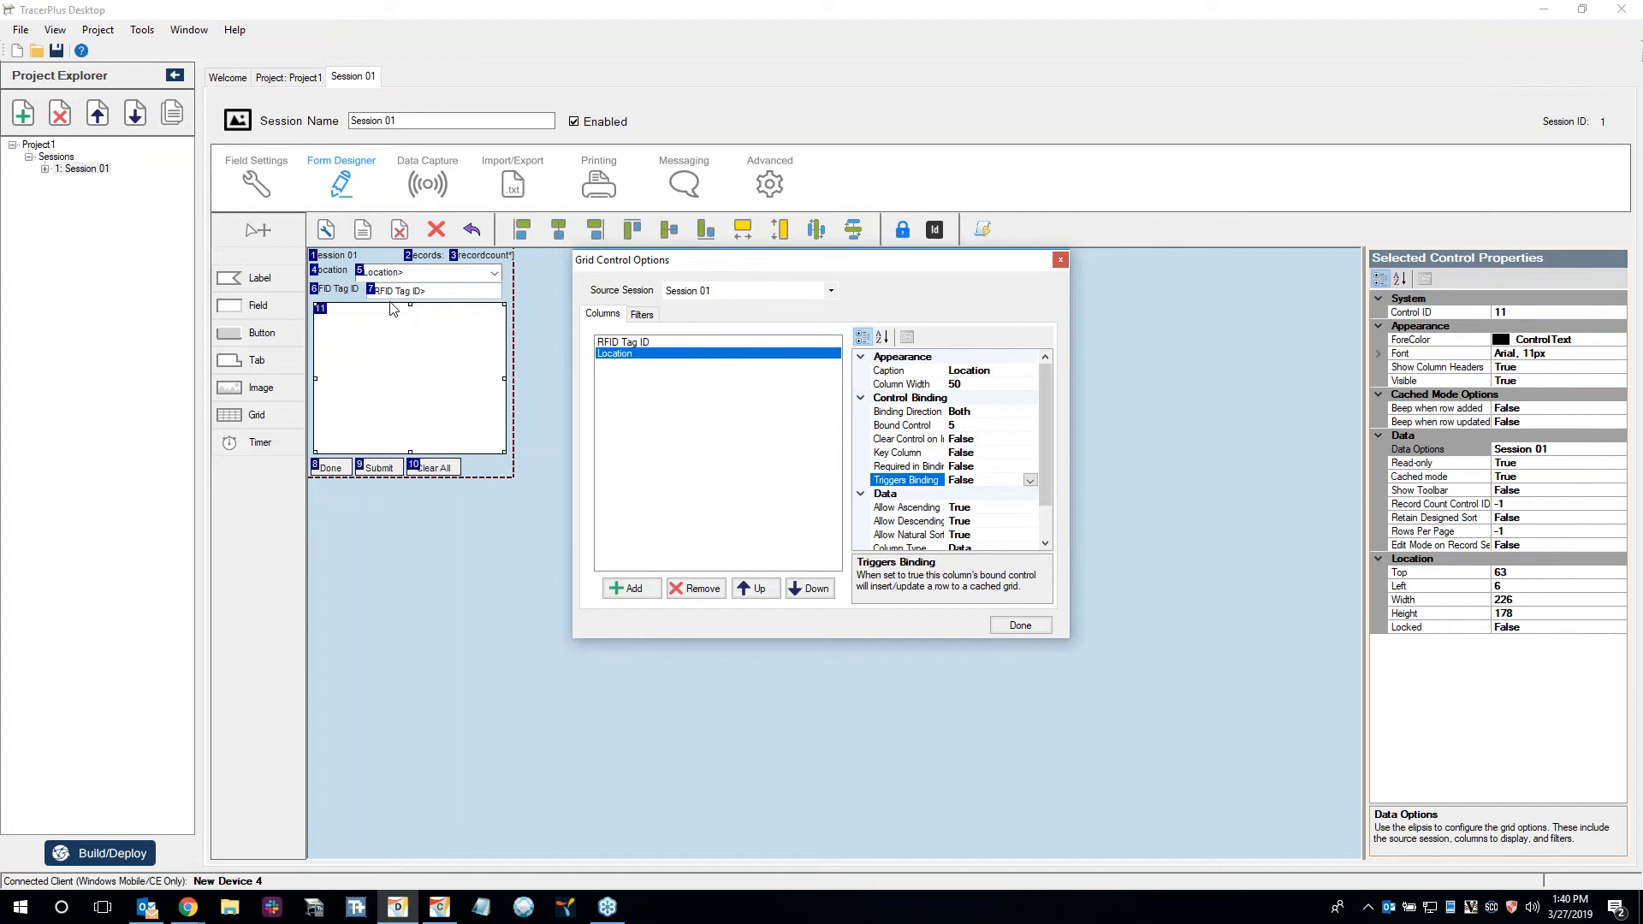
Widen the grid's RFID Tag ID column and close the grid options.
left_click(648, 342)
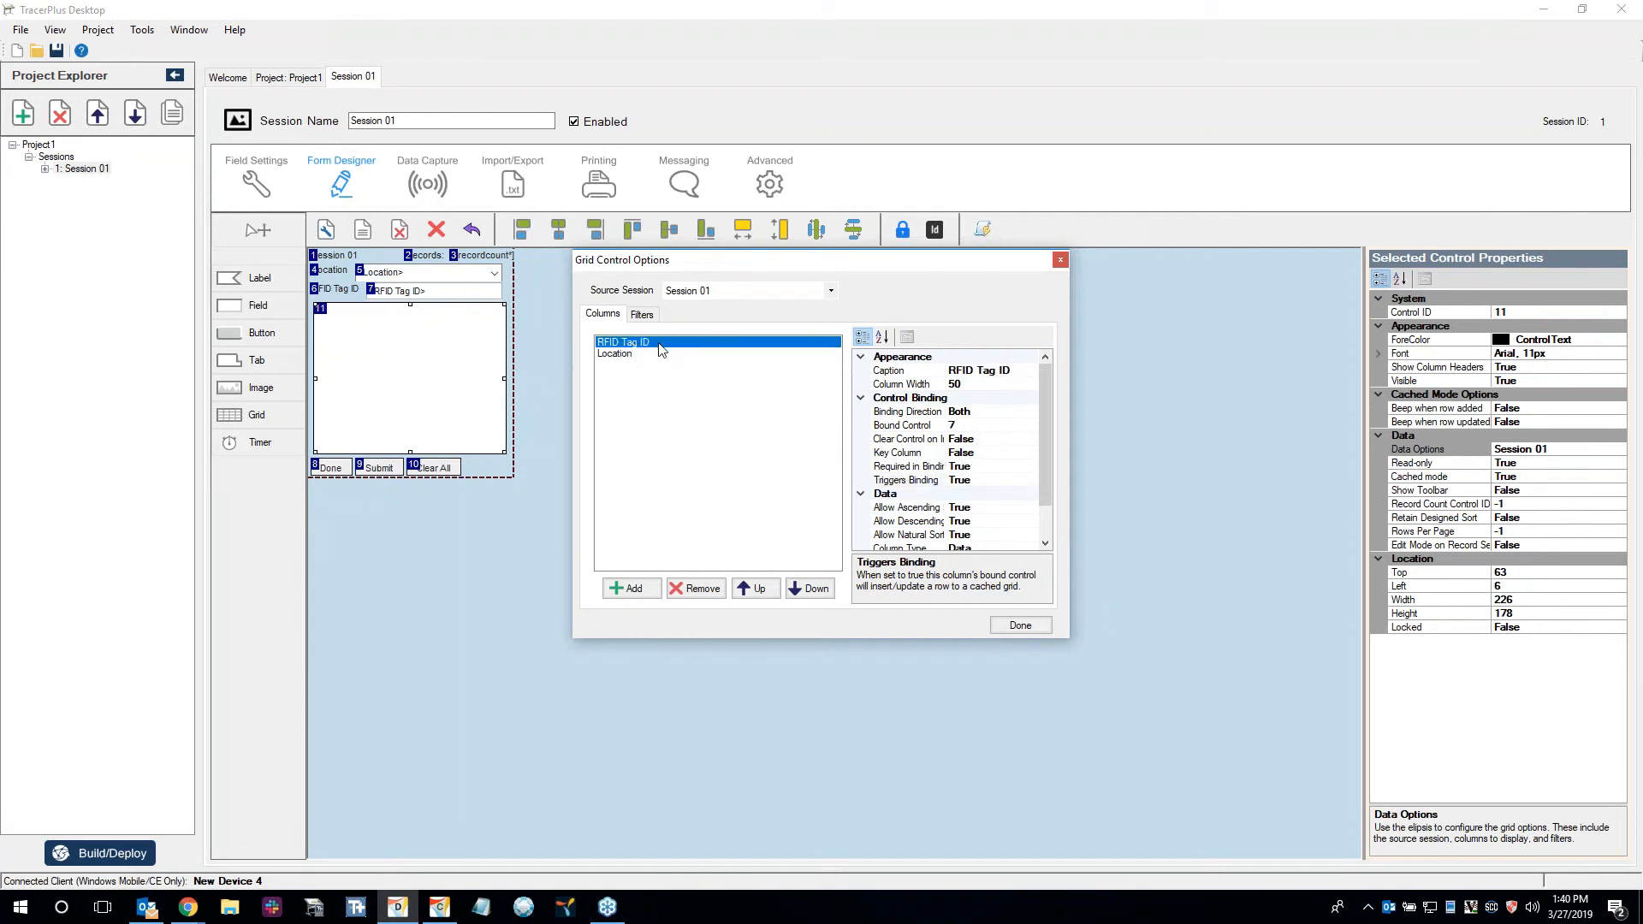
left_click(984, 384)
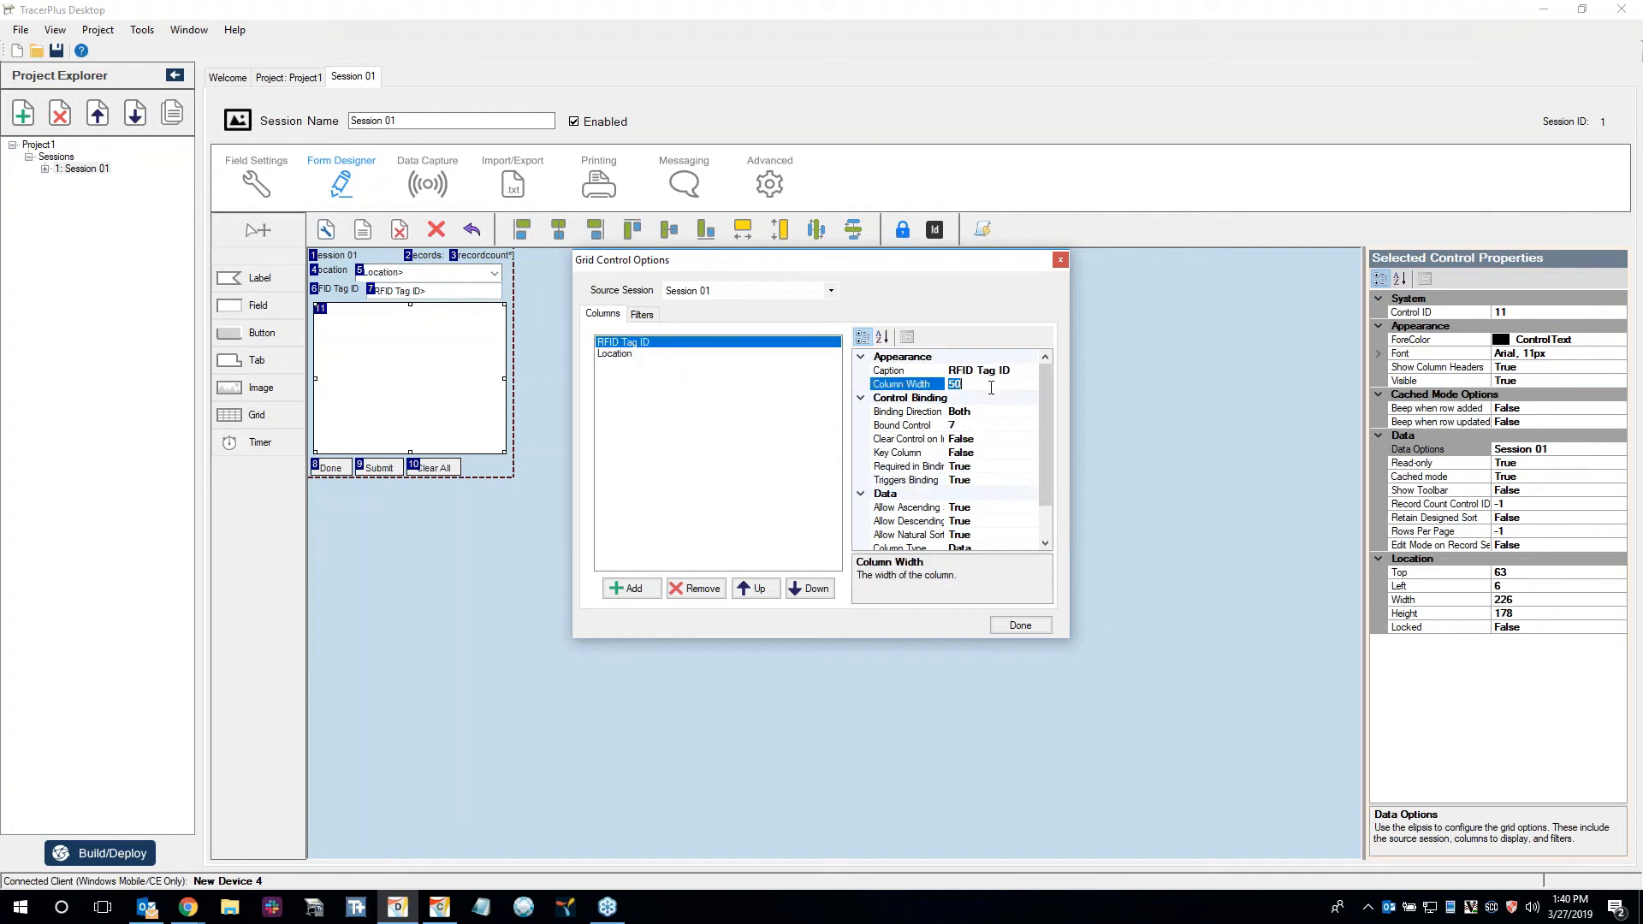
left_click(1024, 624)
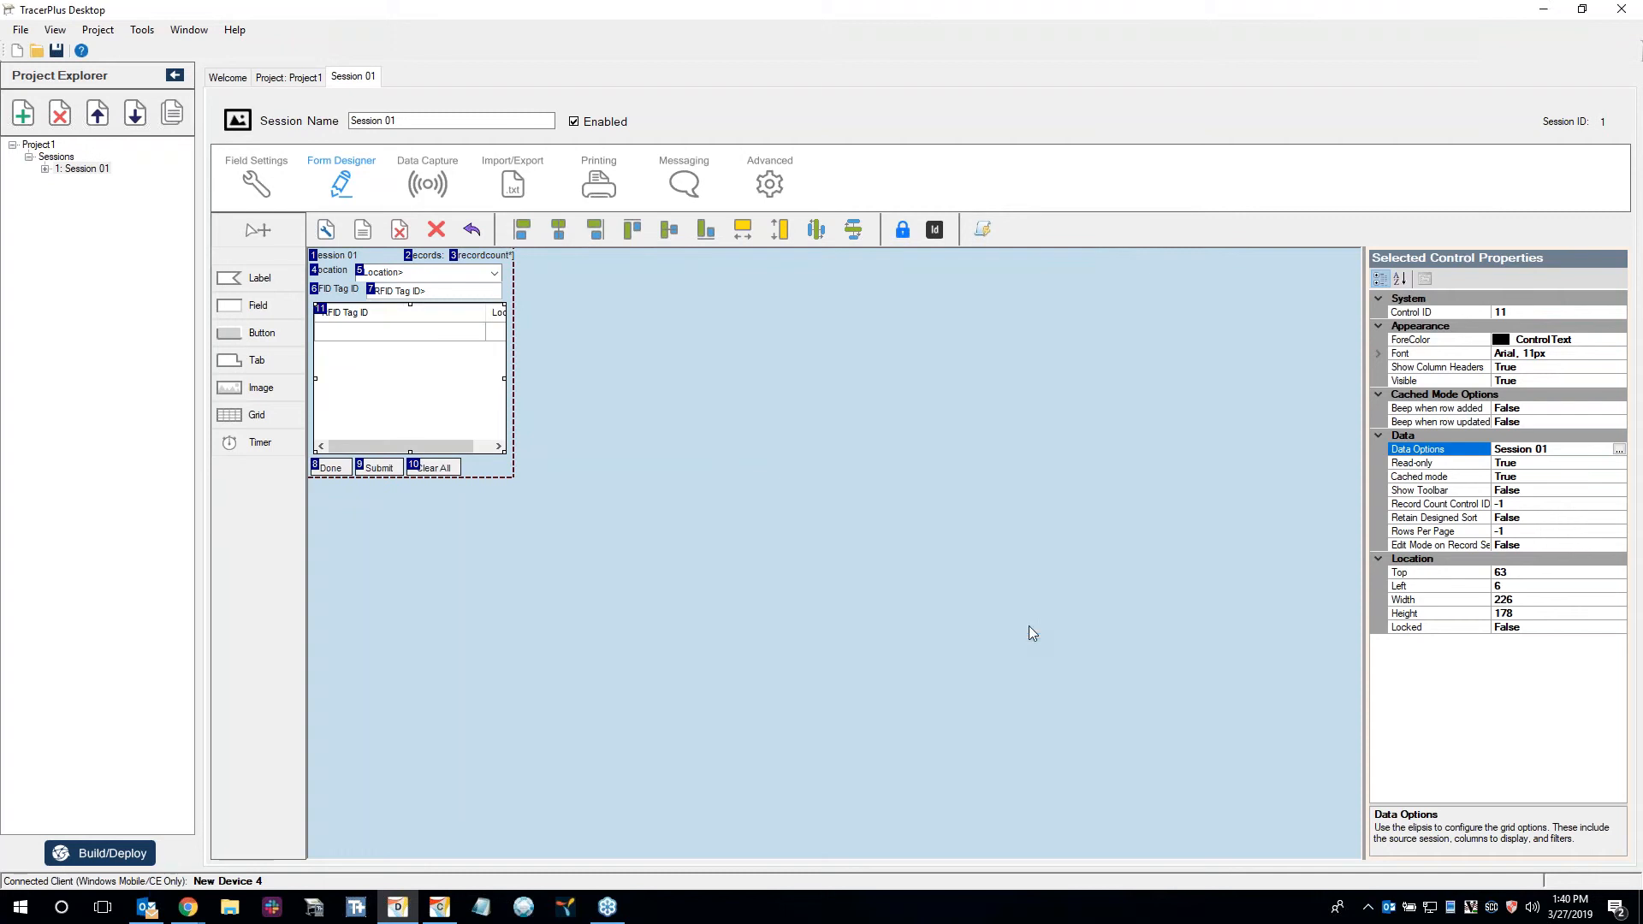
Reopen the grid's data options and set the Location column's width to 1.
left_click(433, 349)
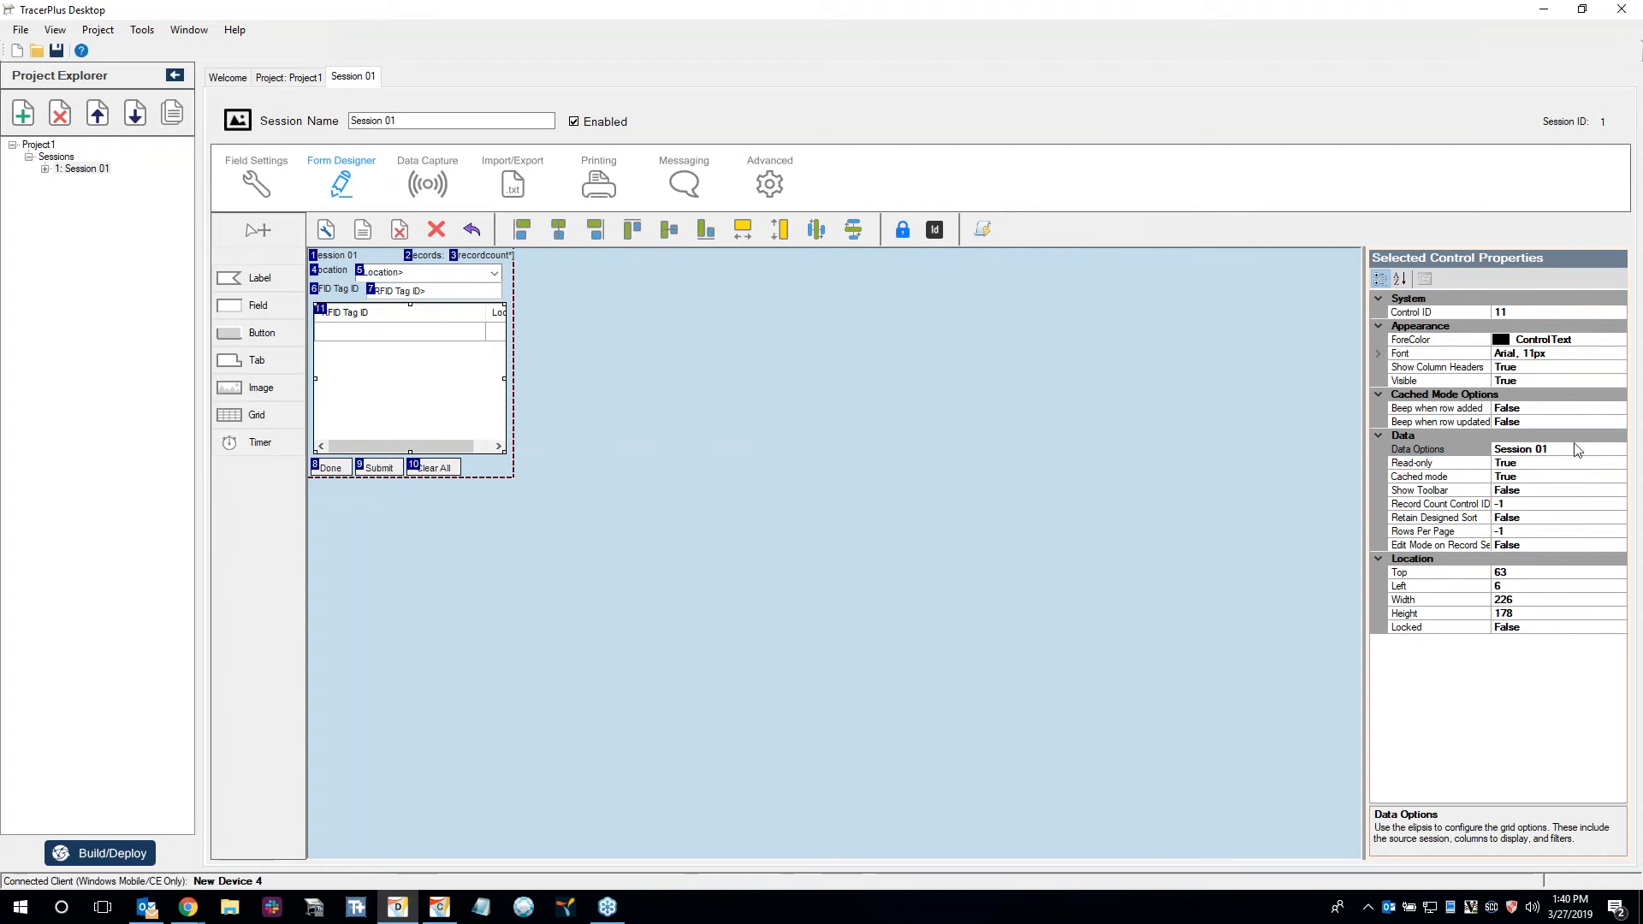
left_click(1617, 449)
left_click(637, 353)
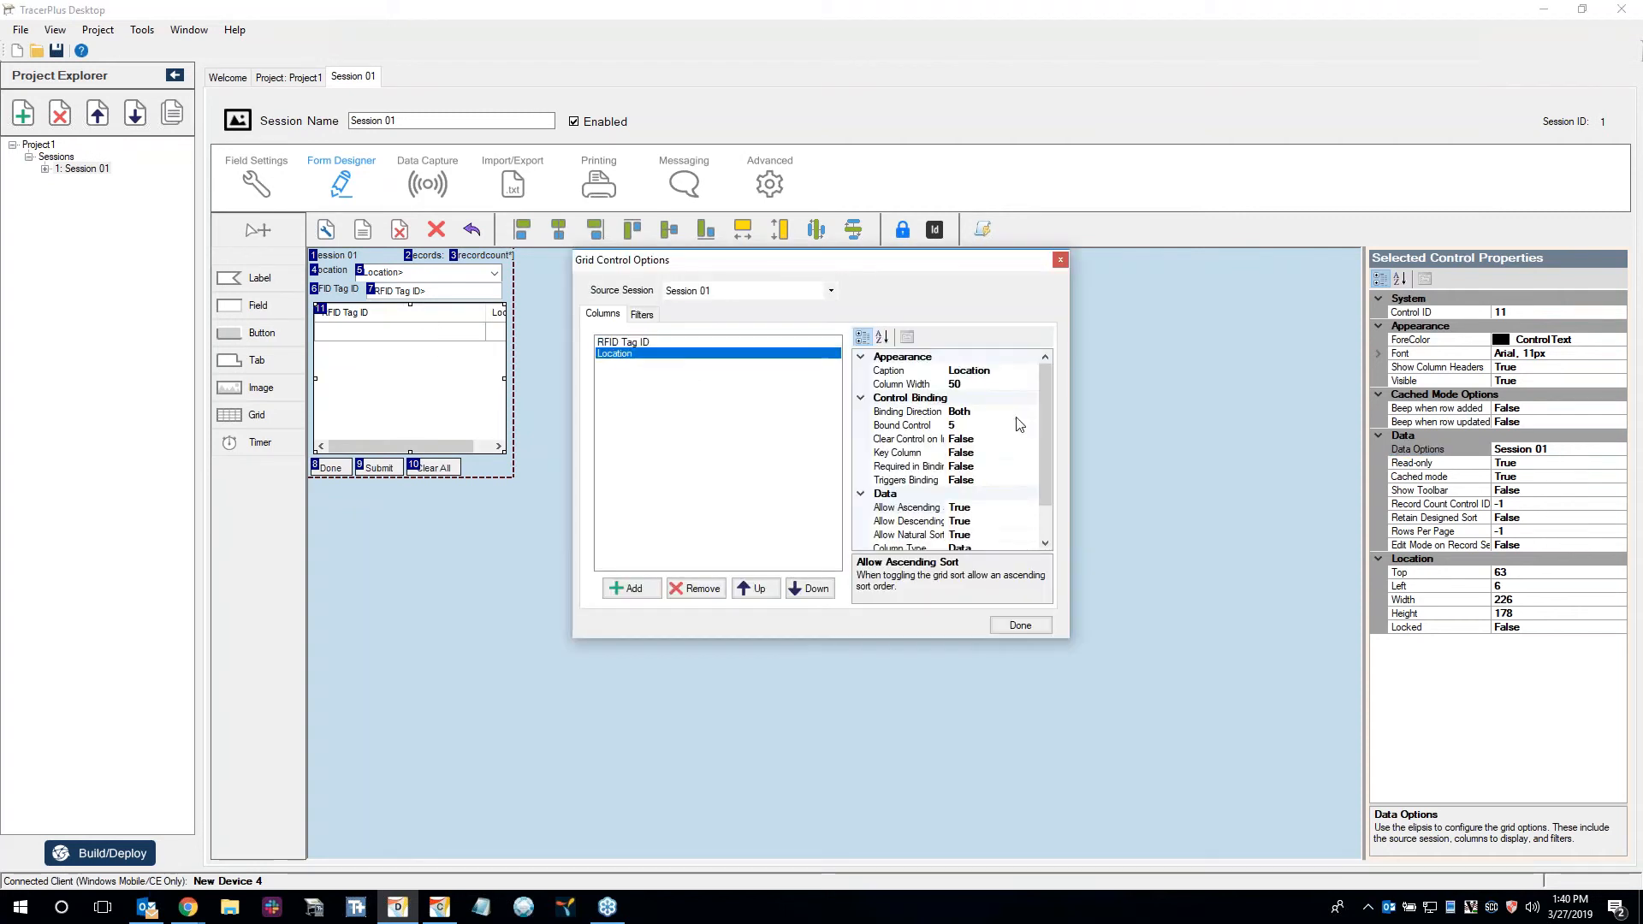
left_click(956, 384)
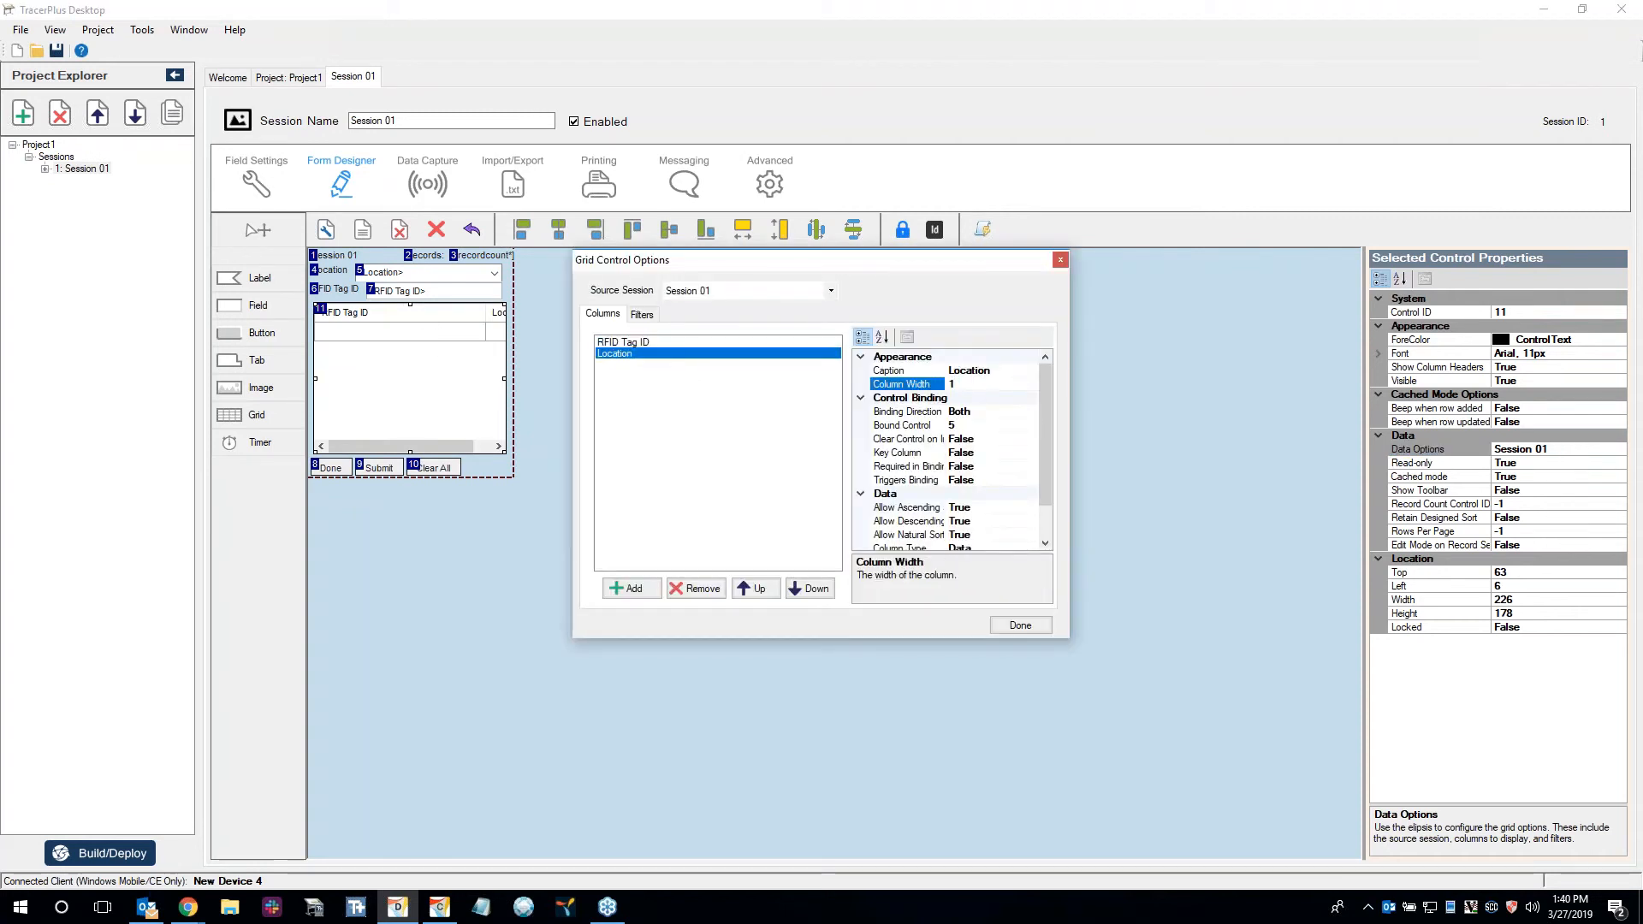
left_click(1019, 625)
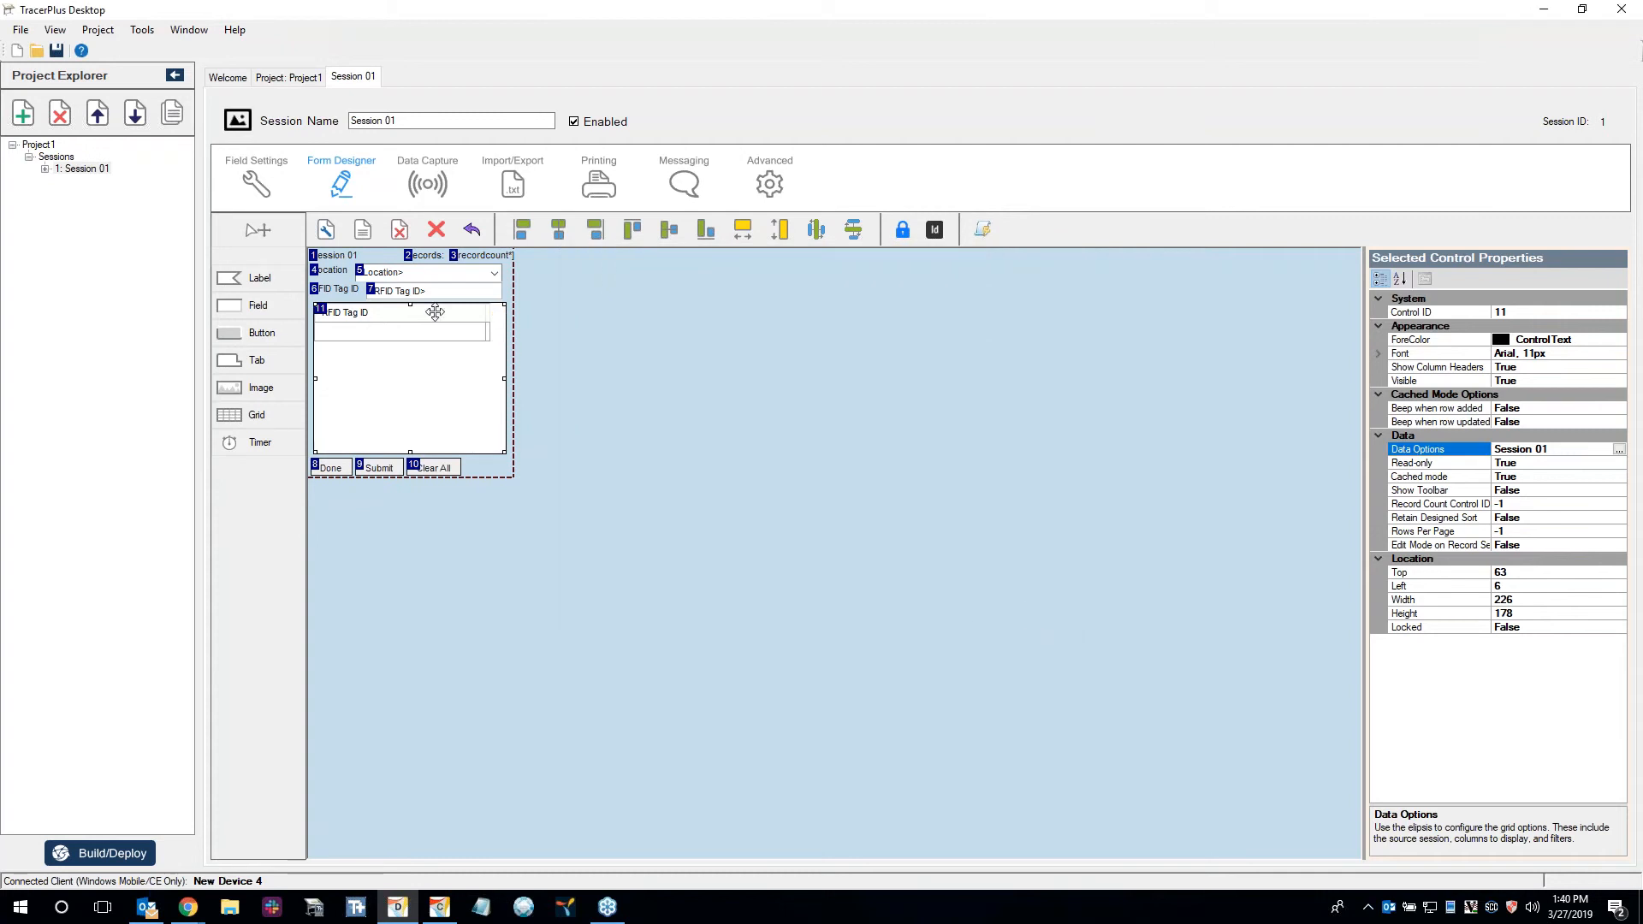
Place a narrowed label beside the Clear All button and set the grid's Record Count Control ID to 12.
left_click(587, 359)
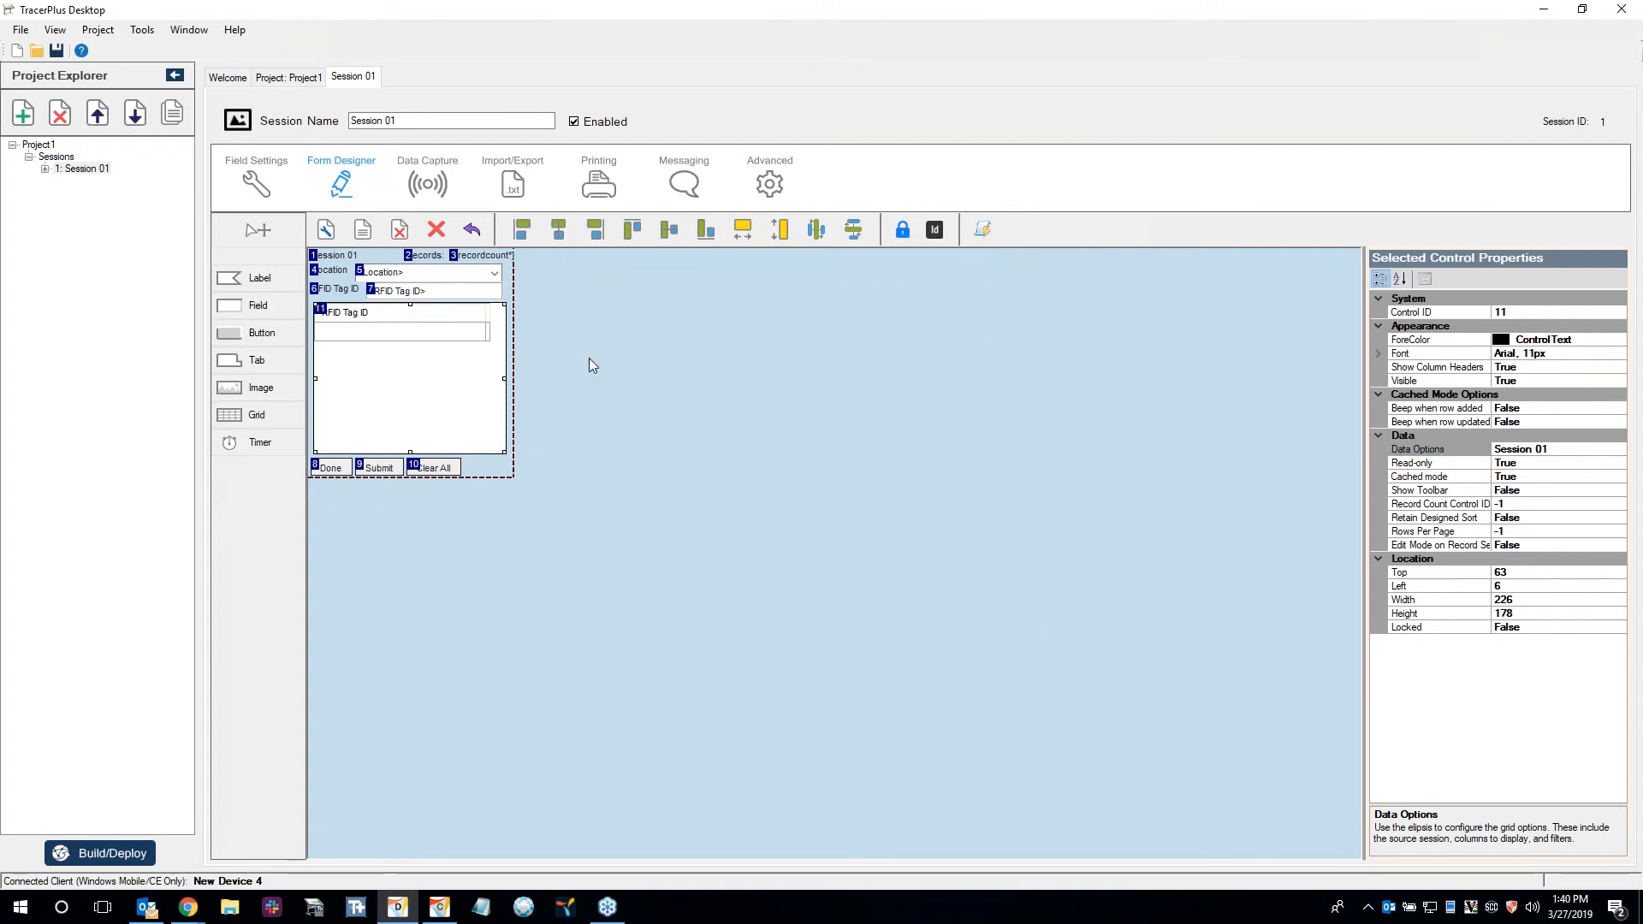
left_click(996, 491)
left_click_drag(257, 278, 493, 467)
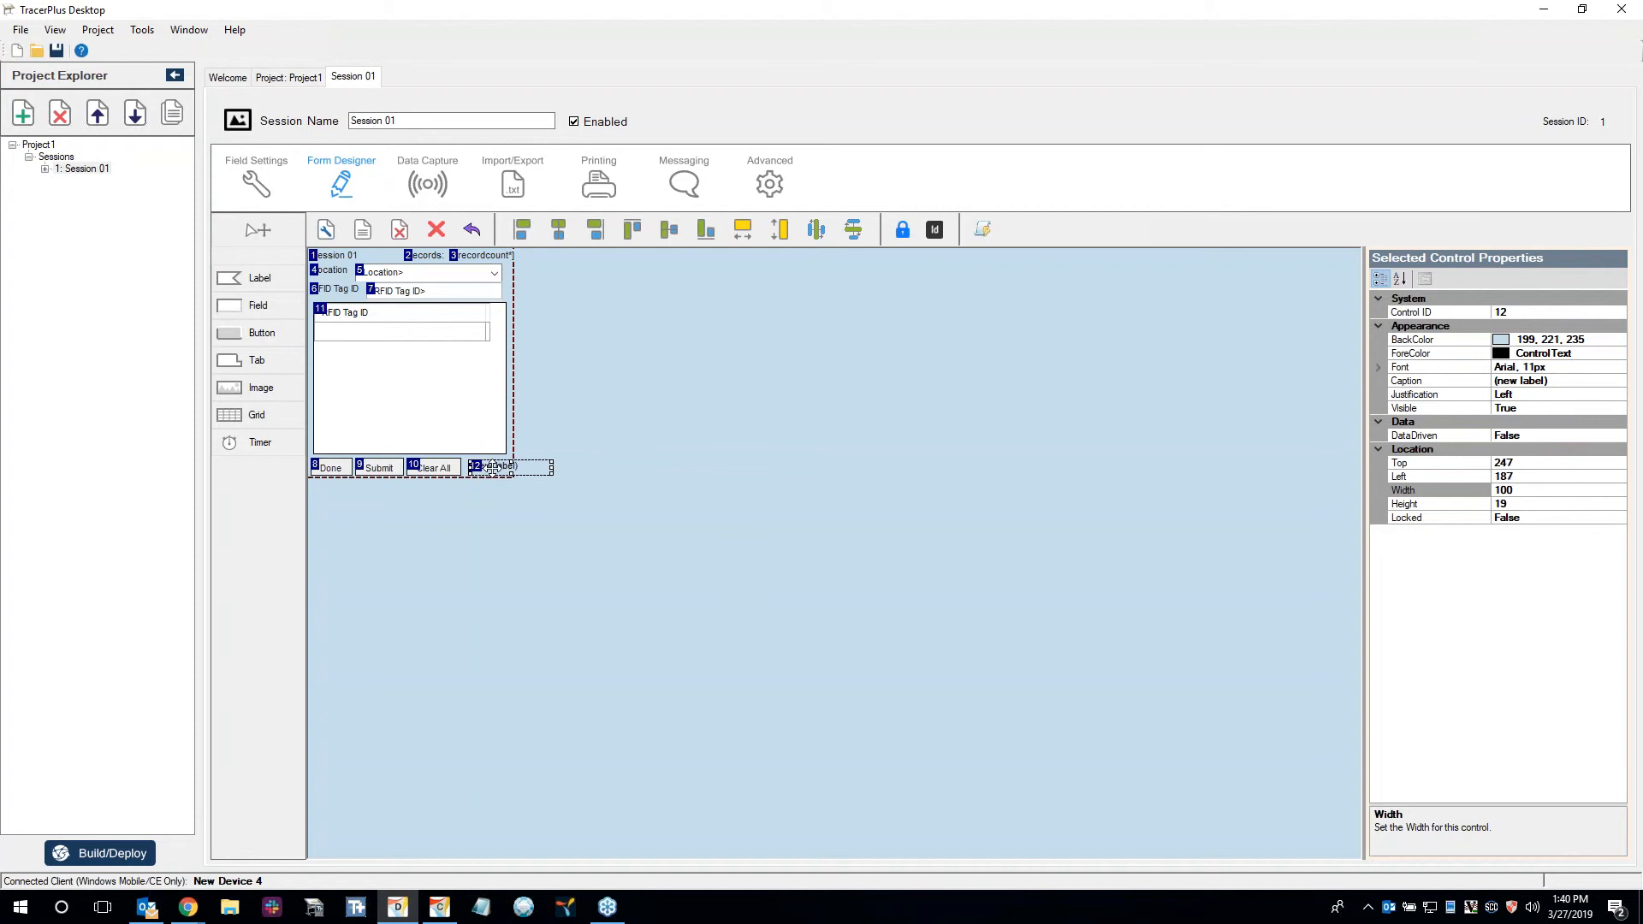
left_click_drag(550, 468, 528, 468)
left_click(462, 377)
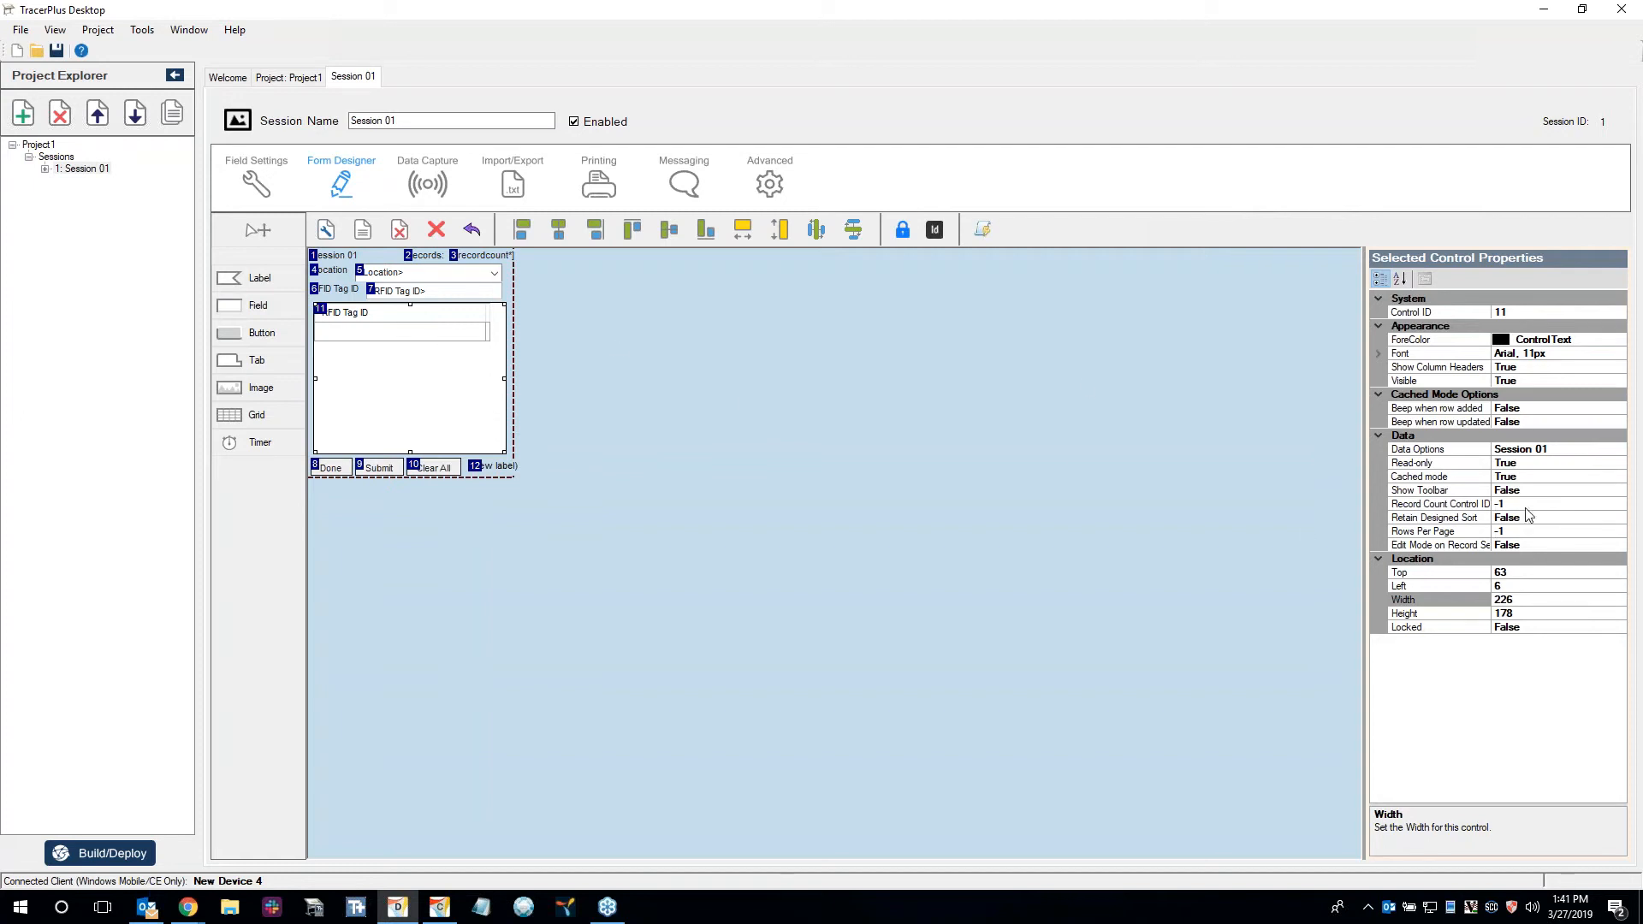
left_click(1508, 505)
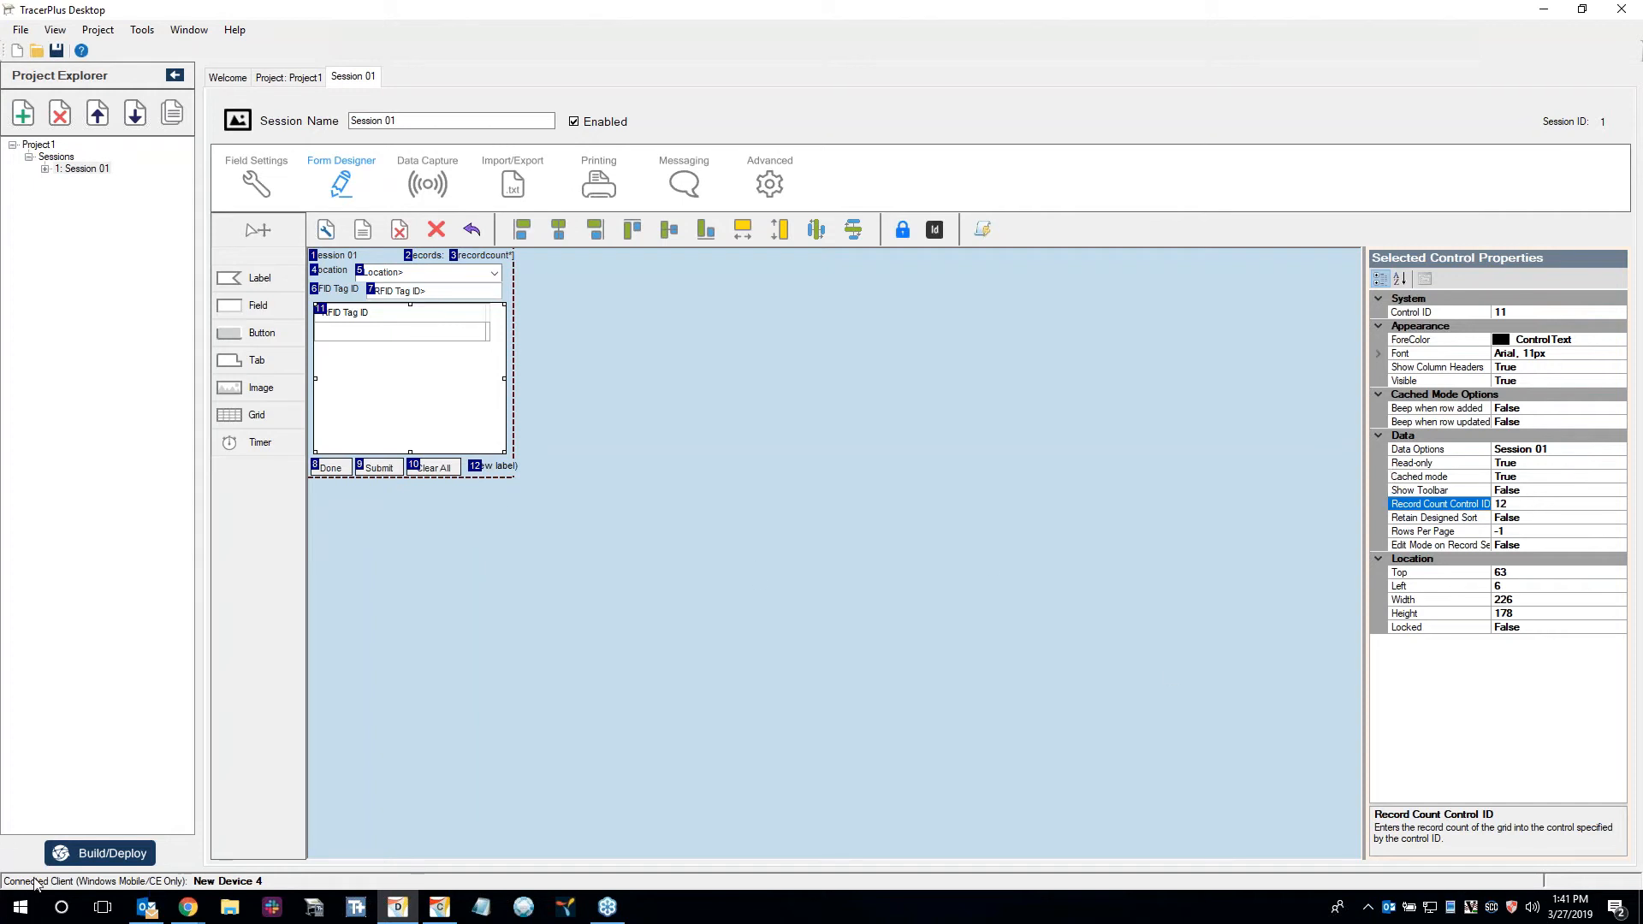
Find the Vysor desktop app on the computer and launch it.
key("super+s")
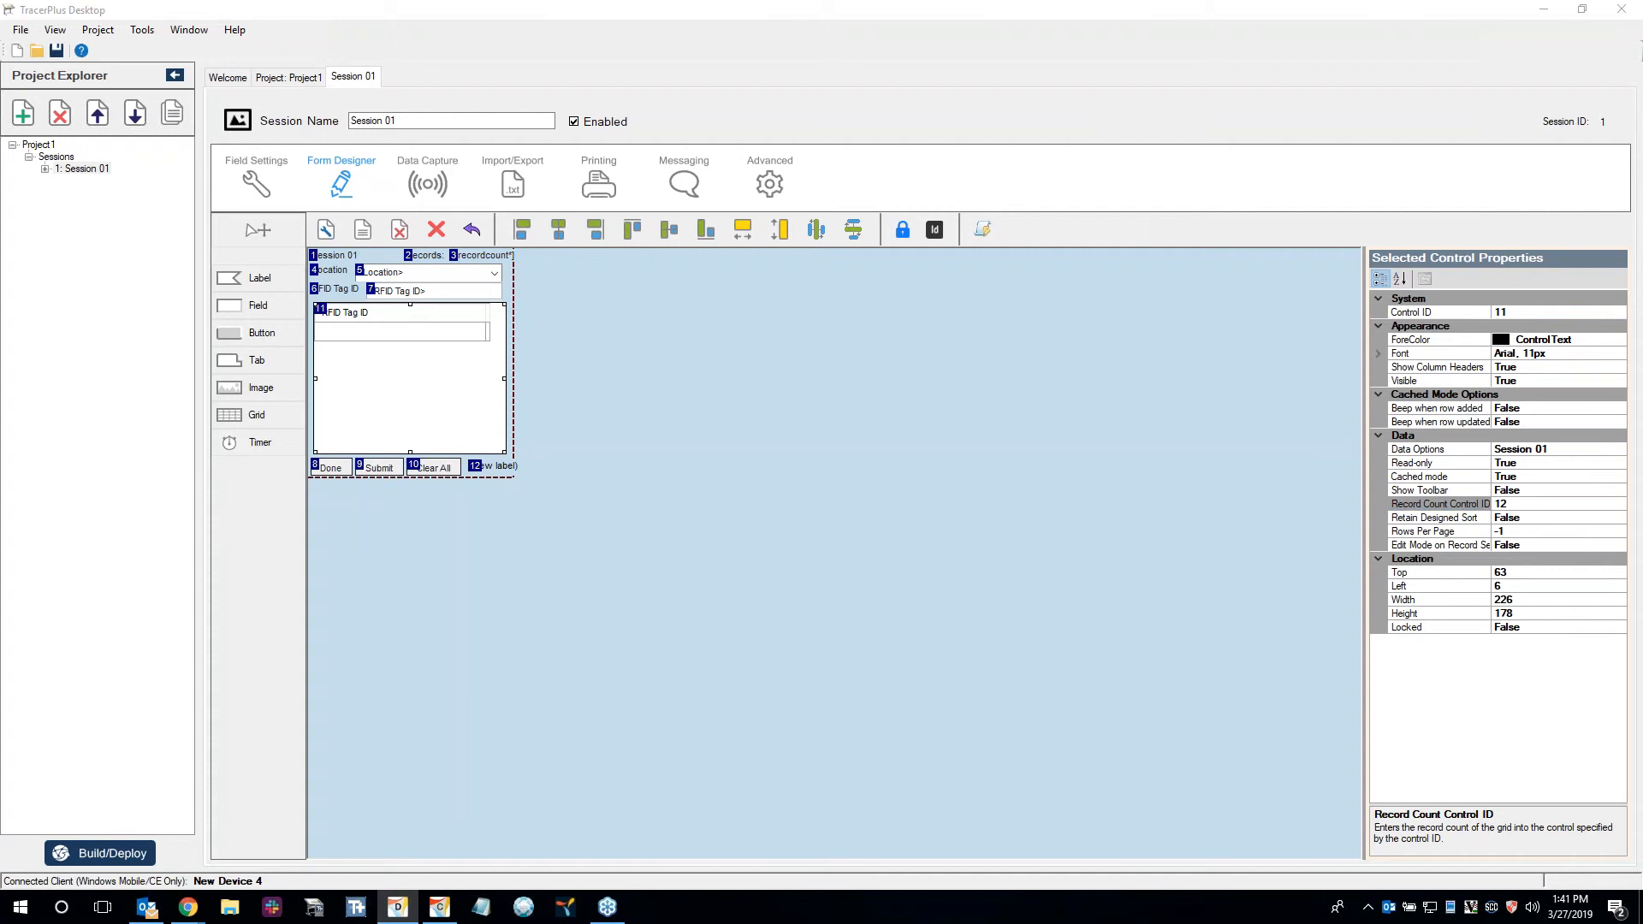
type("vysor")
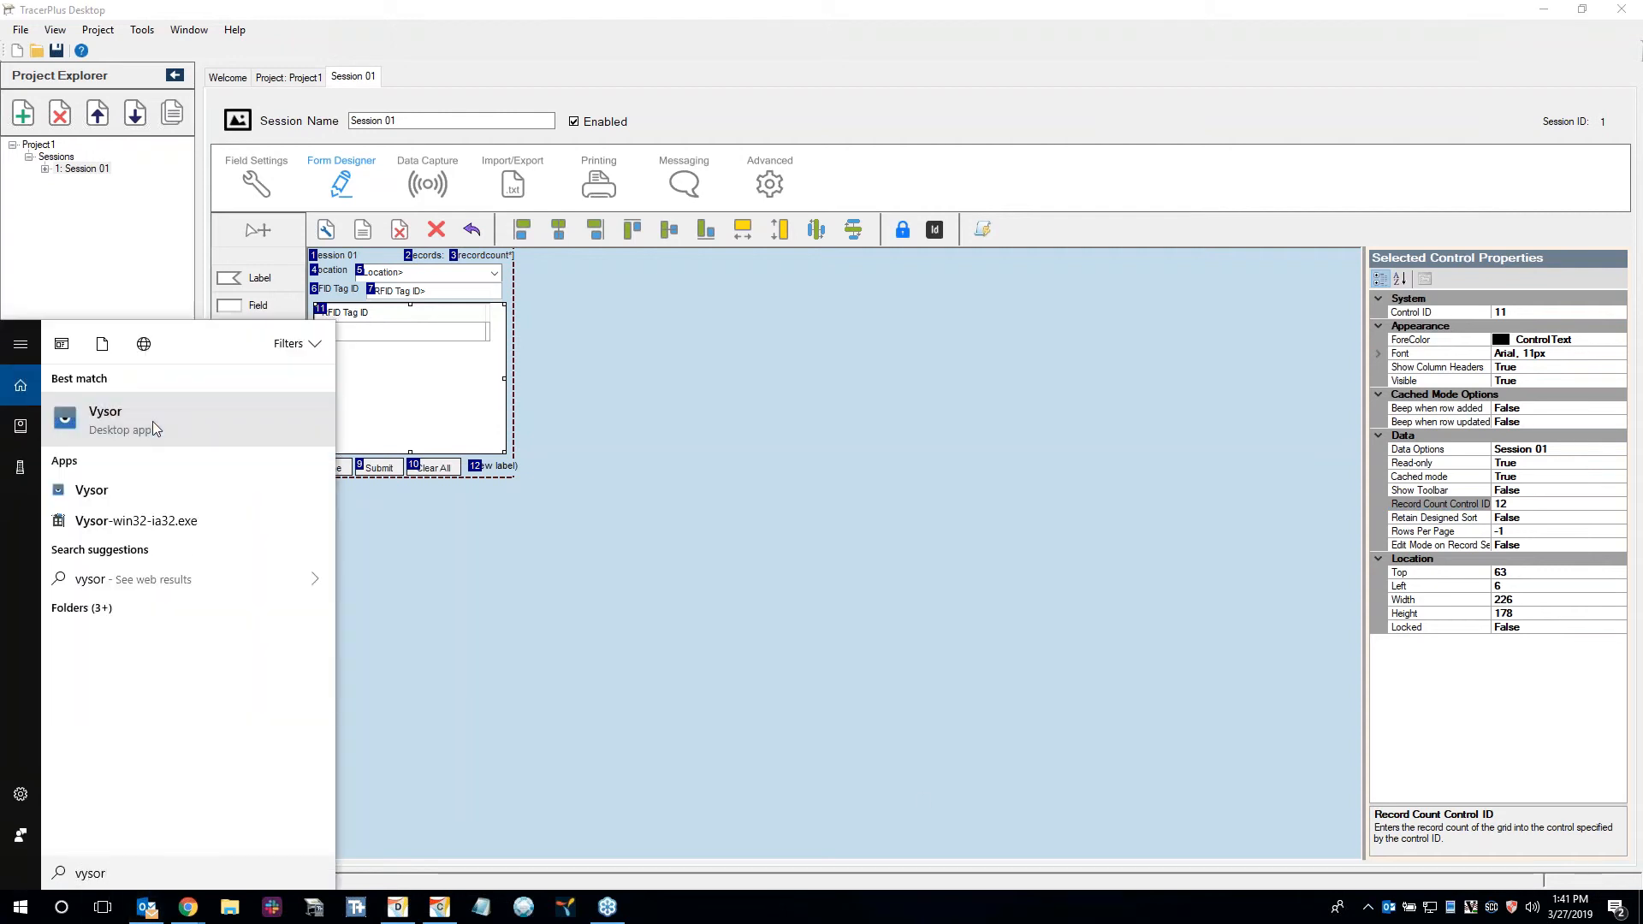
left_click(153, 421)
Change the project's OS platform to Android and return to the form designer of Session 01.
left_click(526, 536)
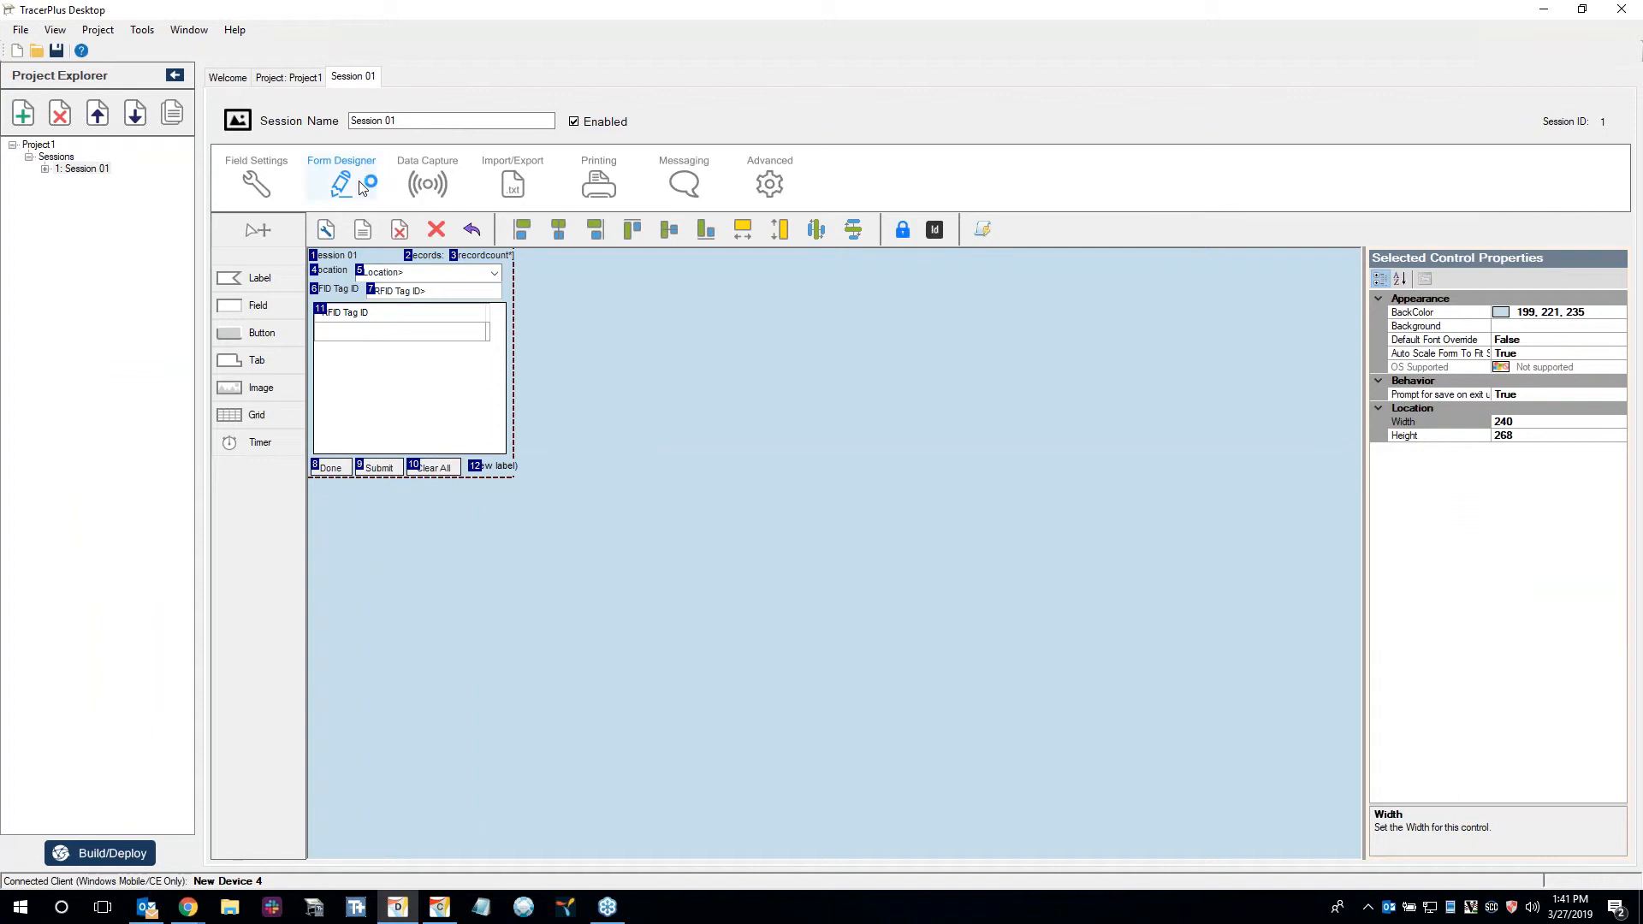
left_click(255, 180)
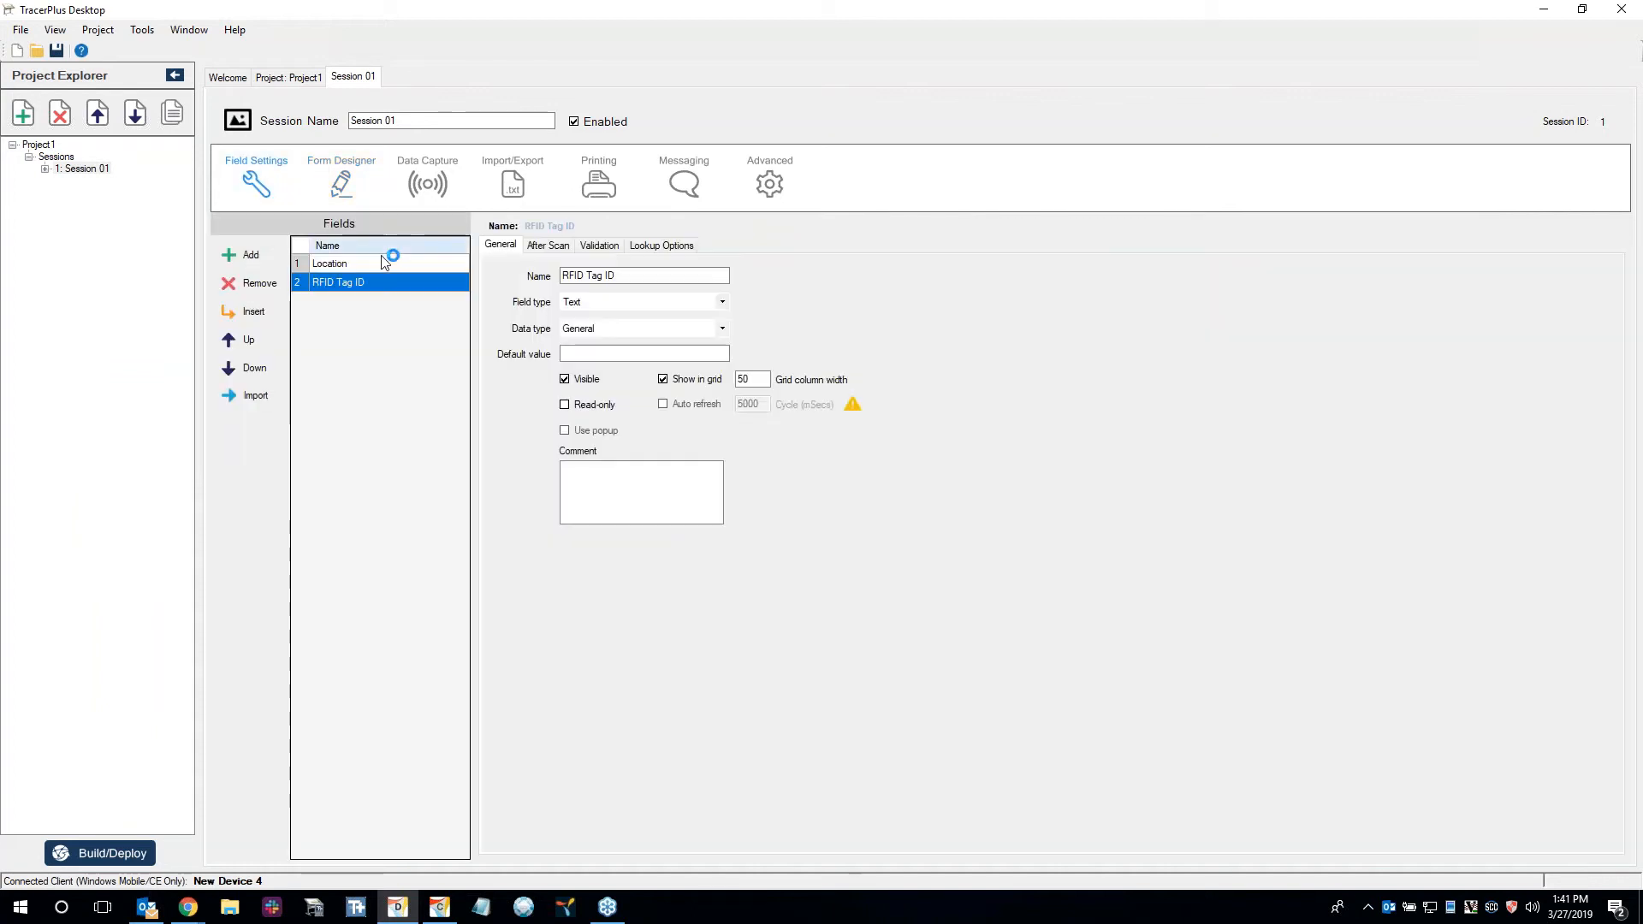
left_click(314, 78)
left_click(286, 262)
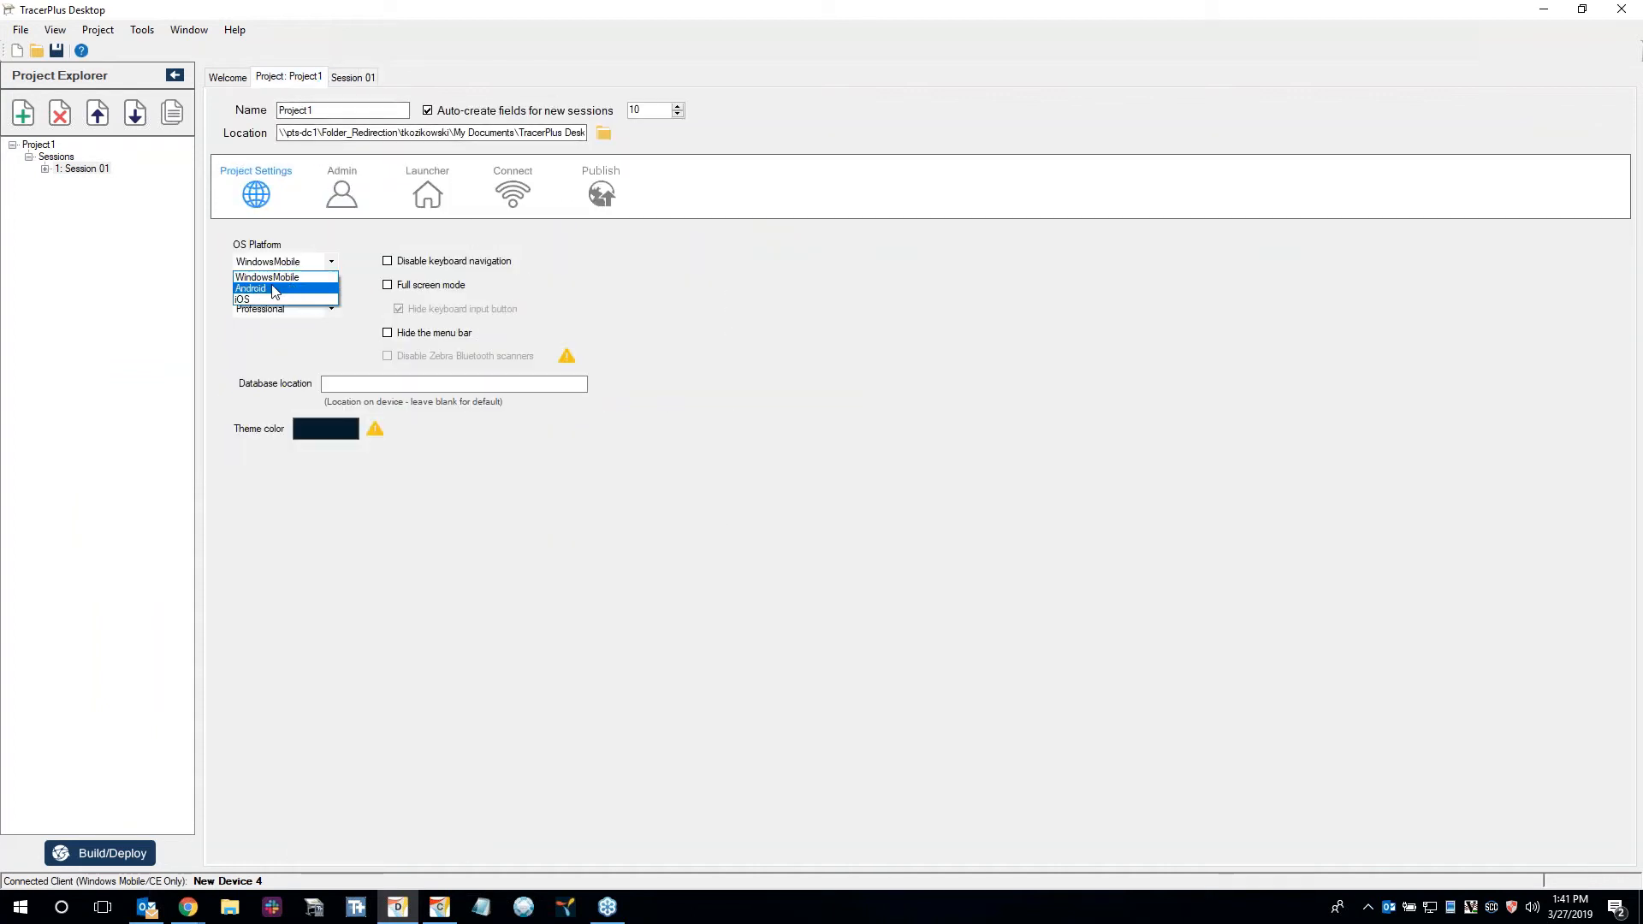
left_click(265, 285)
left_click(367, 77)
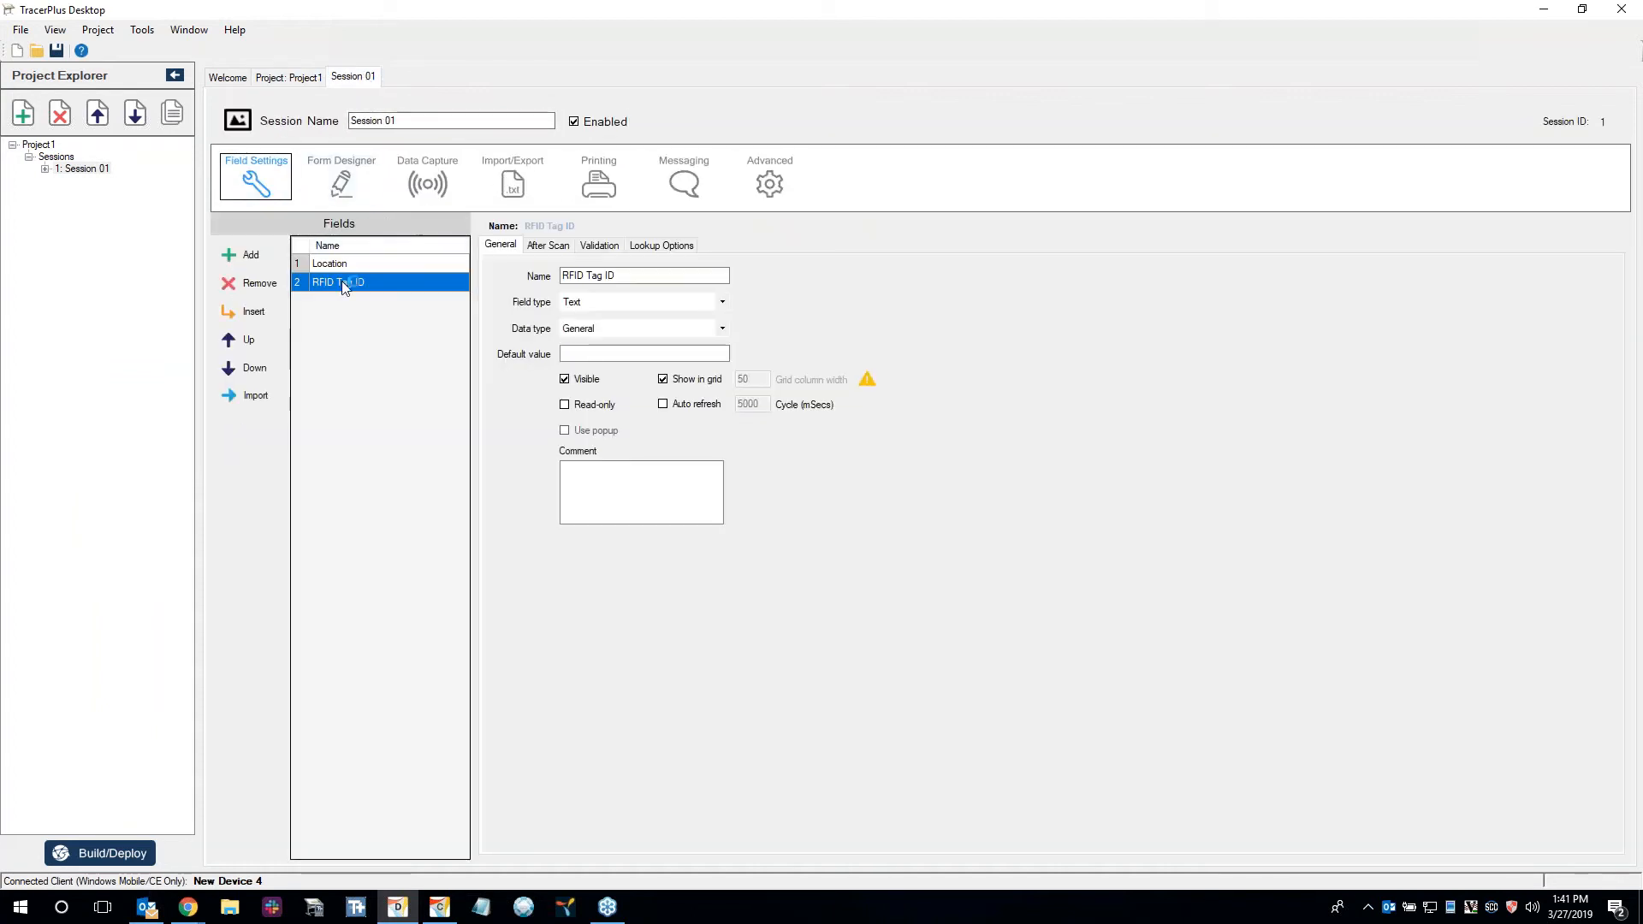
left_click(353, 192)
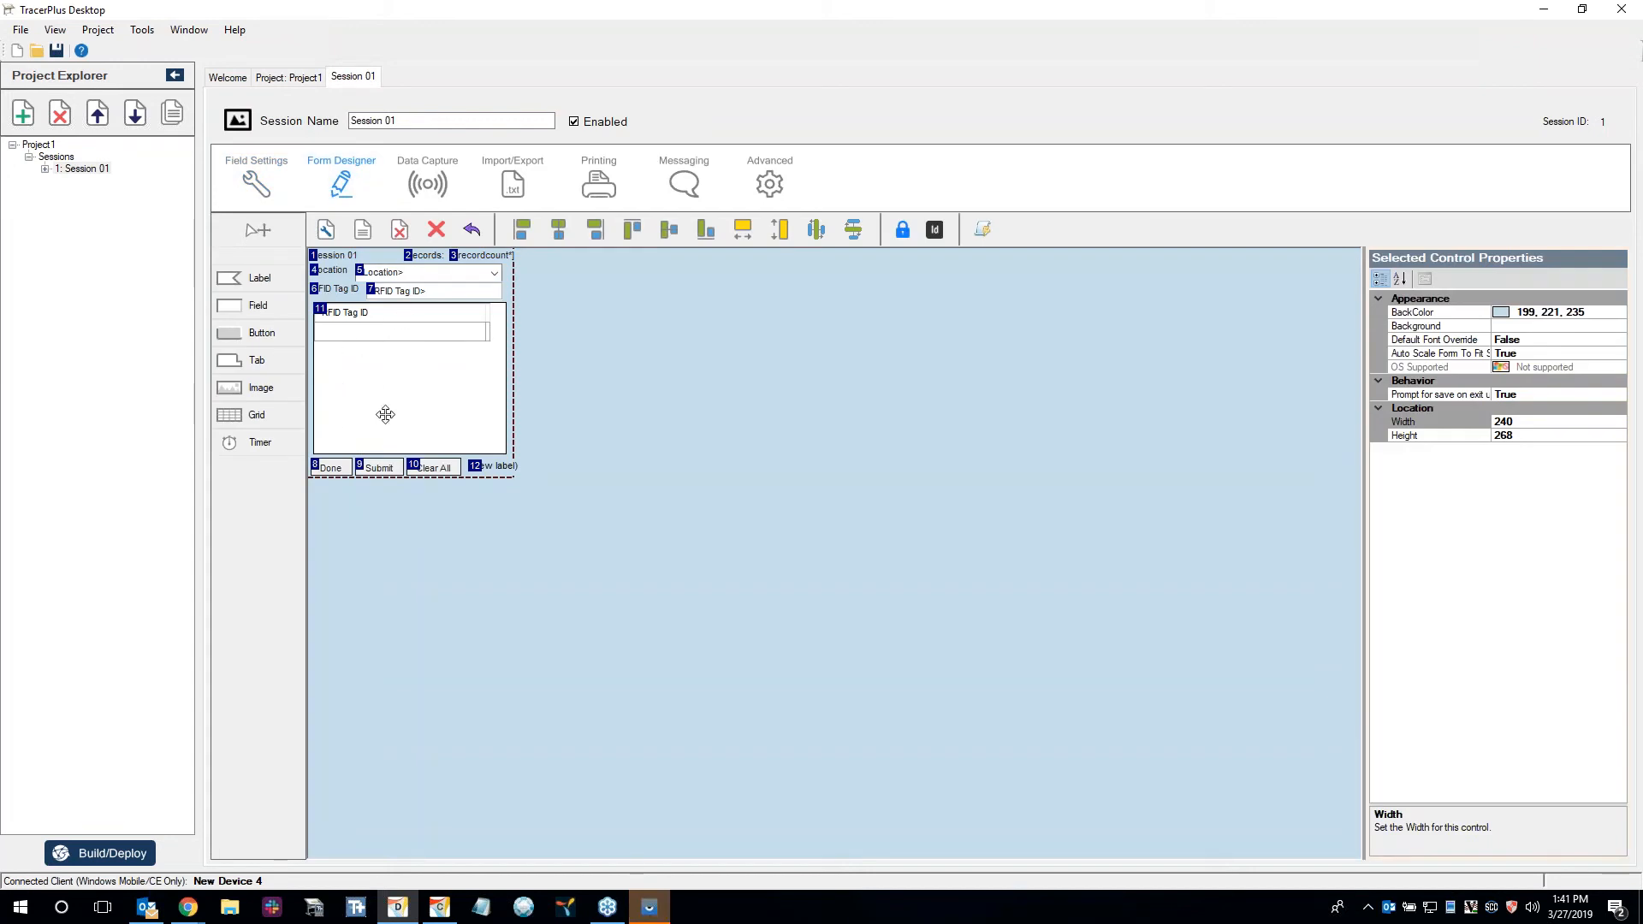
Set the Submit button's action to GridPost.
left_click(379, 467)
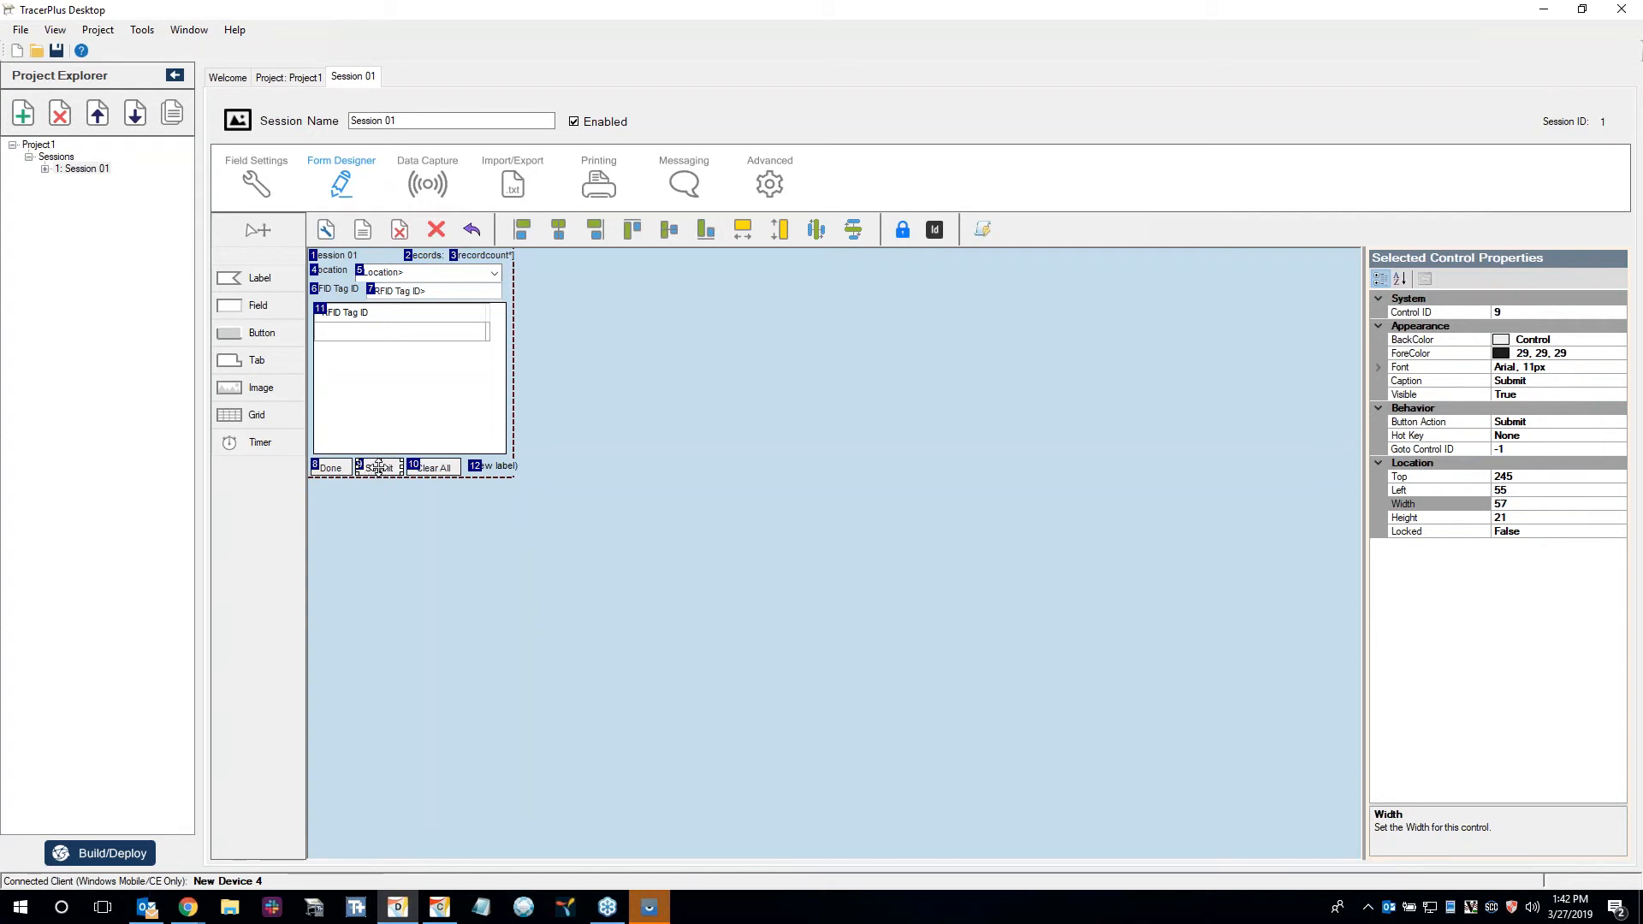
left_click(1547, 423)
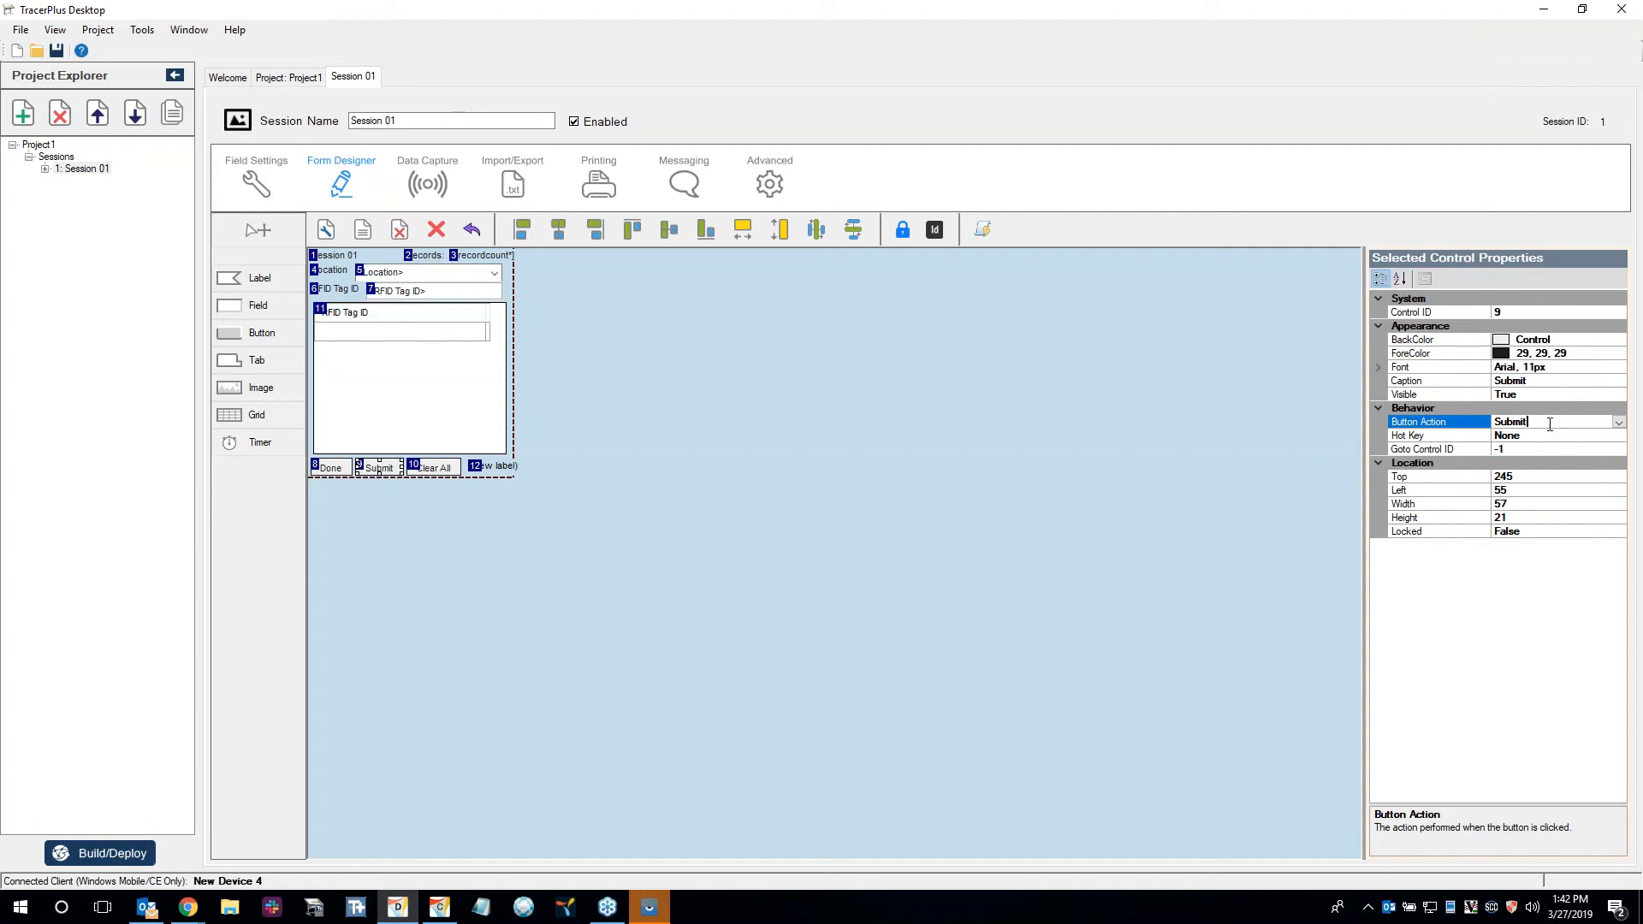
key("g")
key("g")
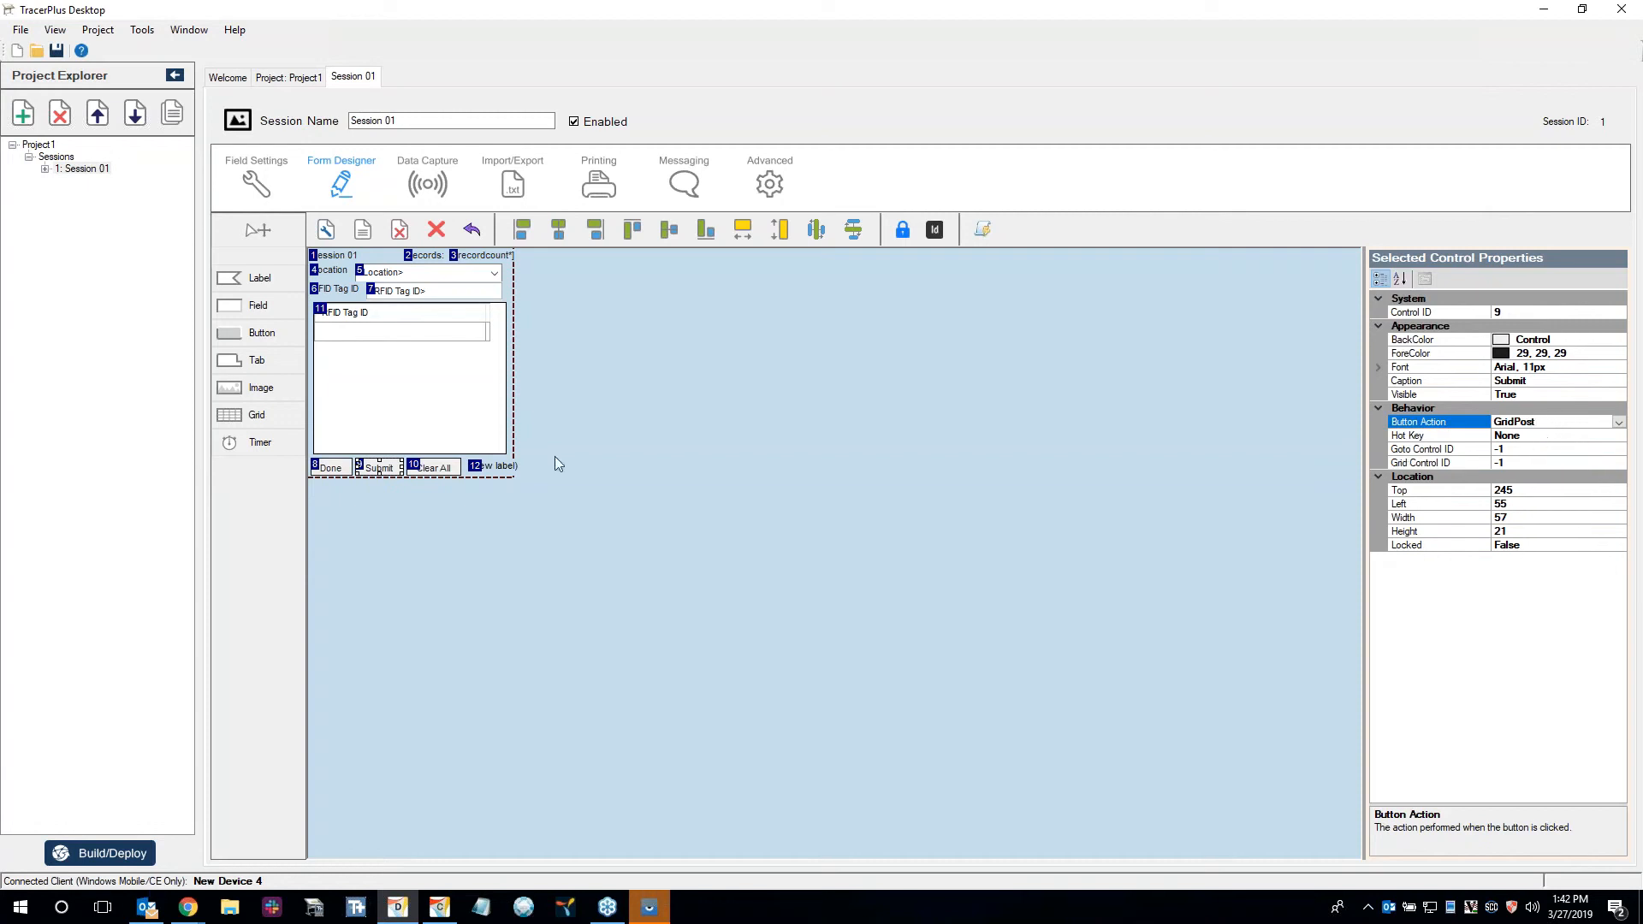
Change the caption of the grid-posting button to Post.
left_click(368, 481)
left_click(379, 468)
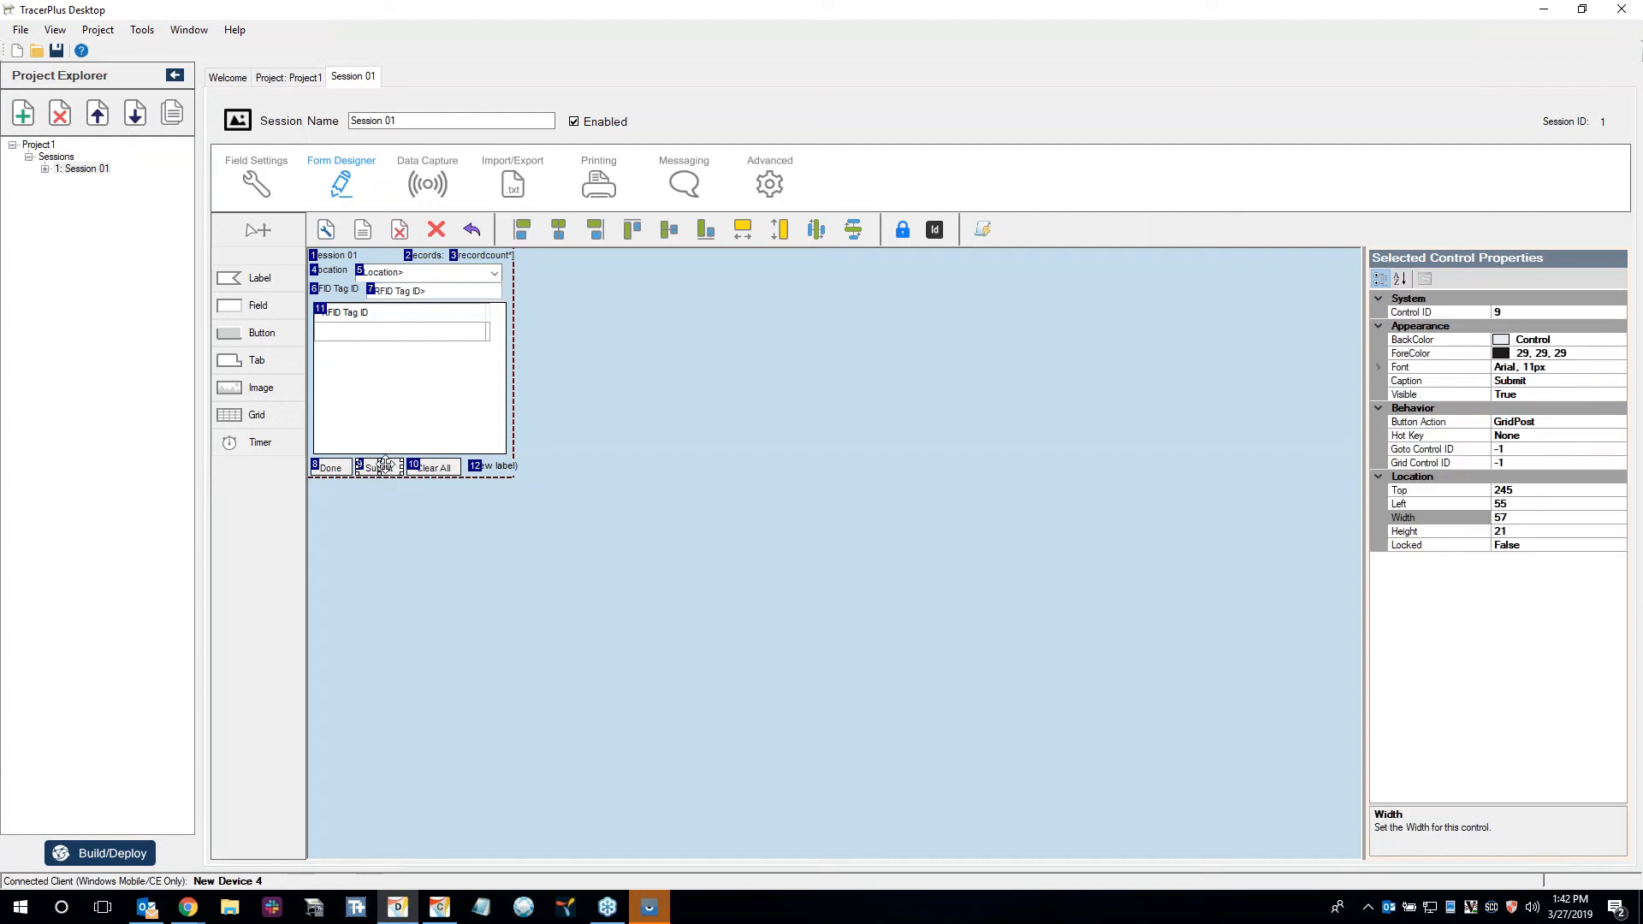
left_click(1574, 381)
double_click(1562, 379)
type("Post")
key("Return")
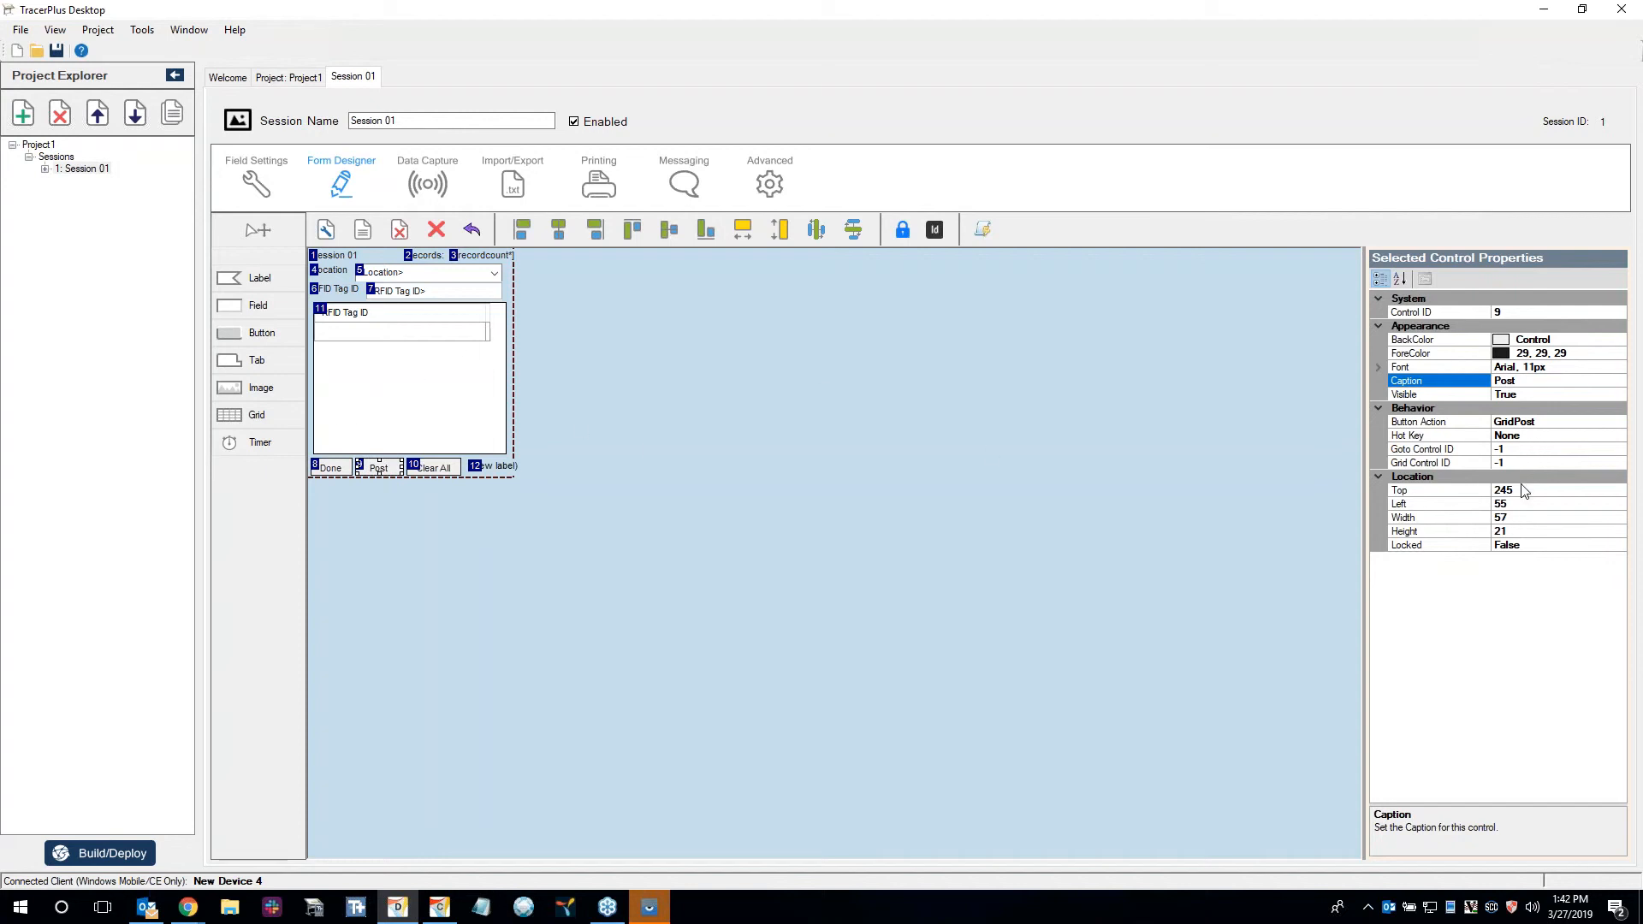
Link the Post button to the grid by setting its Grid Control ID to 11.
left_click(1530, 450)
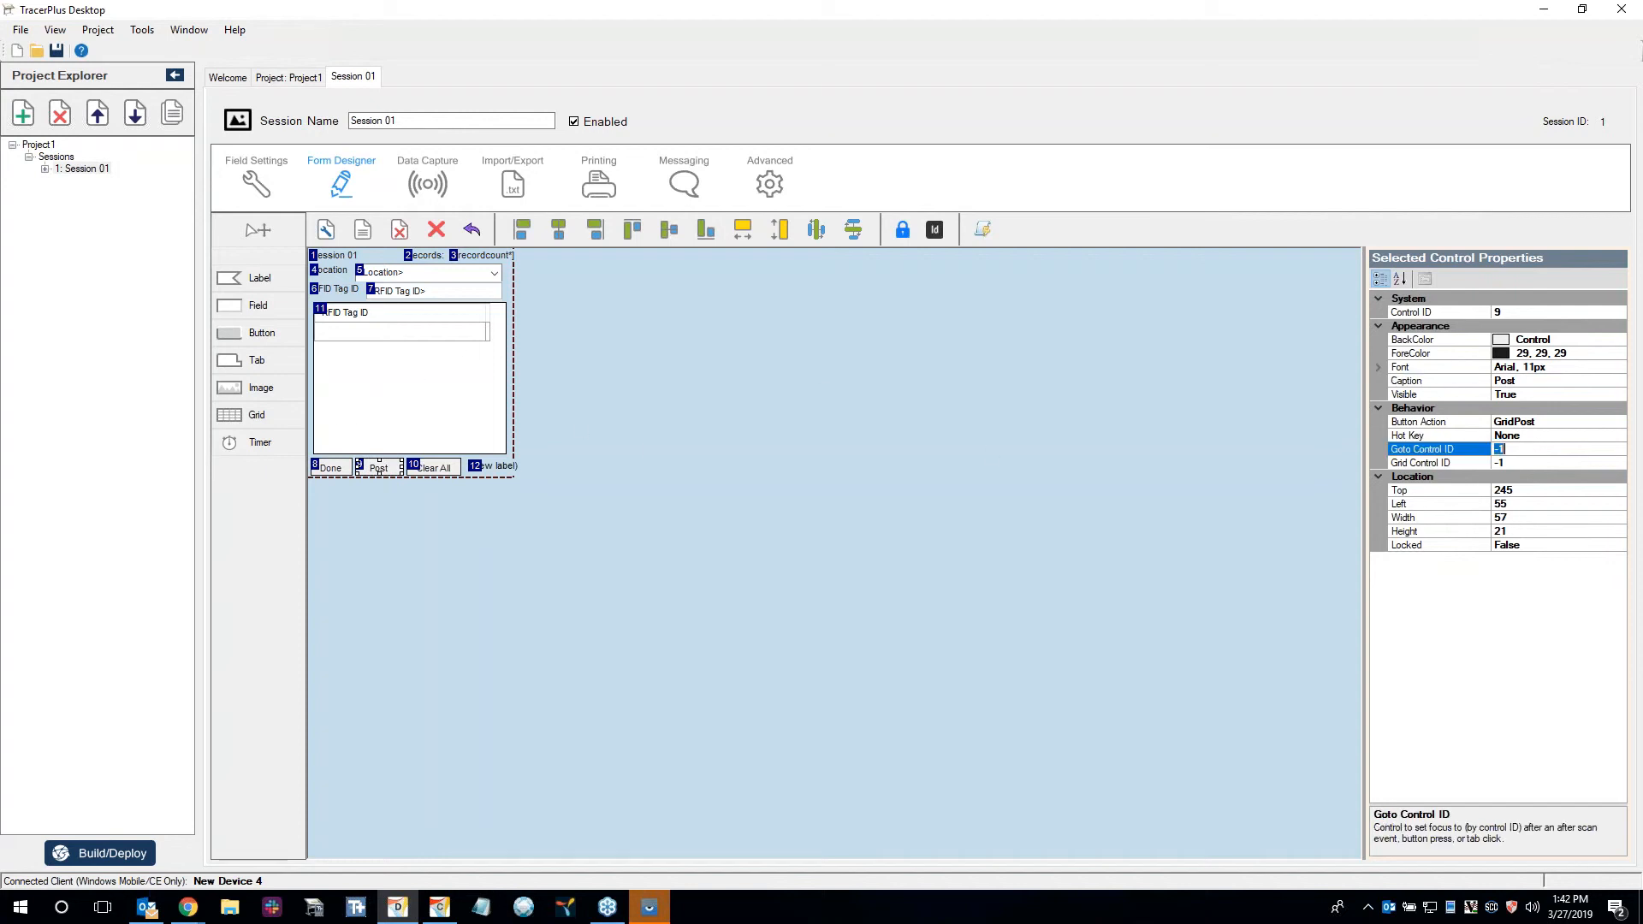
left_click(1506, 463)
type("12")
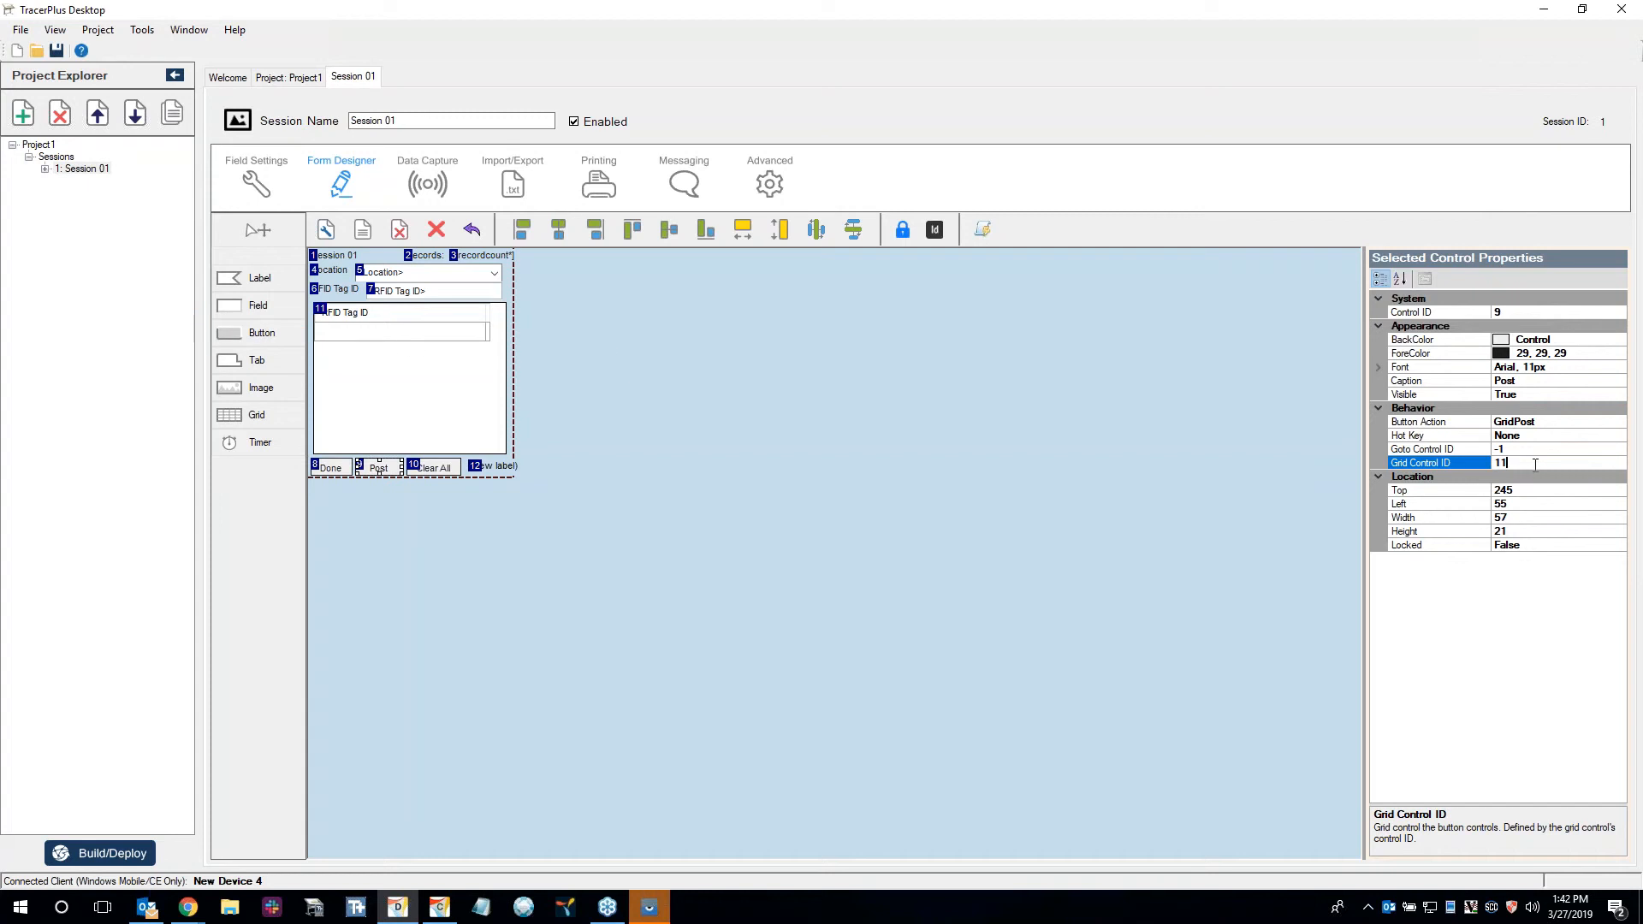
left_click(575, 320)
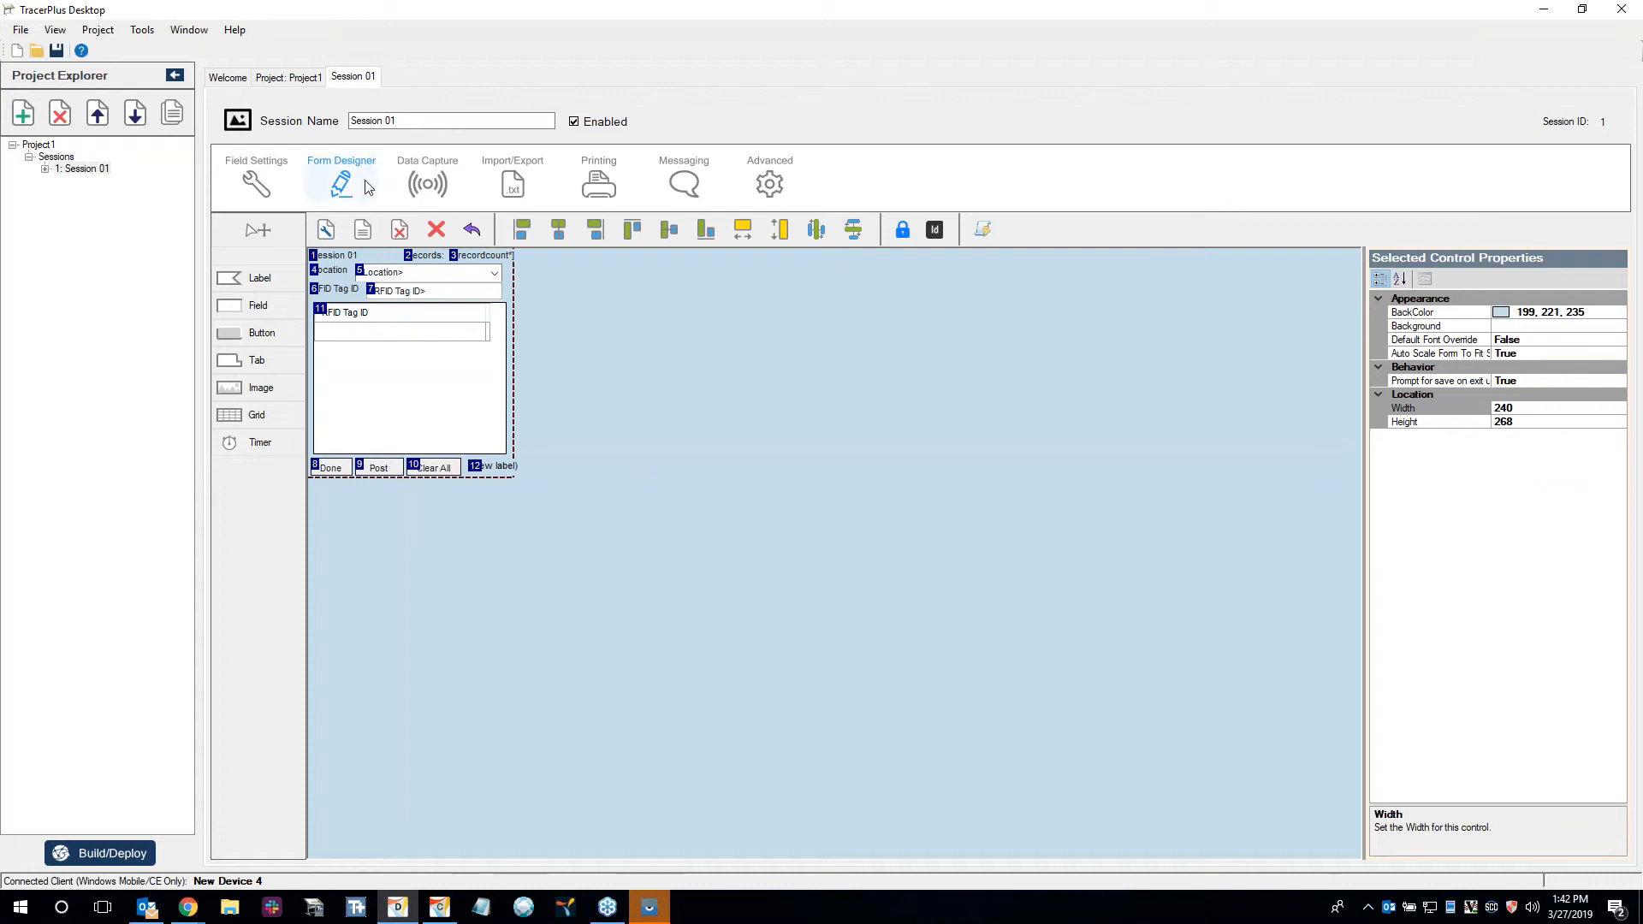
Review the session's data capture settings, form layout and field settings.
left_click(430, 185)
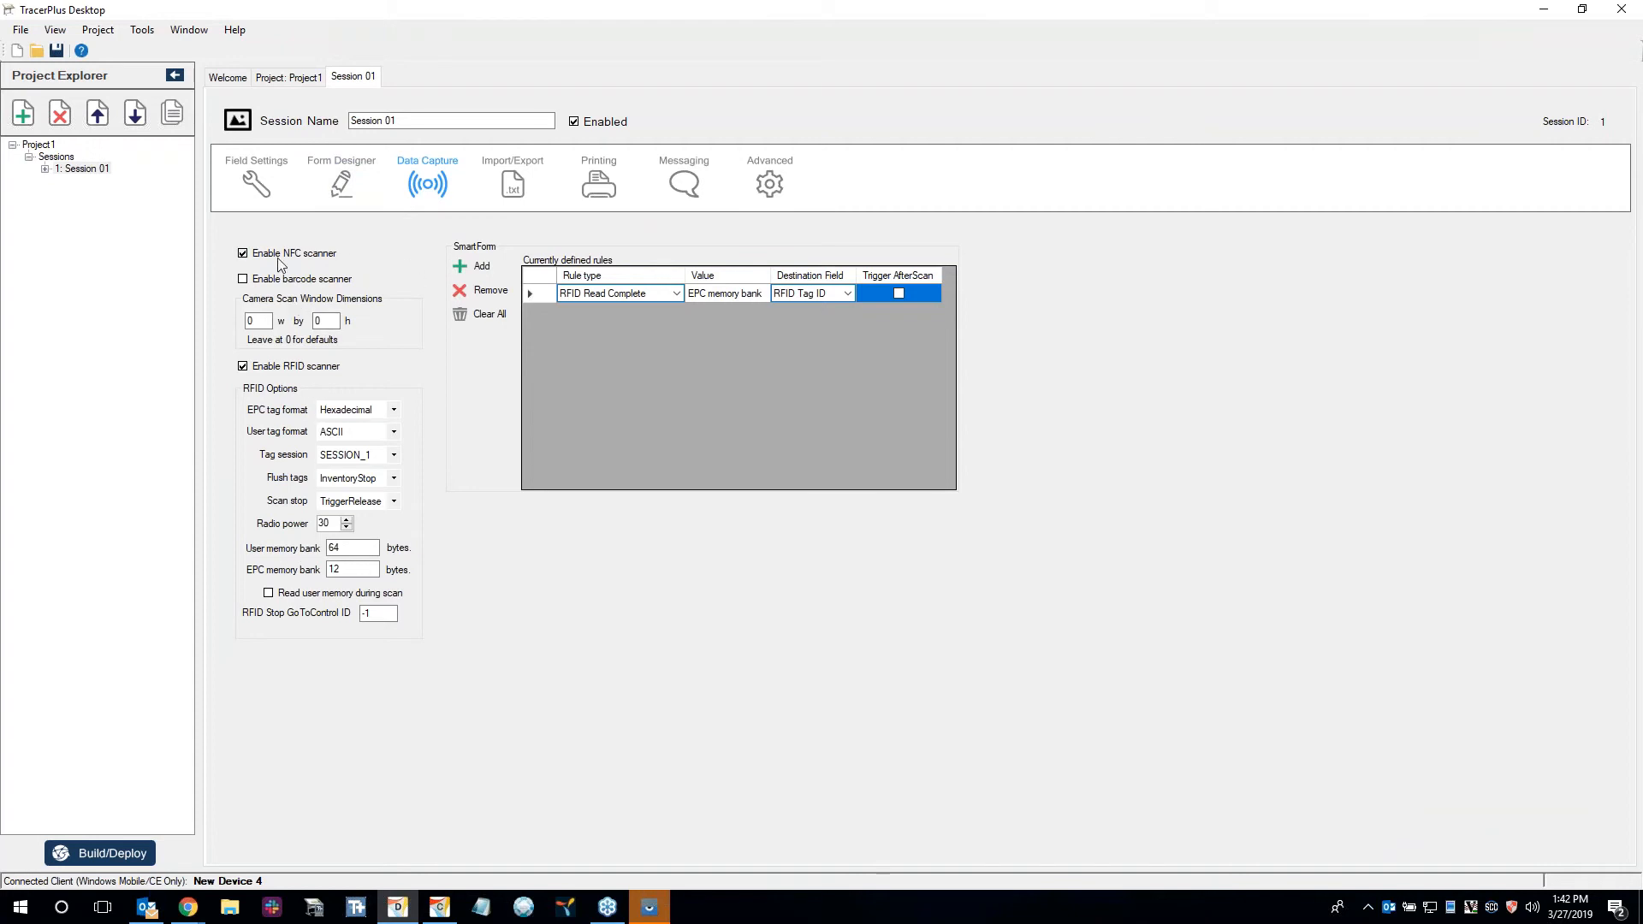
left_click(276, 190)
left_click(369, 192)
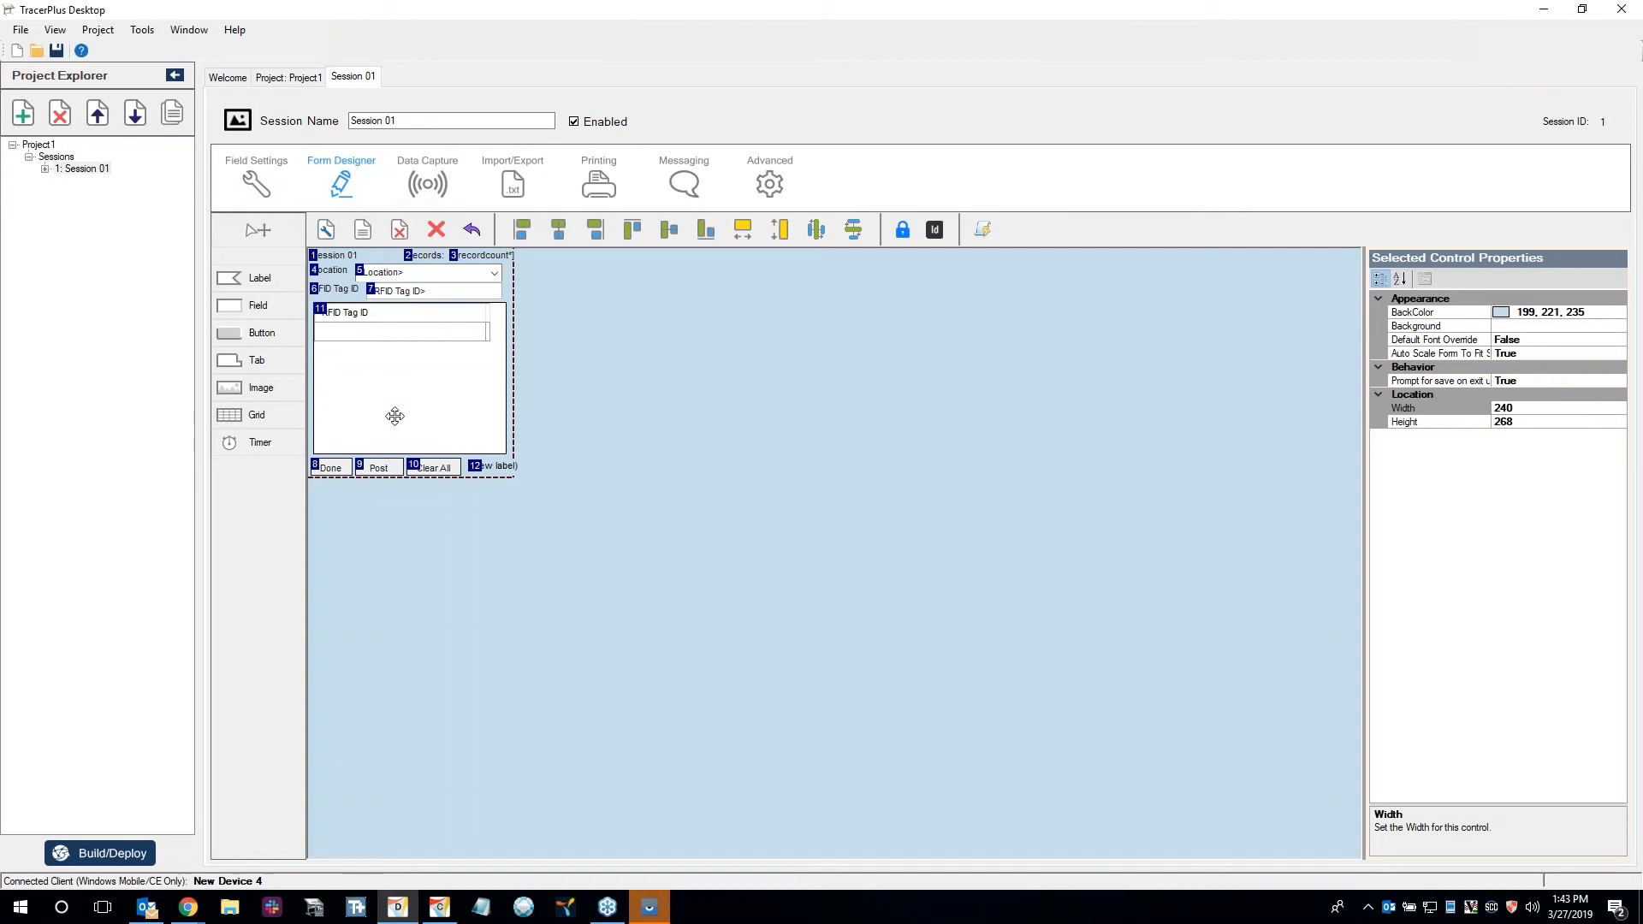
left_click(272, 187)
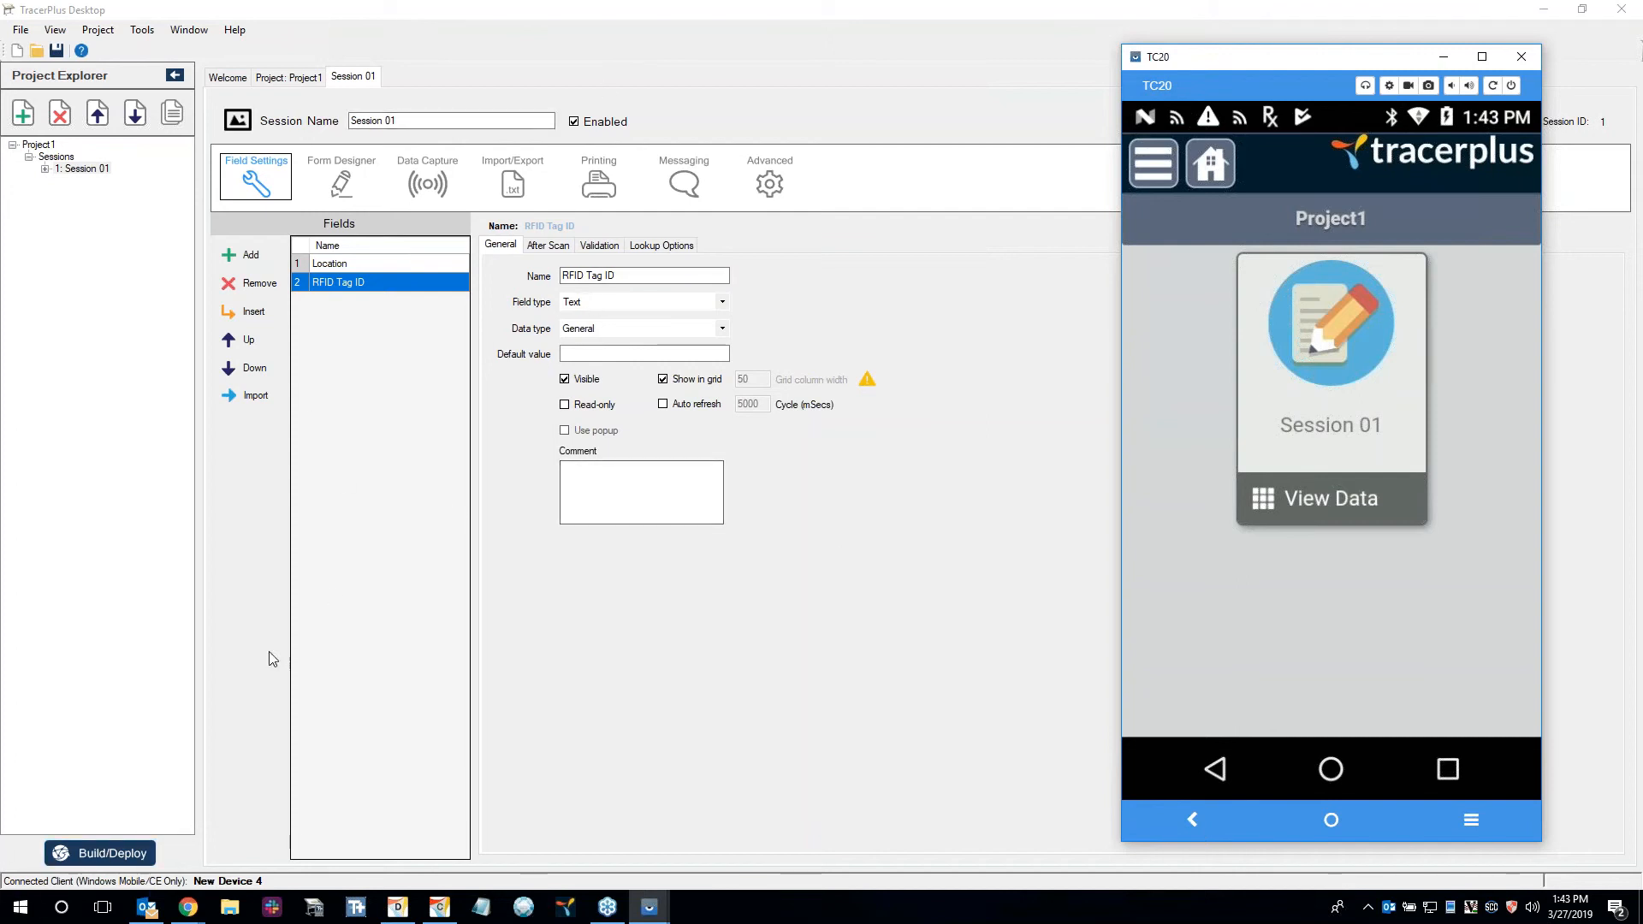
Build and deploy the project for Android using the Deploy Server.
left_click(112, 850)
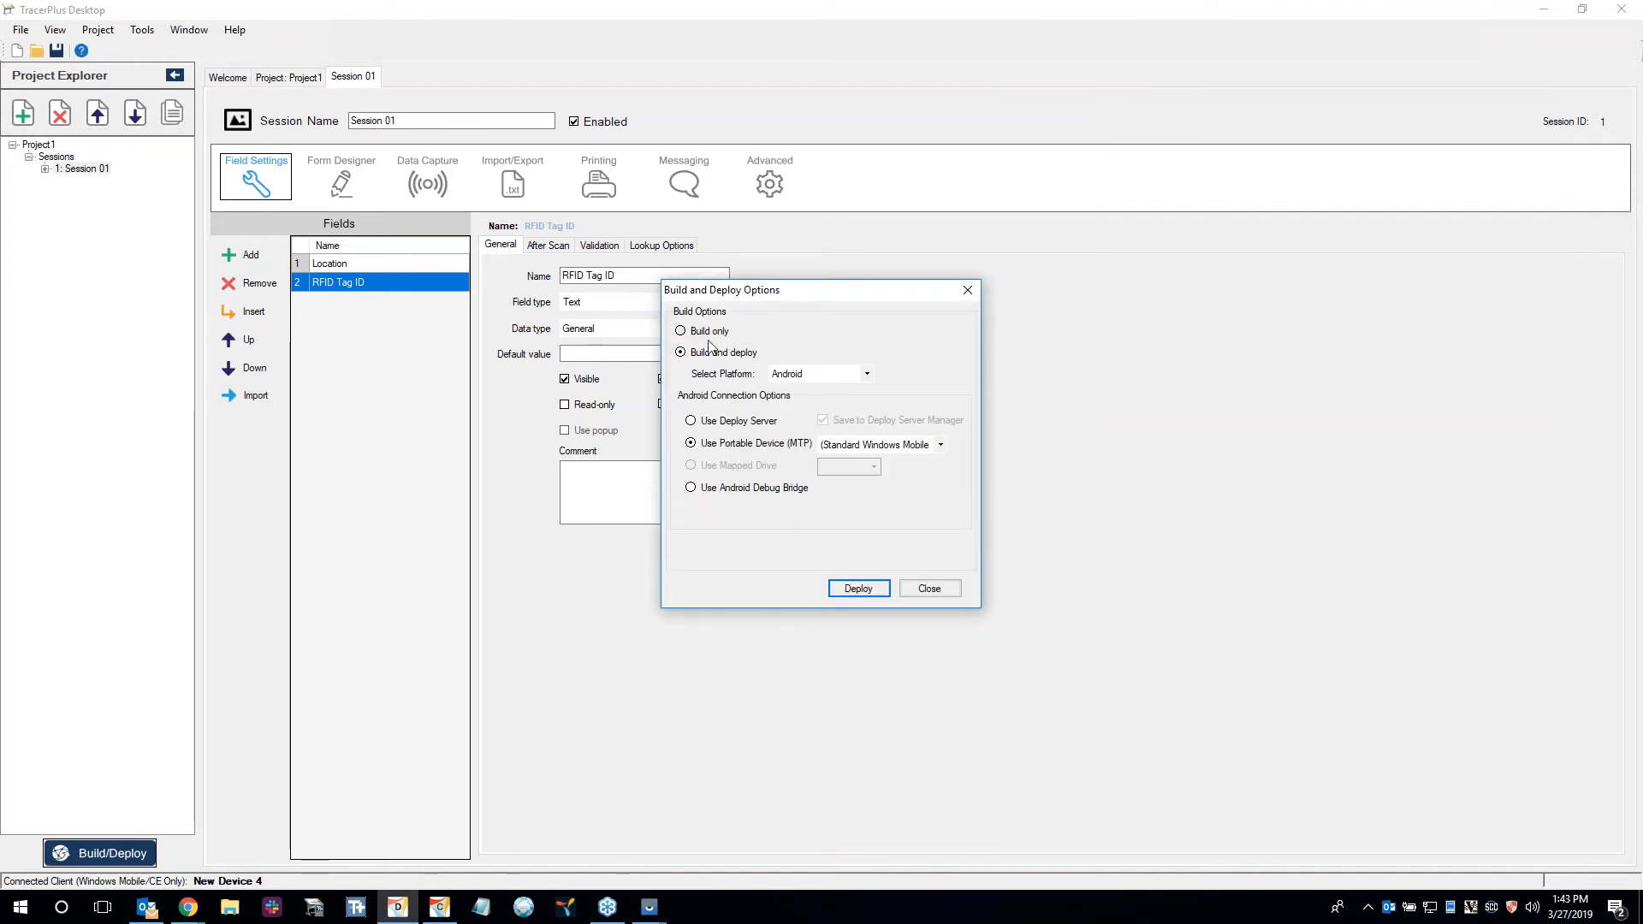
left_click(732, 429)
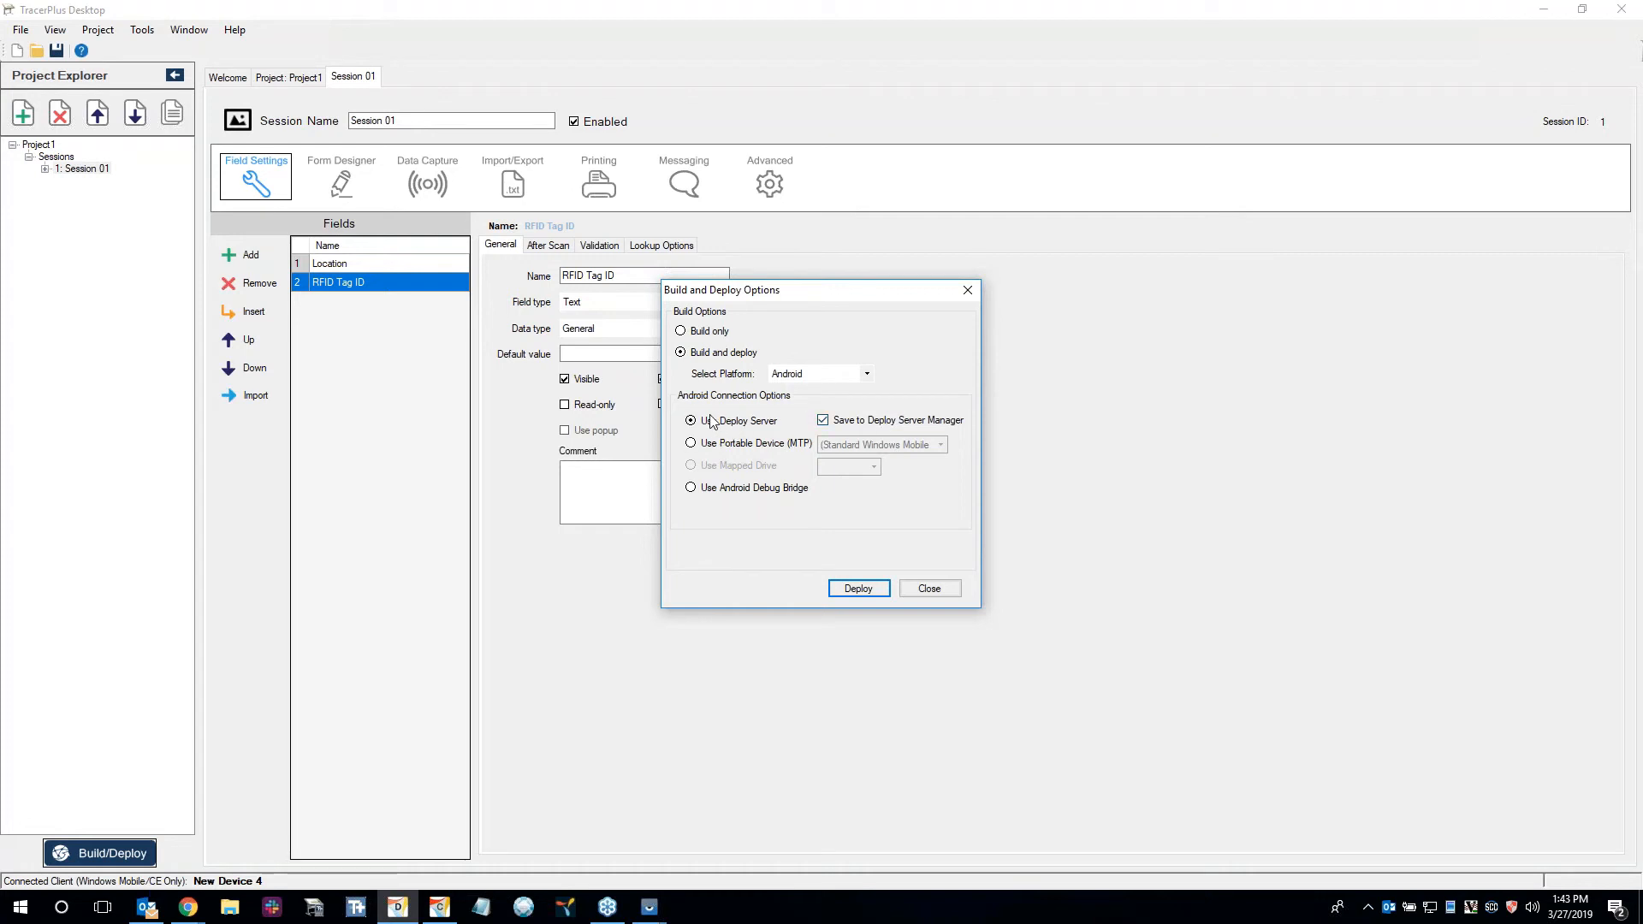
left_click(858, 589)
left_click(791, 512)
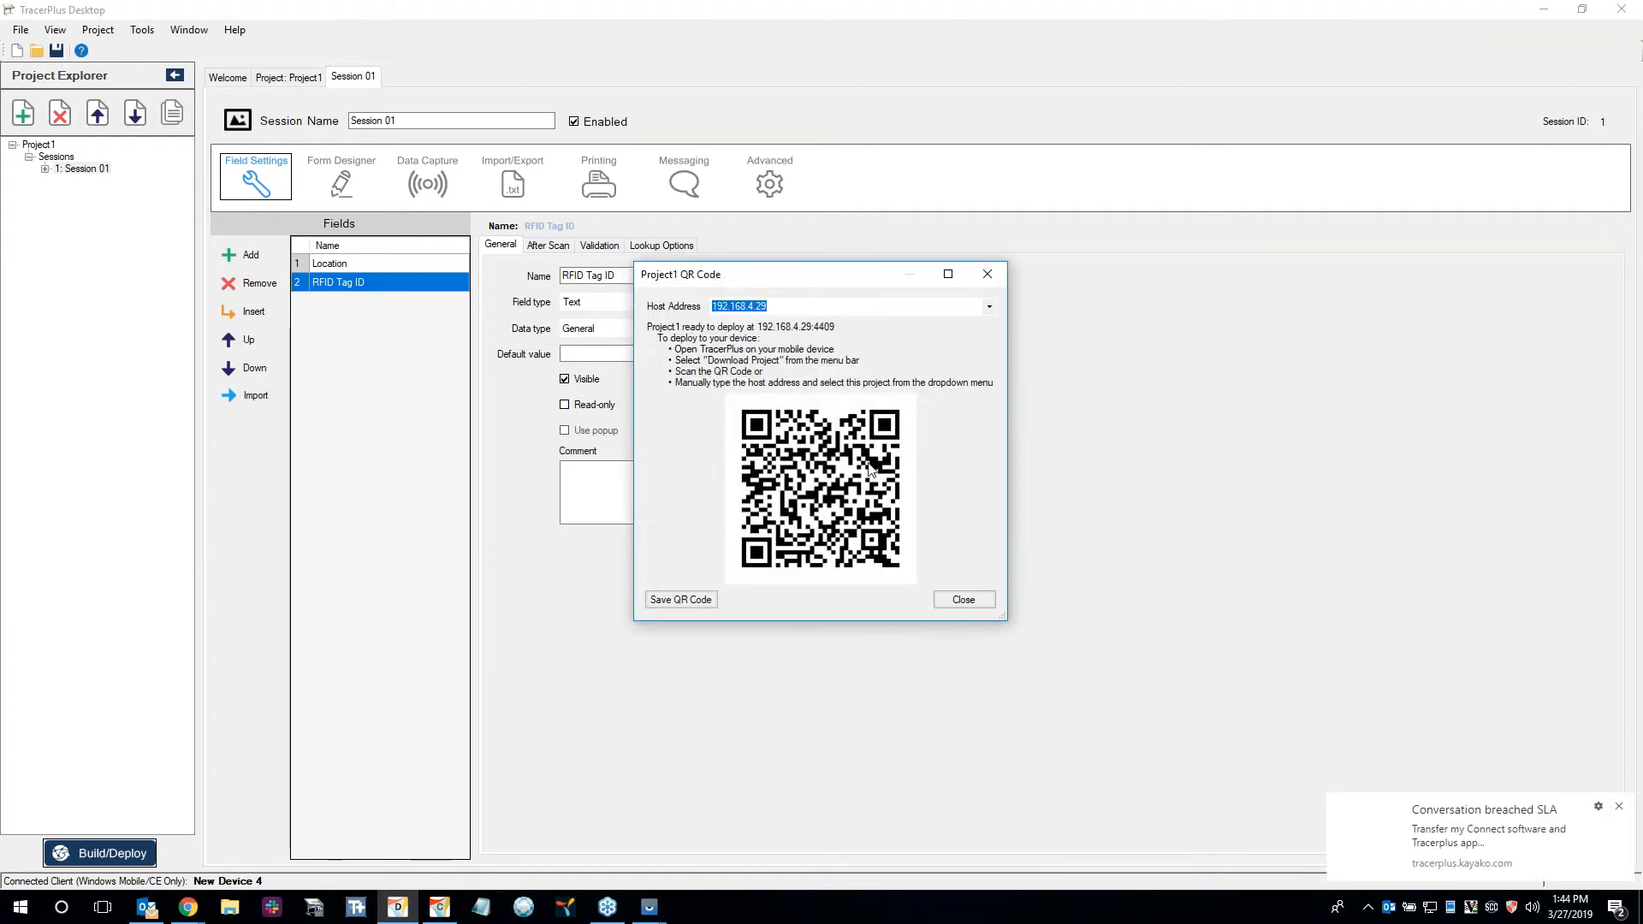
Switch to the mirrored TC20 device window and open the Download Project dialog in its TracerPlus app.
left_click(650, 907)
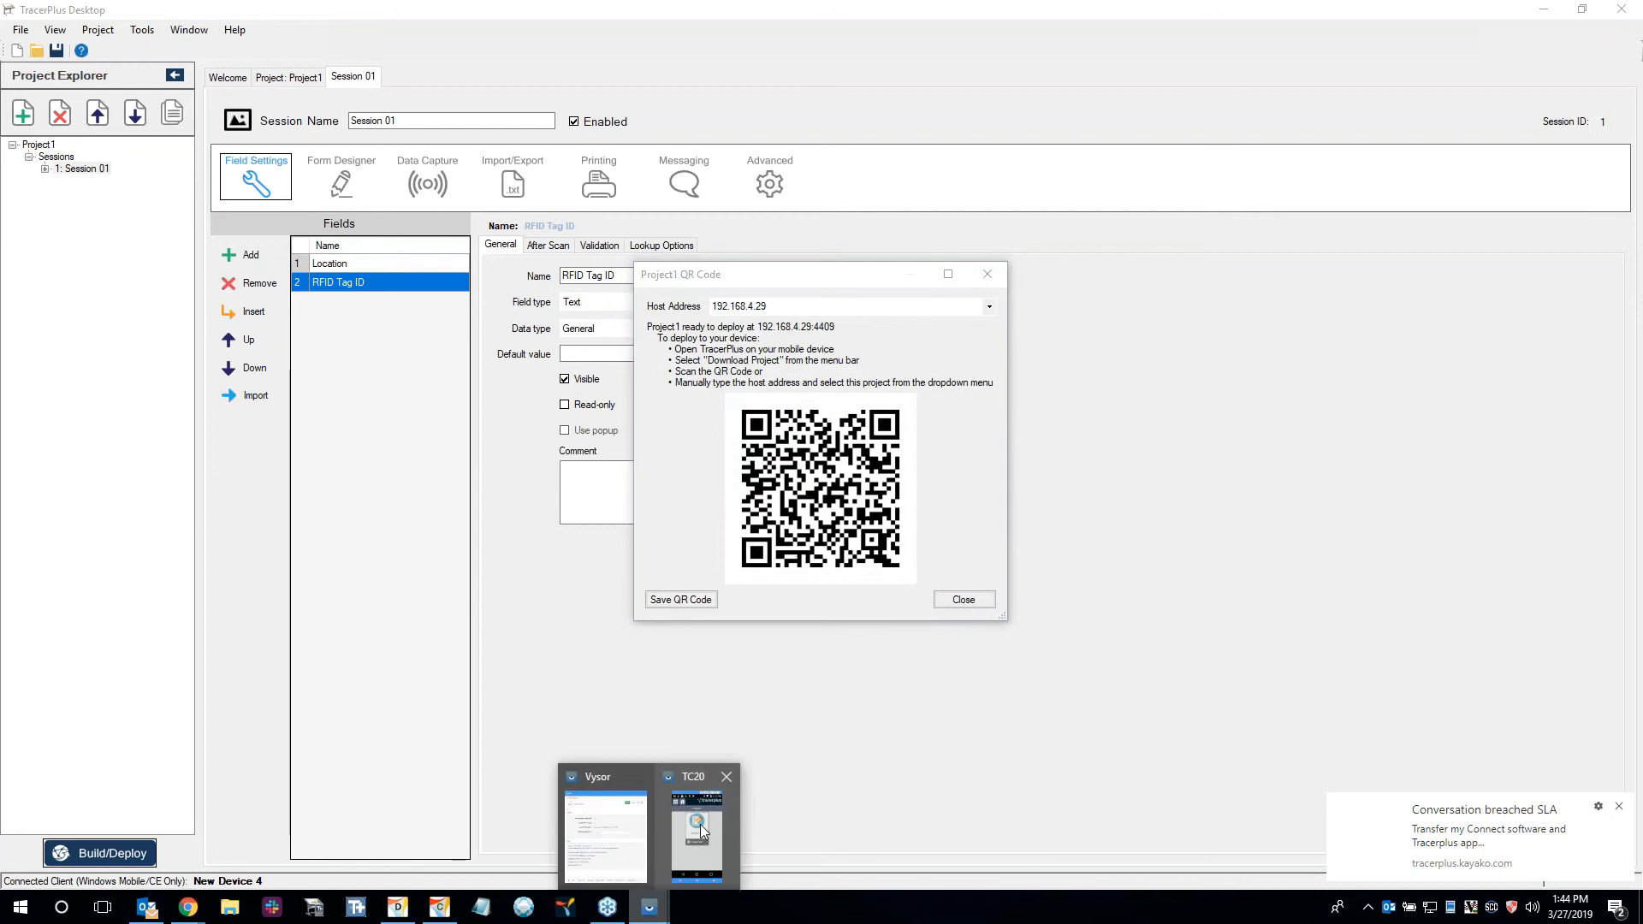
left_click(697, 831)
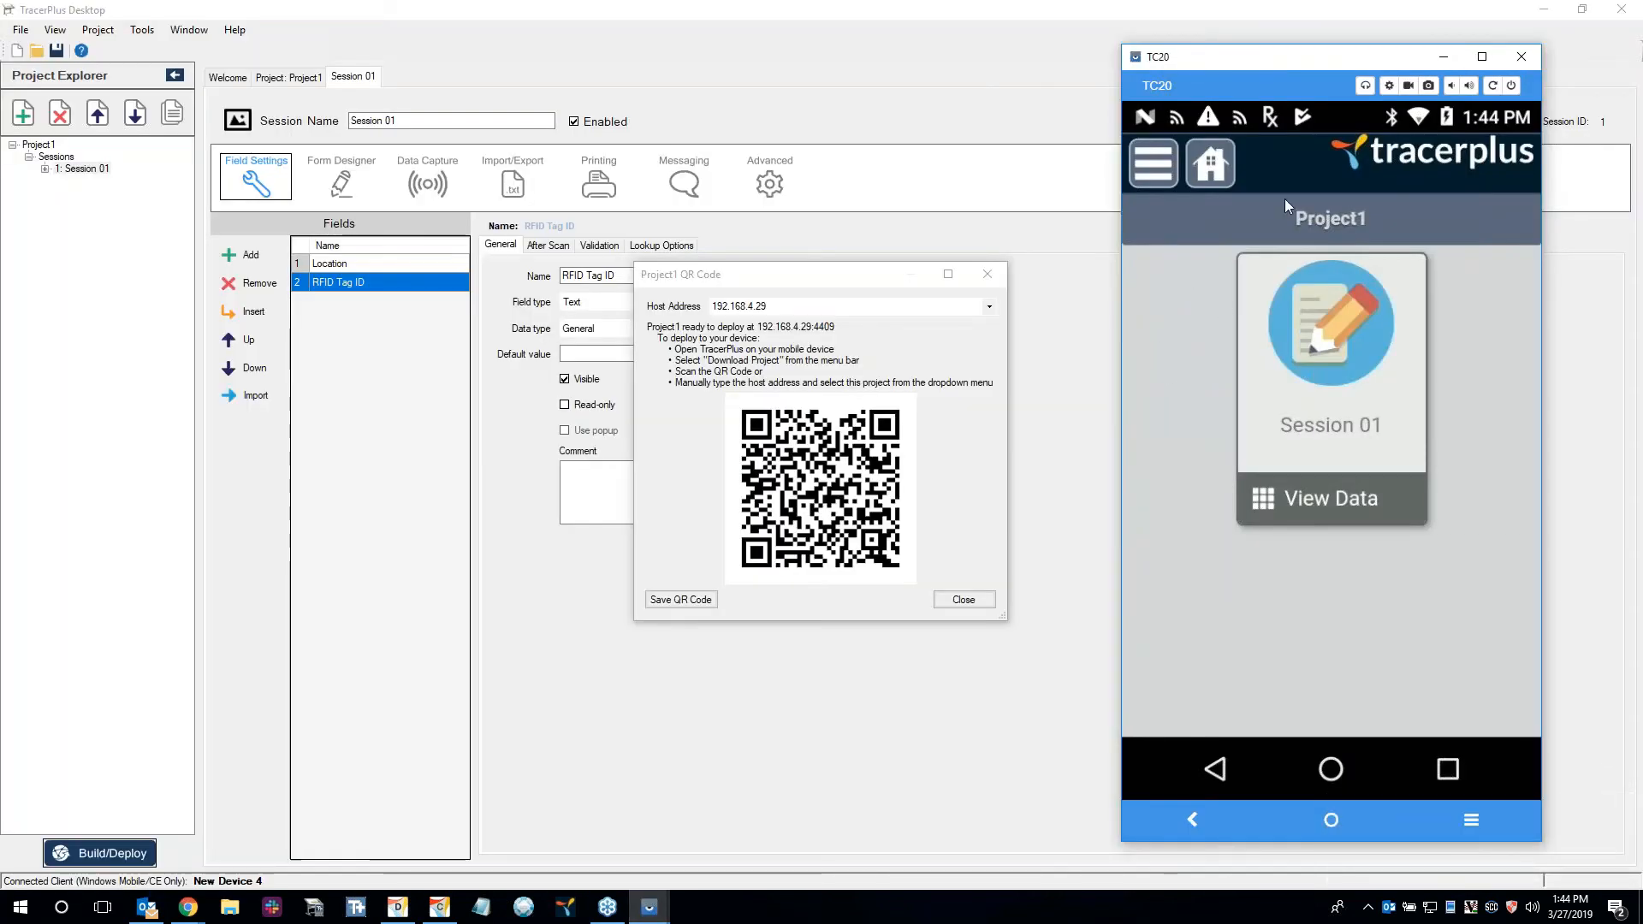
left_click(1169, 169)
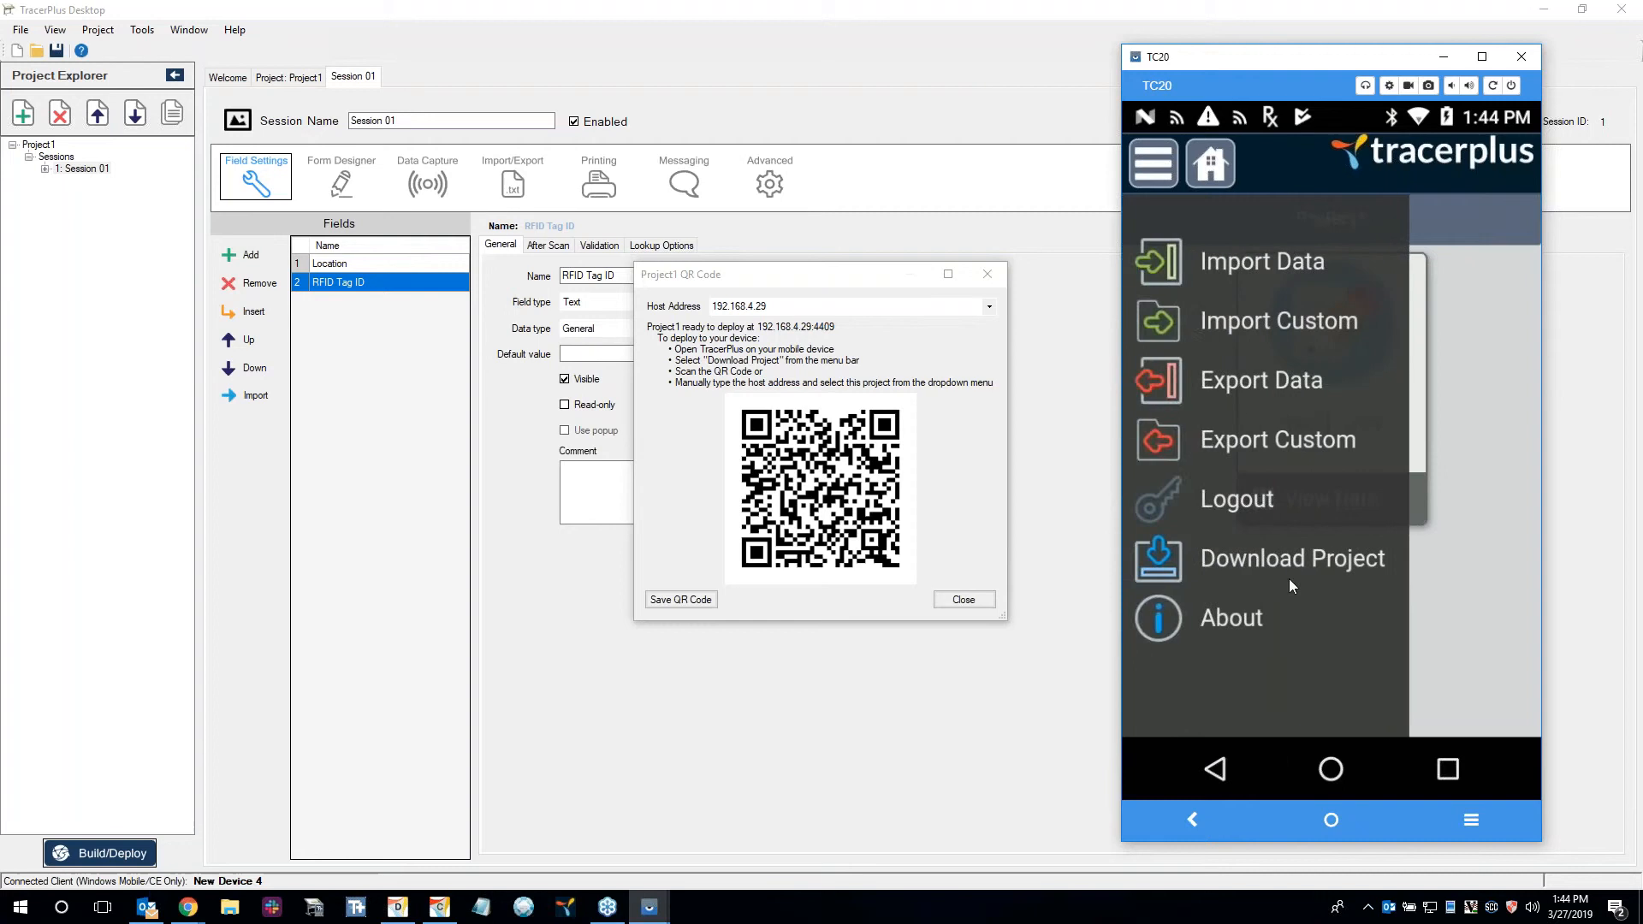
left_click(1289, 552)
Compare the manual entry and QR code options for downloading the project on the device.
left_click(1399, 325)
left_click(1244, 326)
left_click(1414, 334)
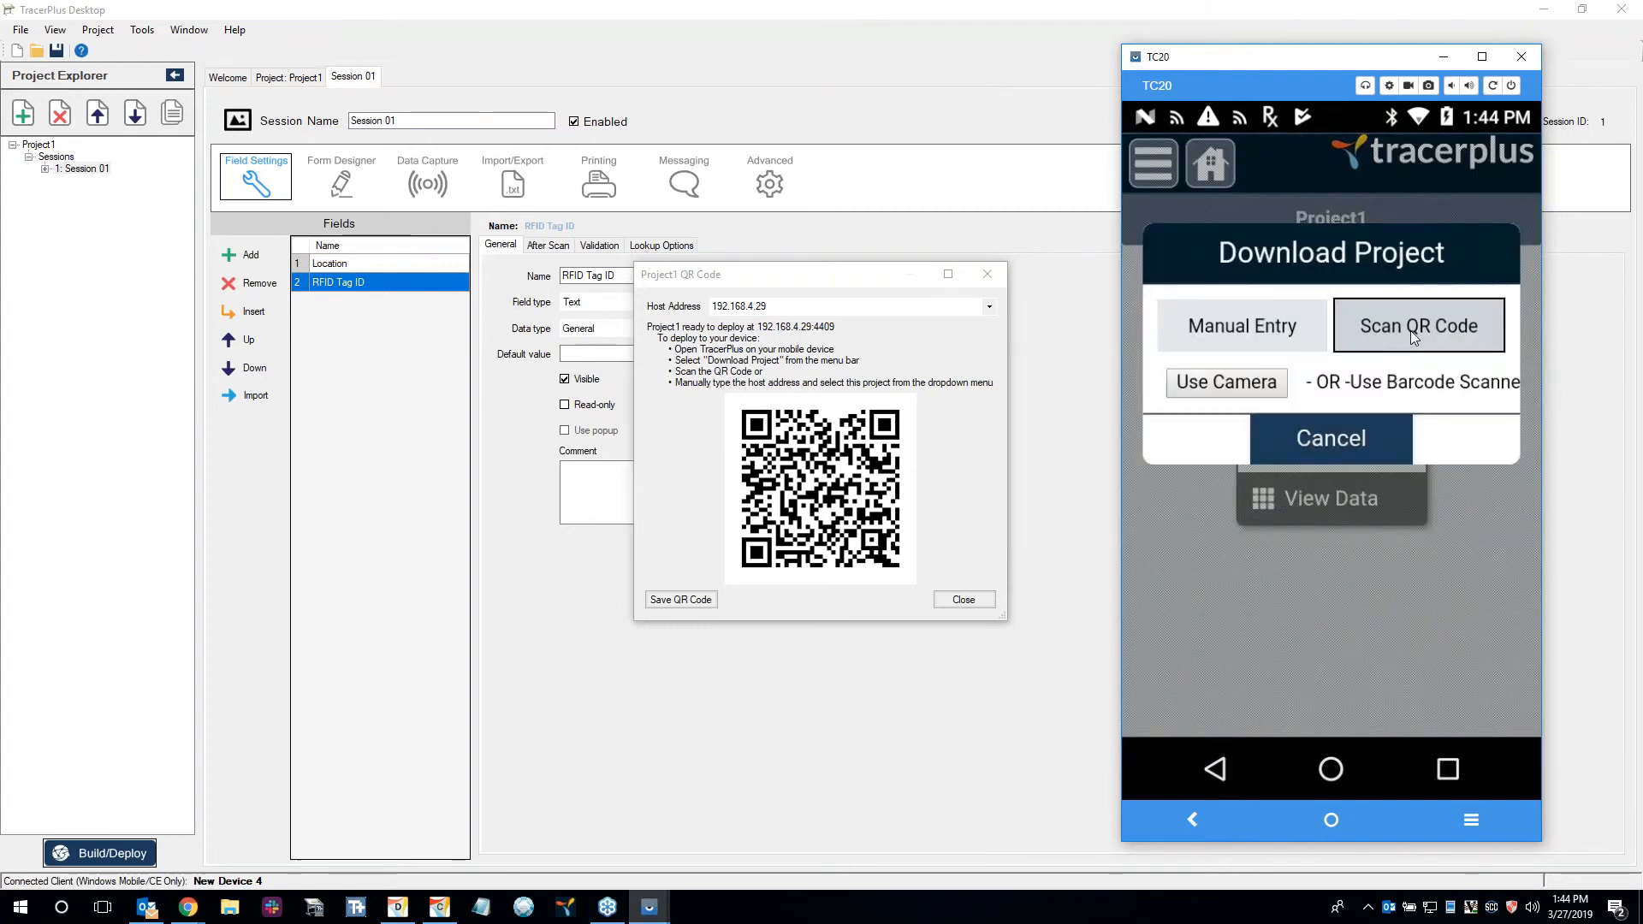
left_click(1243, 328)
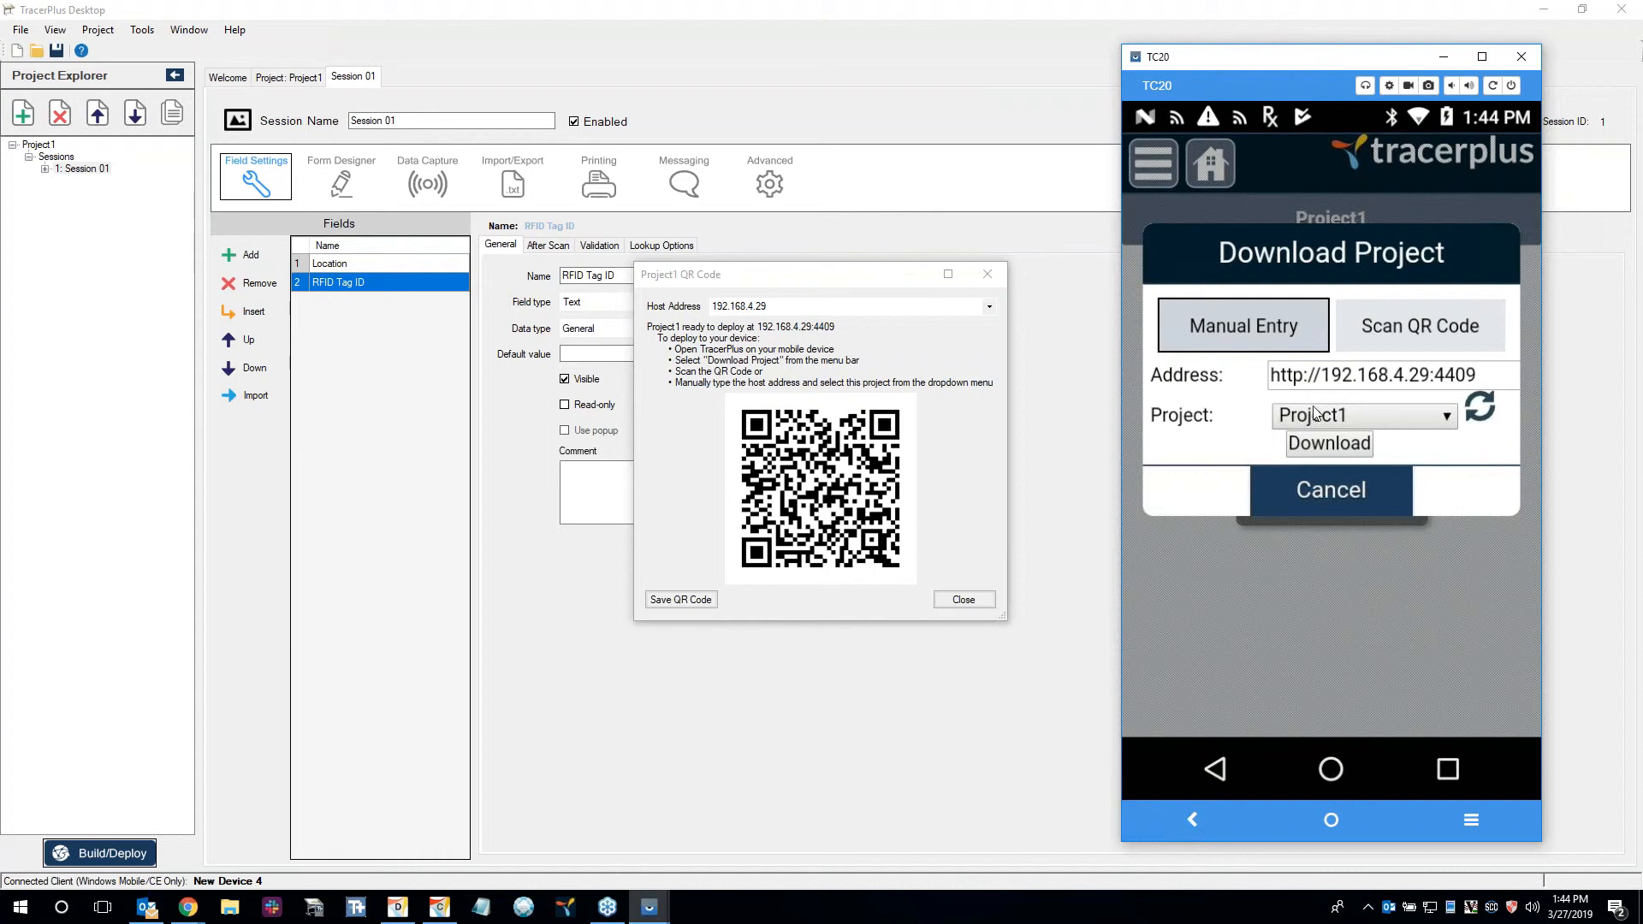
left_click(1376, 341)
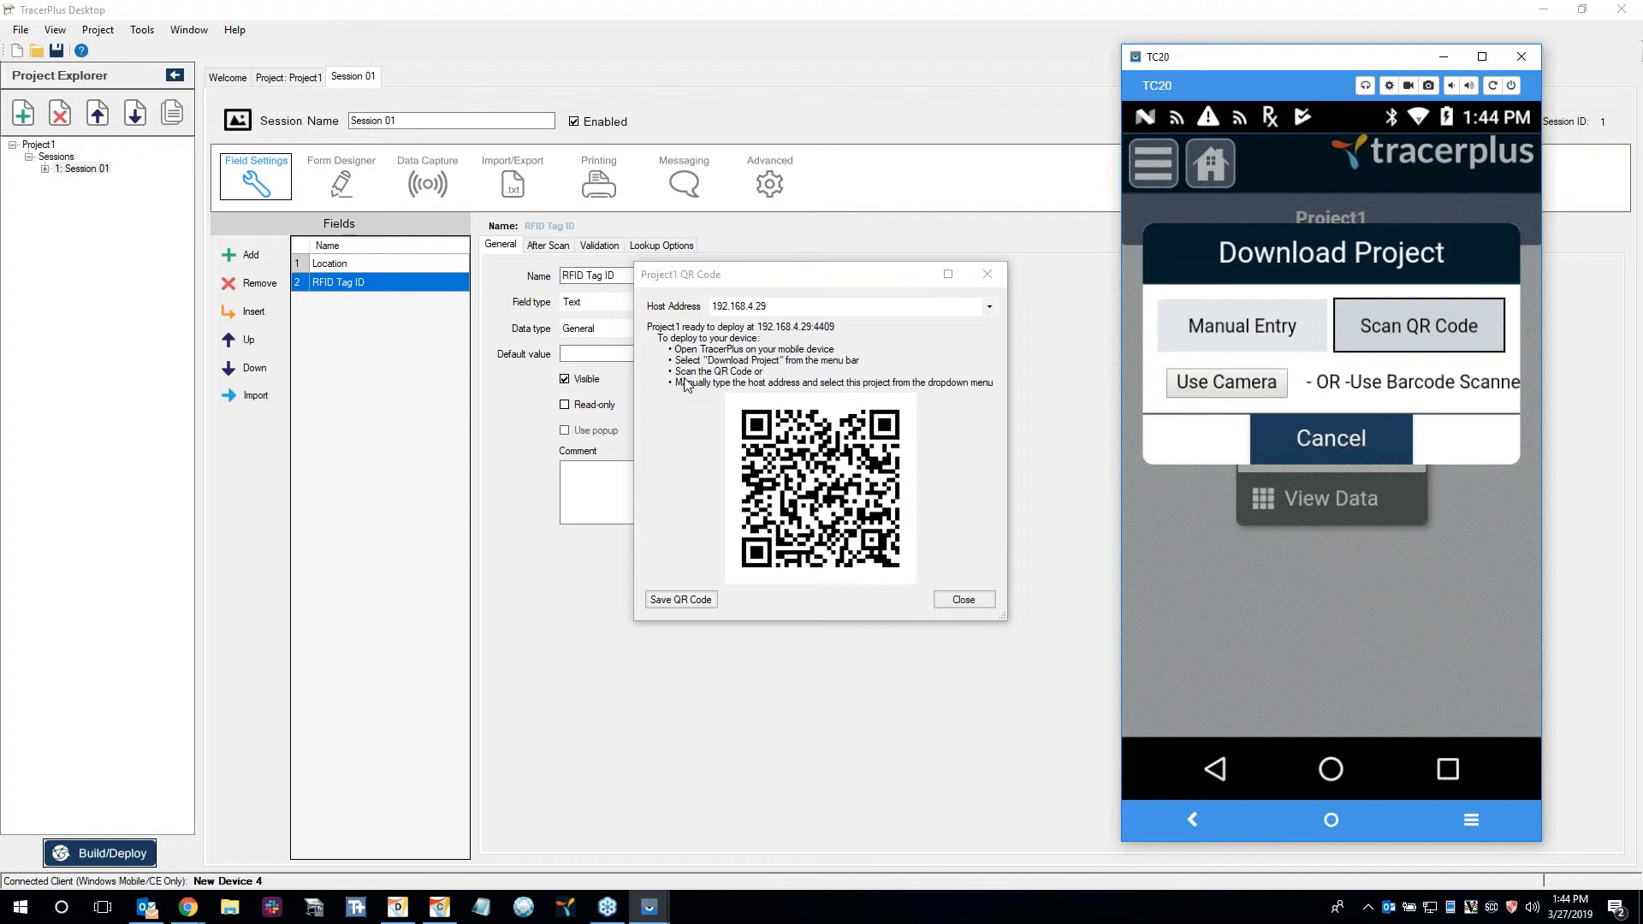
Download Project1 to the device through manual entry, refreshing the project list first.
left_click(1323, 332)
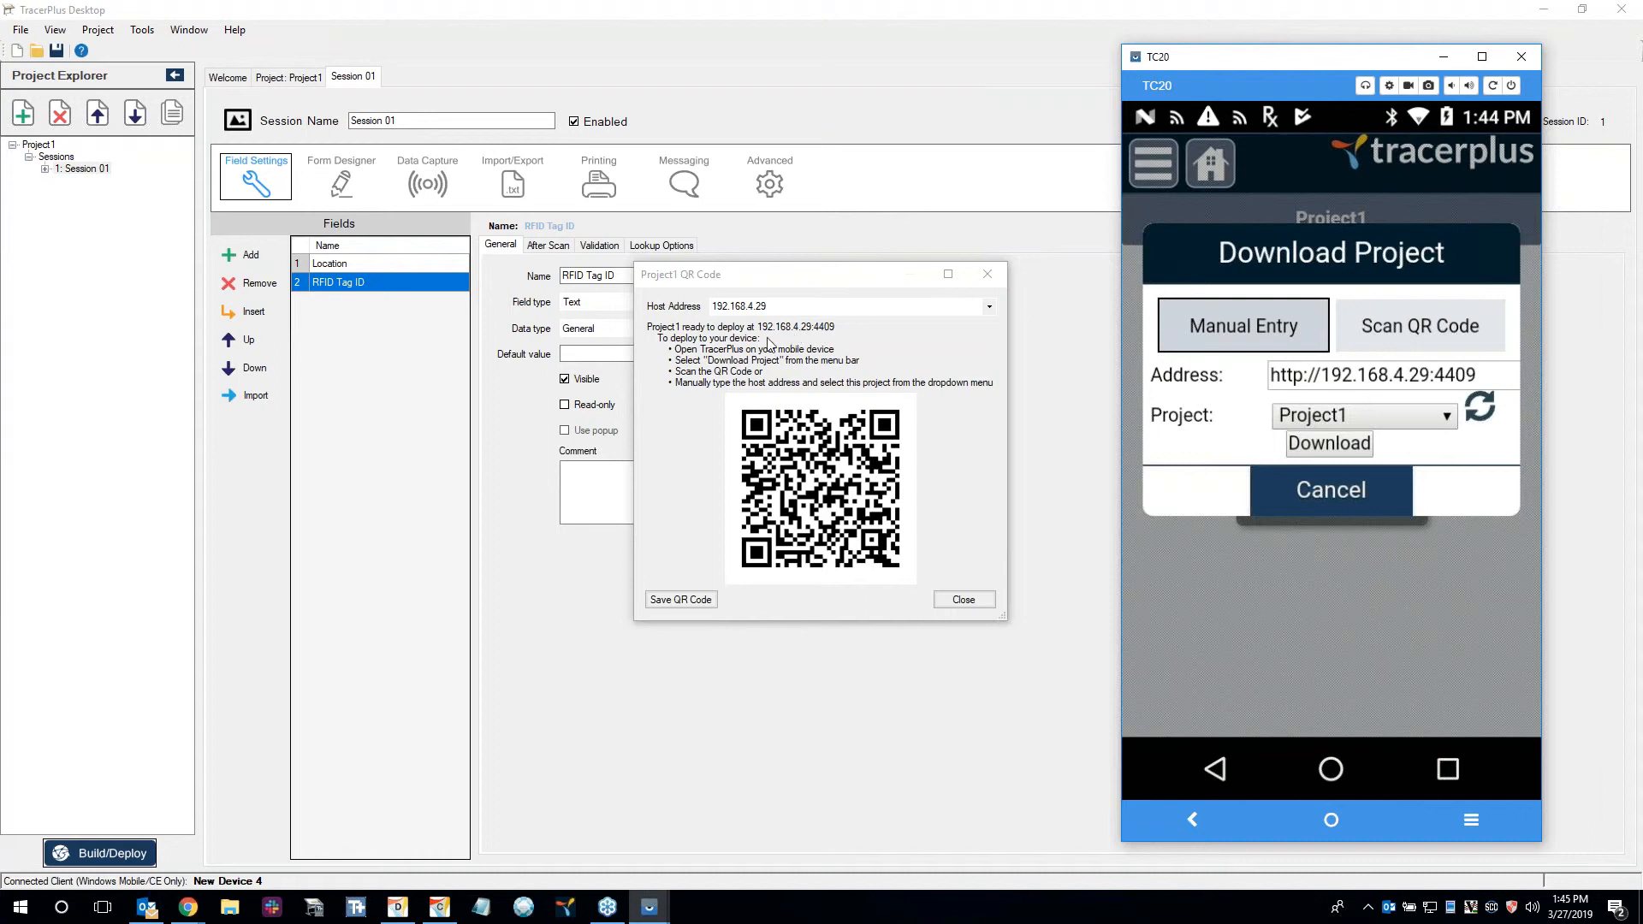
left_click(1478, 414)
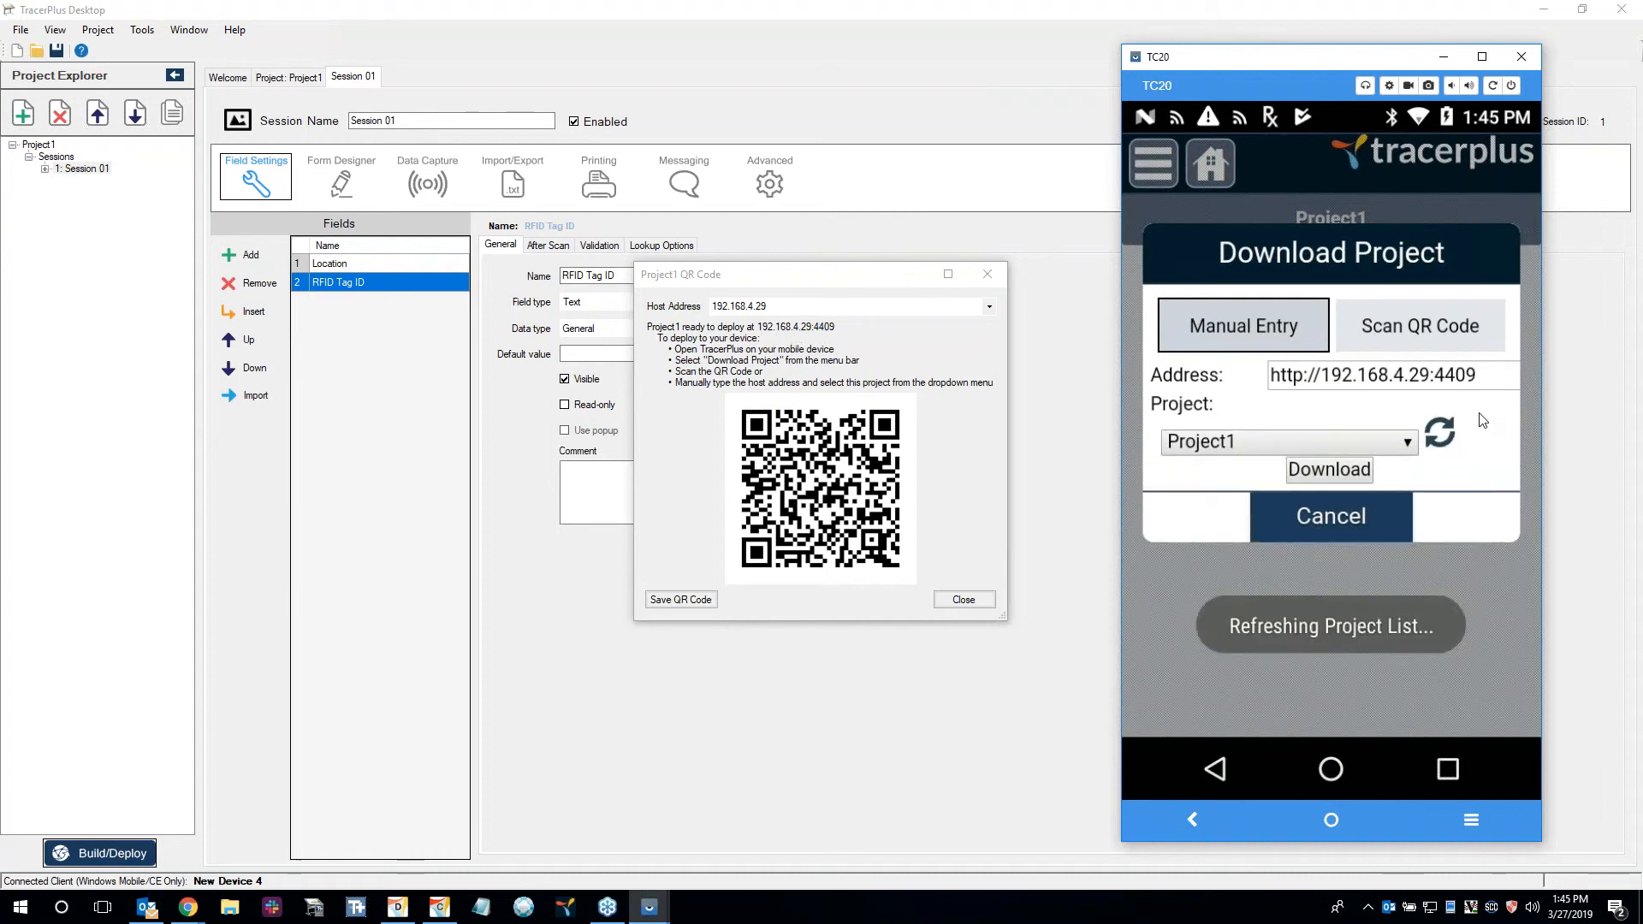
left_click(1357, 440)
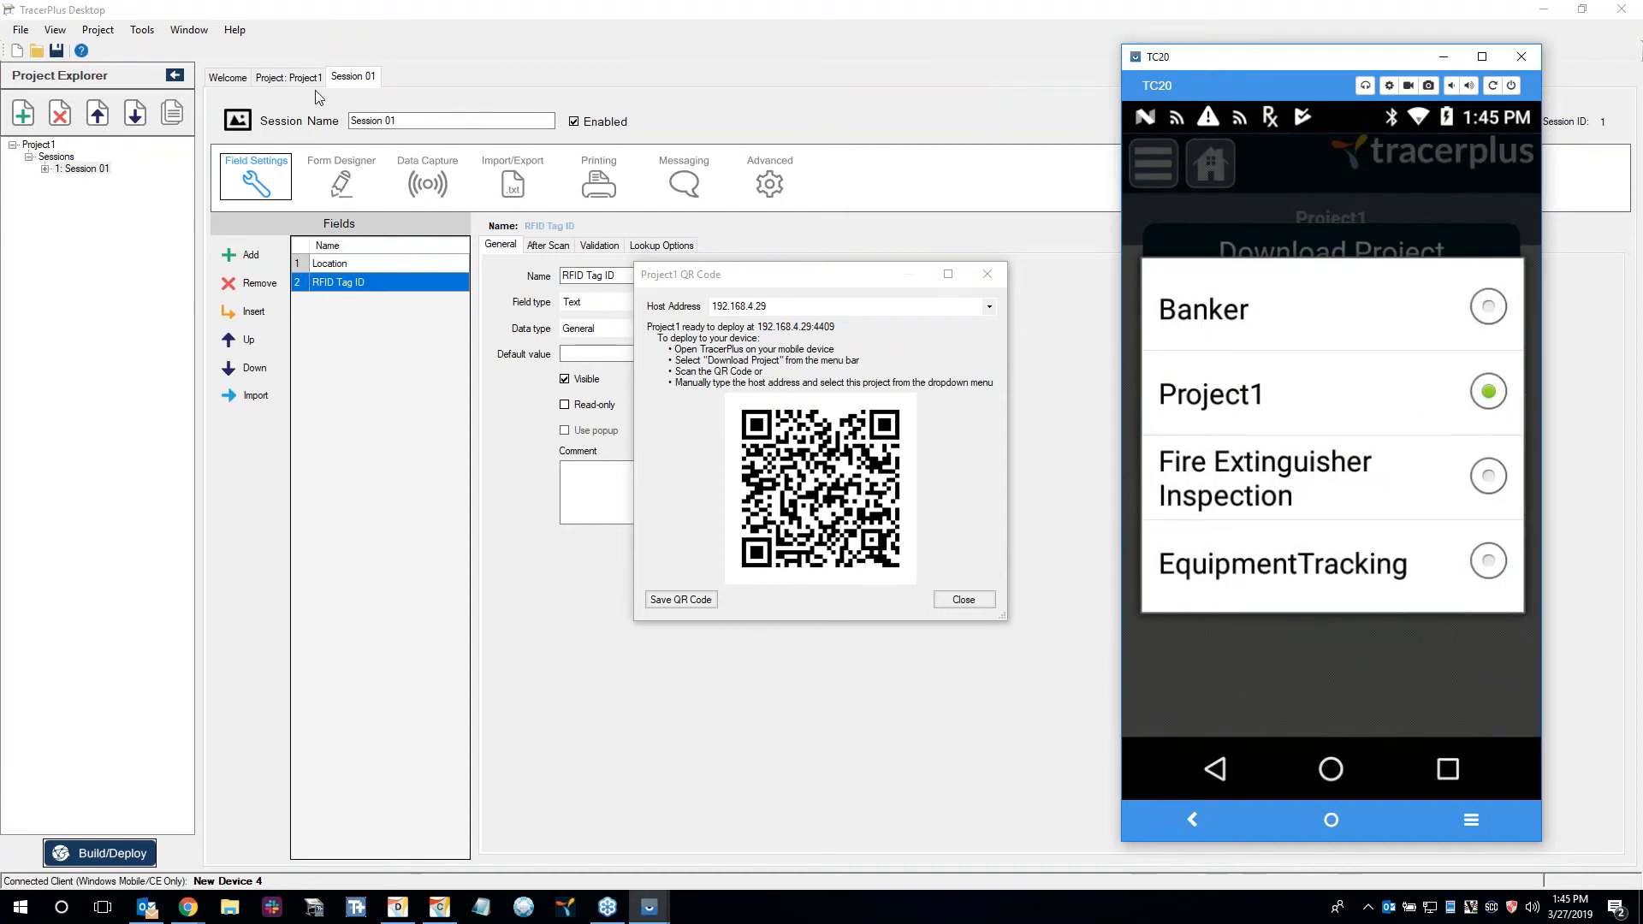
left_click(1379, 391)
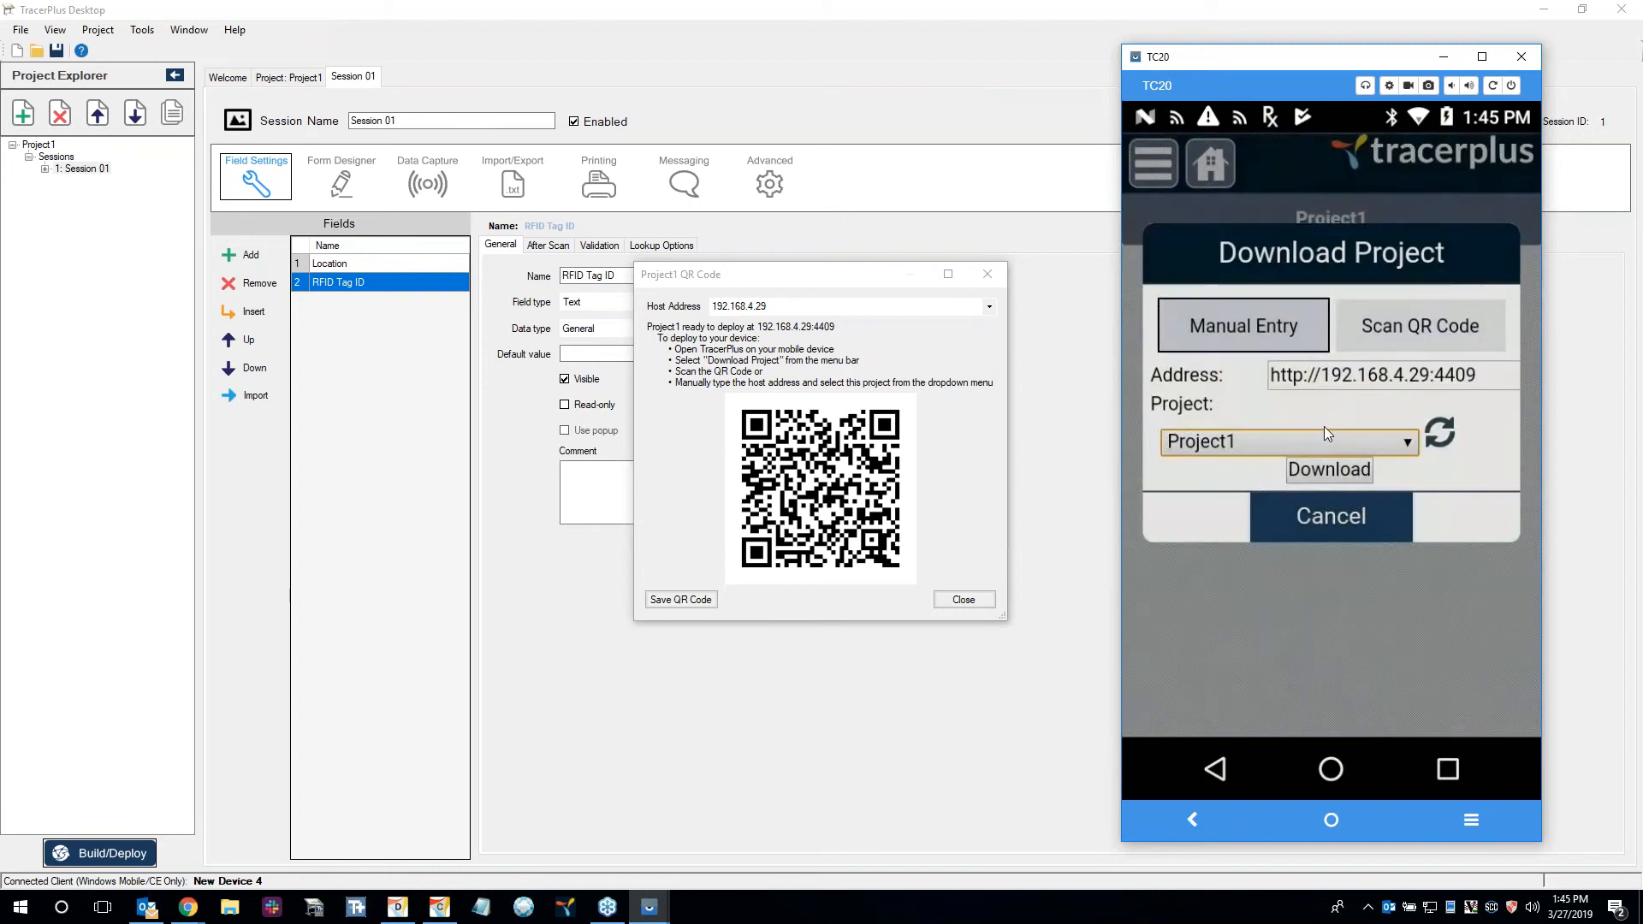
left_click(1347, 472)
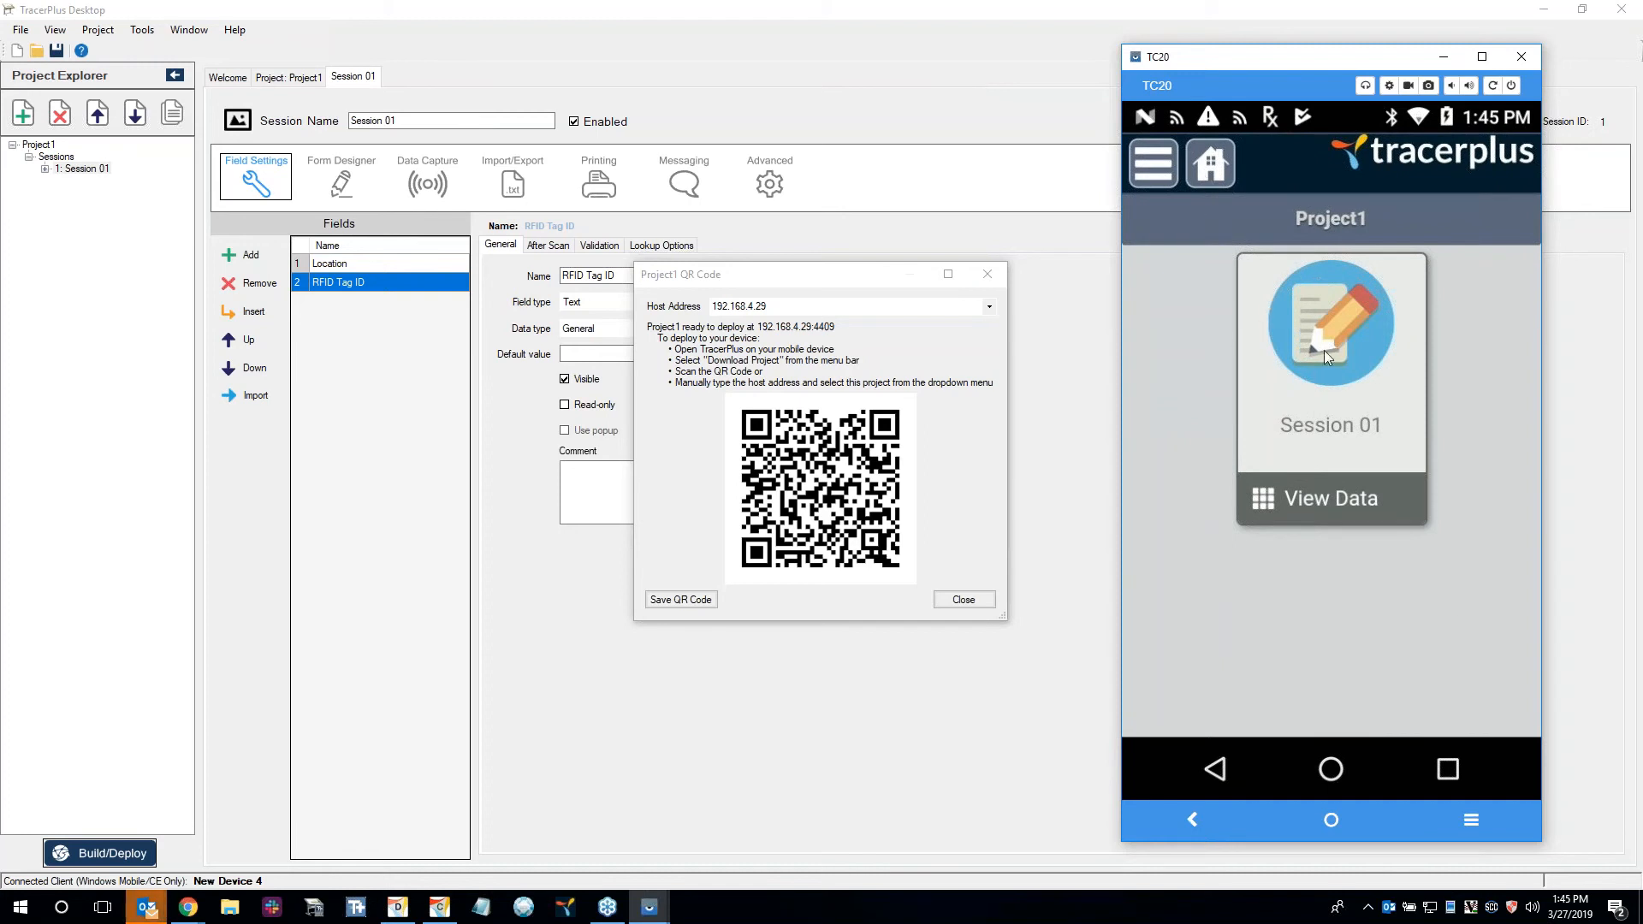
Close the QR code and deployment dialogs in TracerPlus Desktop and return to the session's form designer.
left_click(1333, 330)
left_click(996, 276)
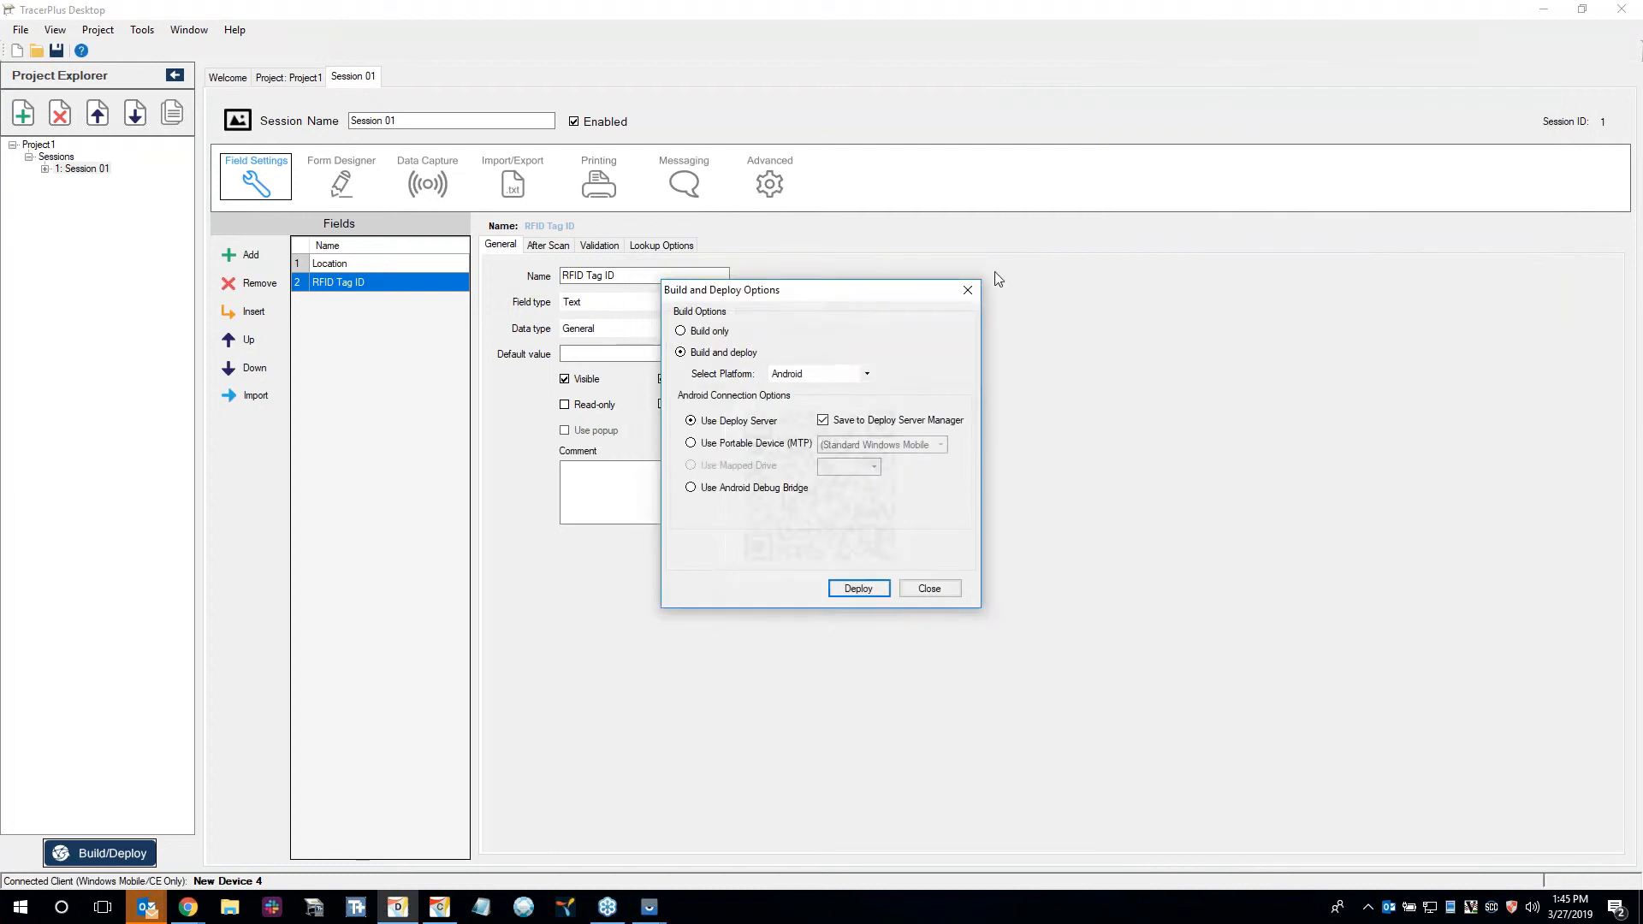
left_click(967, 289)
left_click(318, 171)
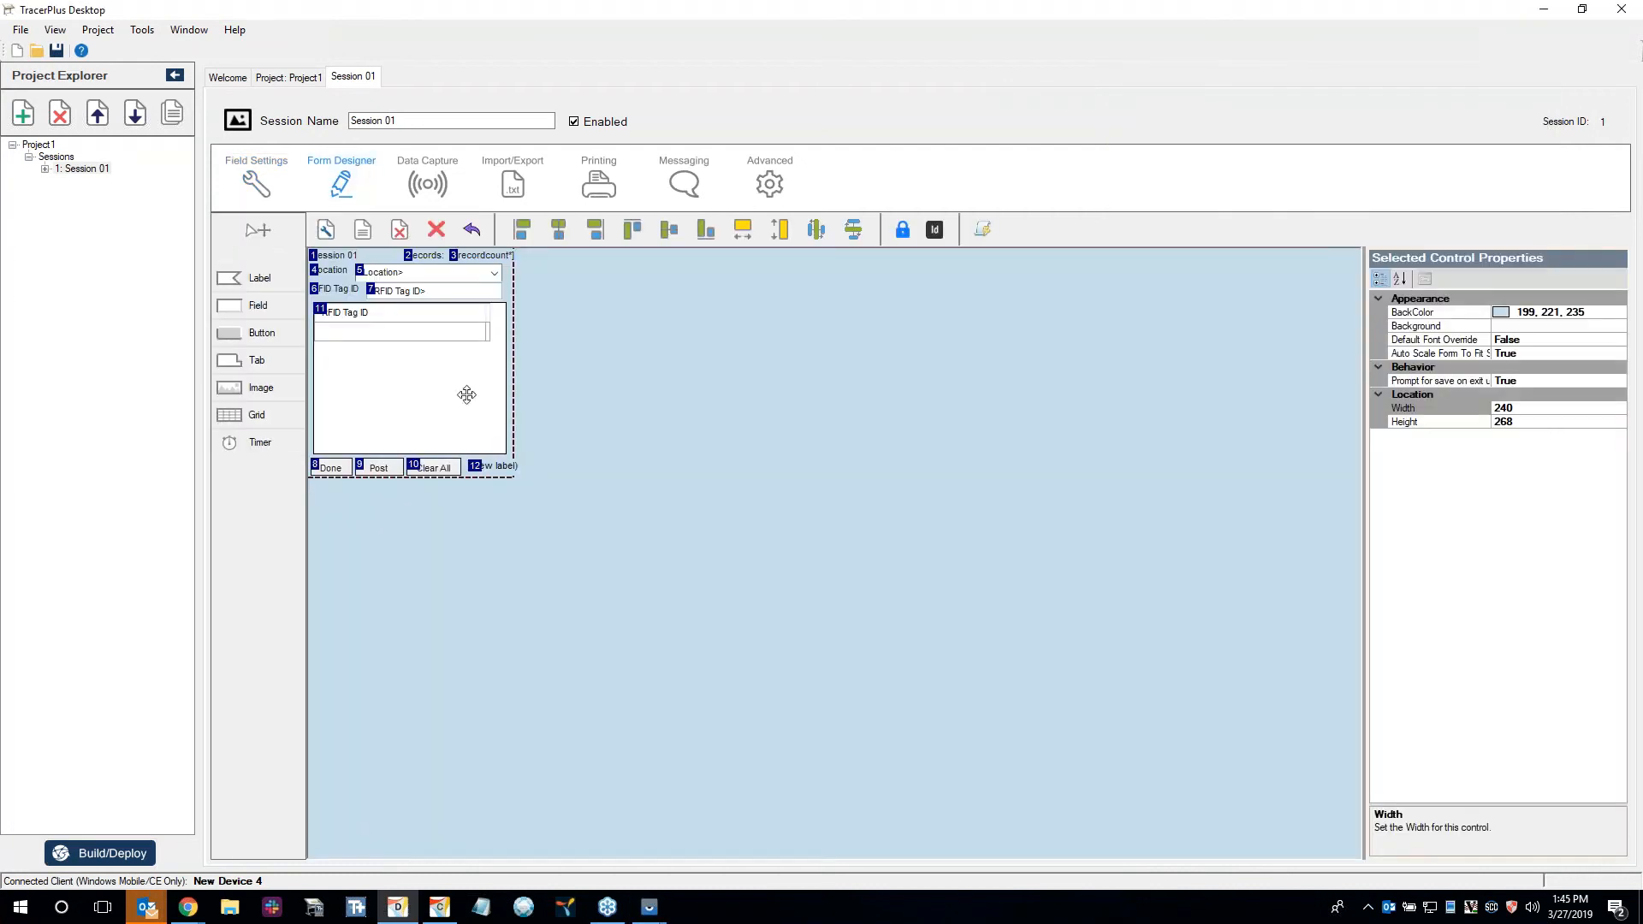
Switch back to the TC20 device window, open Session 01 and hide its on-screen keyboard.
left_click(648, 912)
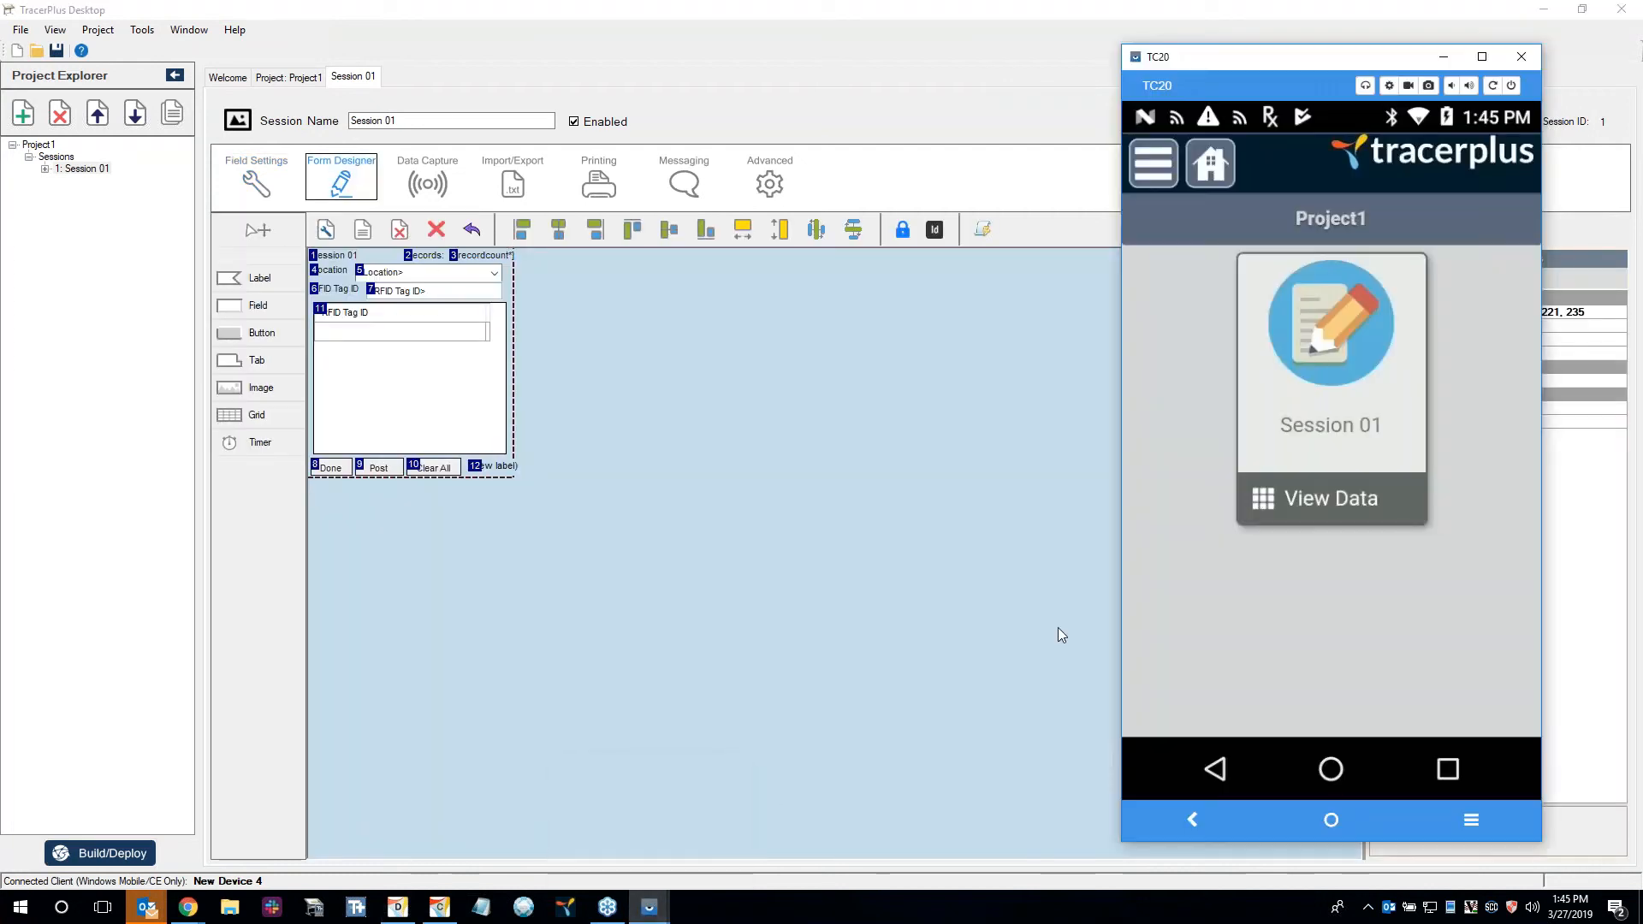
left_click(1301, 388)
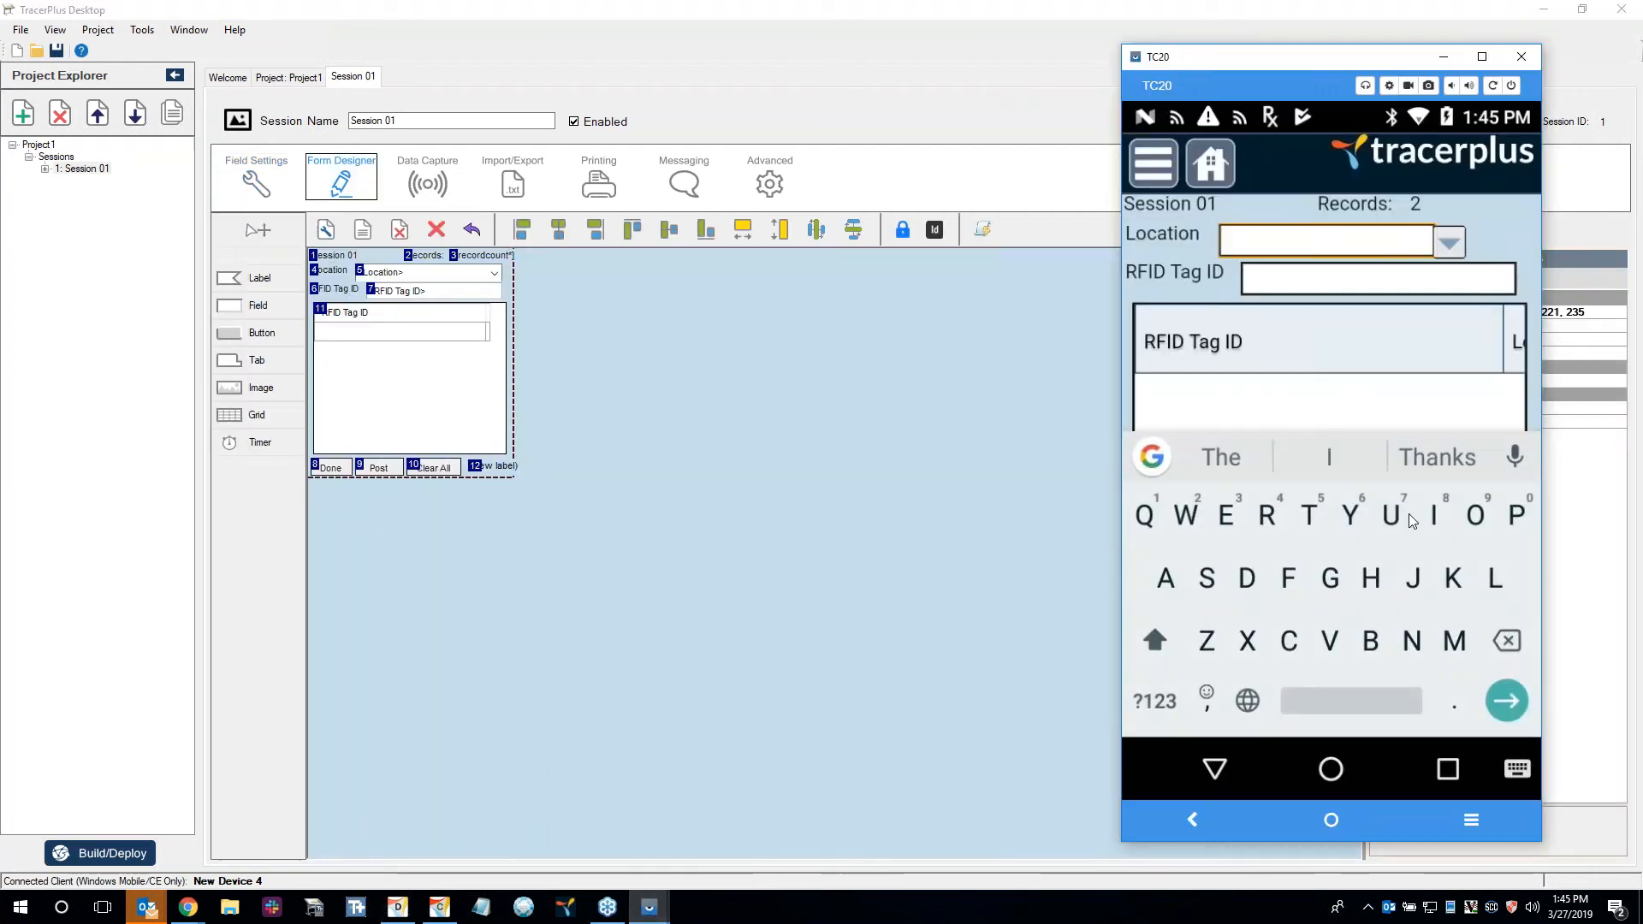
left_click(1221, 768)
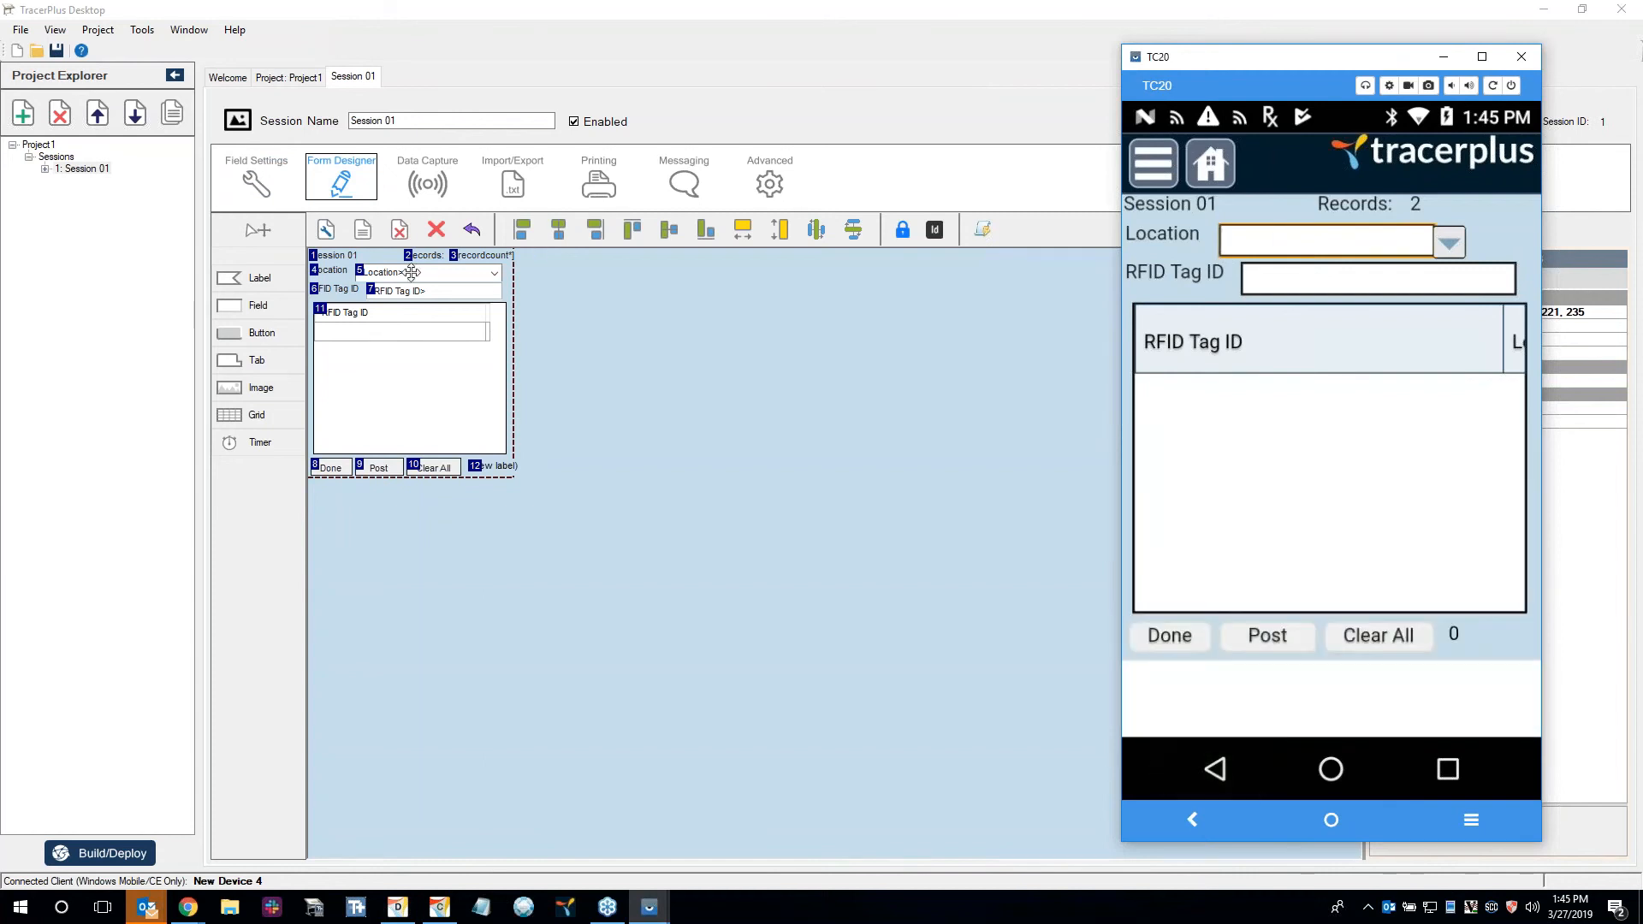
Delete all of Session 01's stored records on the device and return to the project's home screen.
left_click(1215, 162)
left_click(1281, 484)
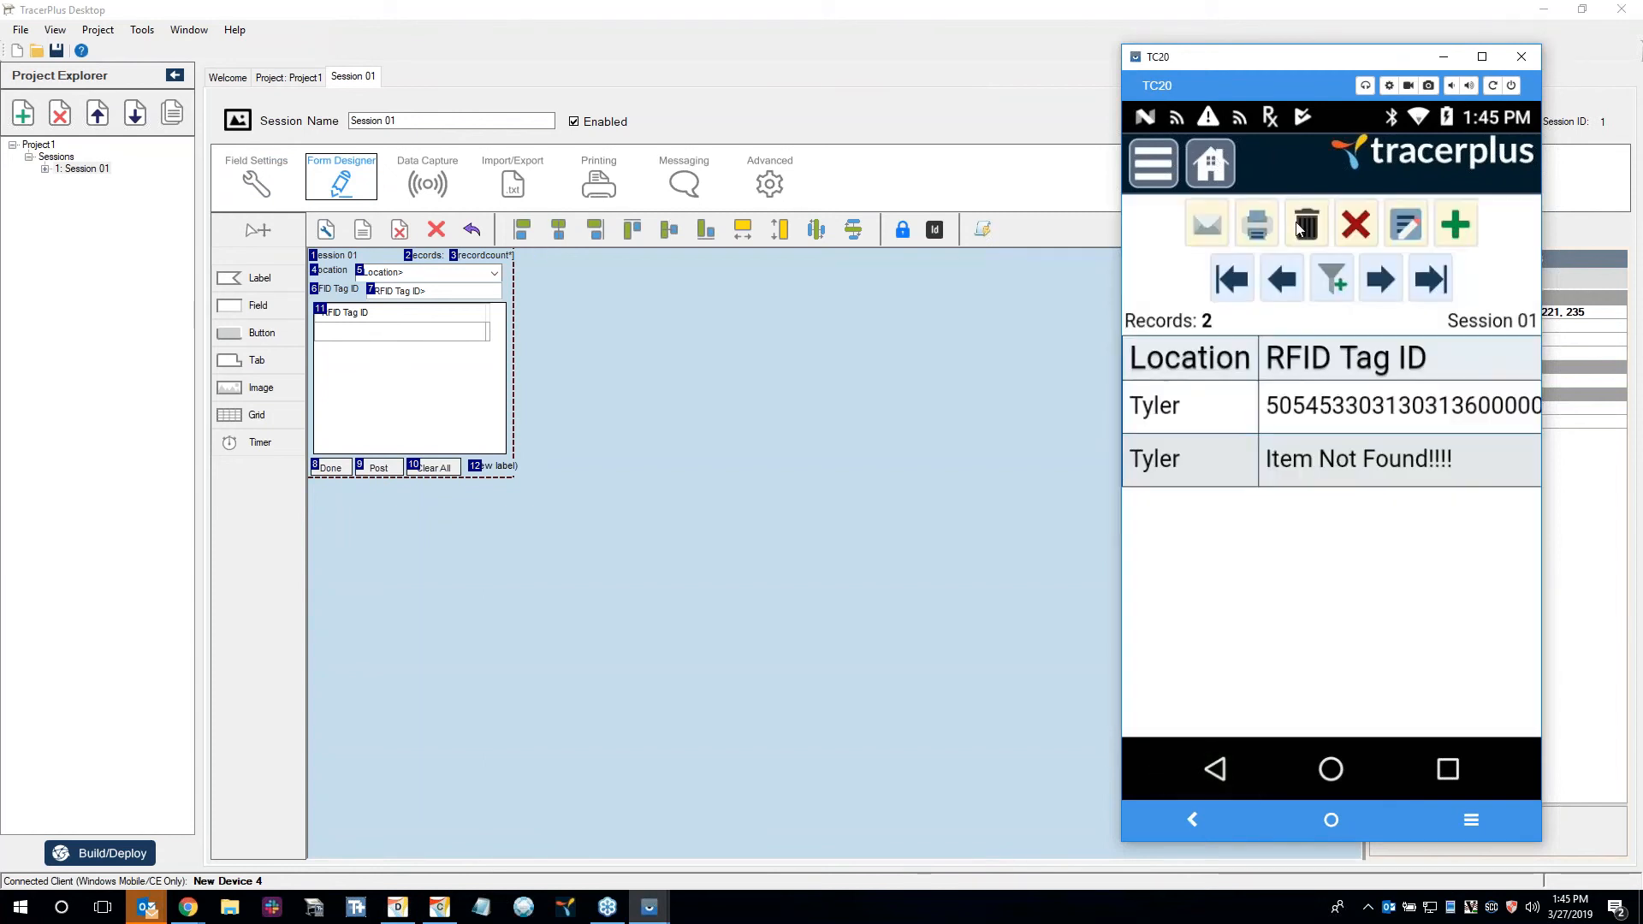
left_click(1305, 224)
left_click(1465, 503)
left_click(1210, 164)
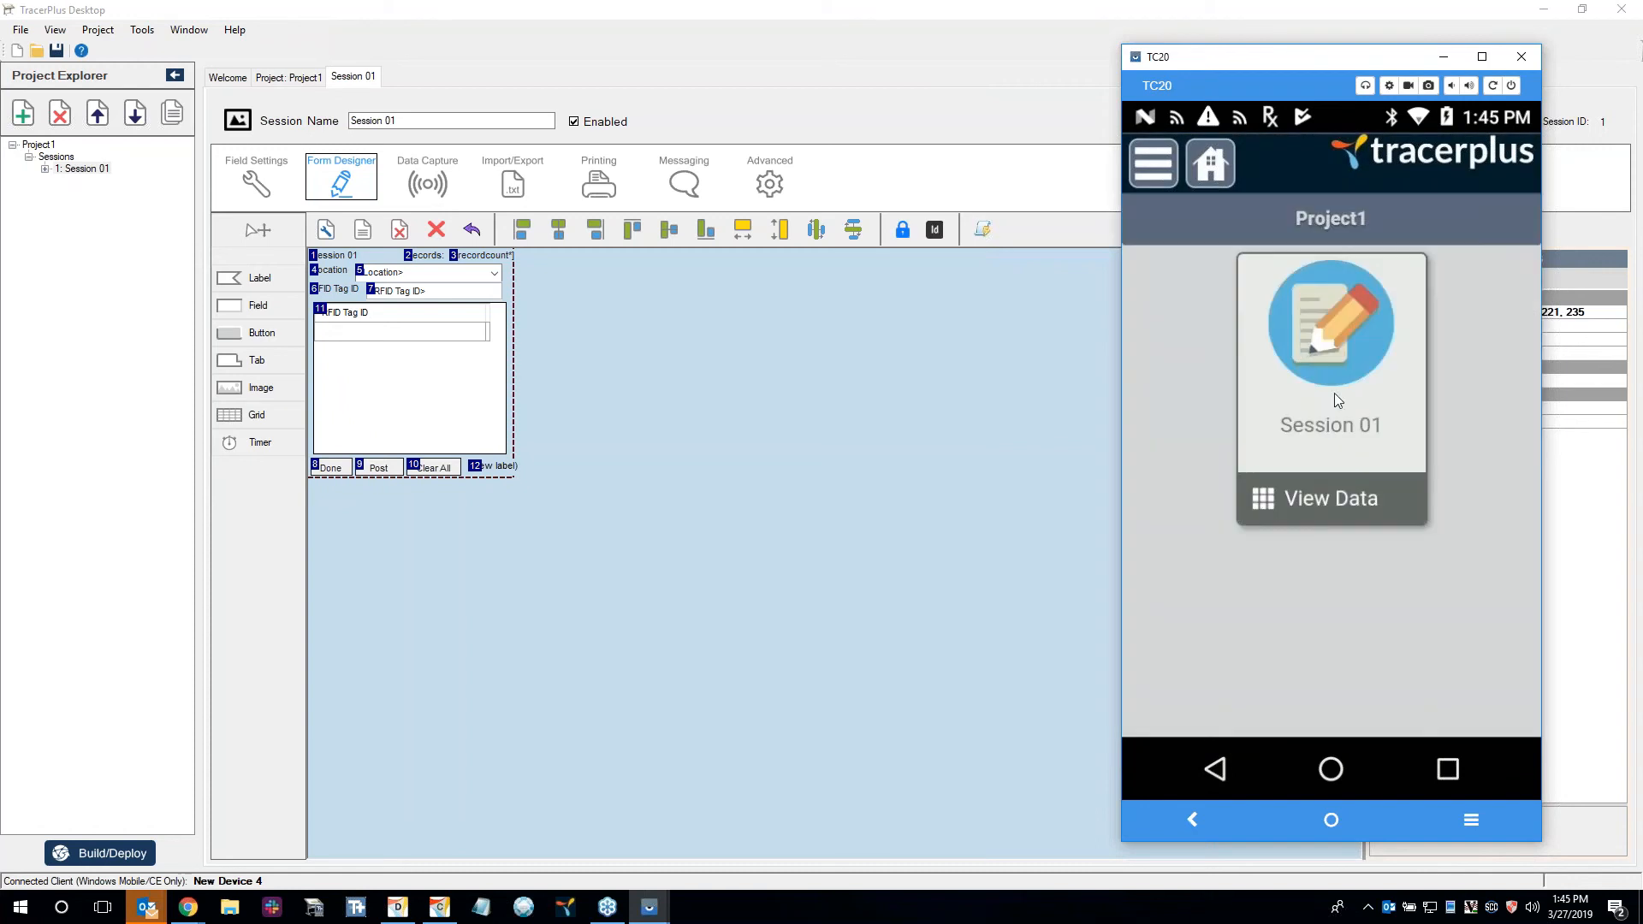
Open Session 01 on the TC20, hide the on-screen keyboard and select Room 1 as the location.
left_click(1295, 342)
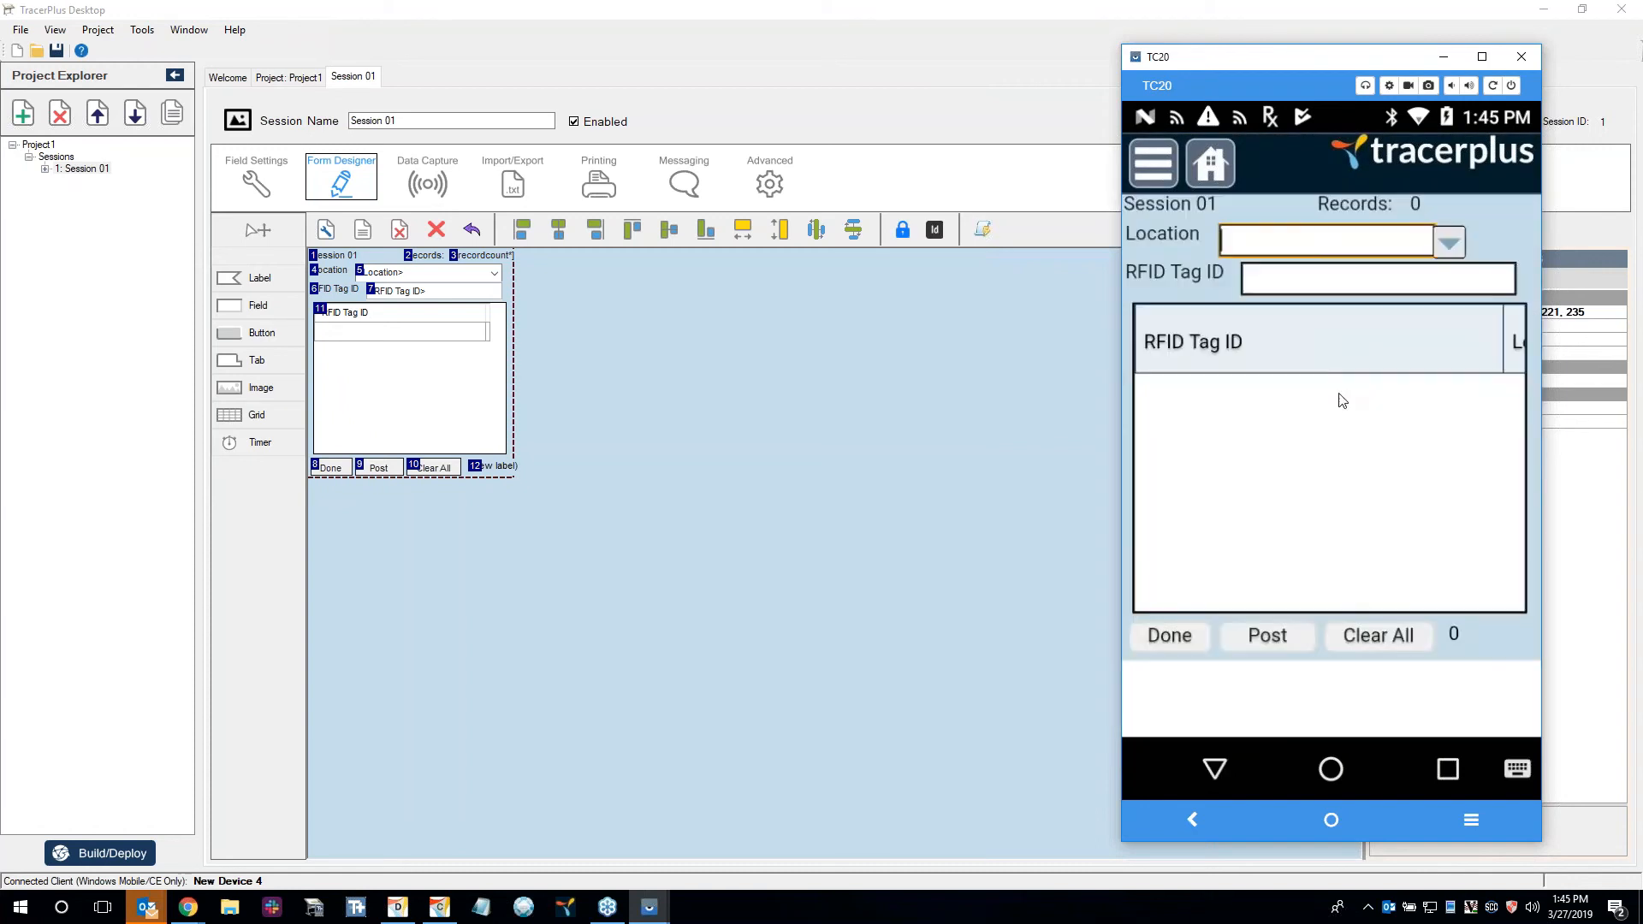
left_click(1518, 231)
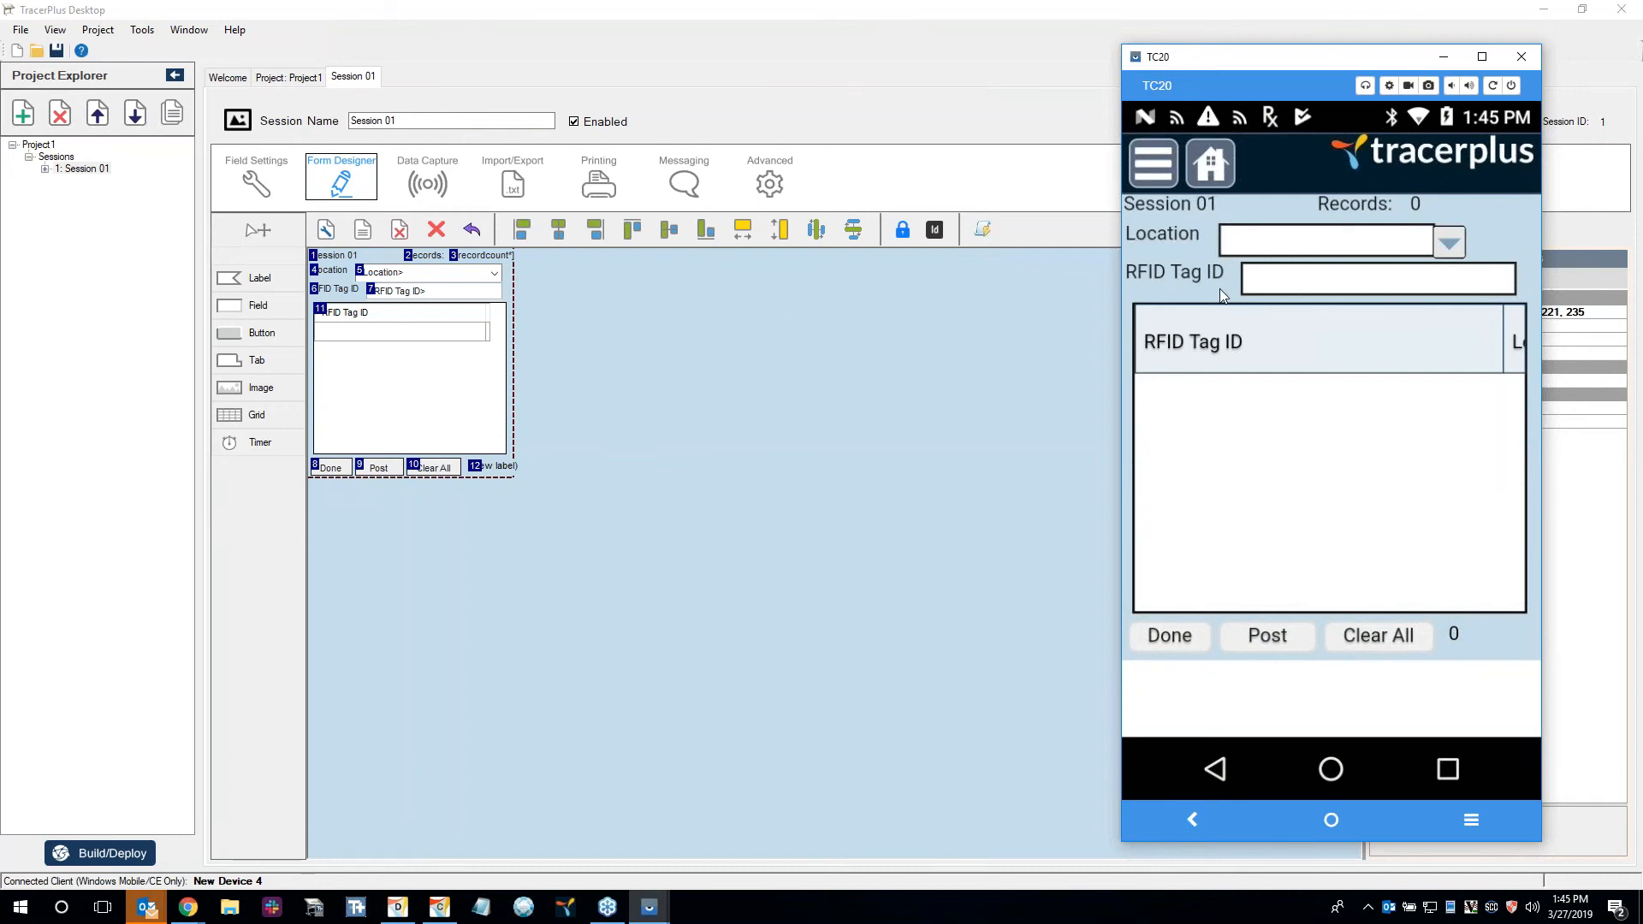
left_click(1446, 245)
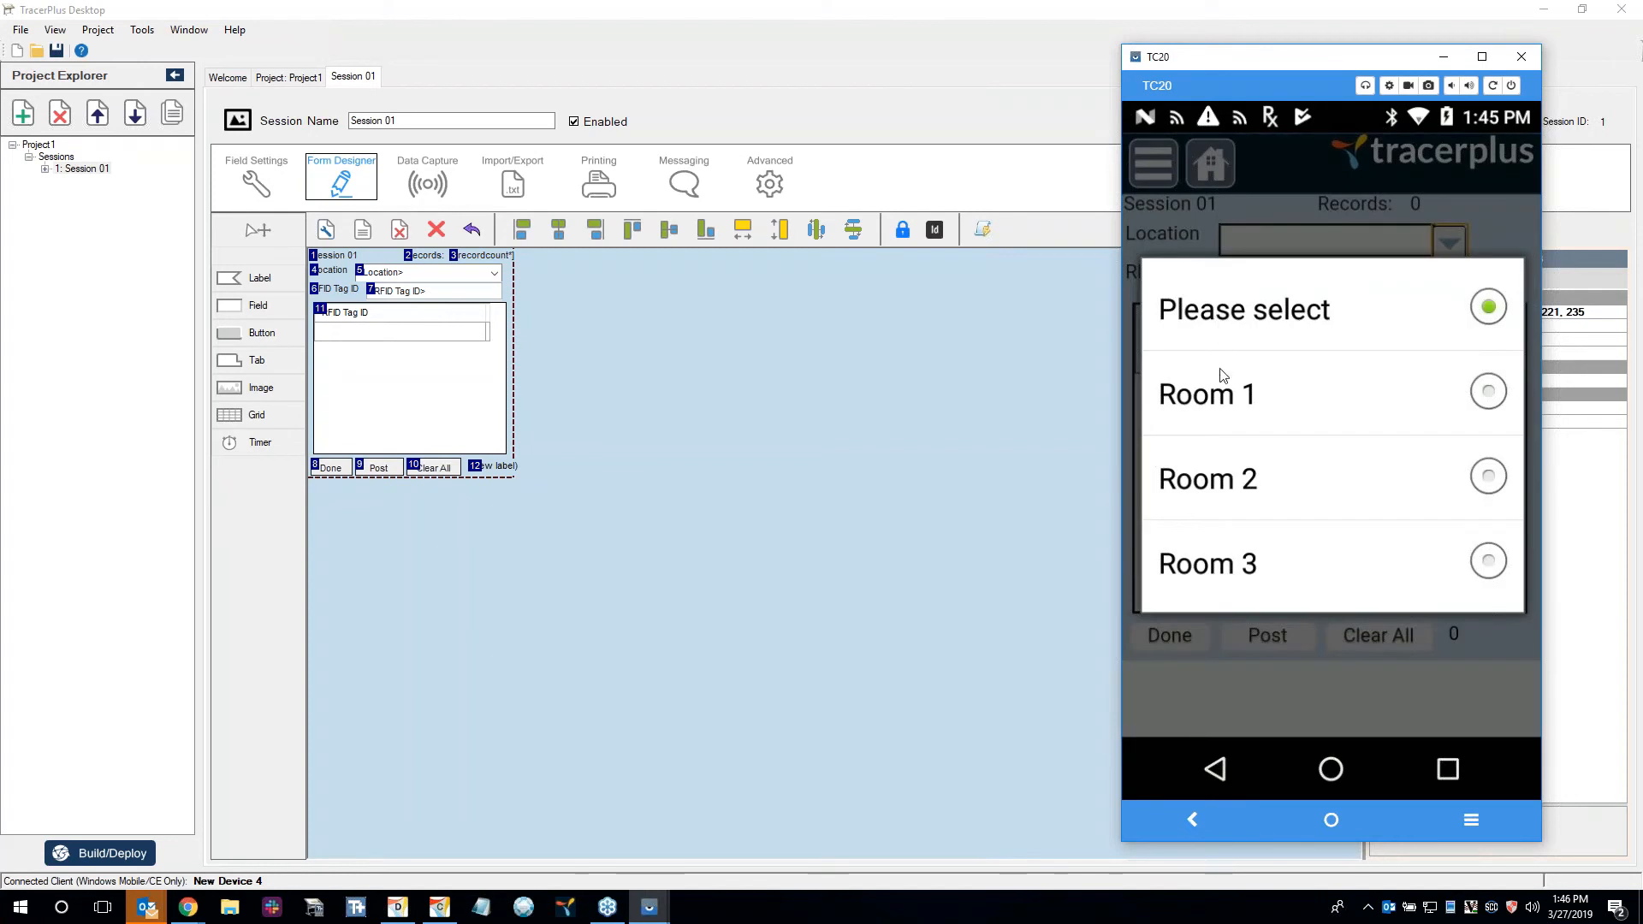
left_click(1294, 390)
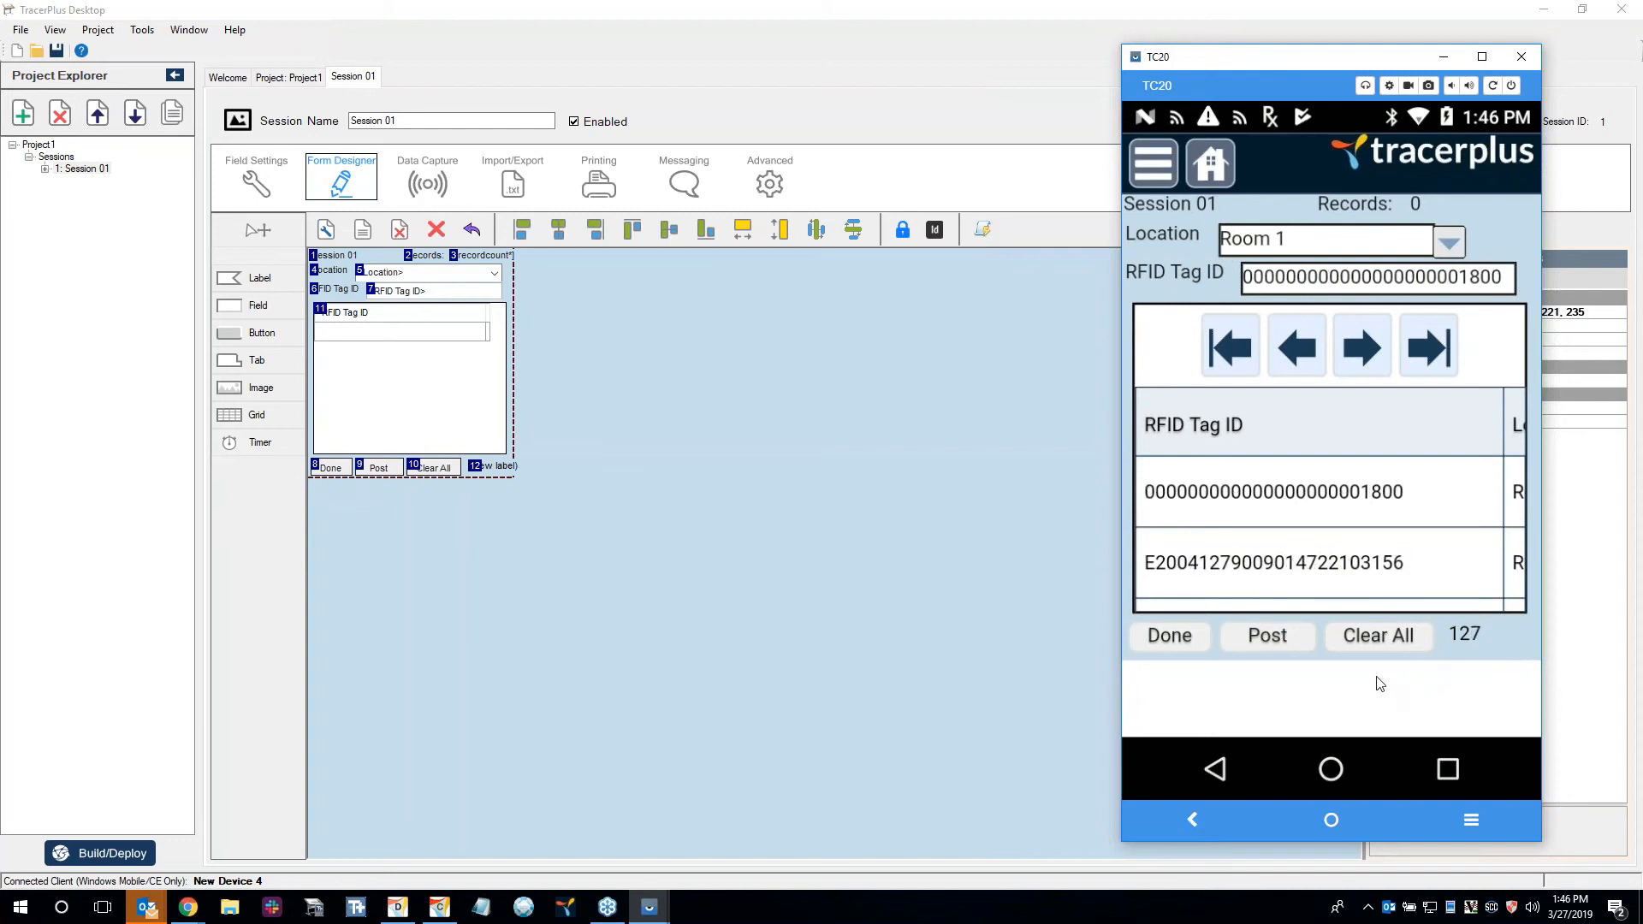
Page through the scanned RFID tags in Session 01's grid and post them as records.
left_click(1428, 352)
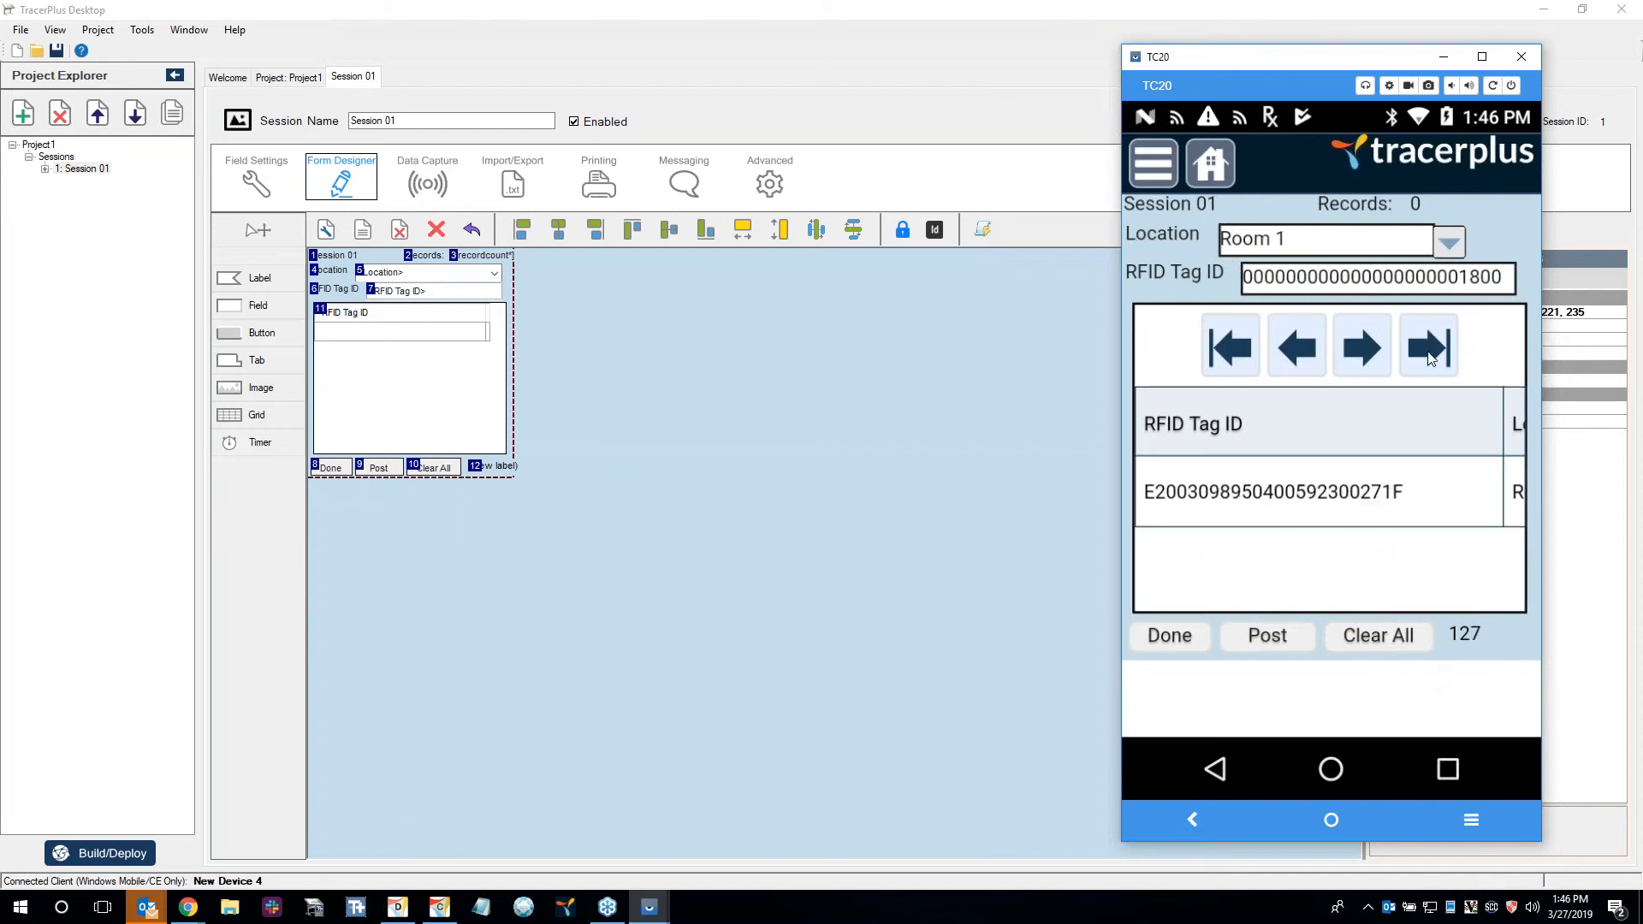
left_click(1314, 350)
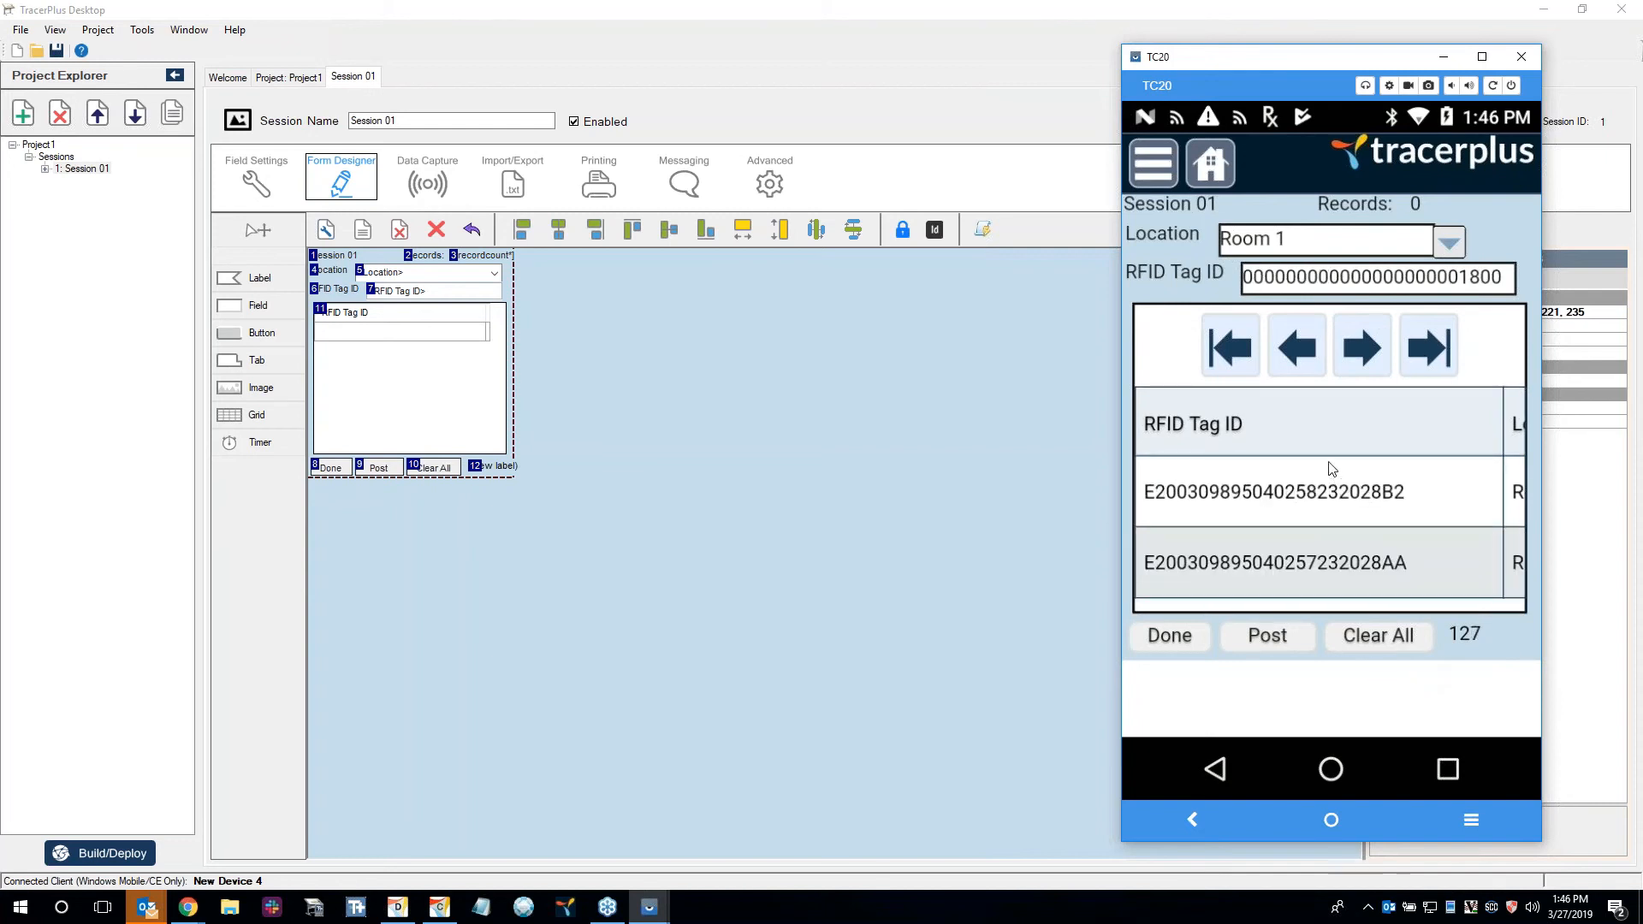
left_click(1270, 339)
left_click(1270, 339)
left_click(1271, 338)
left_click(1270, 339)
left_click(1271, 339)
left_click(1271, 339)
left_click(1271, 338)
left_click(1270, 342)
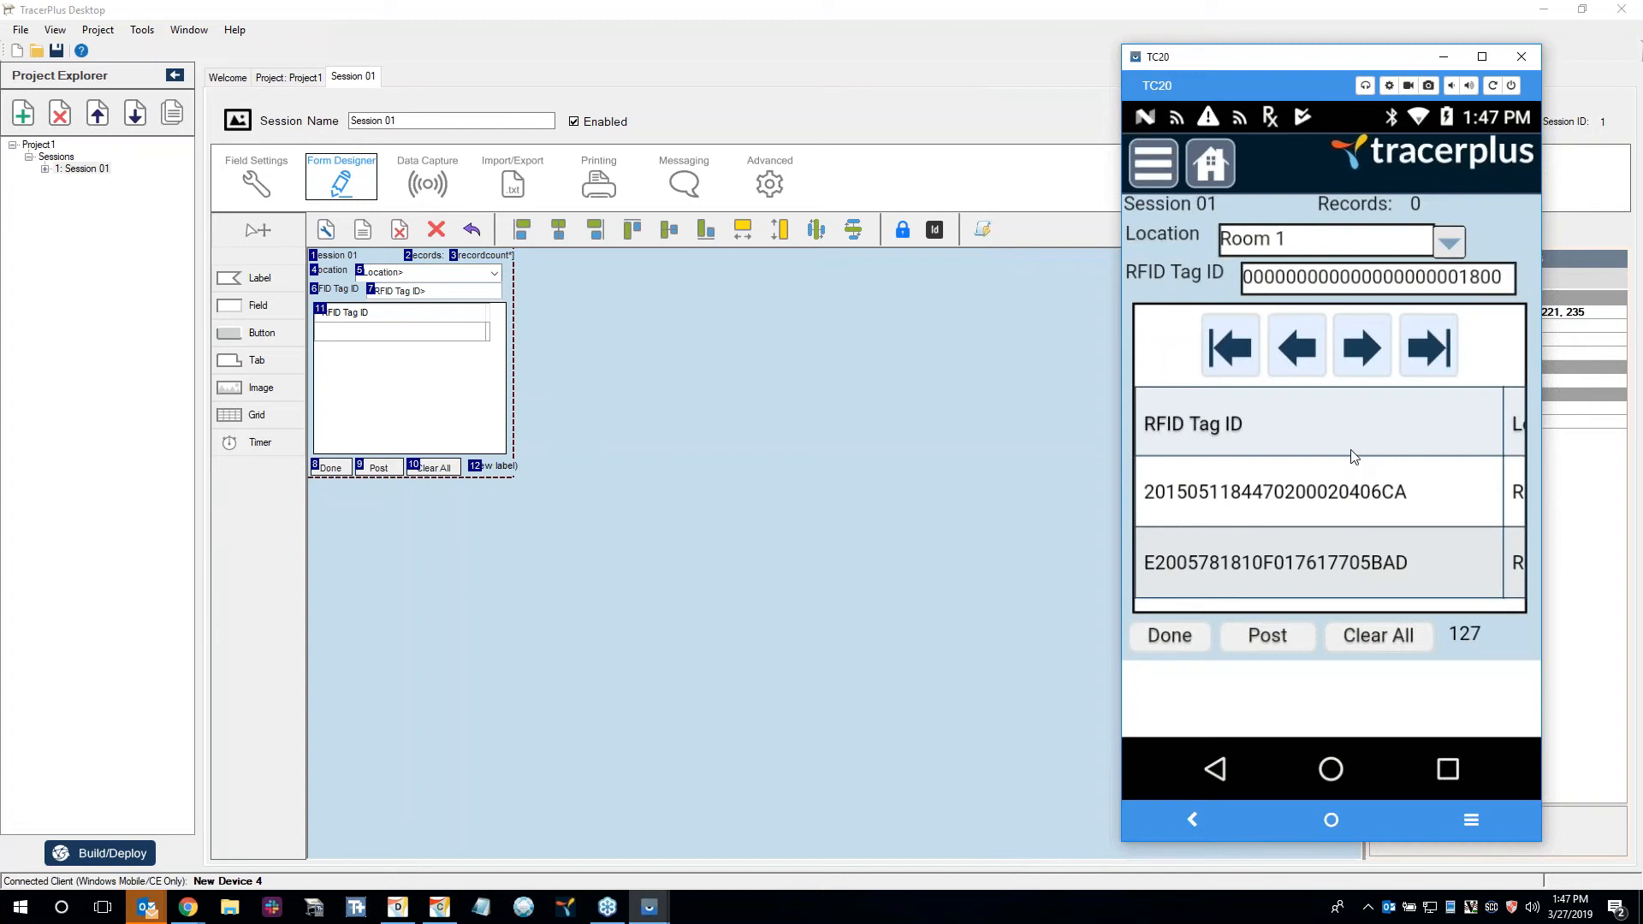
left_click(1280, 639)
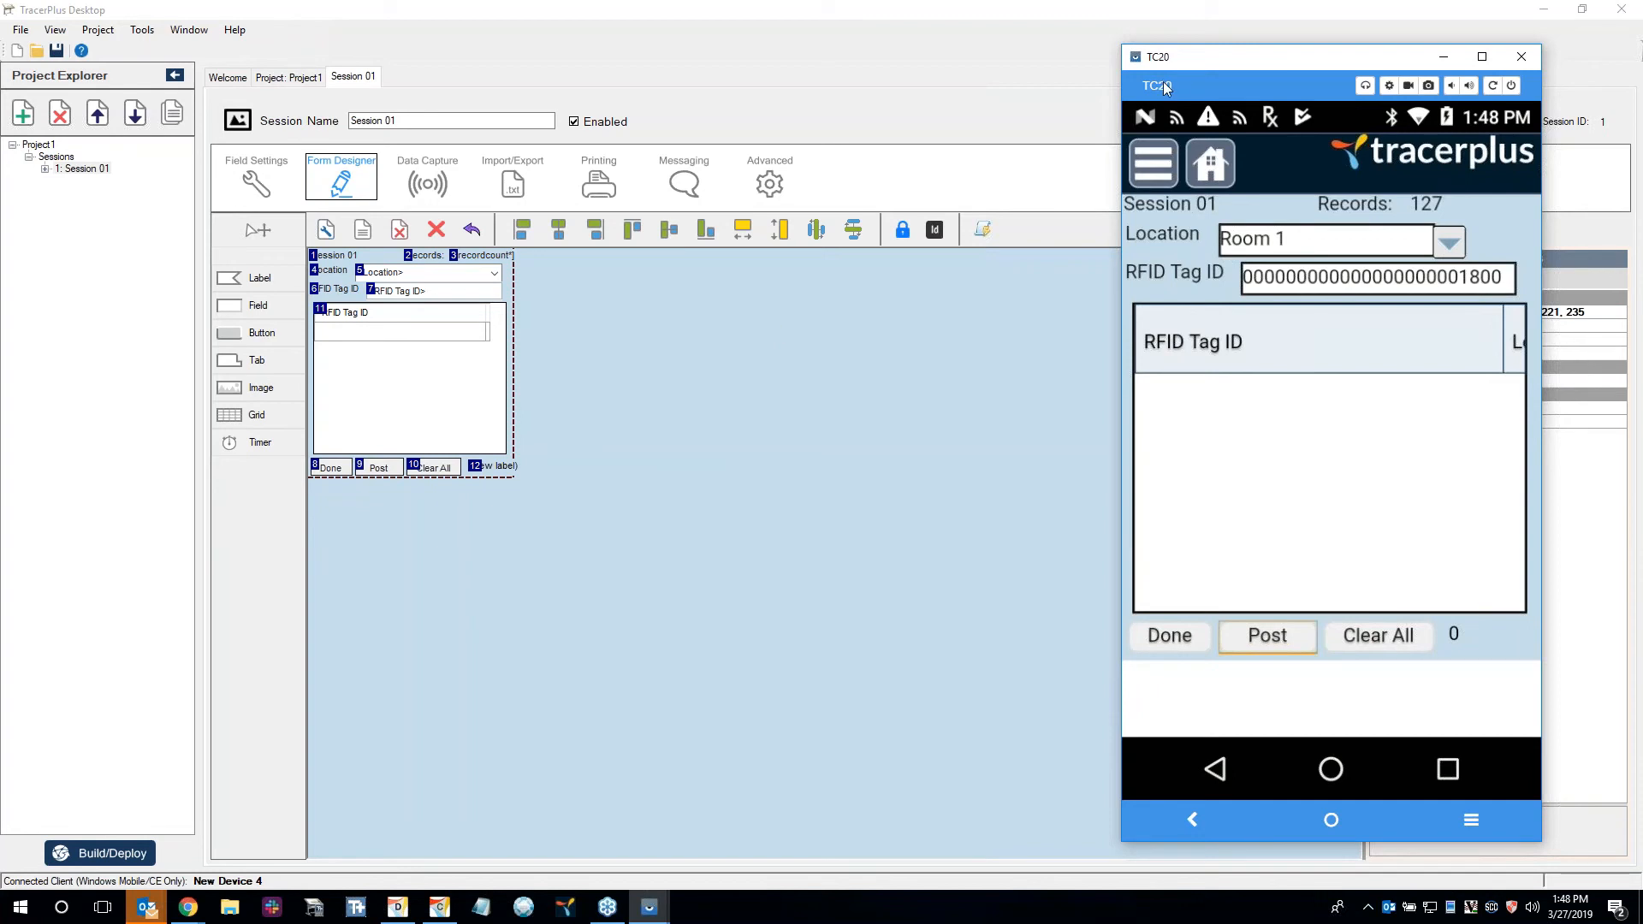
Switch to TracerPlus Desktop, open the RFID Geiger project from the Projects folder and view its Find Item session.
left_click(847, 417)
left_click(219, 85)
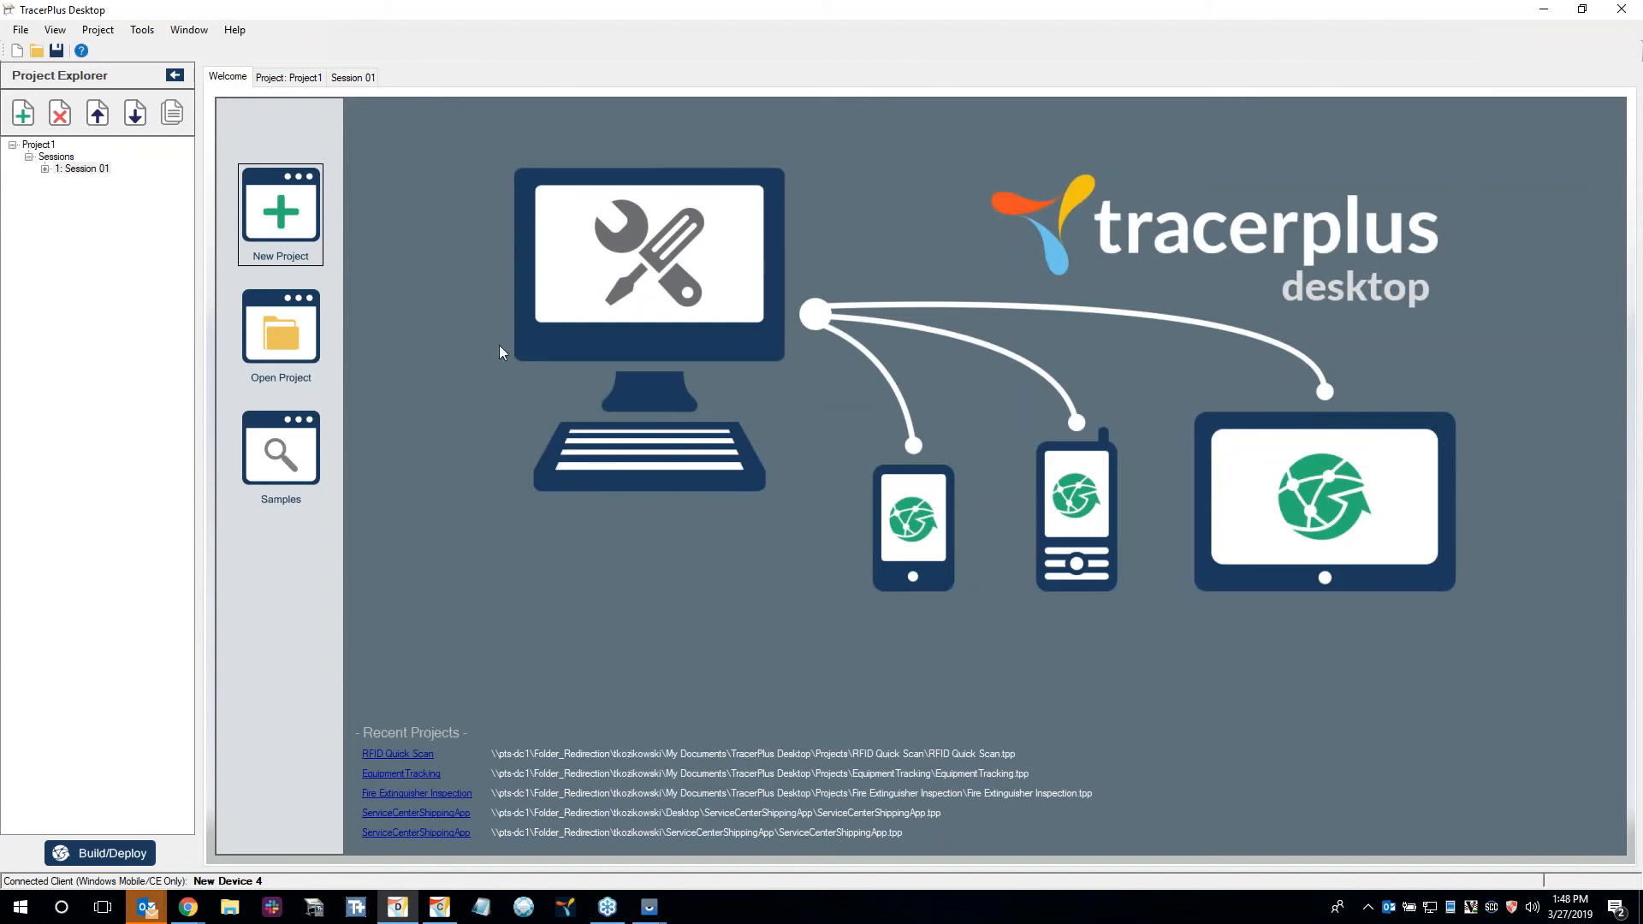
left_click(322, 333)
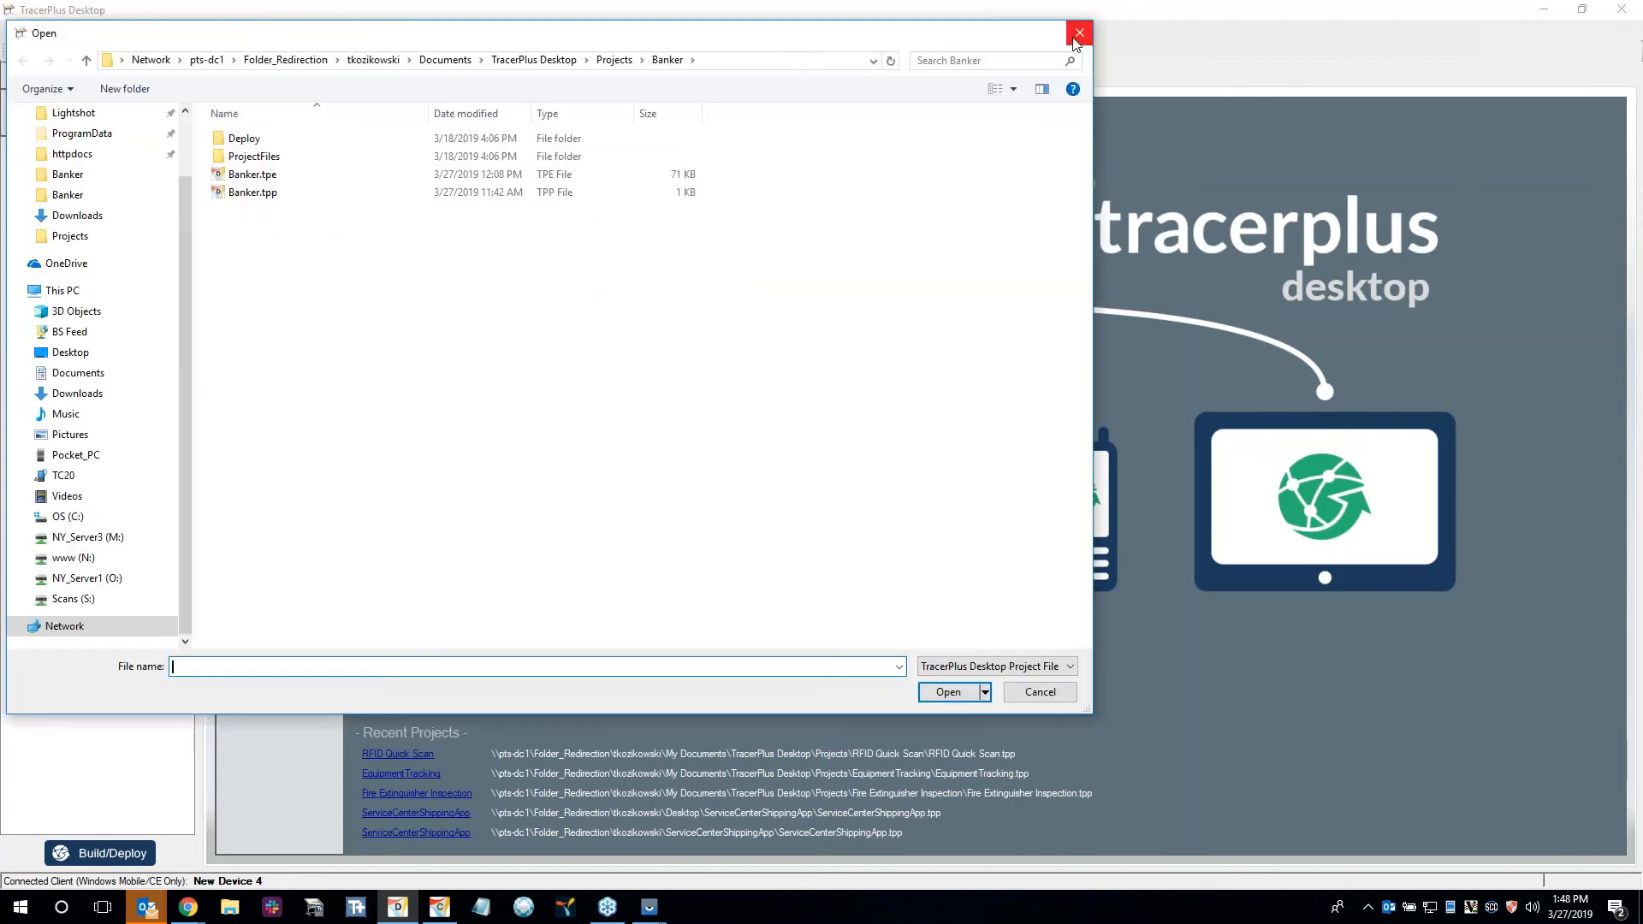
left_click(614, 60)
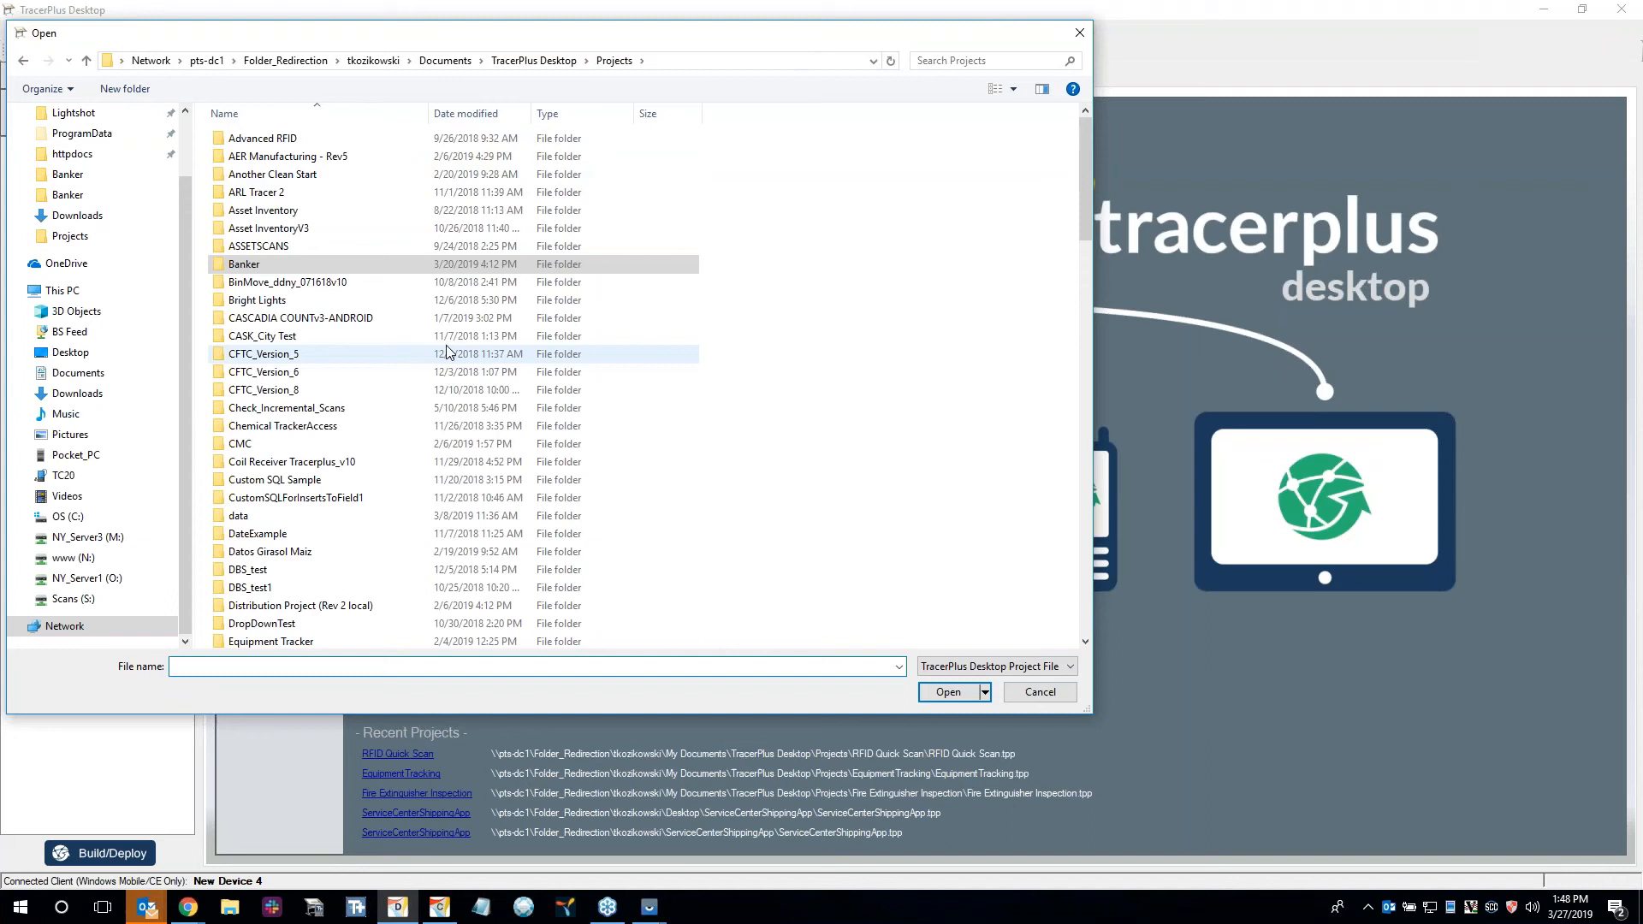
scroll(439, 357, "down", 20)
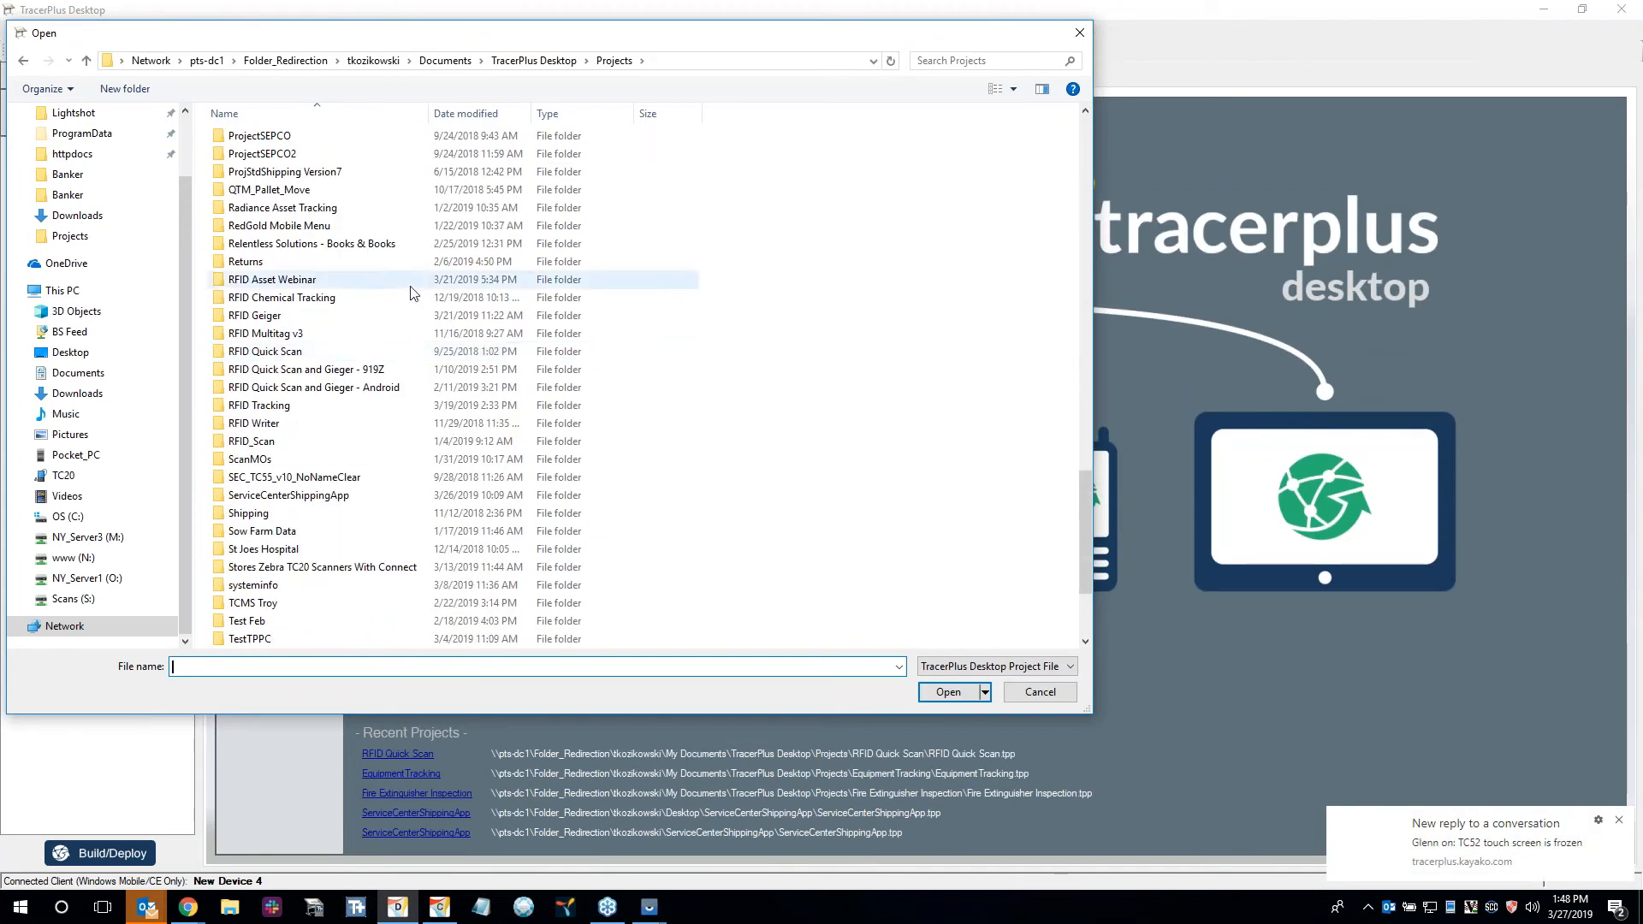
double_click(324, 316)
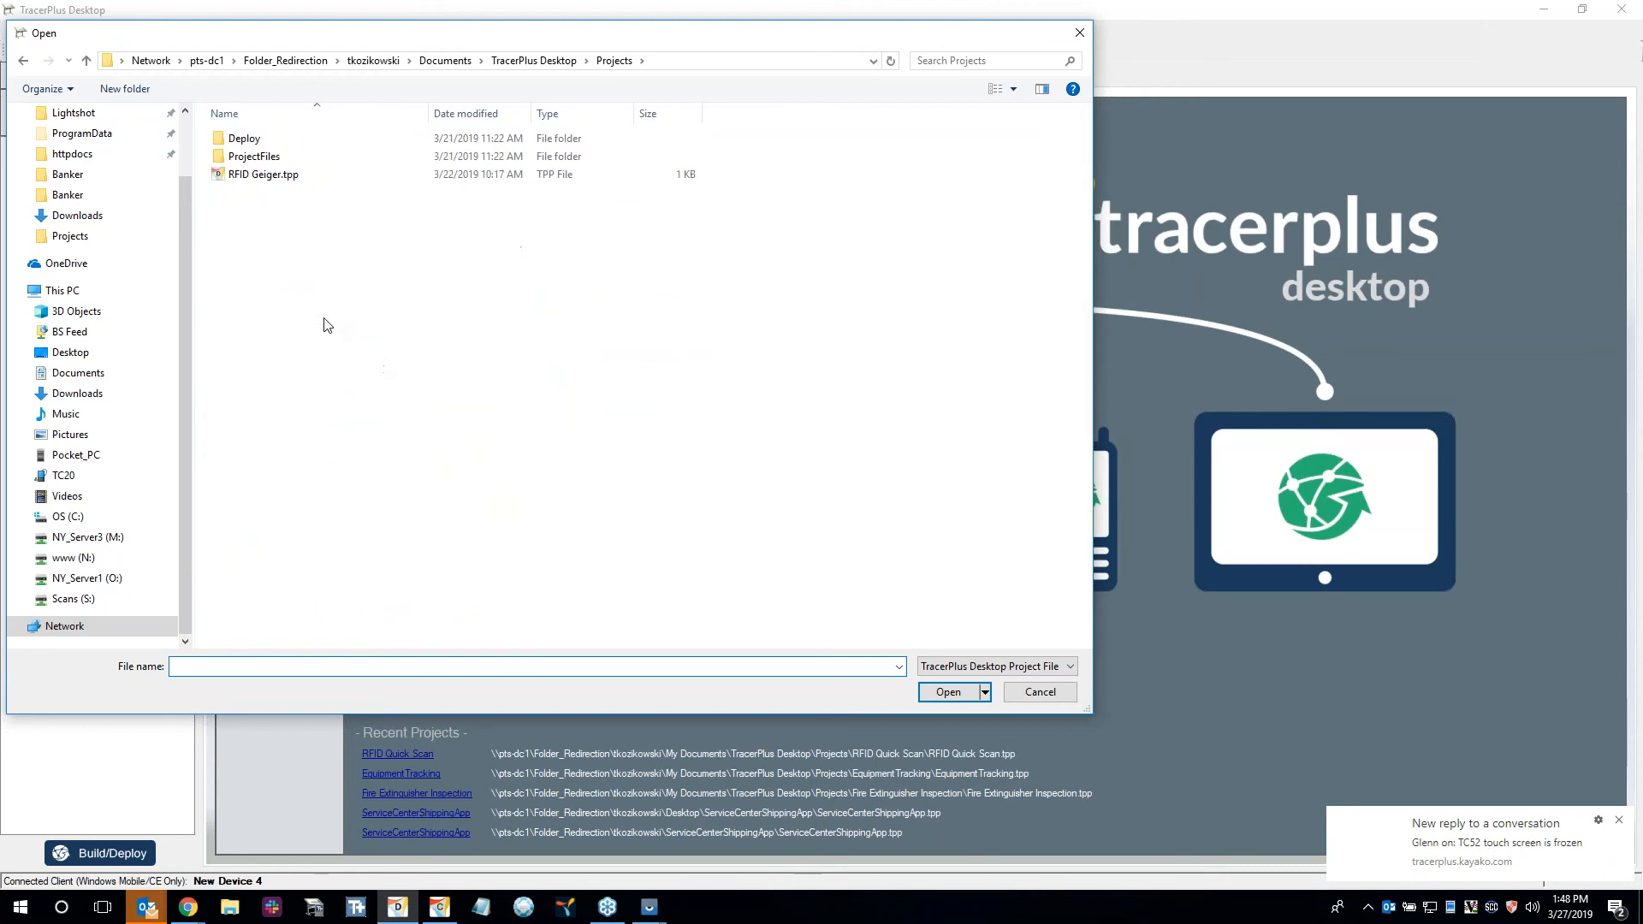
double_click(303, 175)
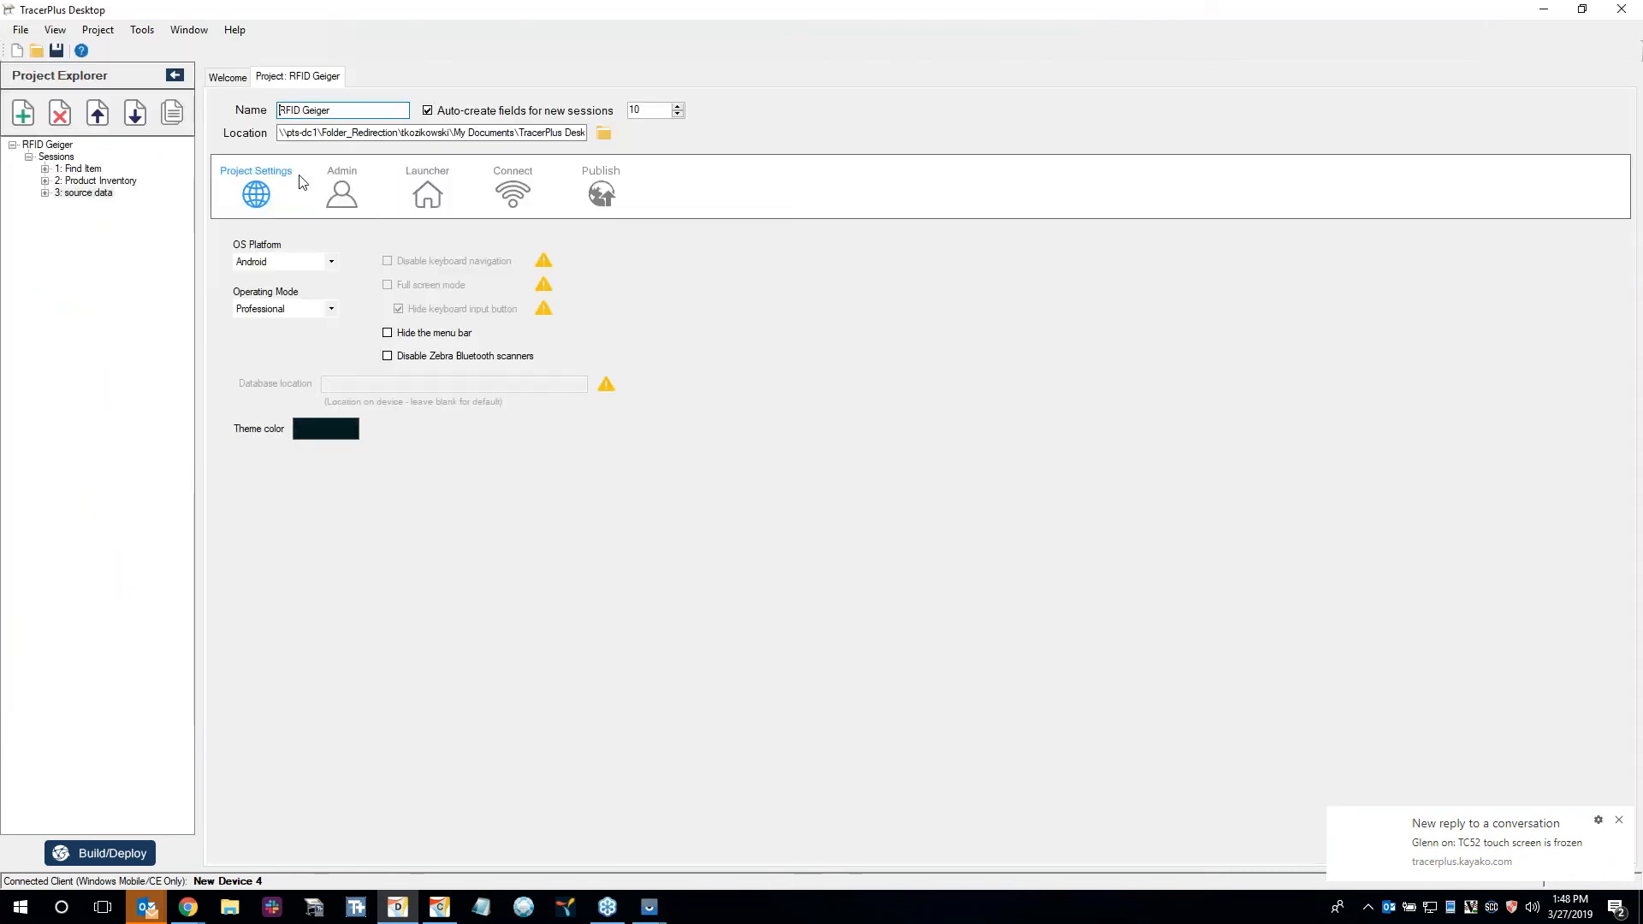
double_click(79, 169)
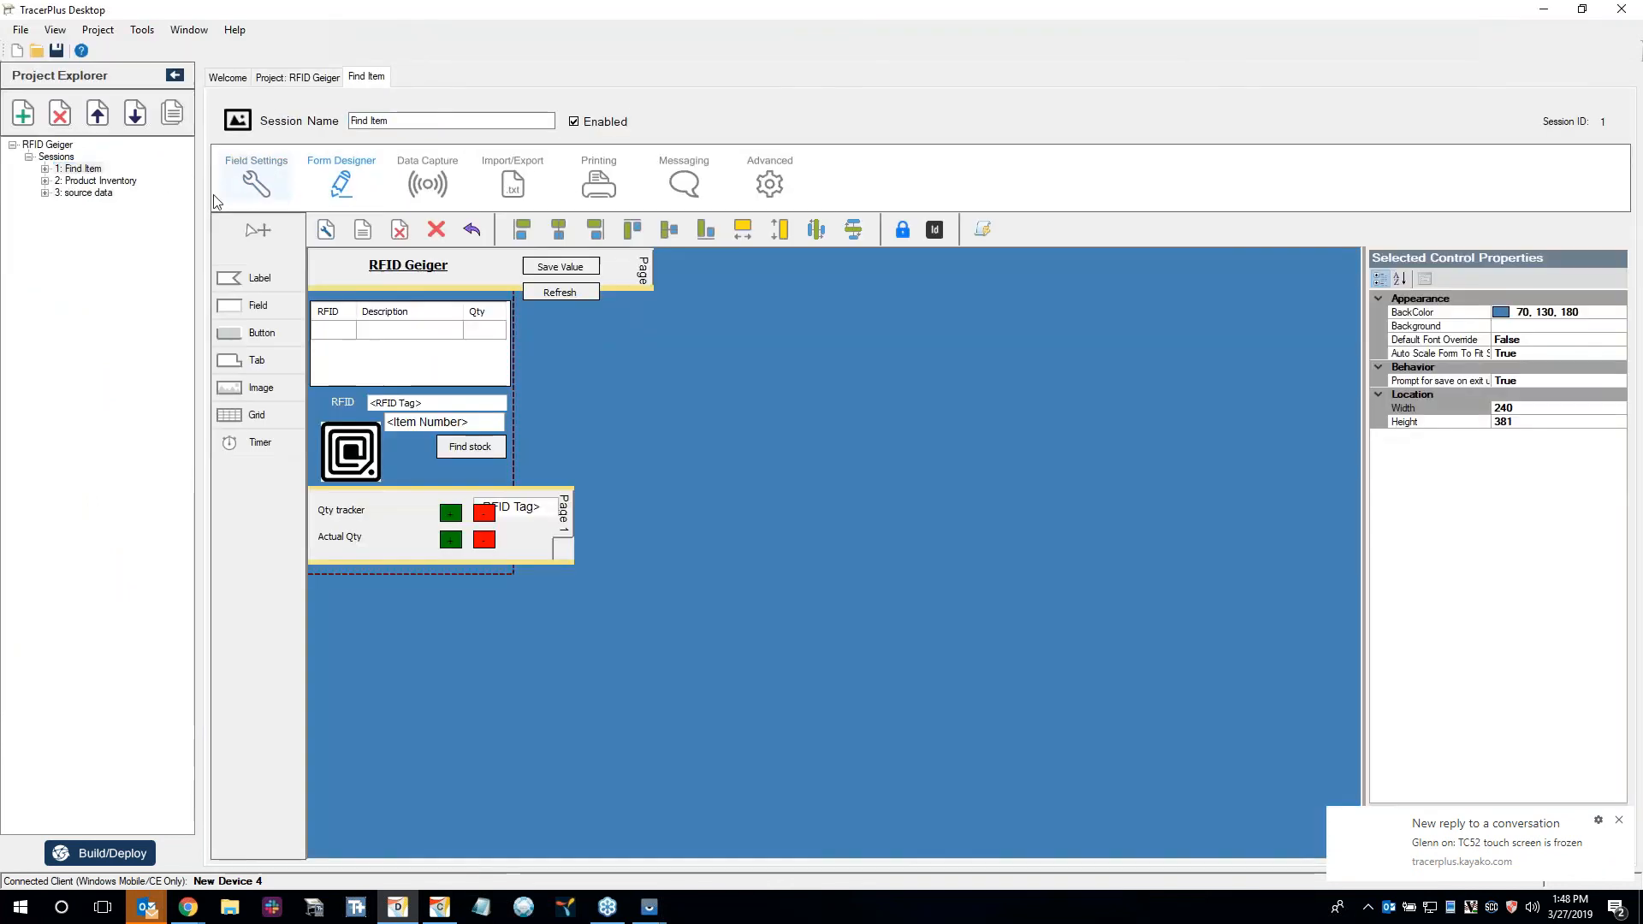
Open the RFID Chemical Tracking project from the Projects folder, saving changes to the project currently open.
left_click(227, 77)
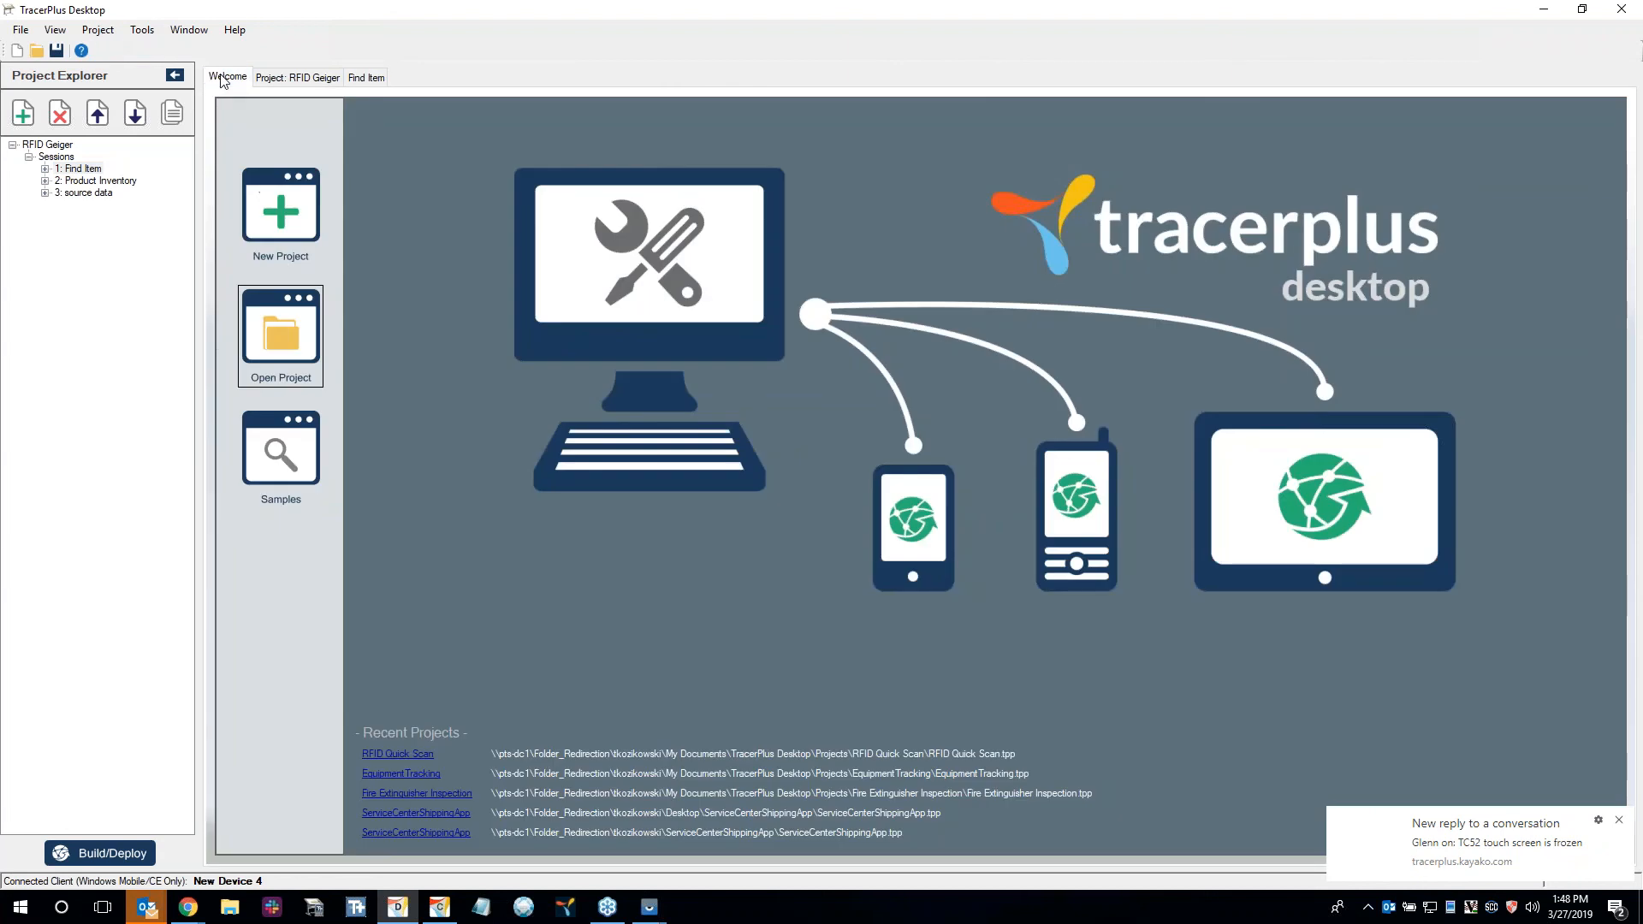
left_click(275, 342)
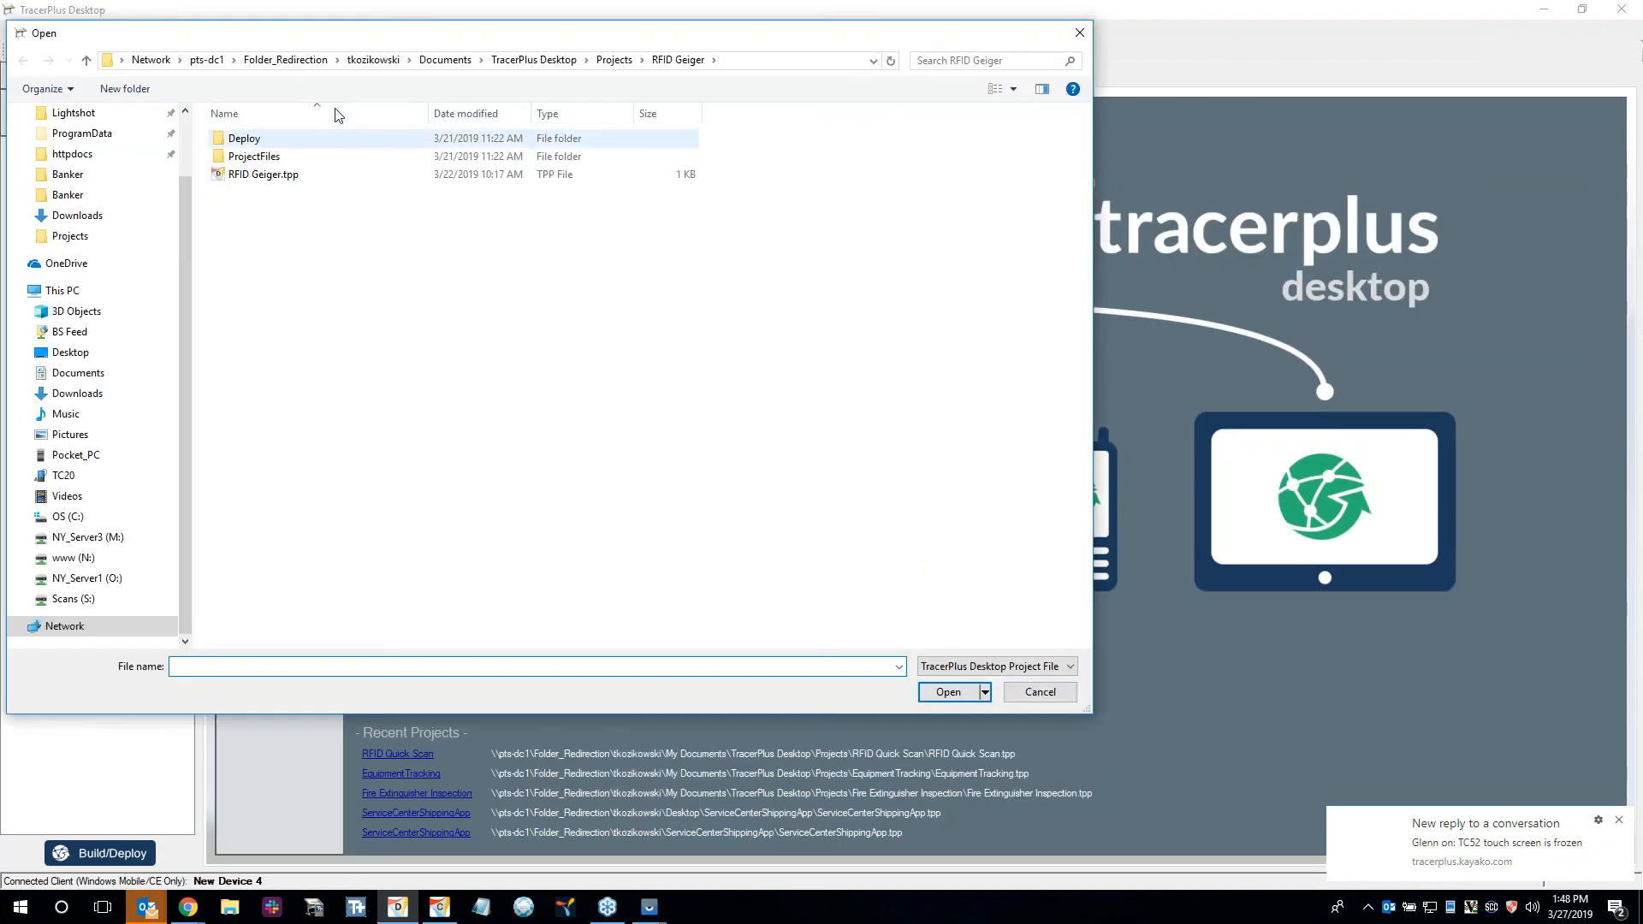
left_click(614, 59)
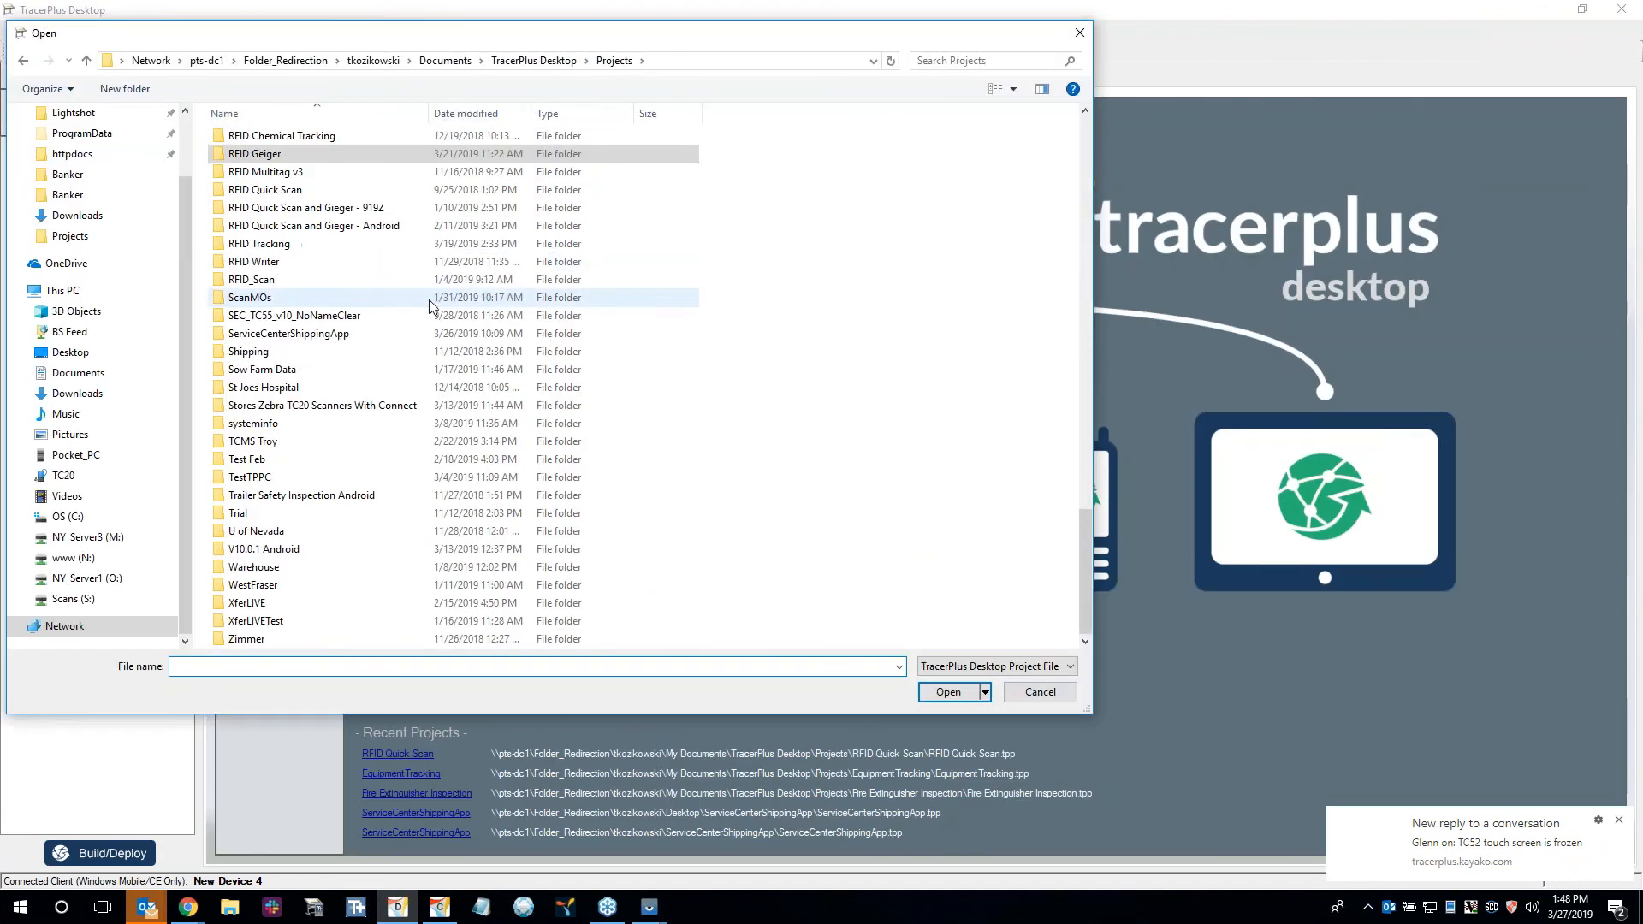
scroll(359, 274, "up", 1)
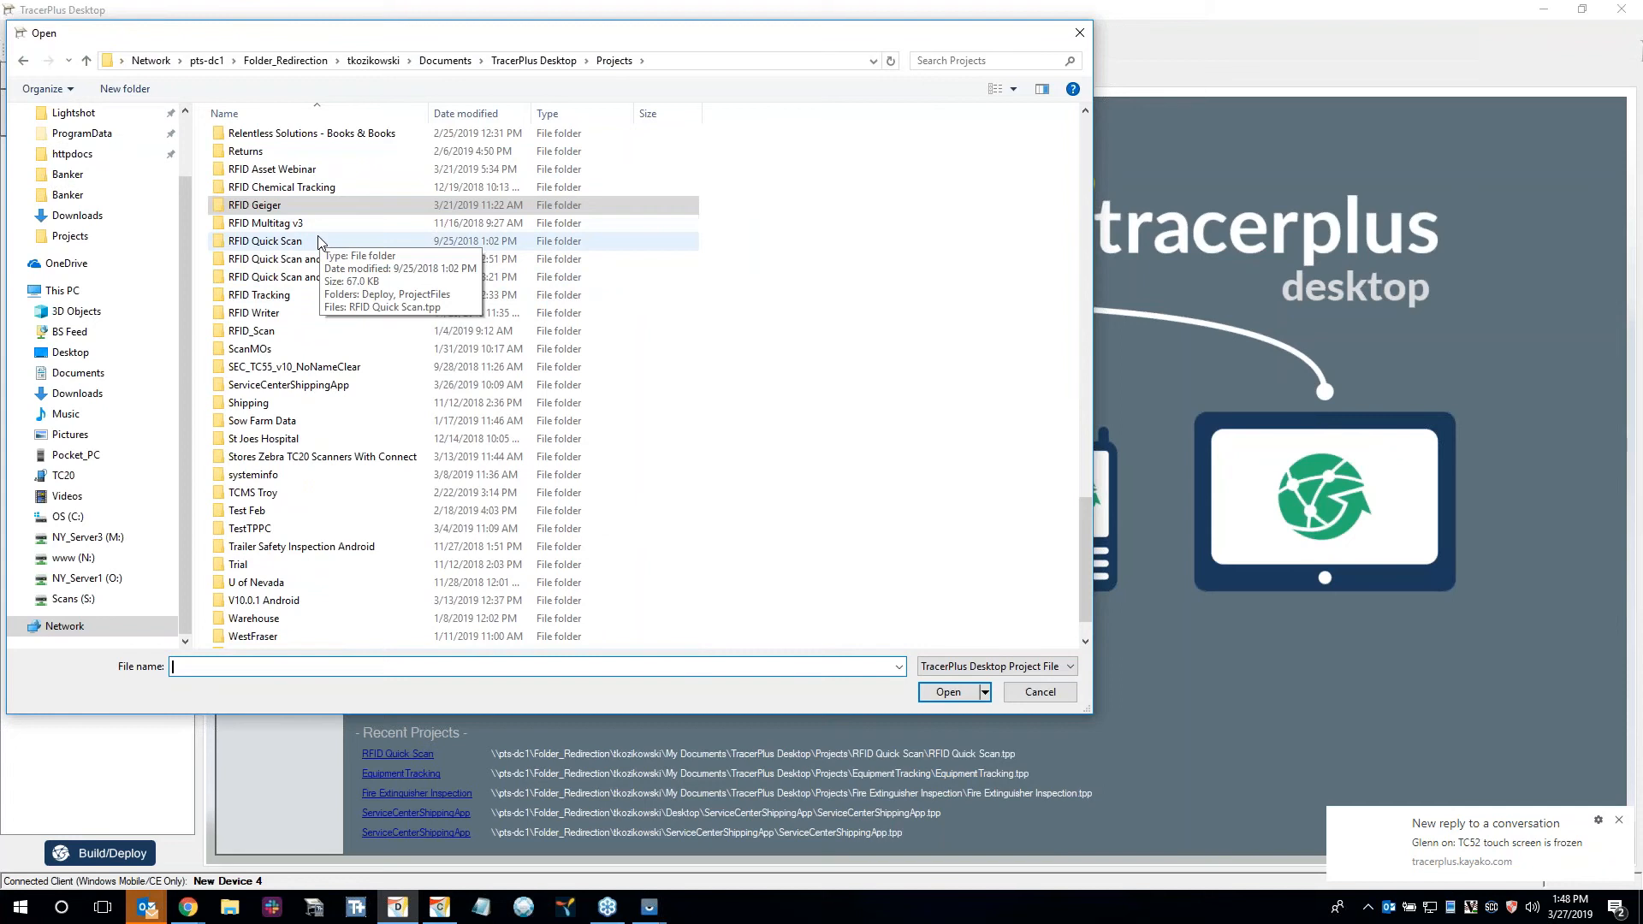
double_click(330, 188)
double_click(325, 174)
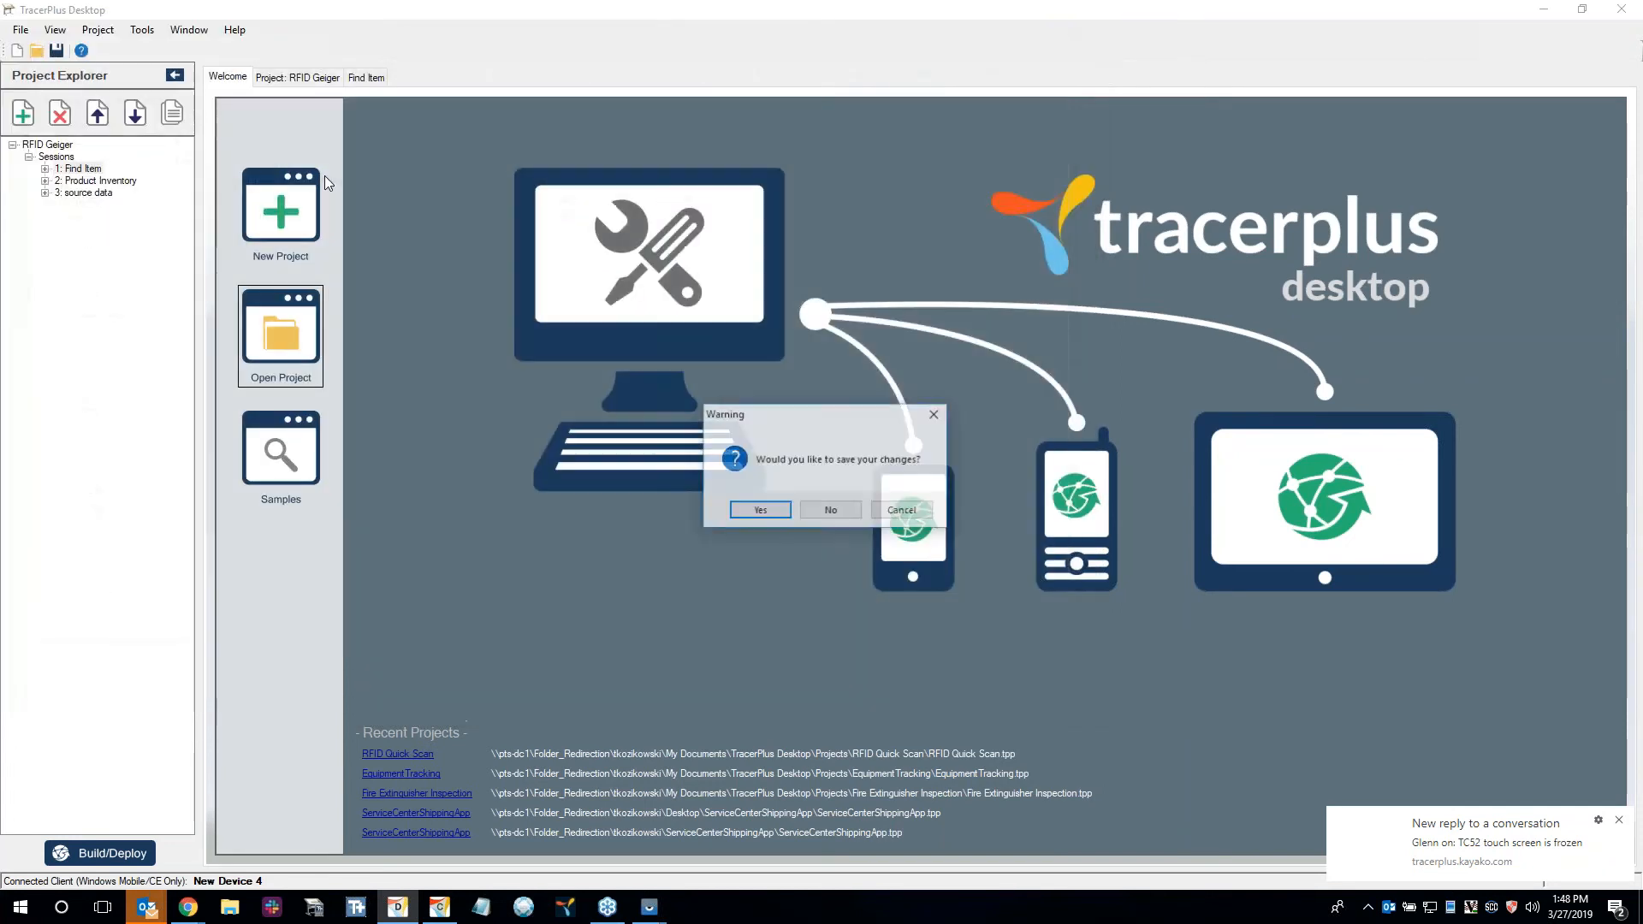
left_click(760, 511)
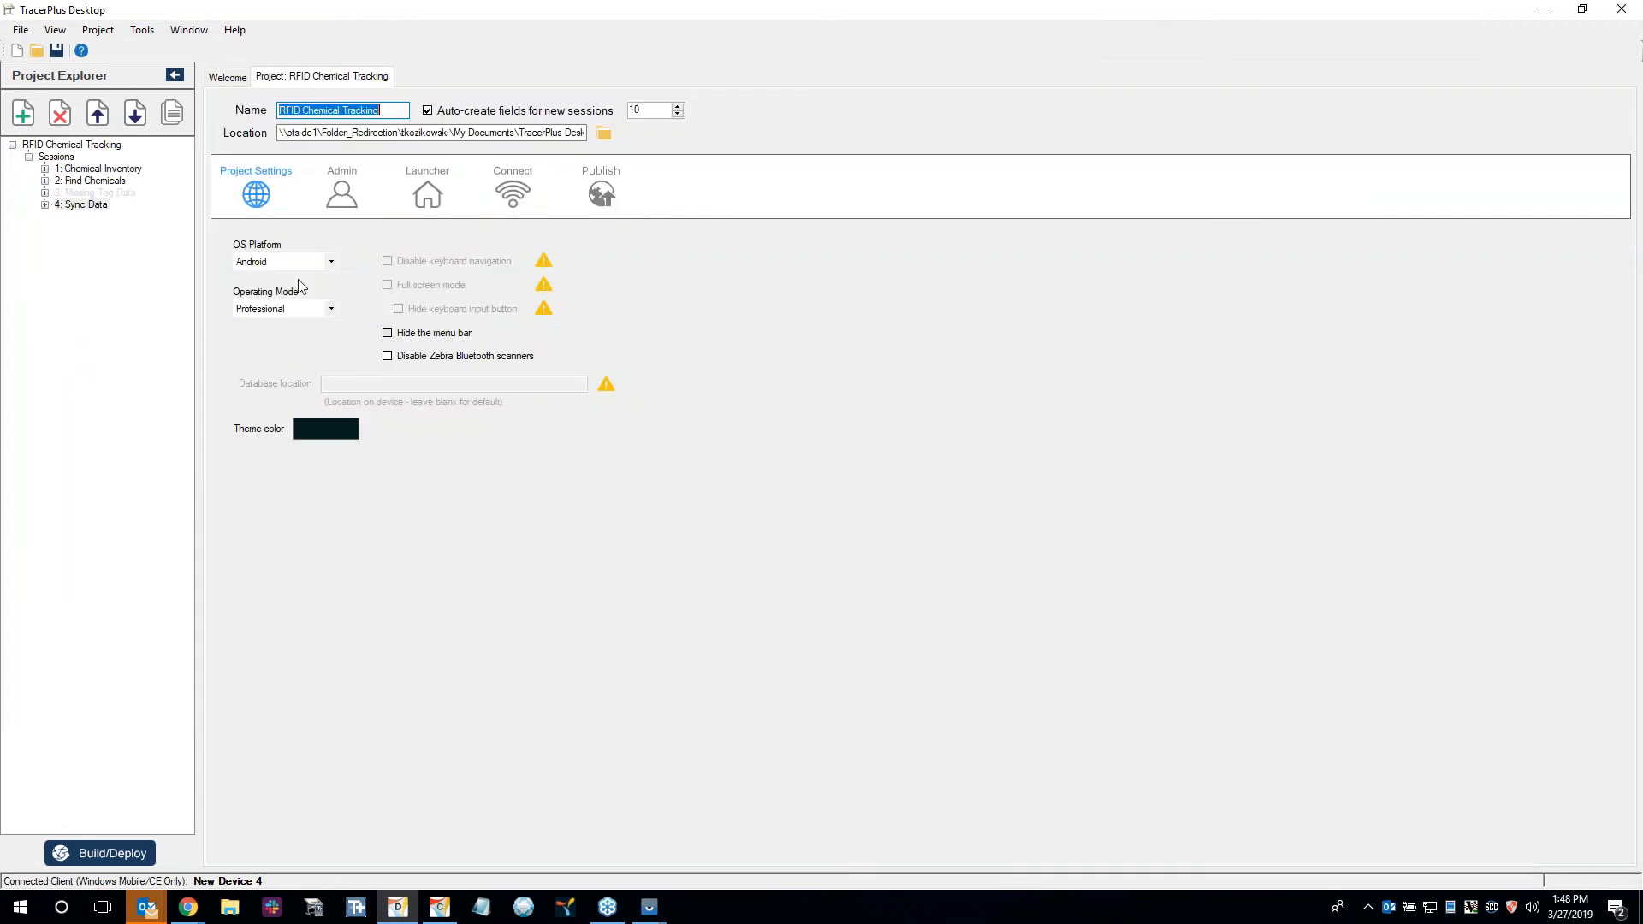
Examine the form designs of the Chemical Inventory and Find Chemicals sessions.
double_click(118, 179)
double_click(118, 170)
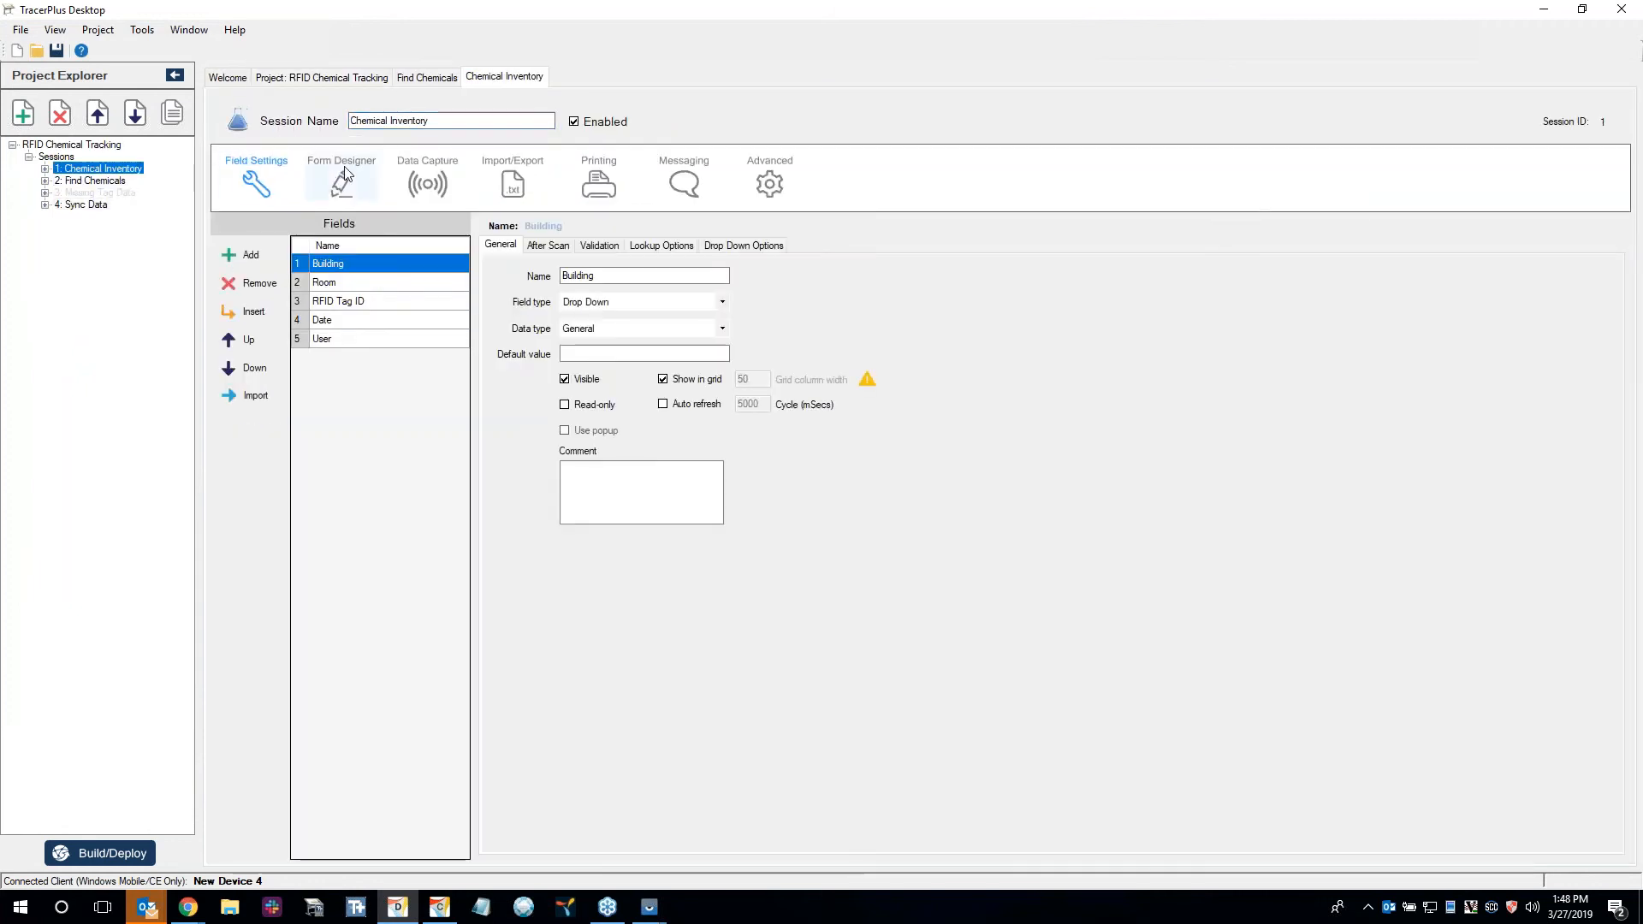
left_click(365, 177)
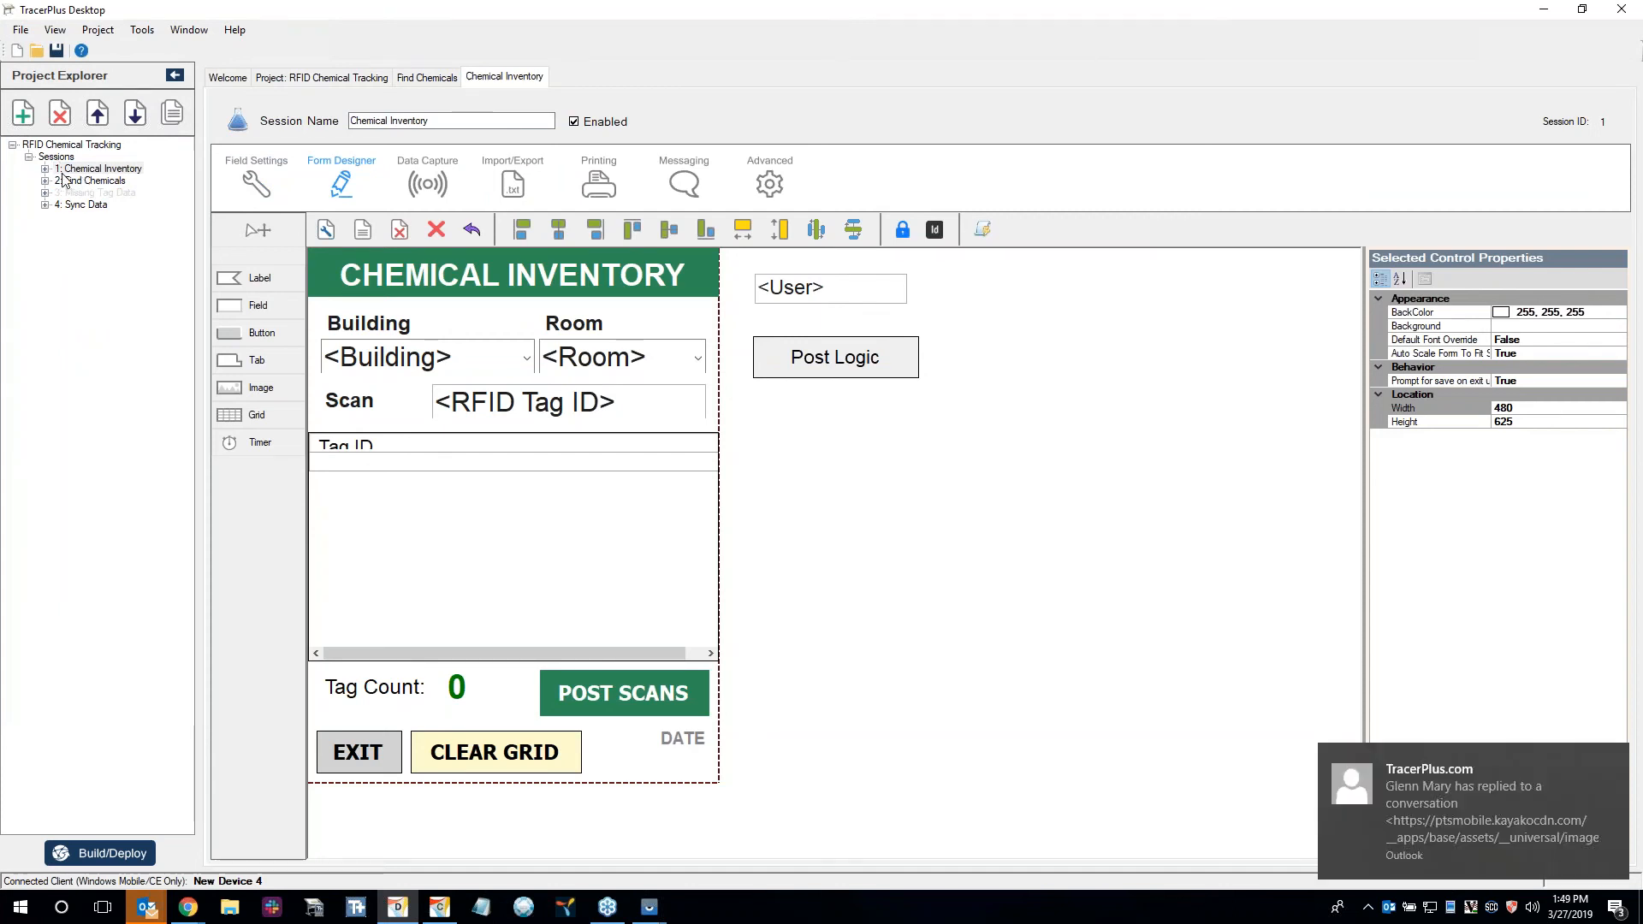
left_click(436, 909)
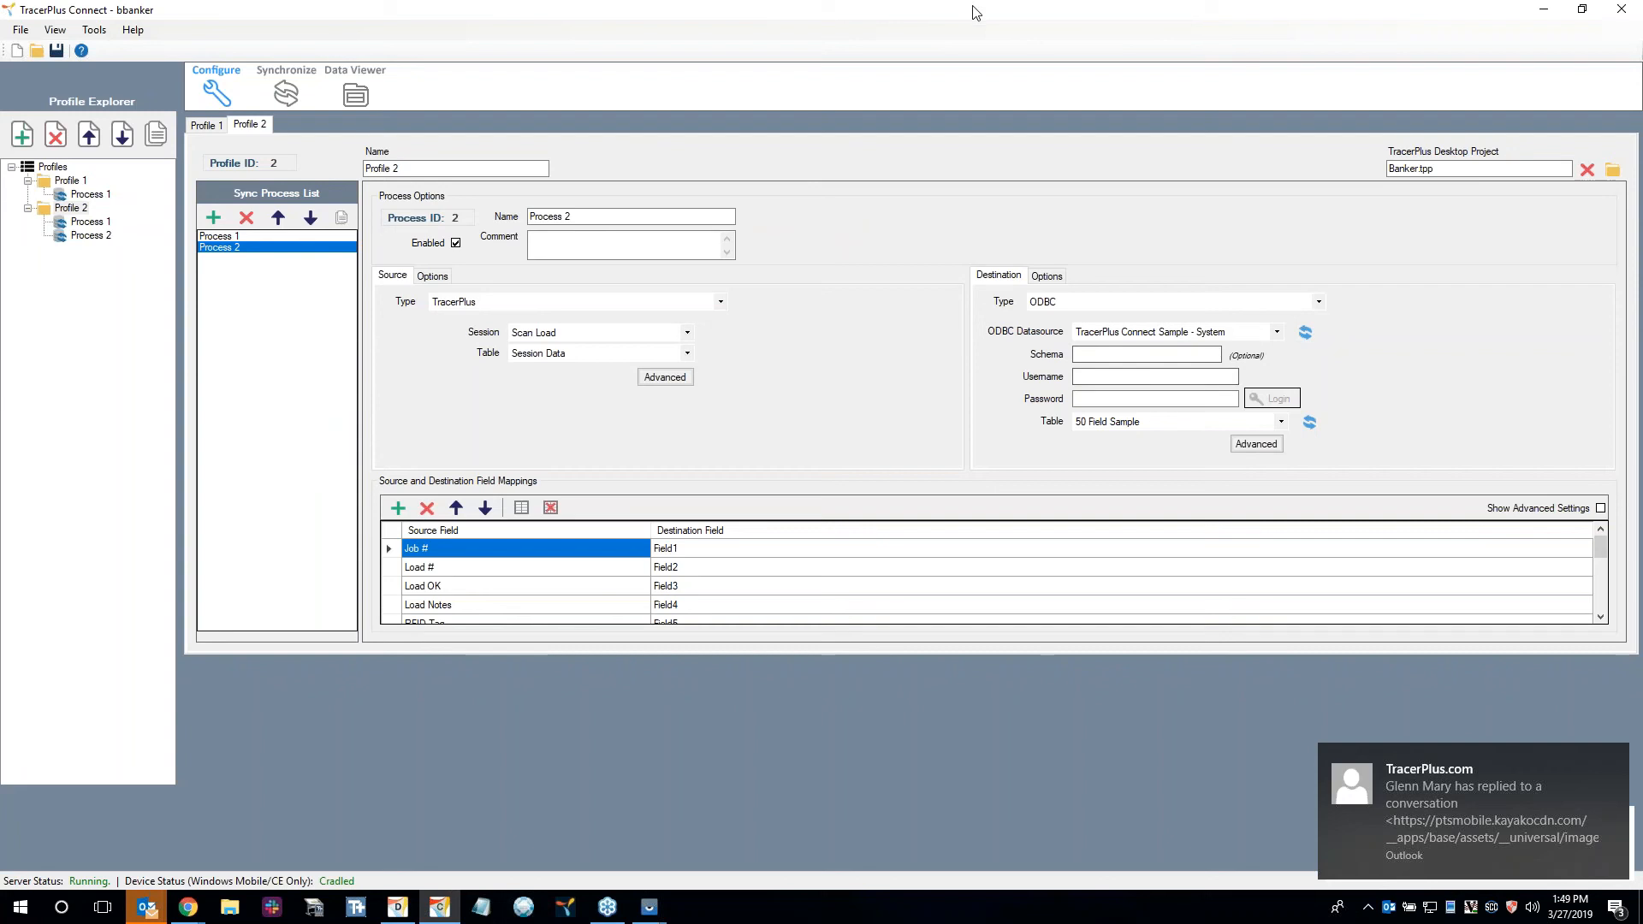
left_click(436, 909)
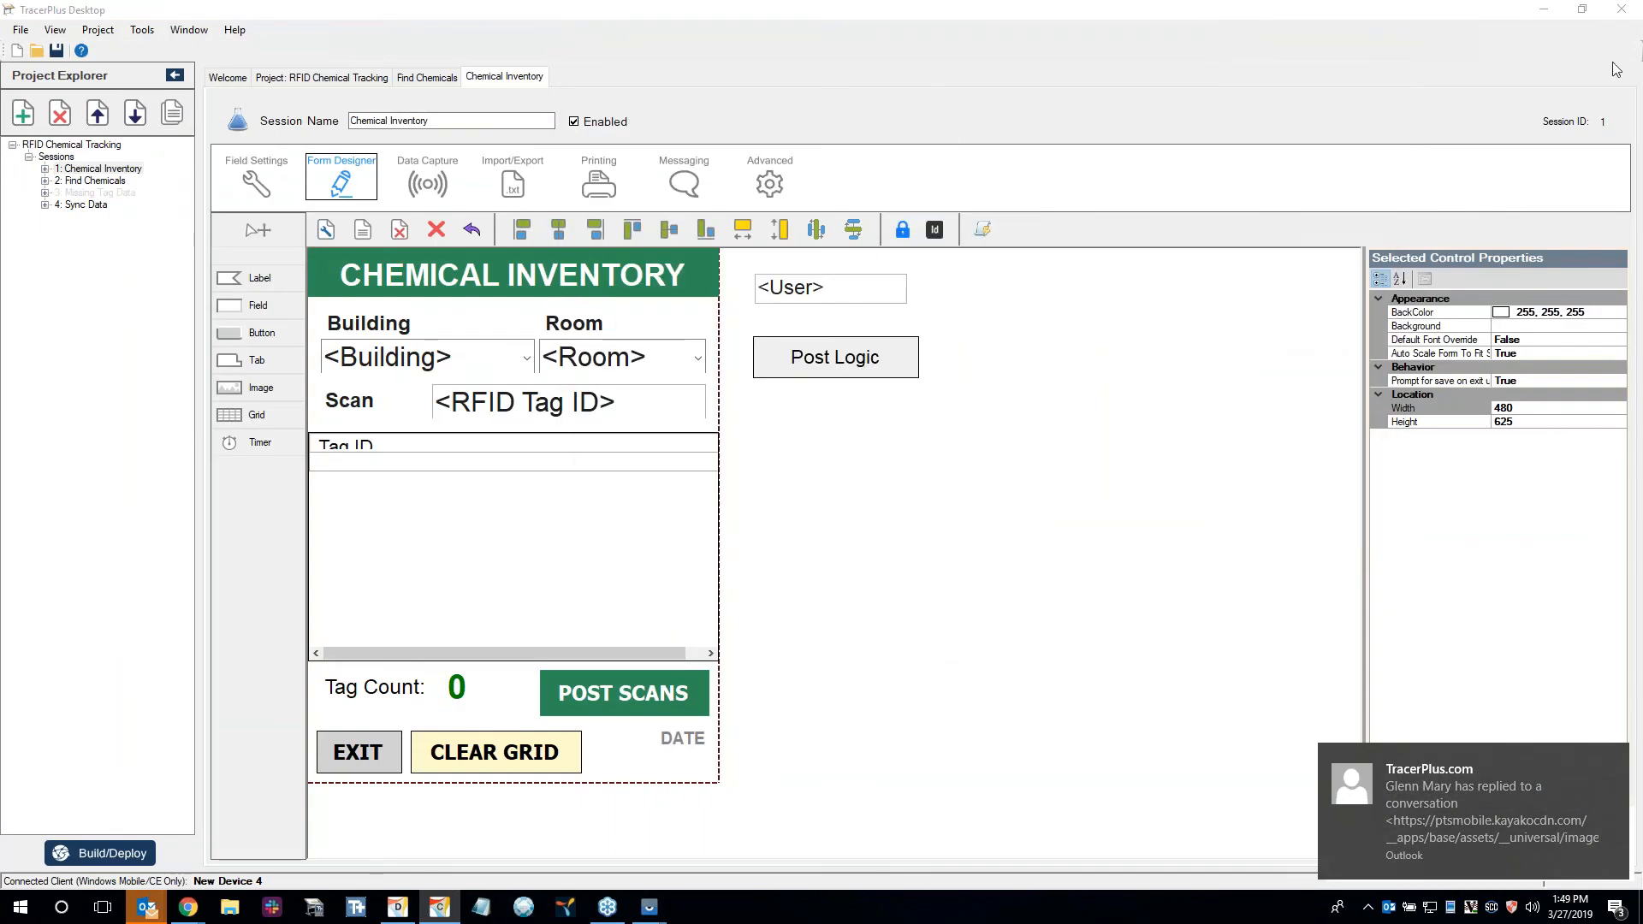
left_click(111, 182)
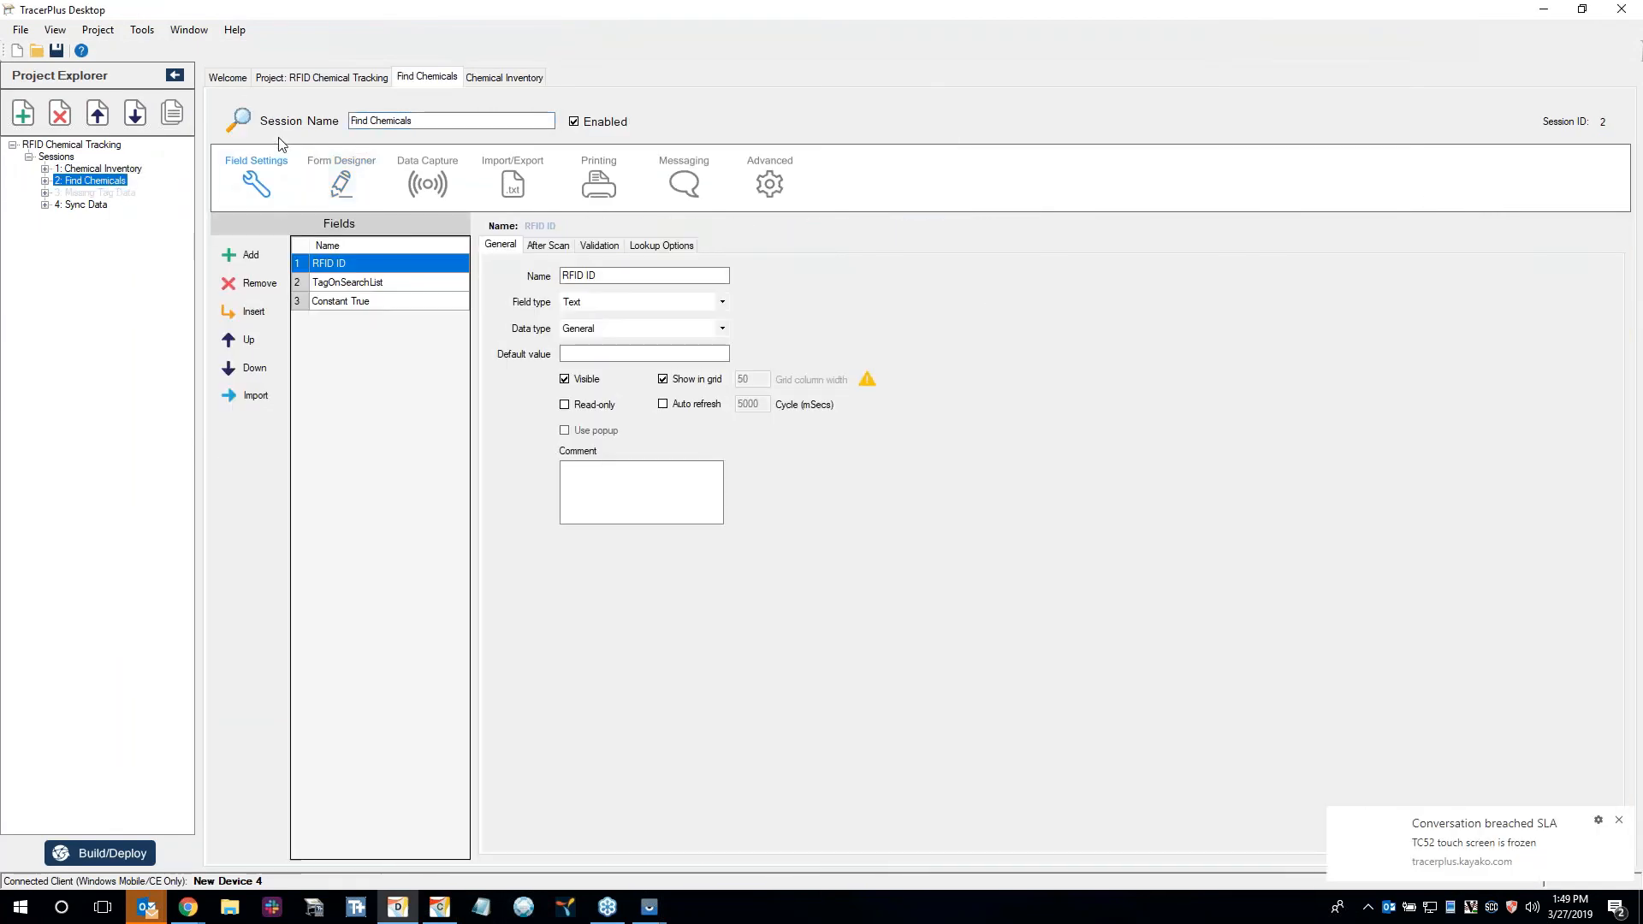
left_click(340, 185)
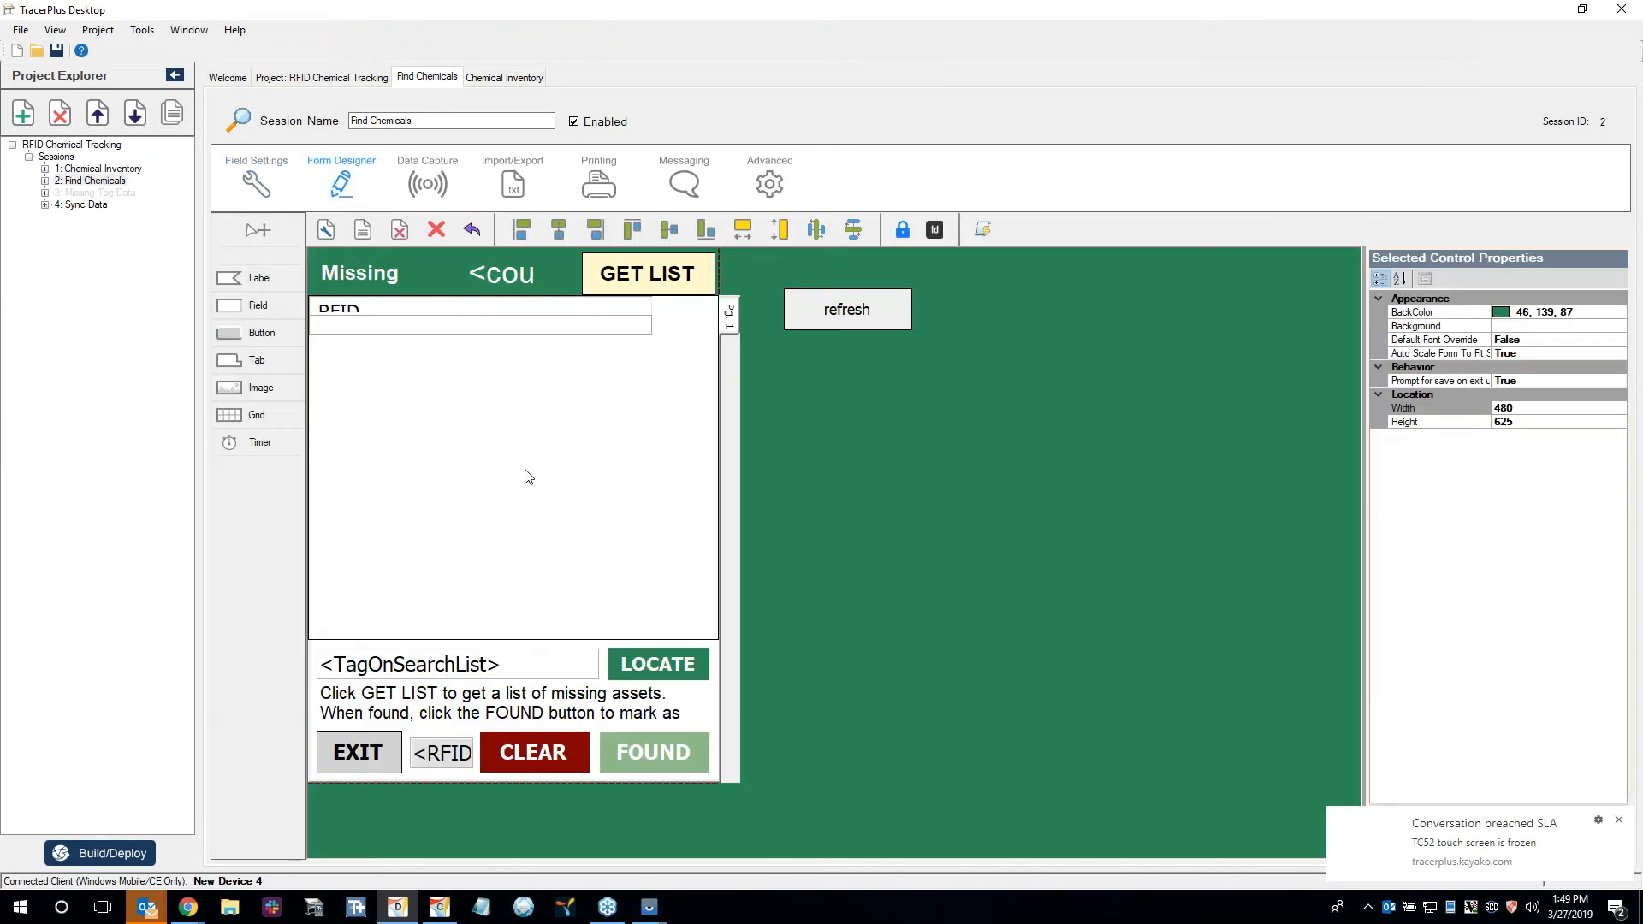
Check the RFID Chemical Tracking project's settings and return to the Find Chemicals form.
key("alt+Tab")
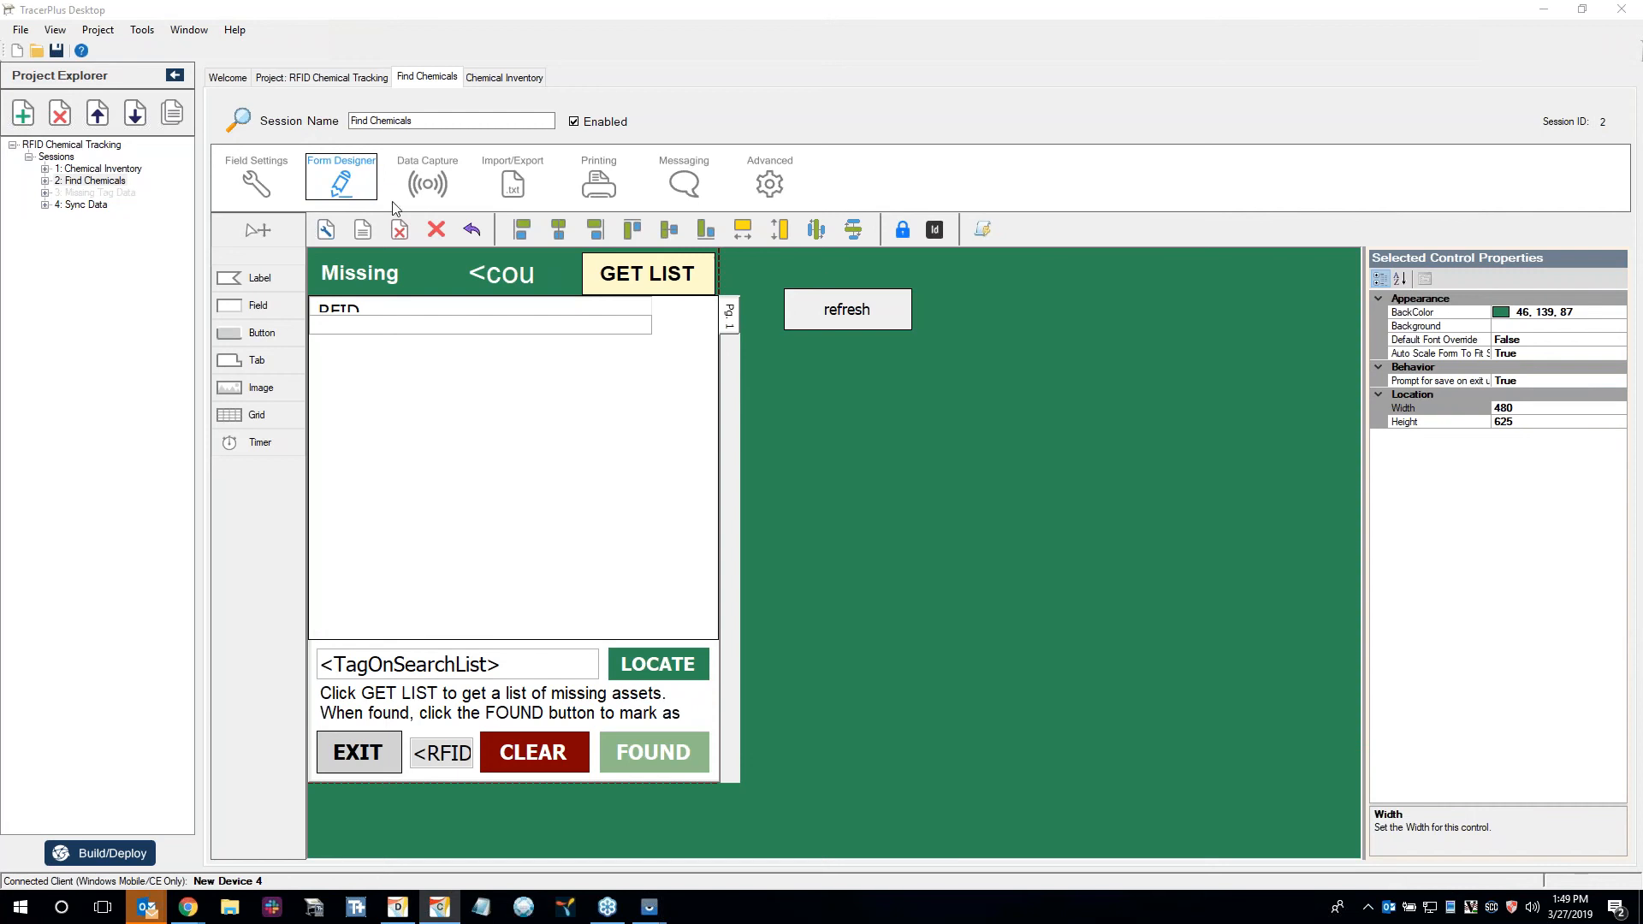
left_click(342, 80)
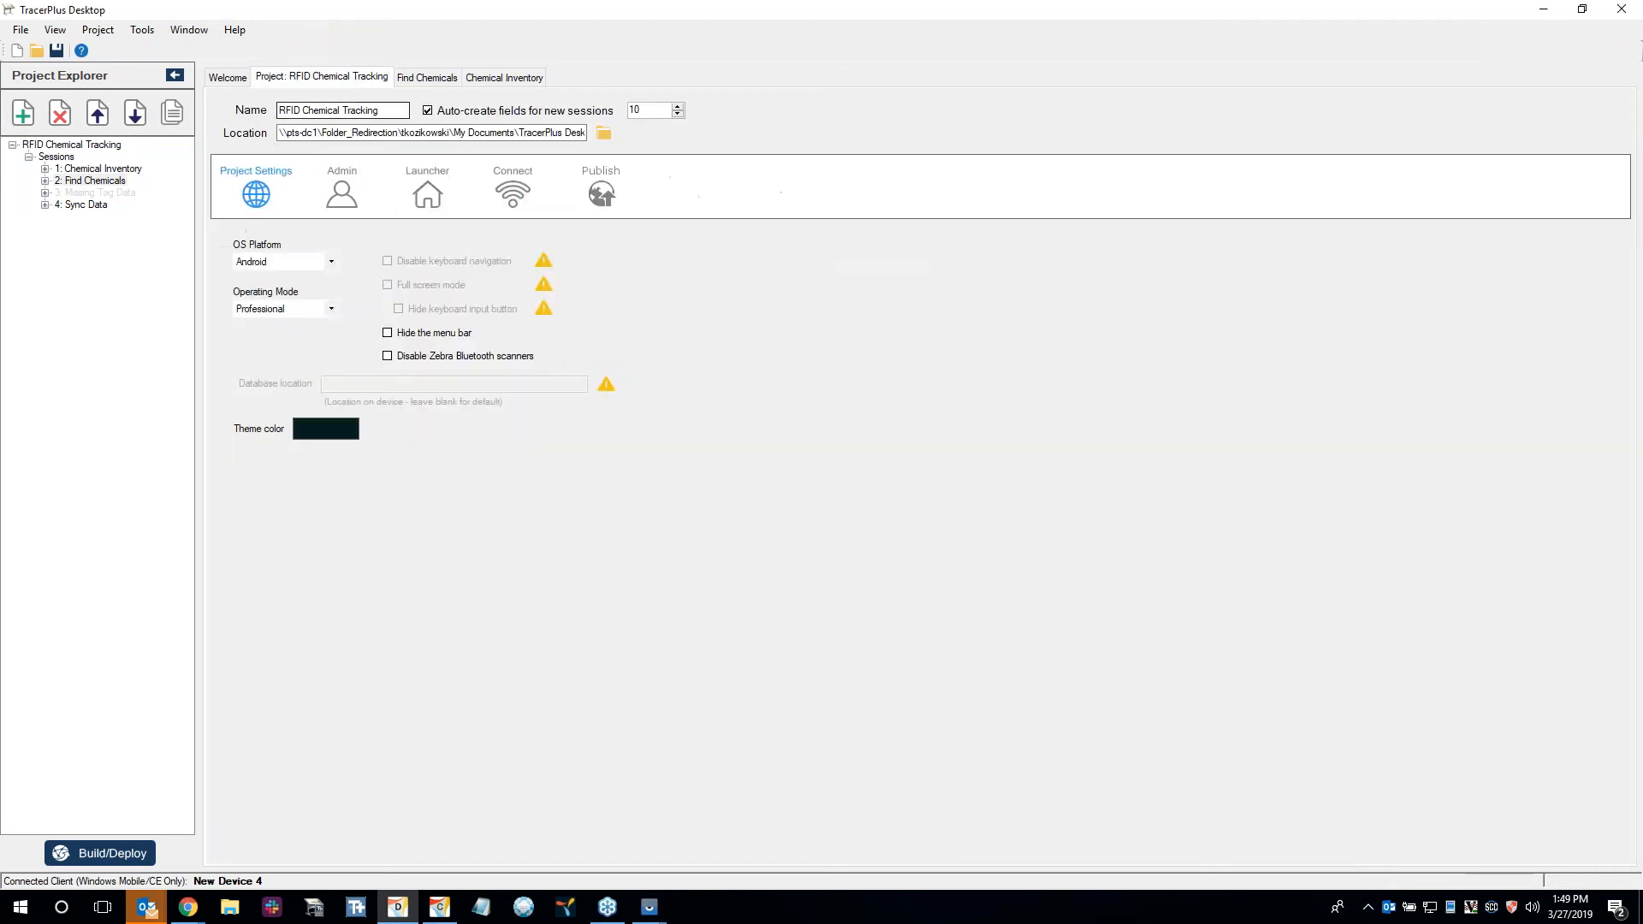
left_click(432, 79)
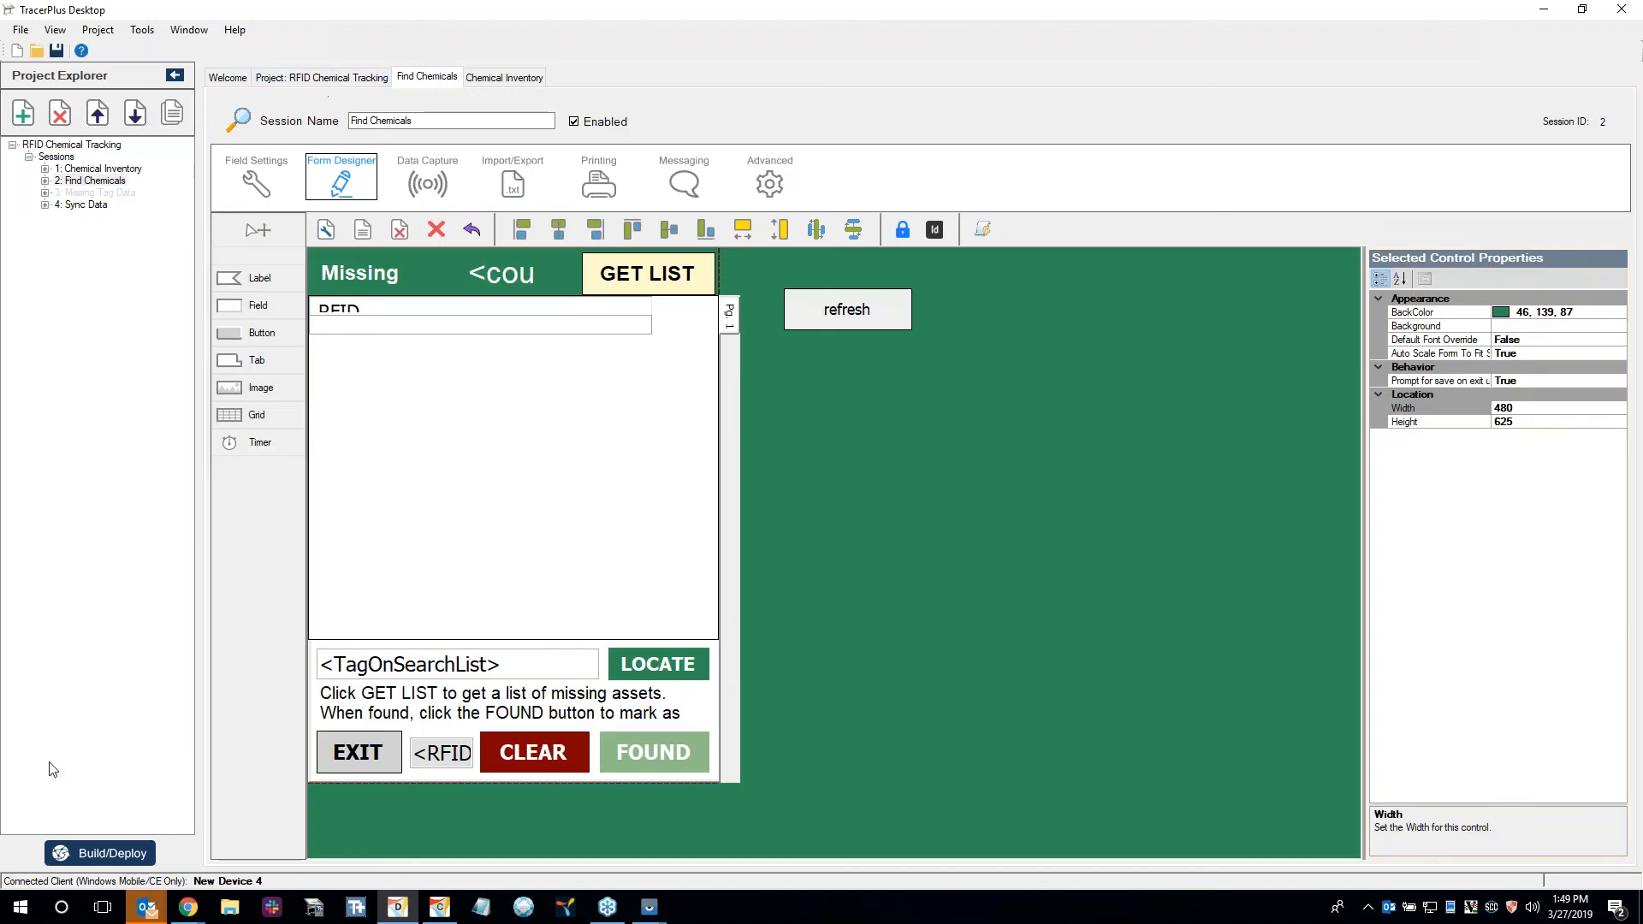
Build and deploy RFID Chemical Tracking for Android using the Deploy Server, and switch to the TC20 device window.
left_click(135, 853)
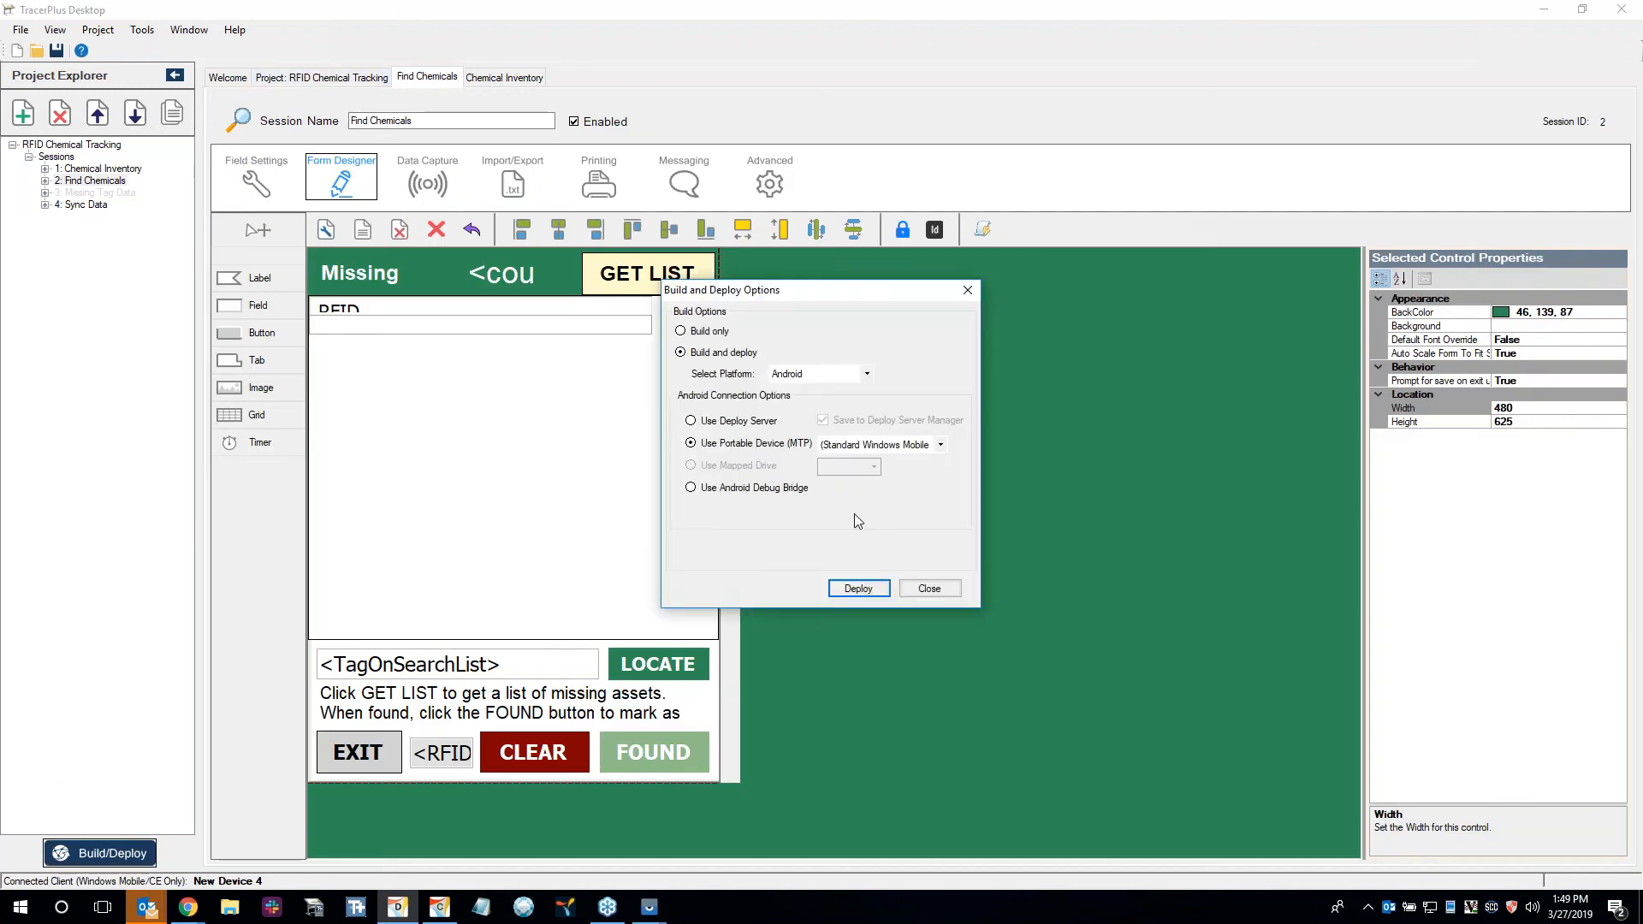
left_click(759, 422)
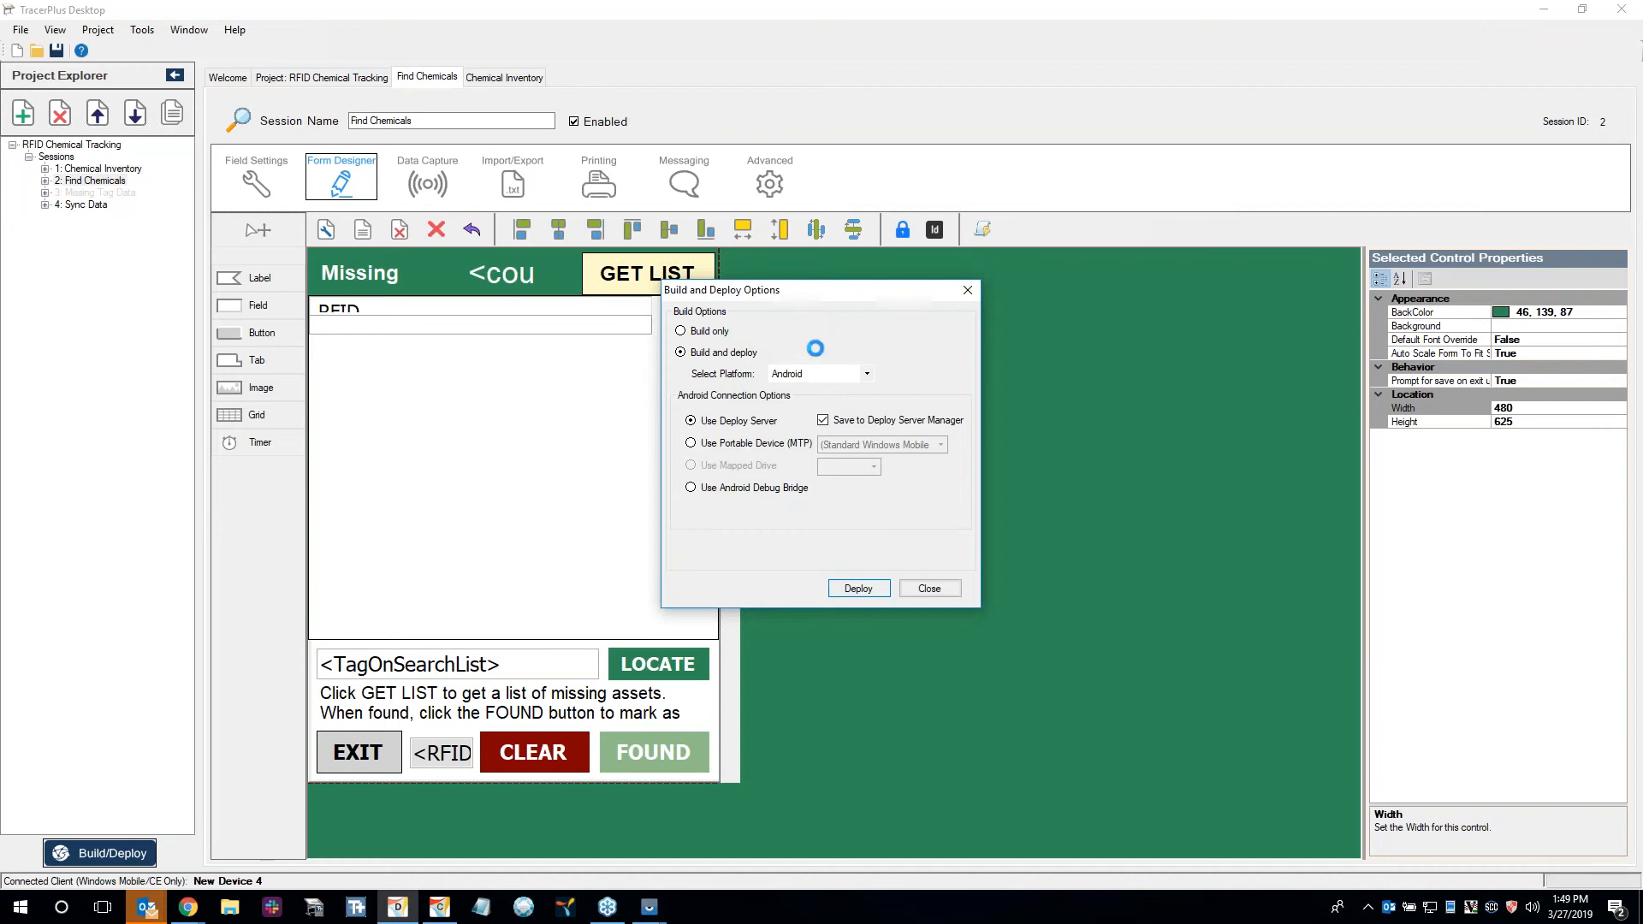
left_click(651, 822)
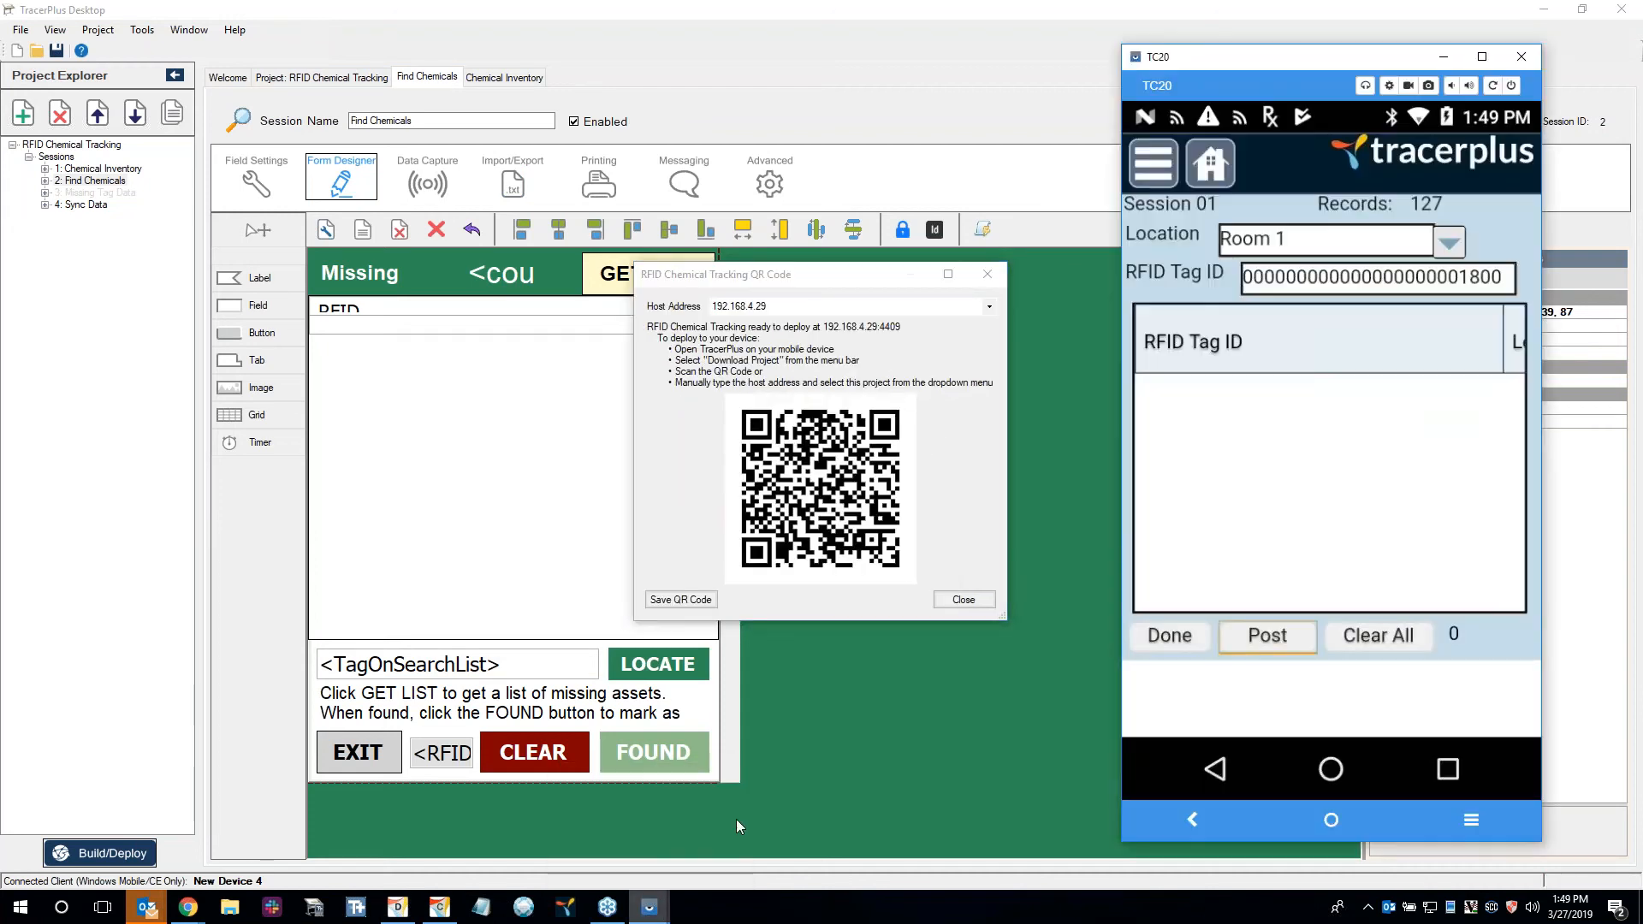
Refresh the project list from host 192.168.4.29:4409 and download the RFID Chemical Tracking project to the TC20.
left_click(1152, 162)
left_click(1225, 557)
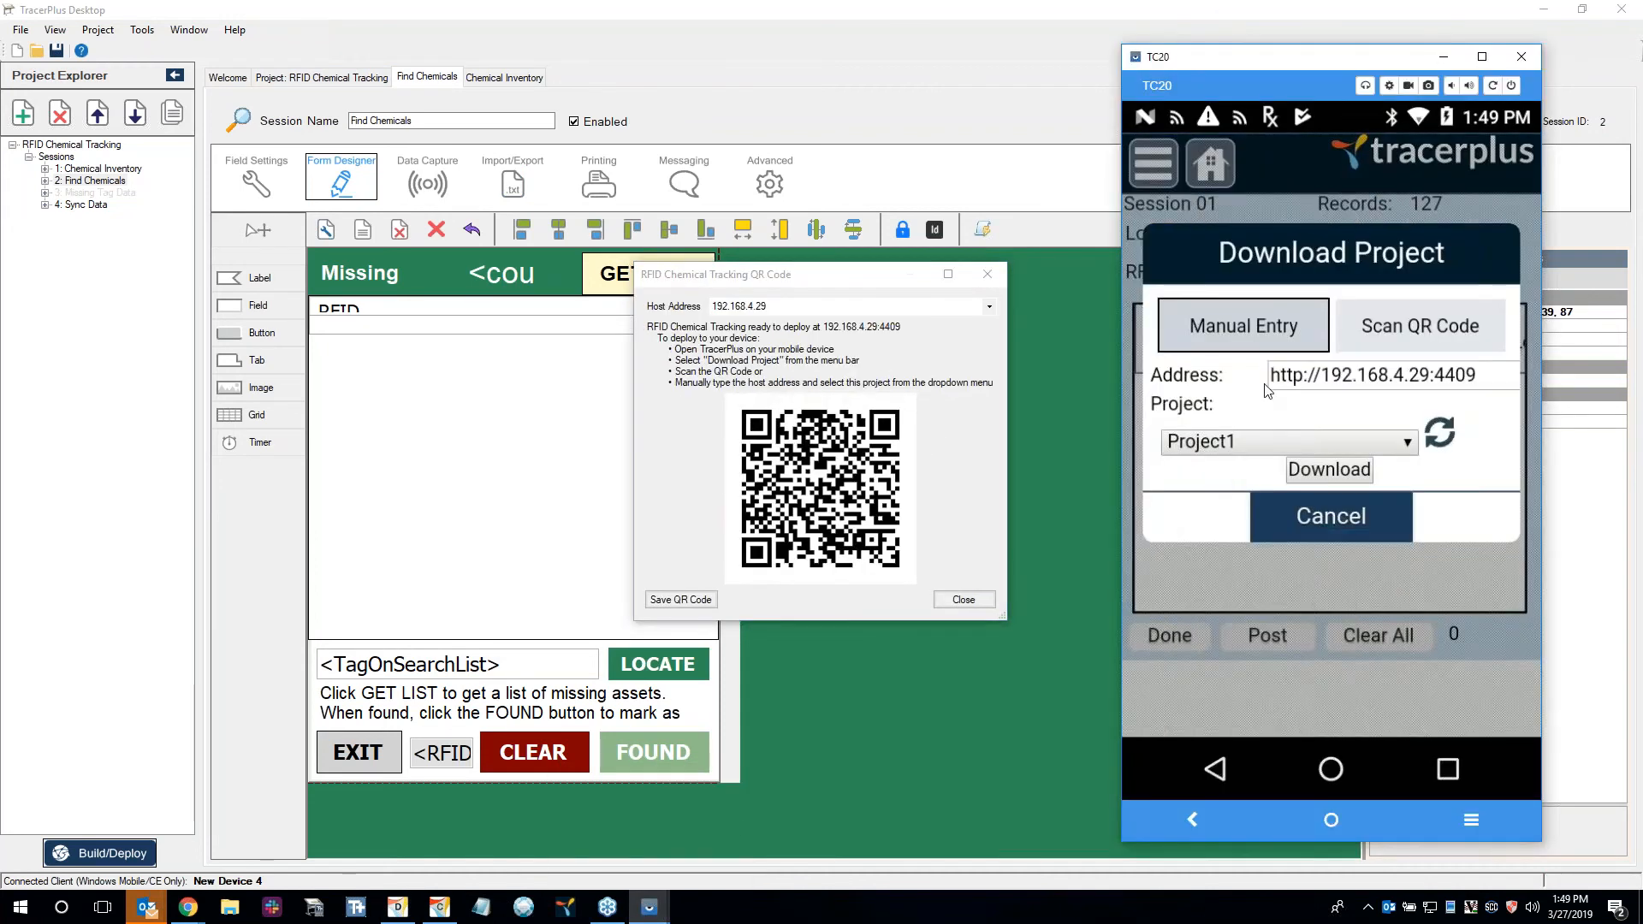
left_click(1450, 438)
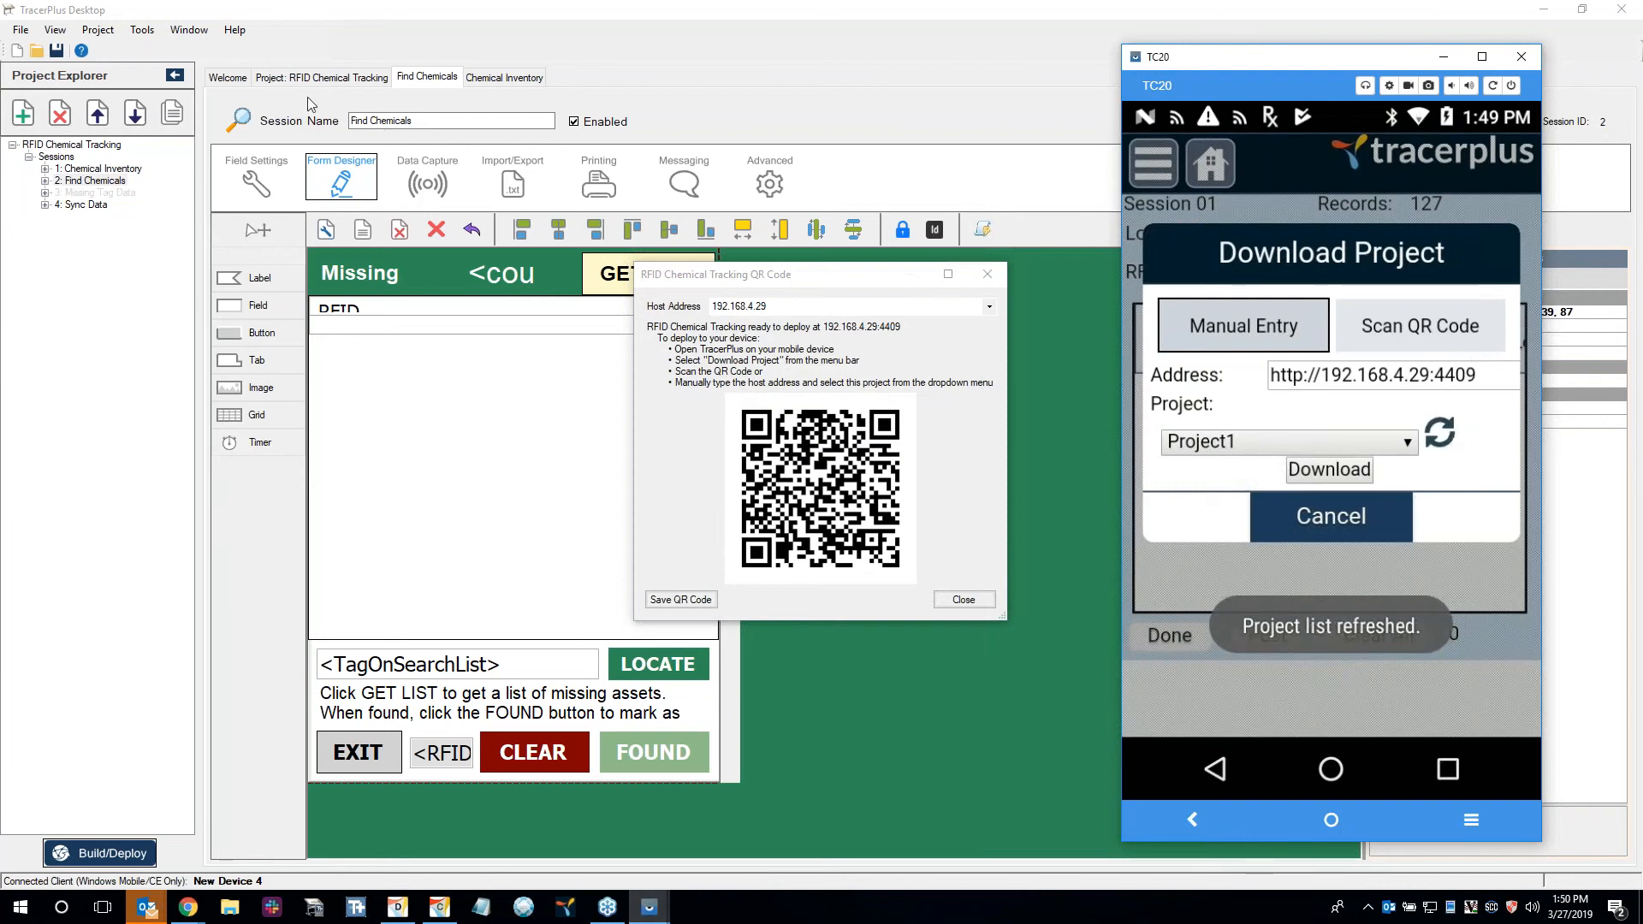
left_click(1386, 441)
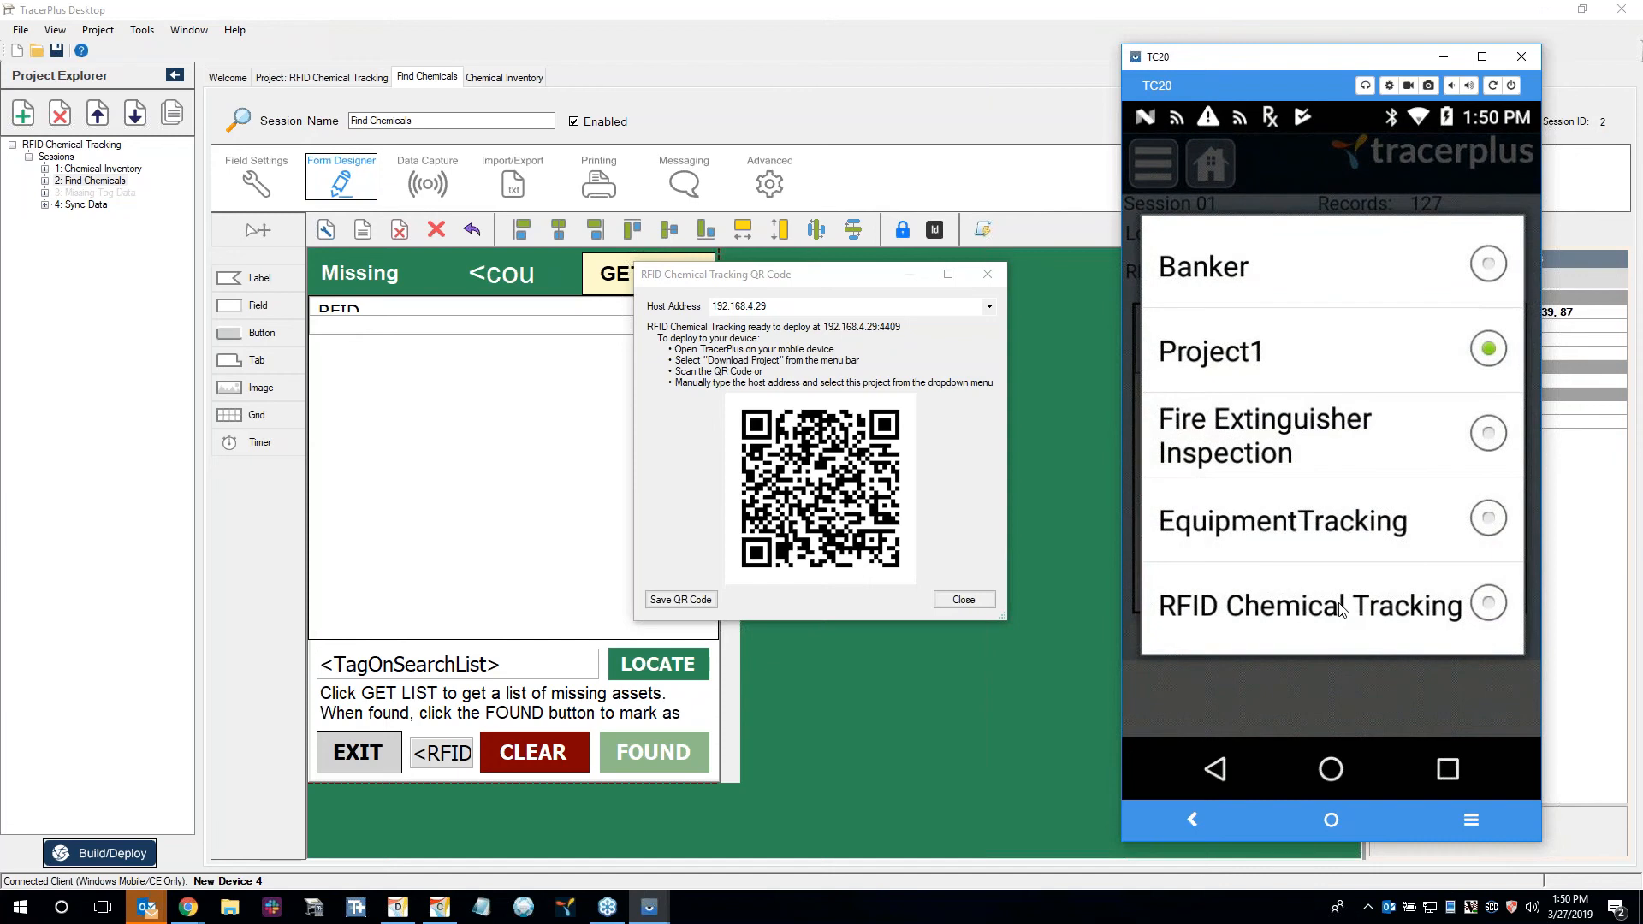
left_click(1340, 610)
left_click(1325, 475)
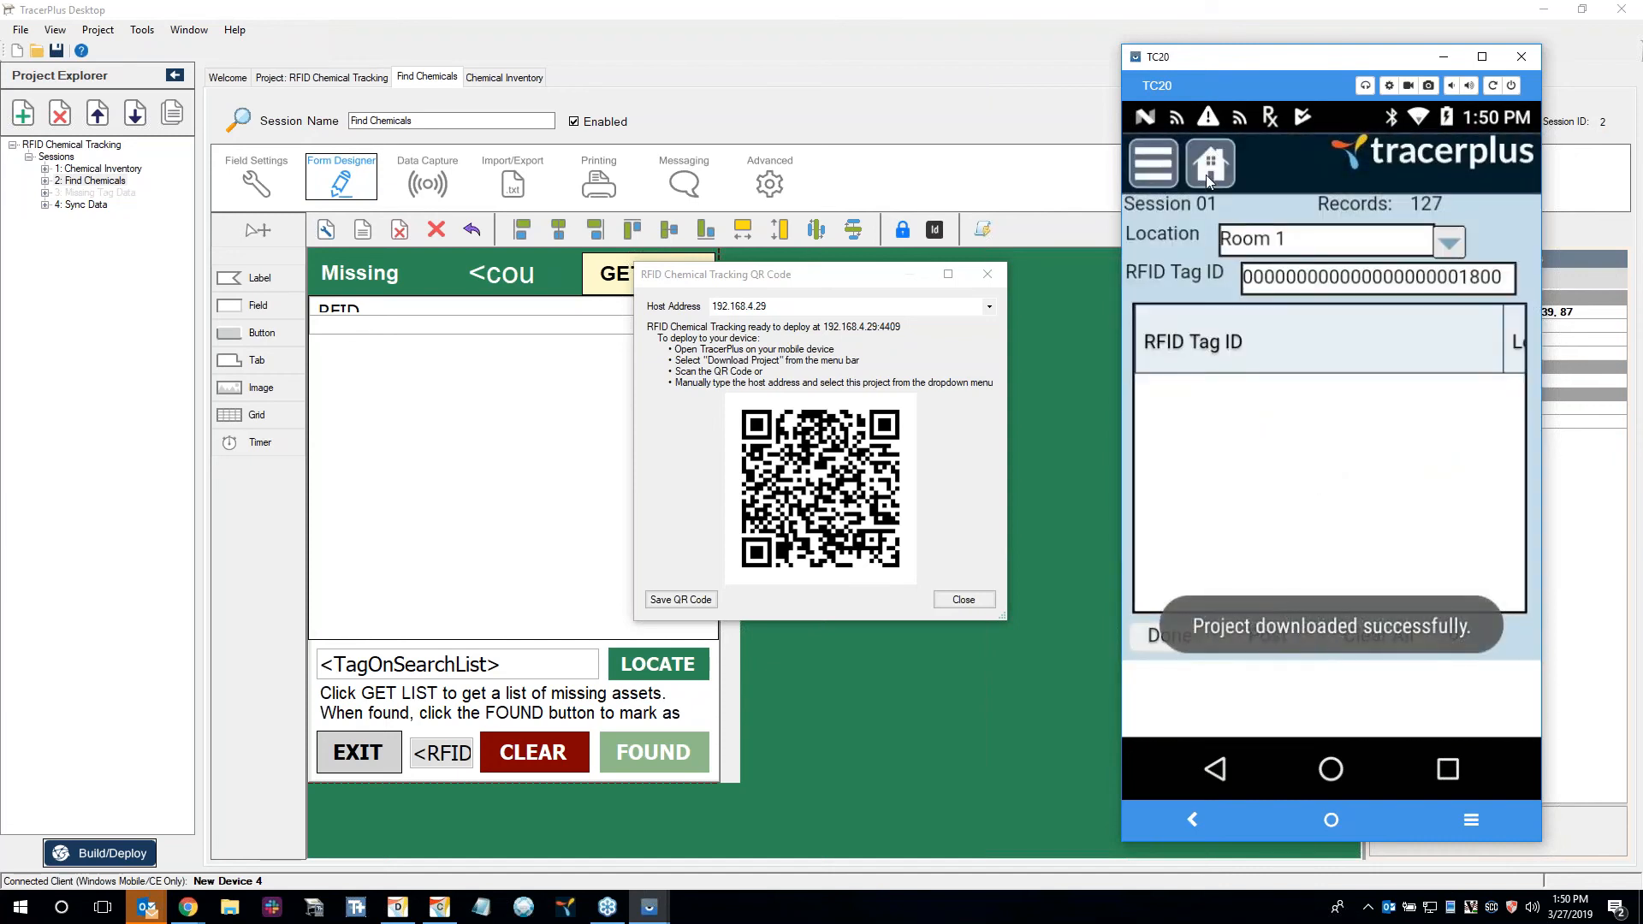
Return to the project home screen and delete all records from the Chemical Inventory session's data.
left_click(1206, 171)
left_click(1200, 500)
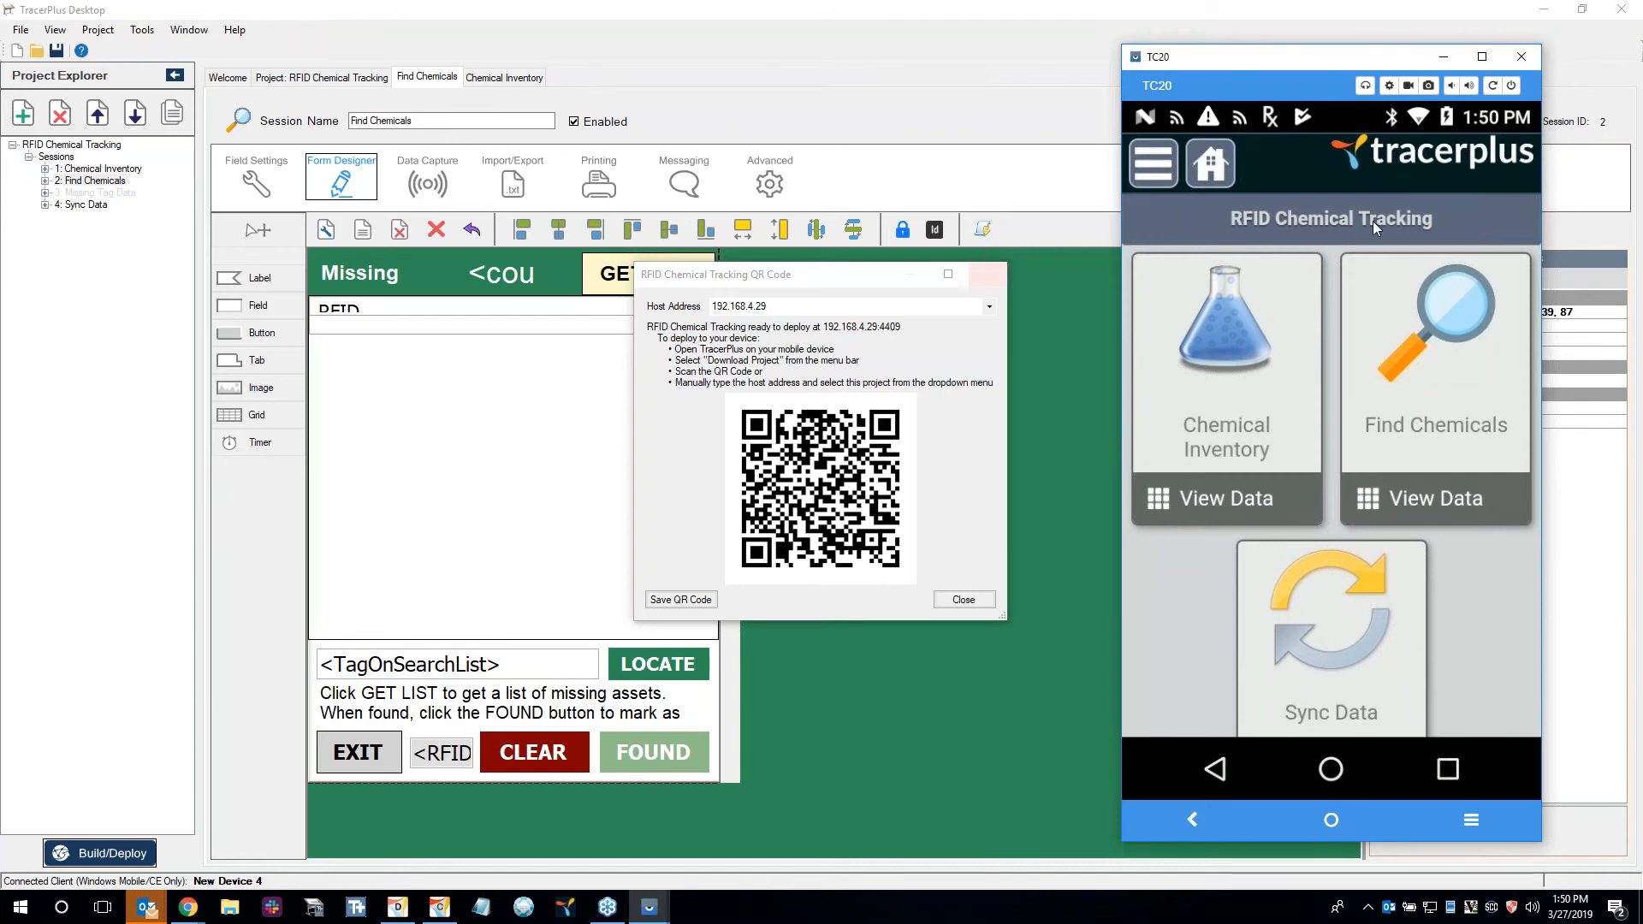
left_click(1234, 495)
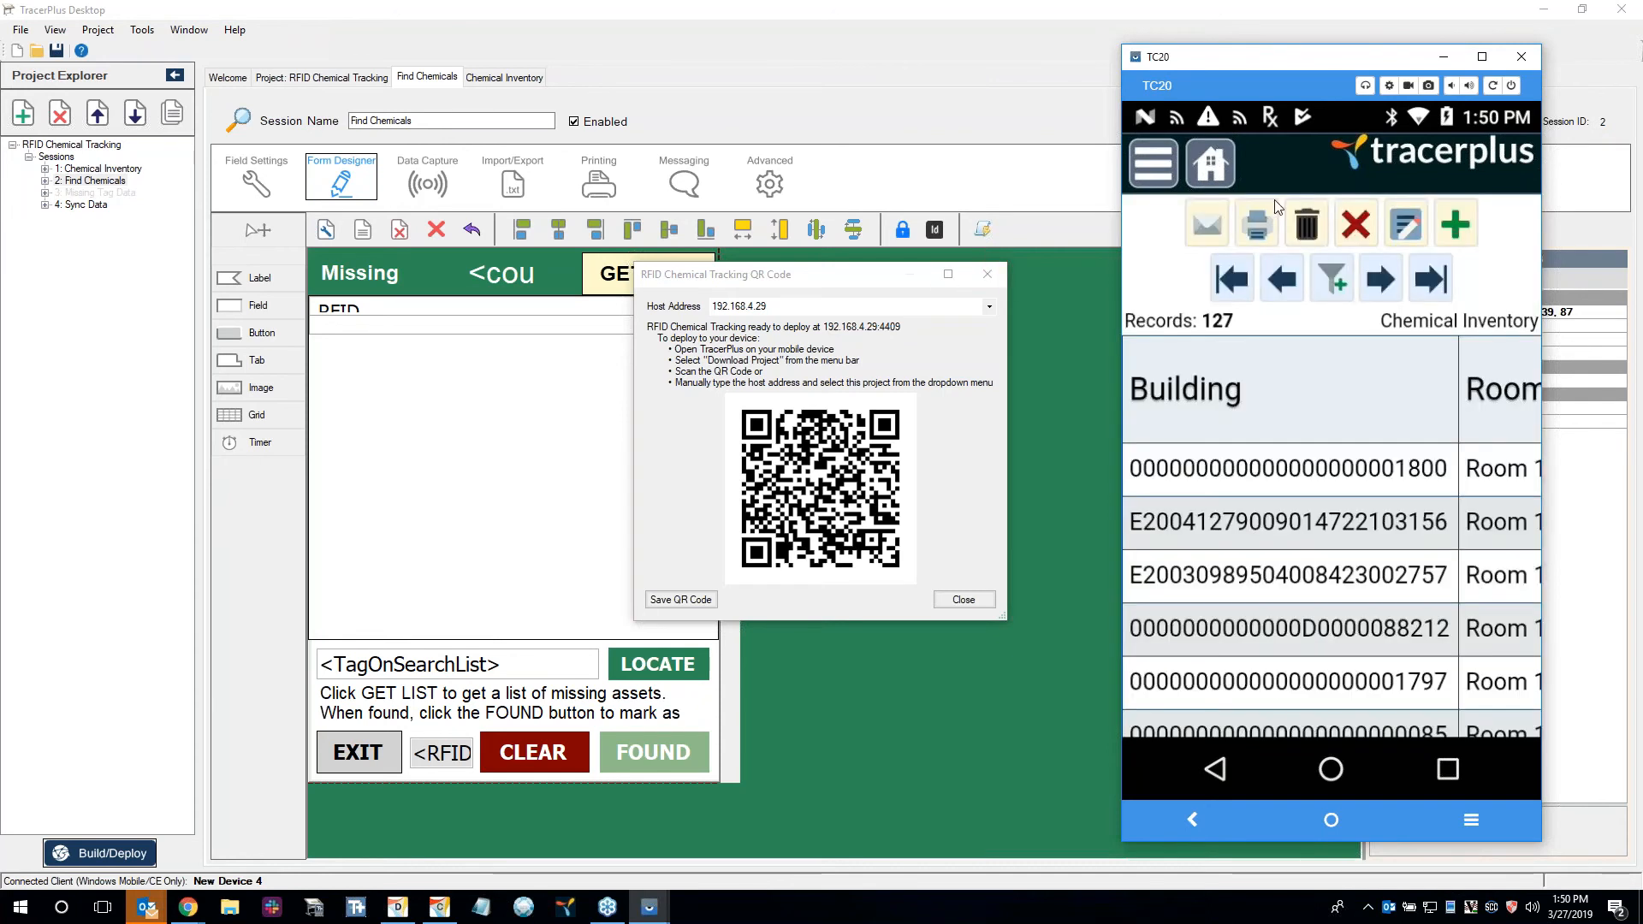
left_click(1310, 224)
left_click(1454, 502)
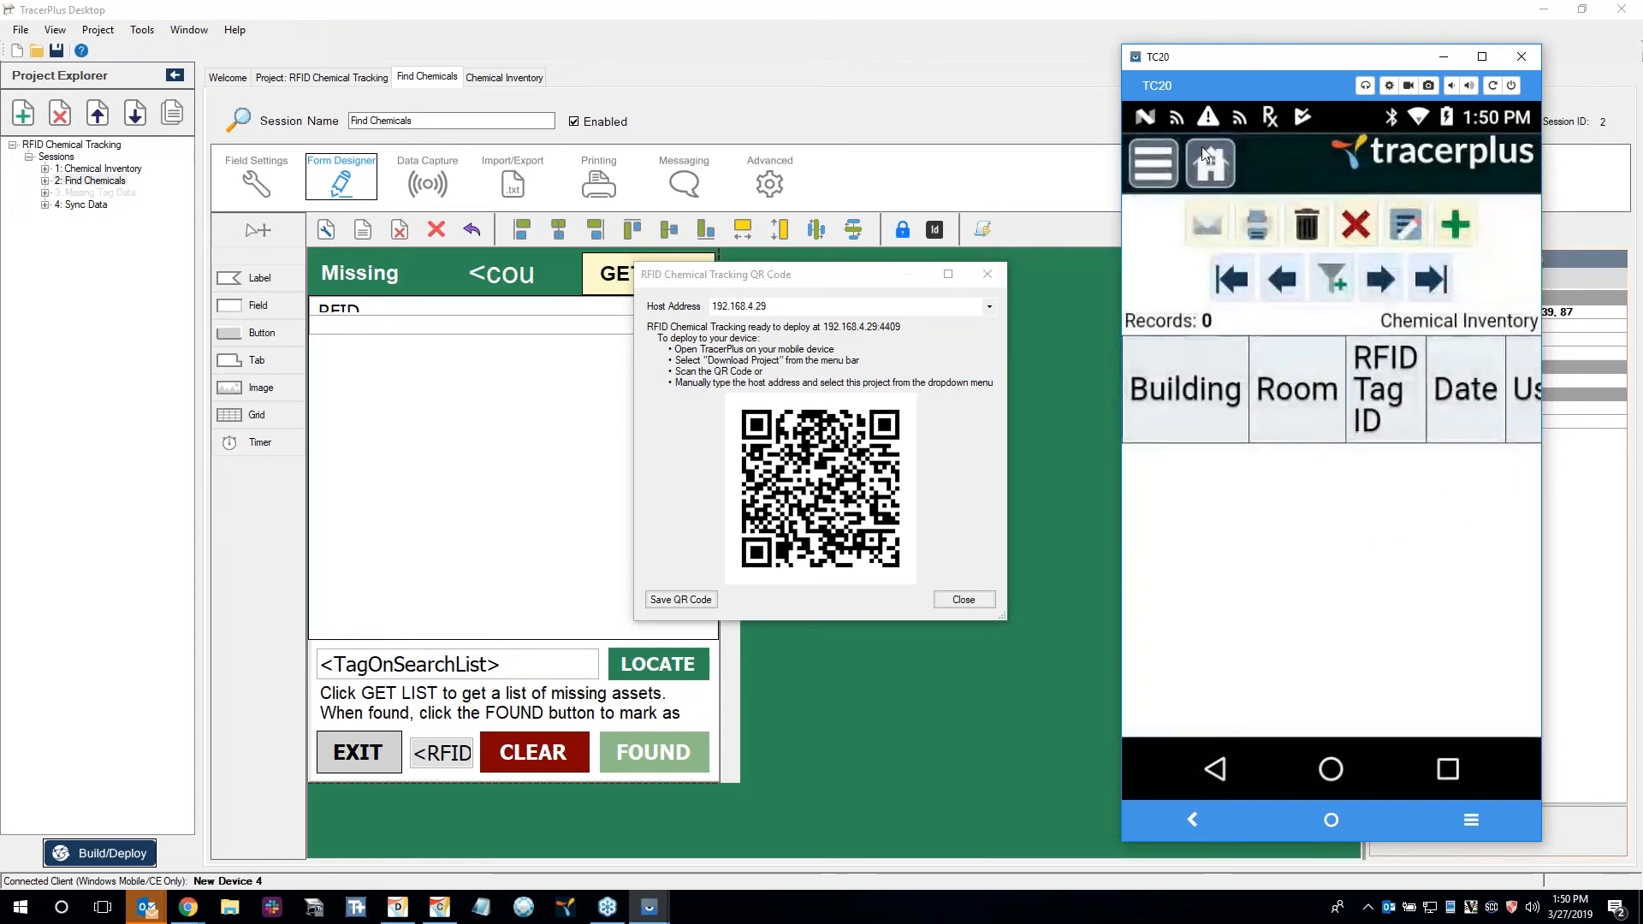
Delete all records from the Find Chemicals session's data and return to the project home screen.
left_click(1420, 493)
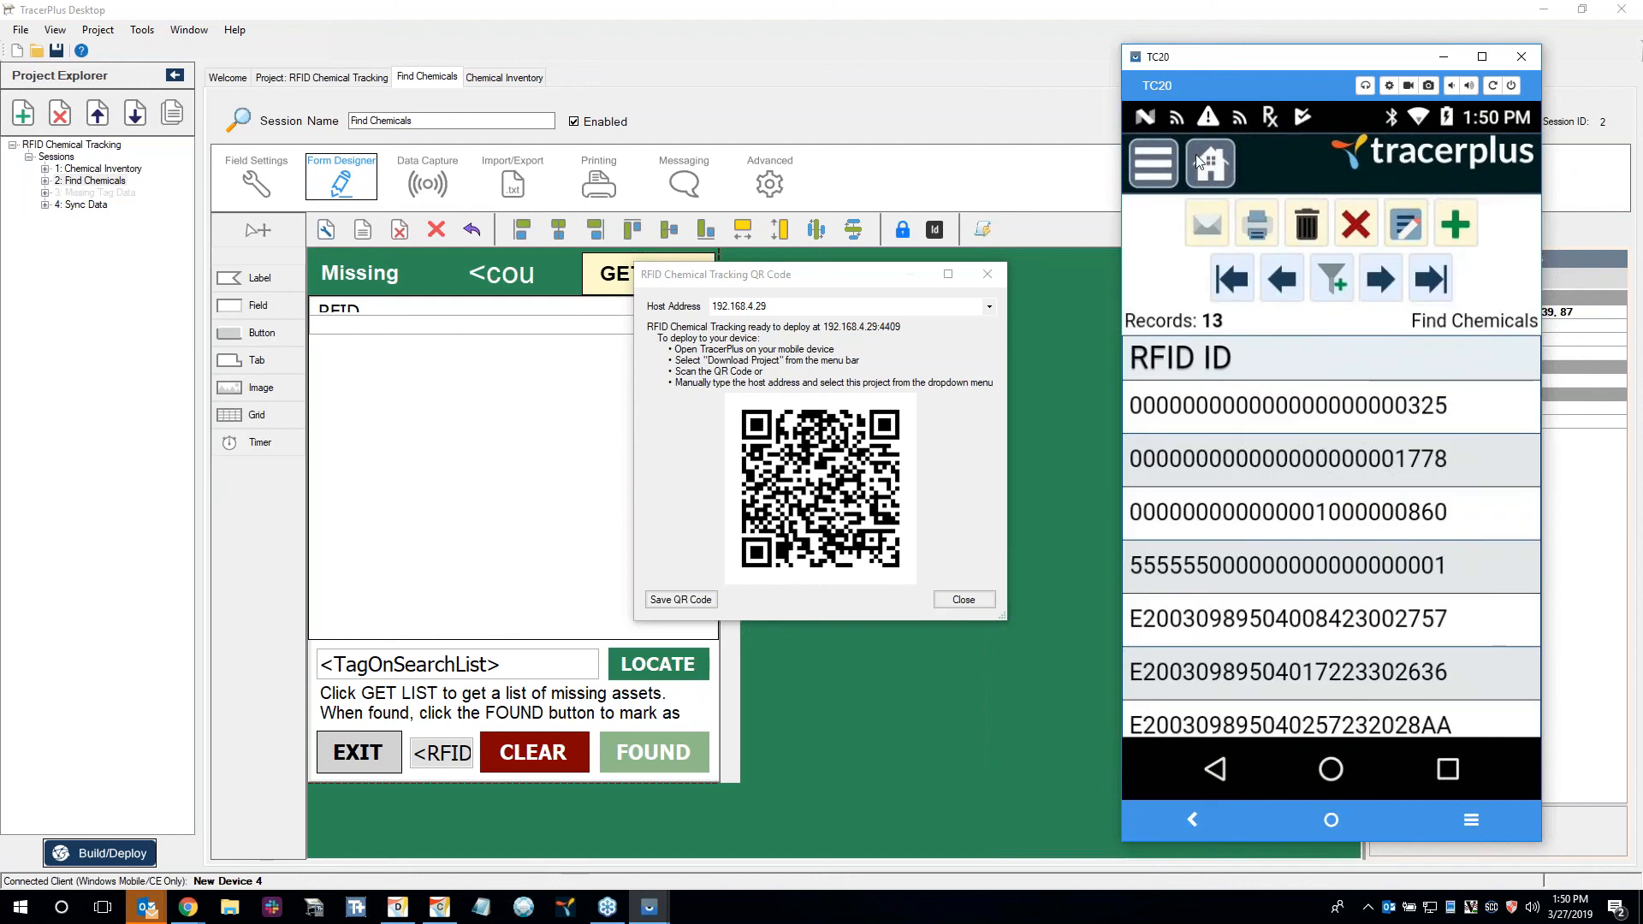
left_click(1205, 165)
left_click(1390, 484)
left_click(1296, 232)
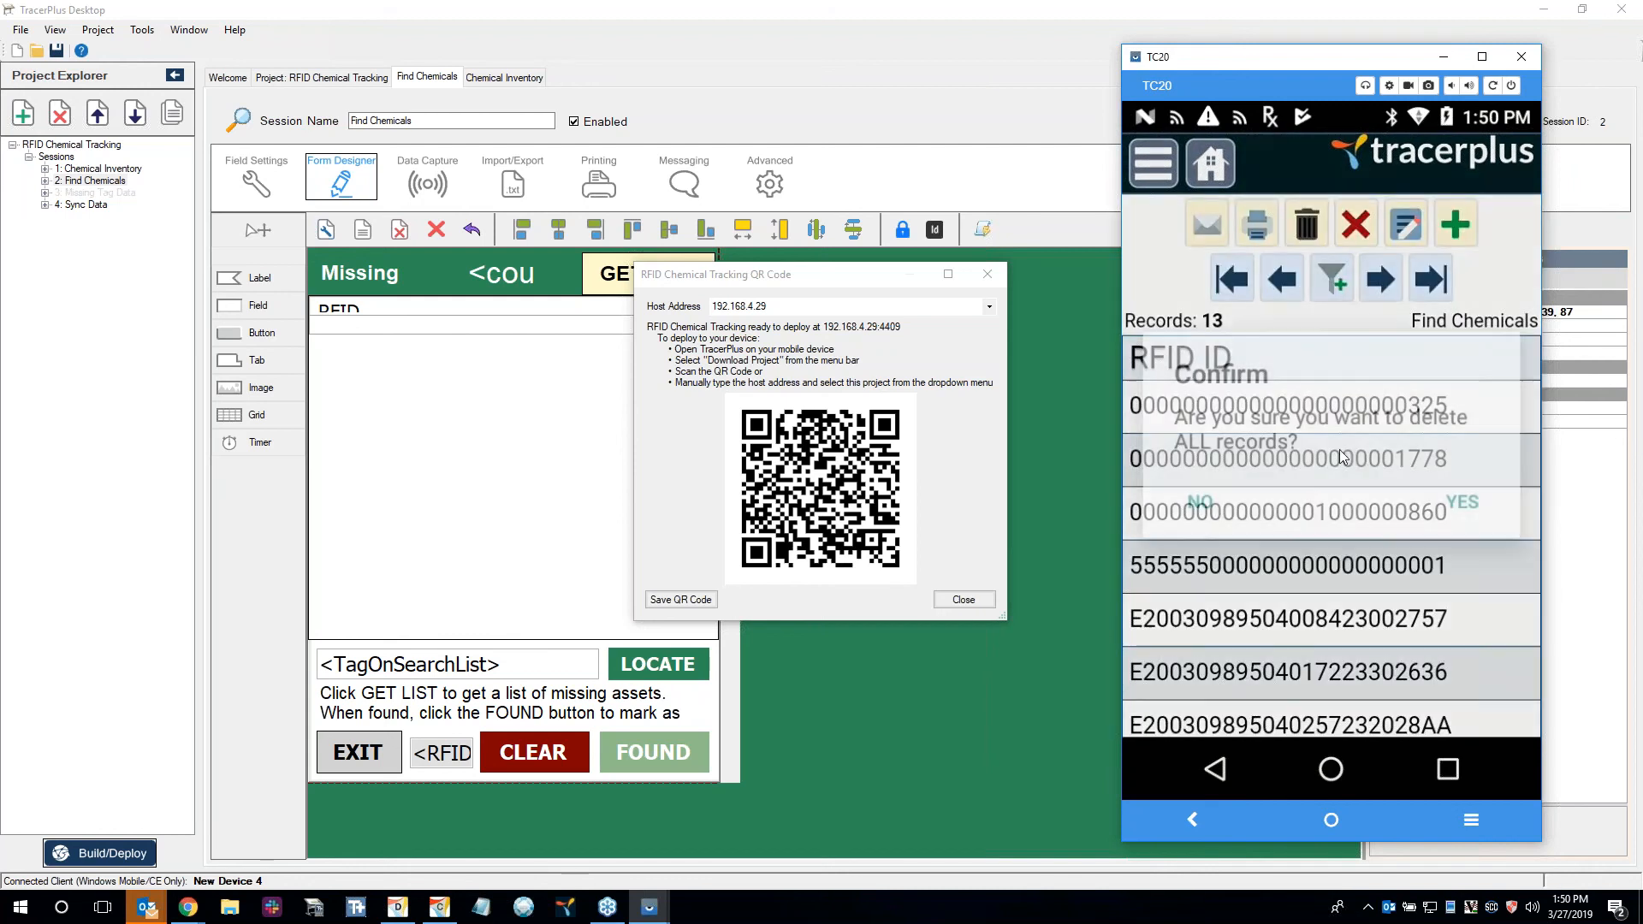
left_click(1476, 496)
left_click(1209, 164)
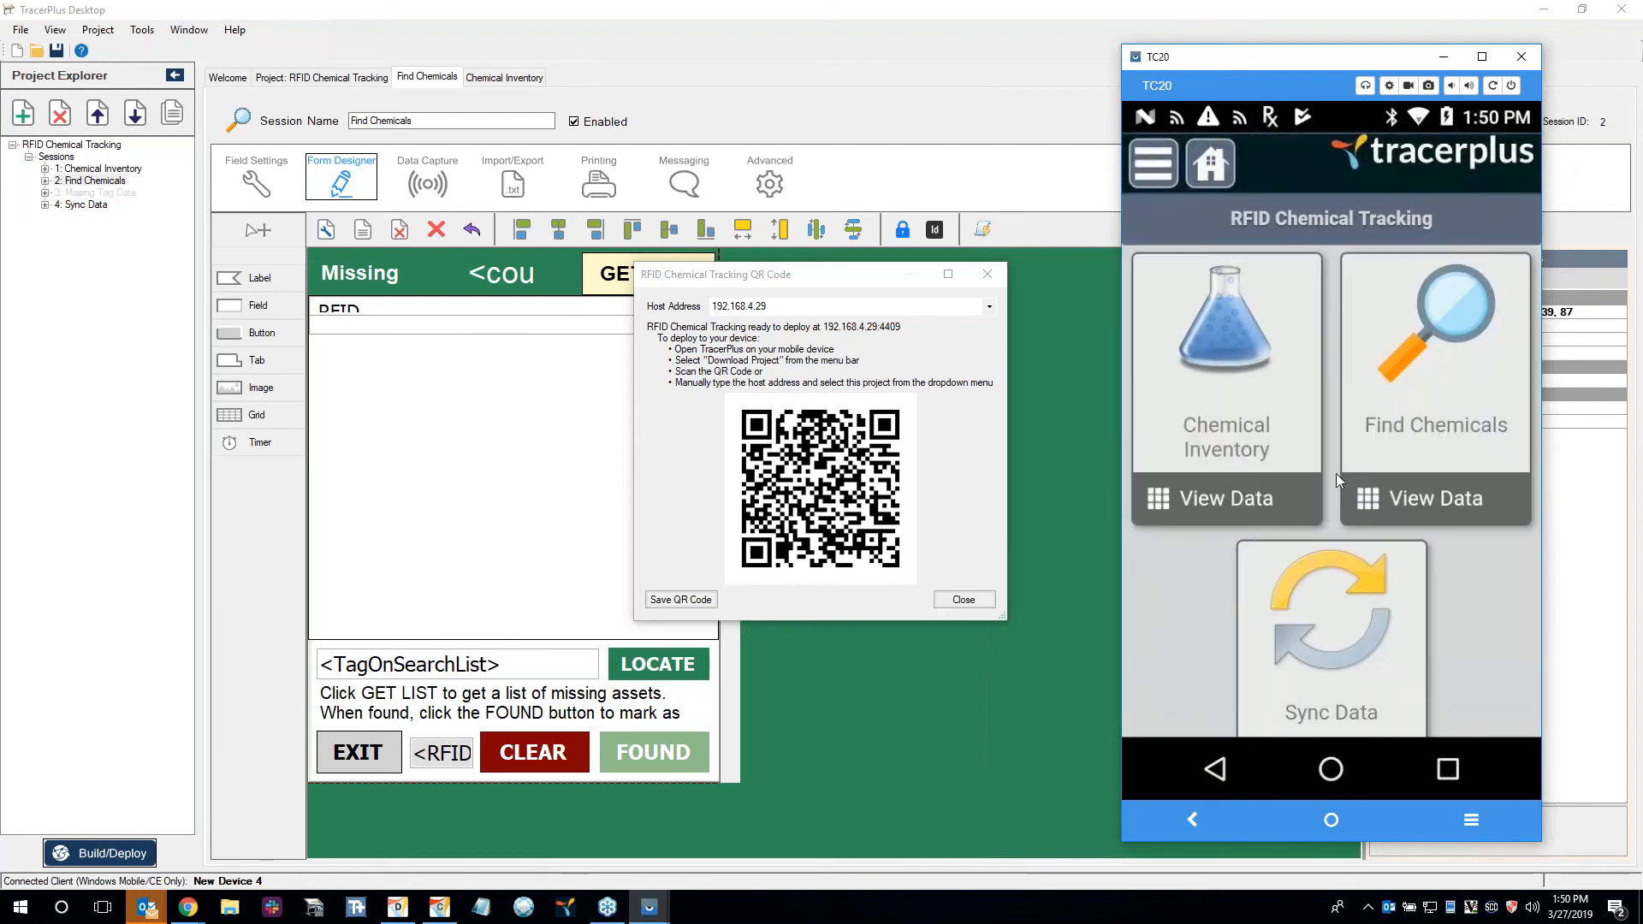
Open the Find Chemicals session on the device from the RFID Chemical Tracking home screen.
left_click(1332, 664)
left_click(1210, 164)
left_click(1410, 365)
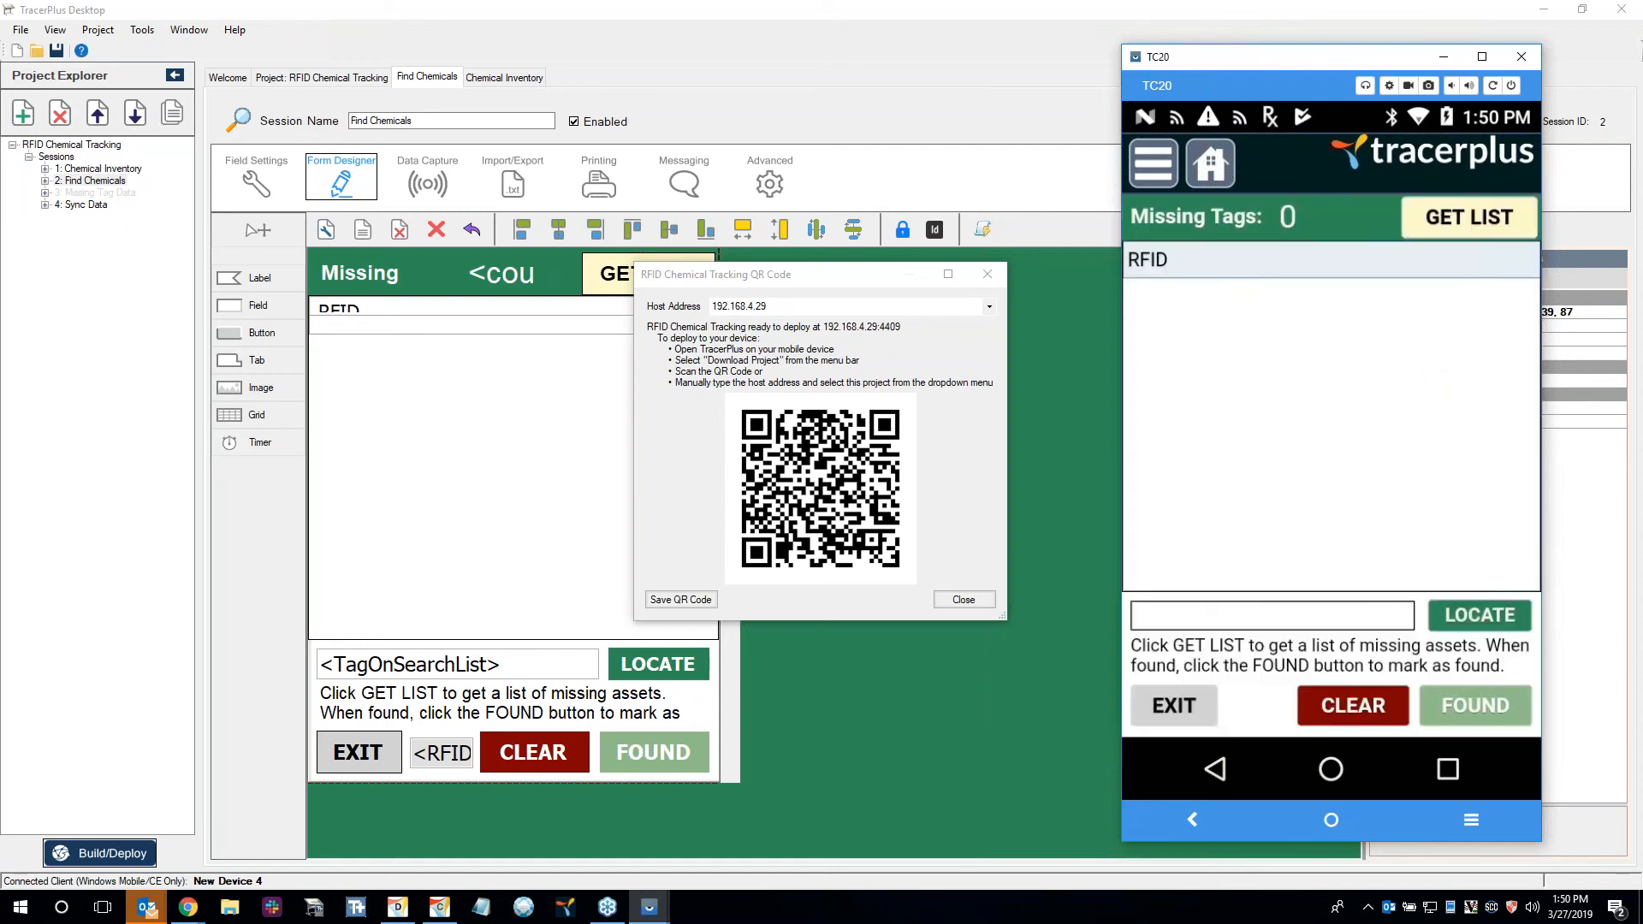
Switch to TracerPlus Connect and review the Sync To Database and Sync Missing Tags profile configurations.
left_click_drag(1642, 479, 1328, 0)
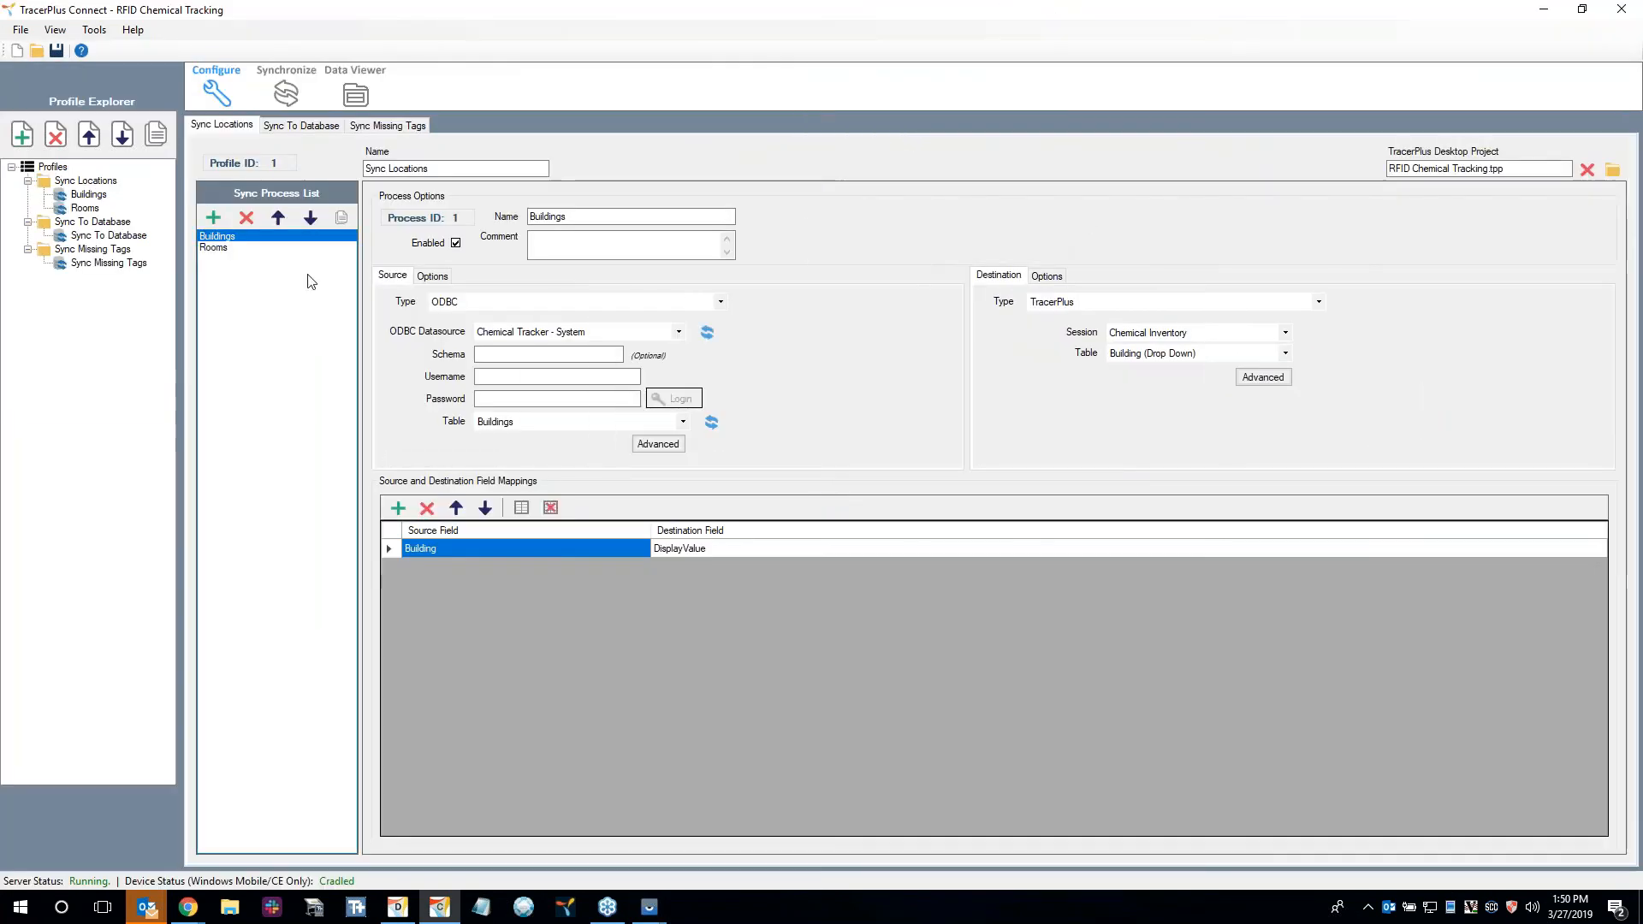
left_click(86, 224)
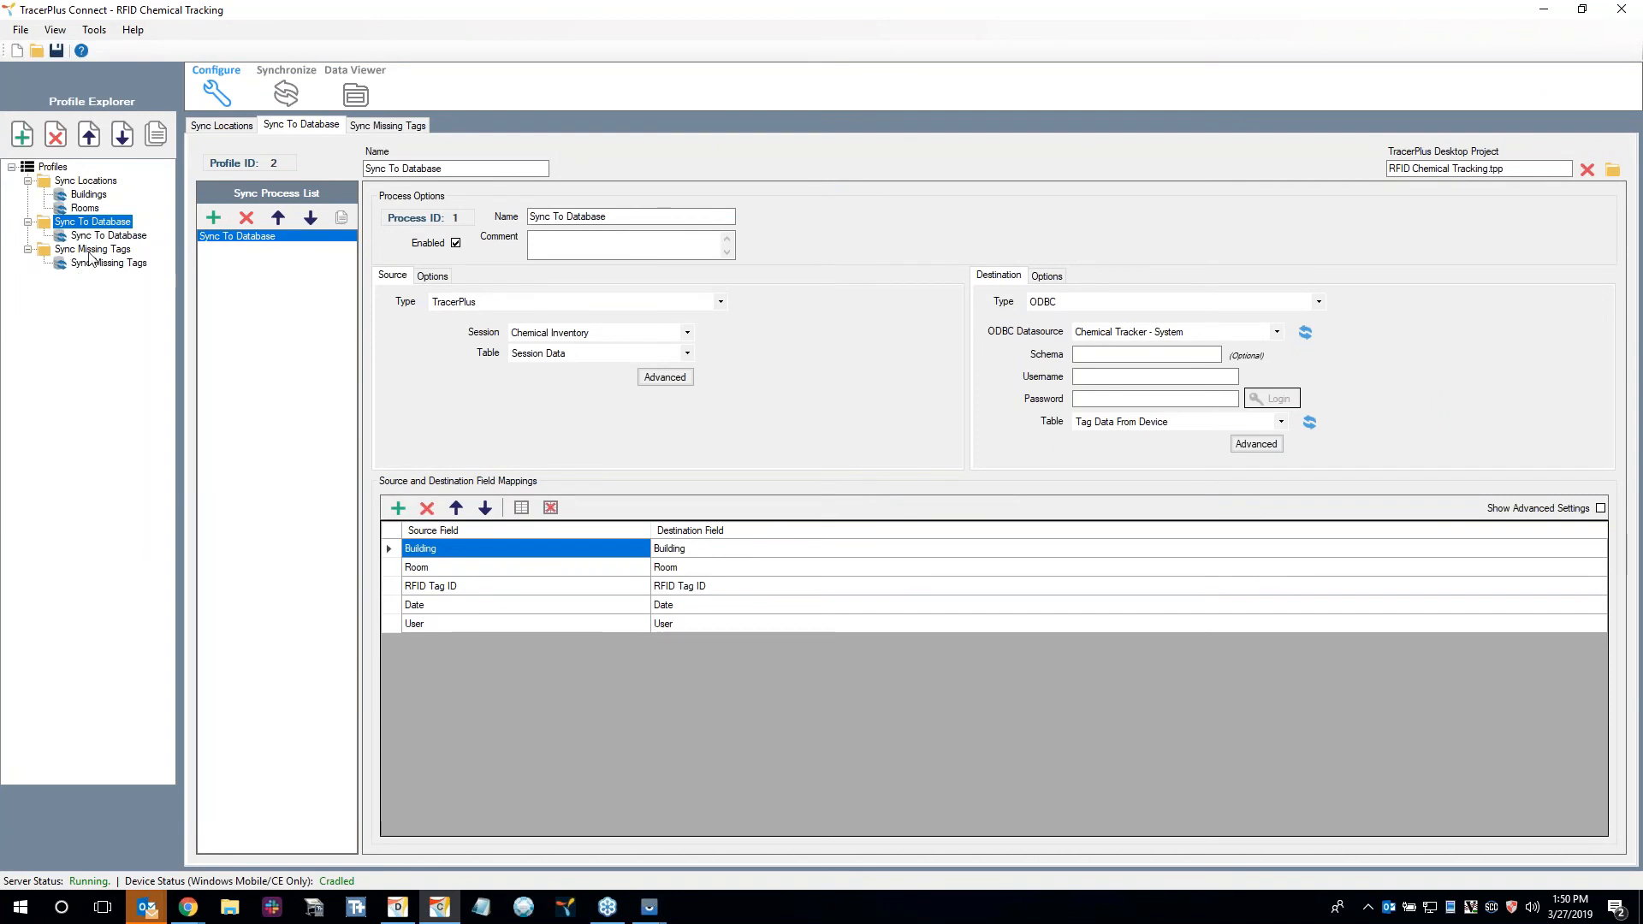
left_click(89, 251)
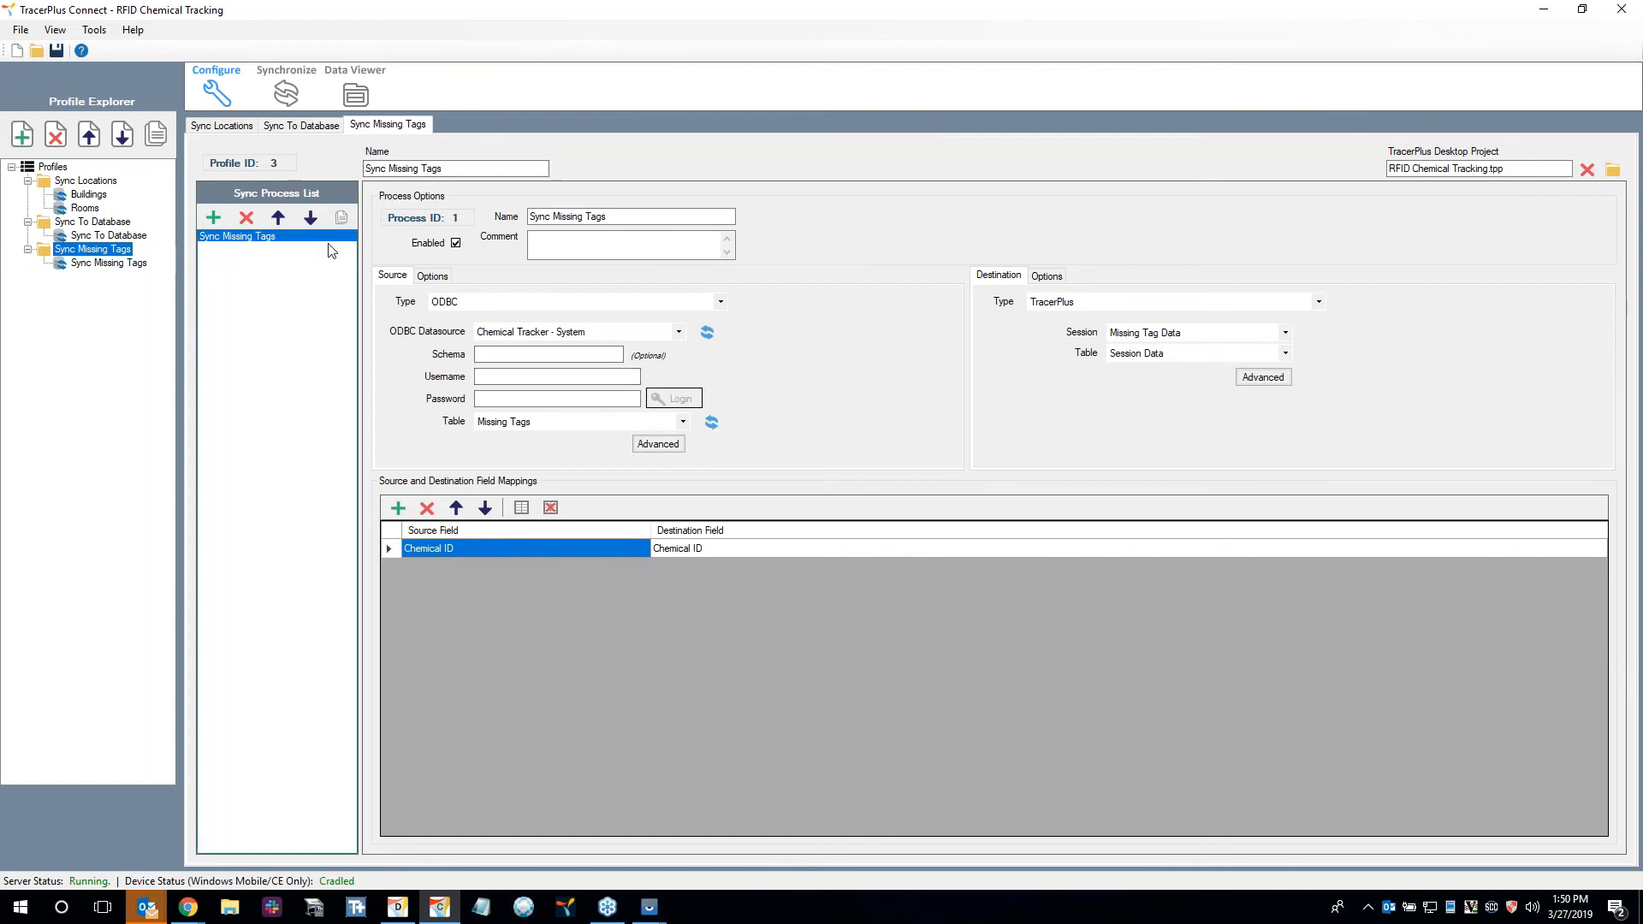
Inspect the Missing Tags source data with the Chemical ID column widened, and return to the Sync Missing Tags configuration.
left_click(353, 94)
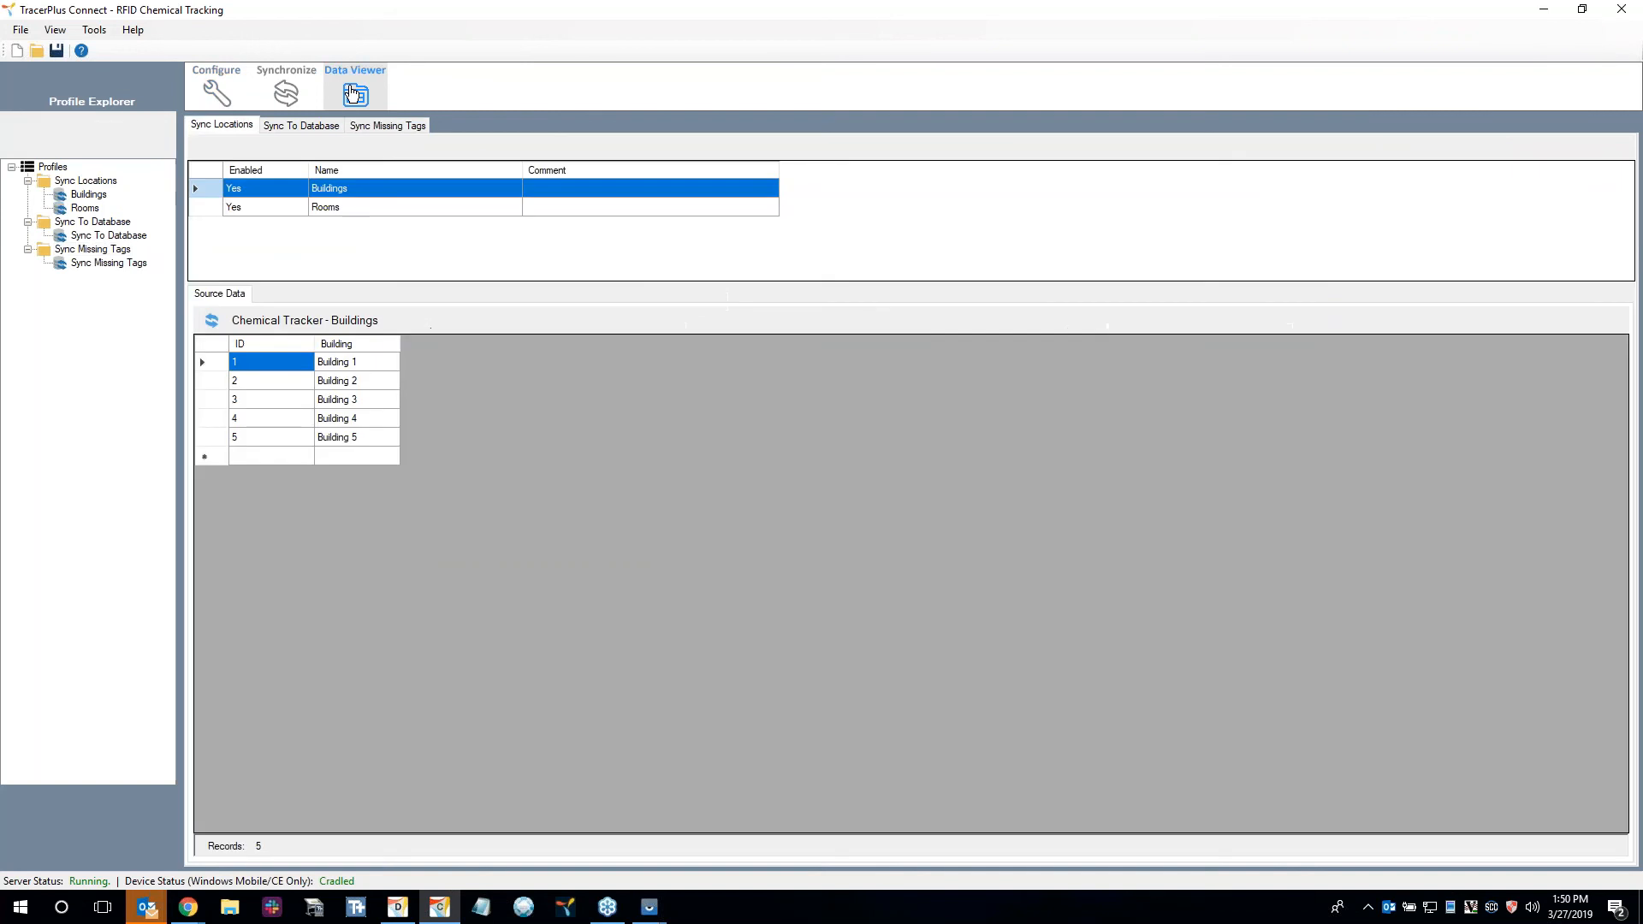
left_click(382, 127)
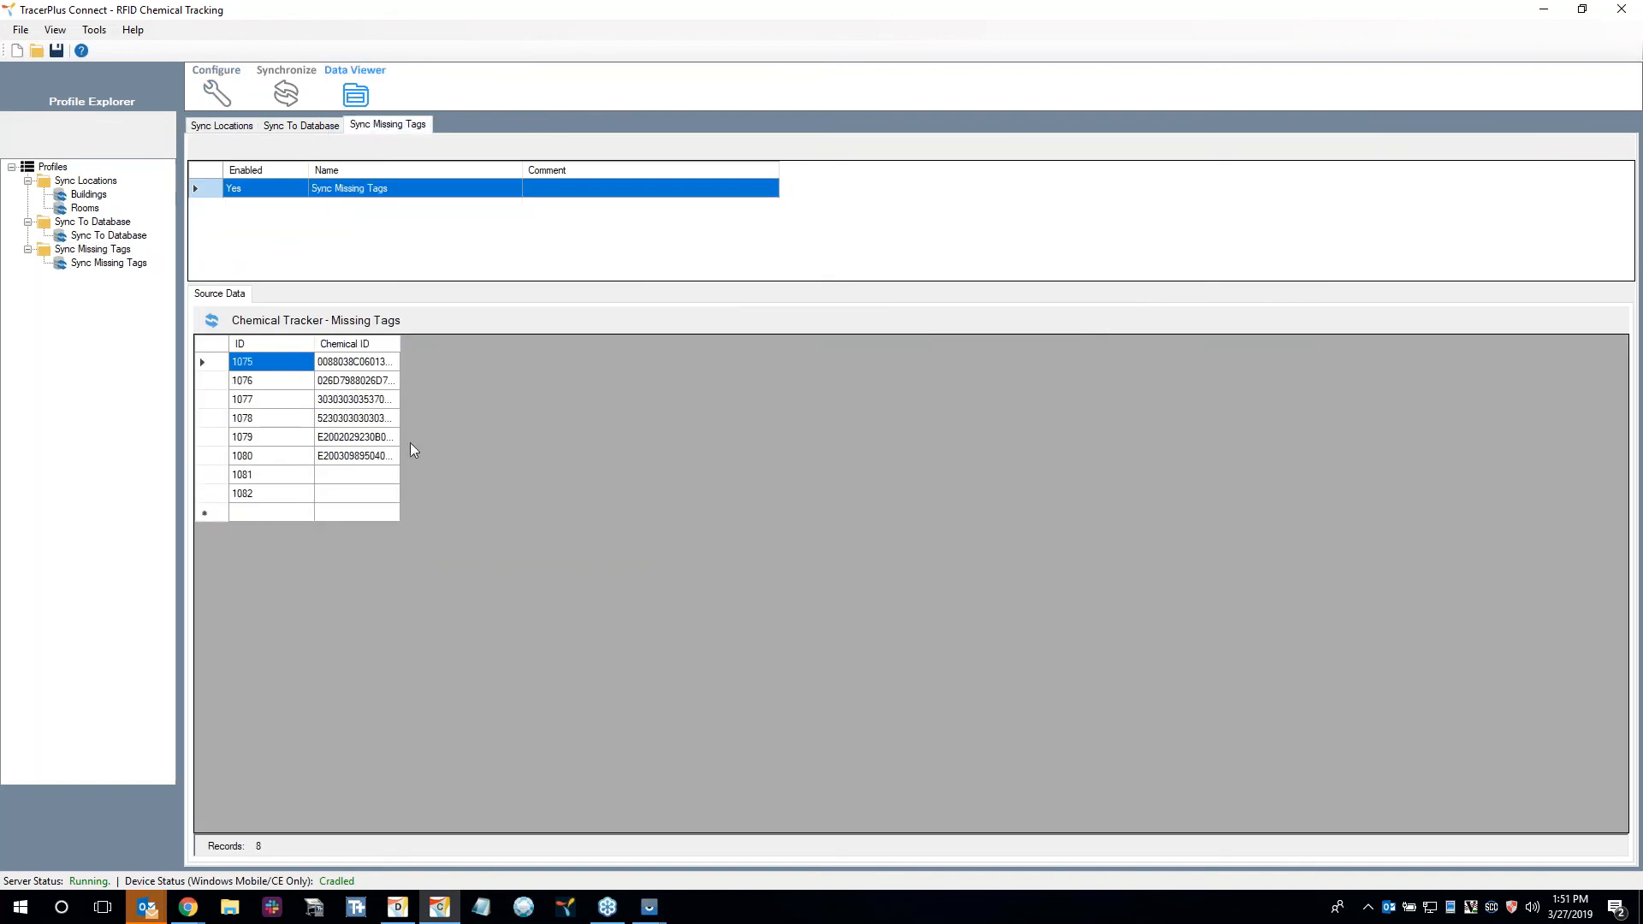
double_click(399, 343)
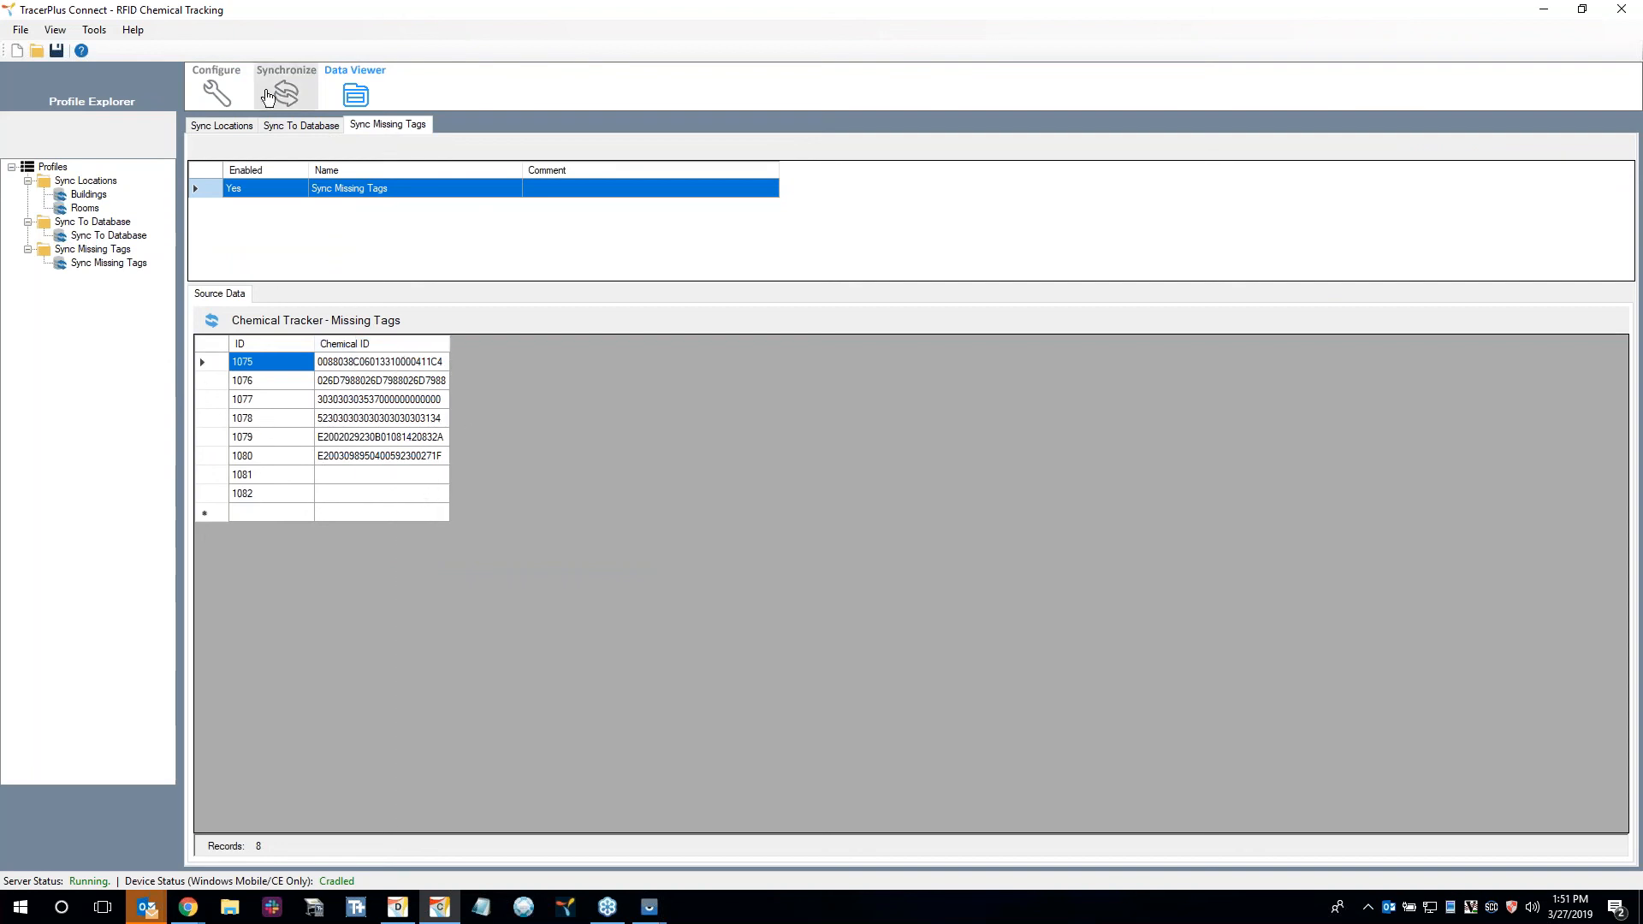
left_click(216, 90)
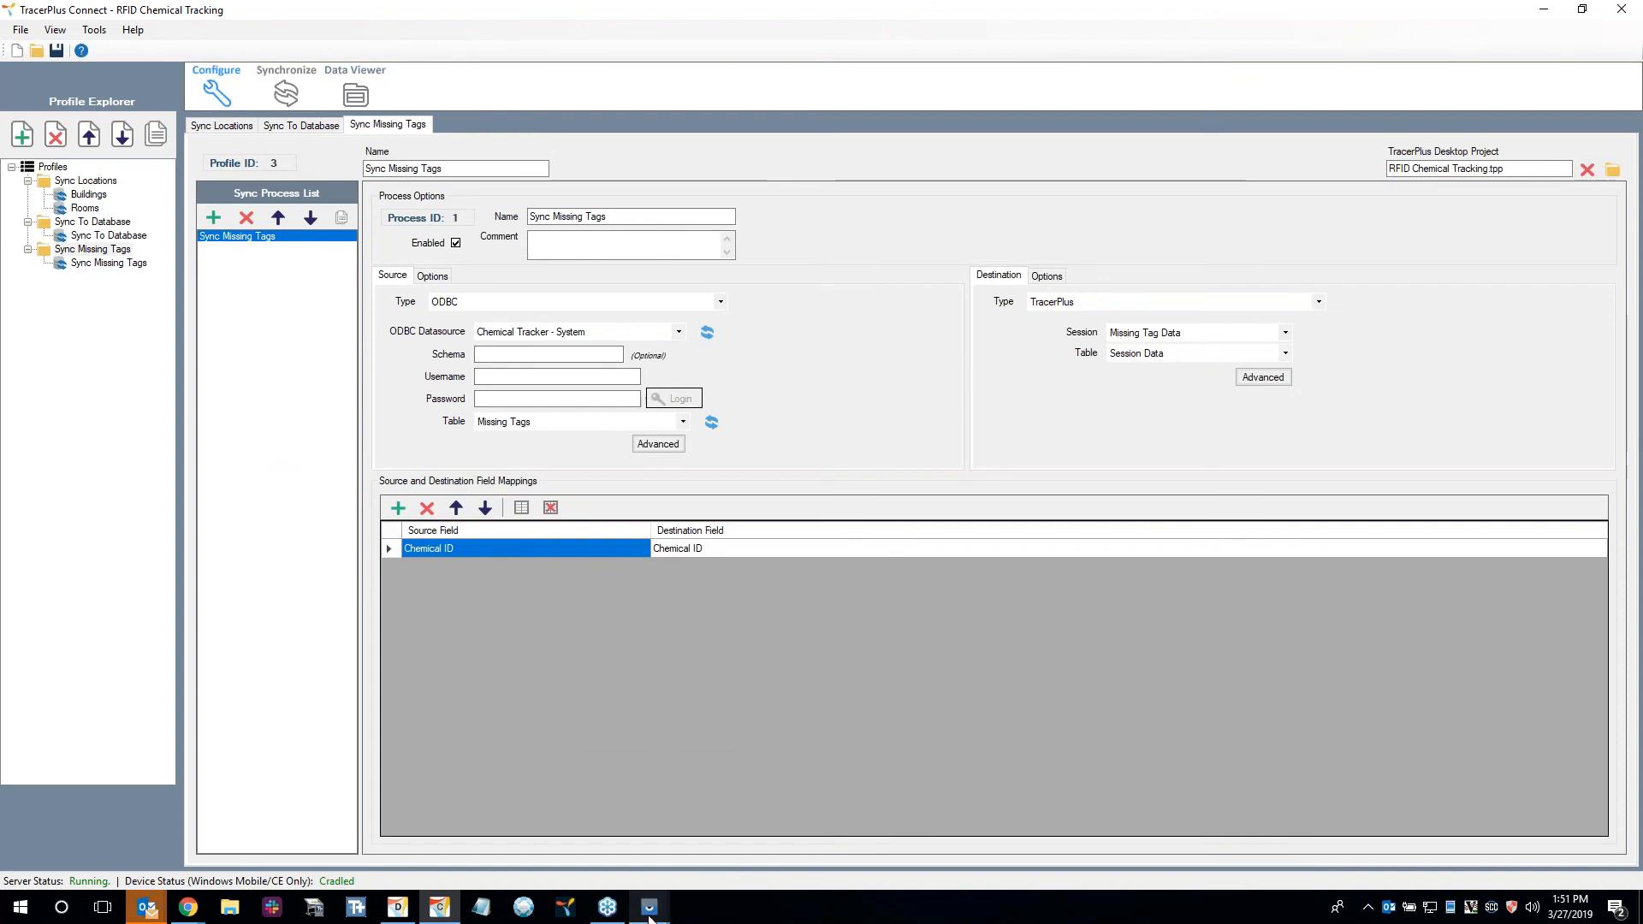
Retrieve the missing tags list in Find Chemicals on the TC20 and compare it with the Missing Tags source data in TracerPlus Connect.
mouse_move(650, 917)
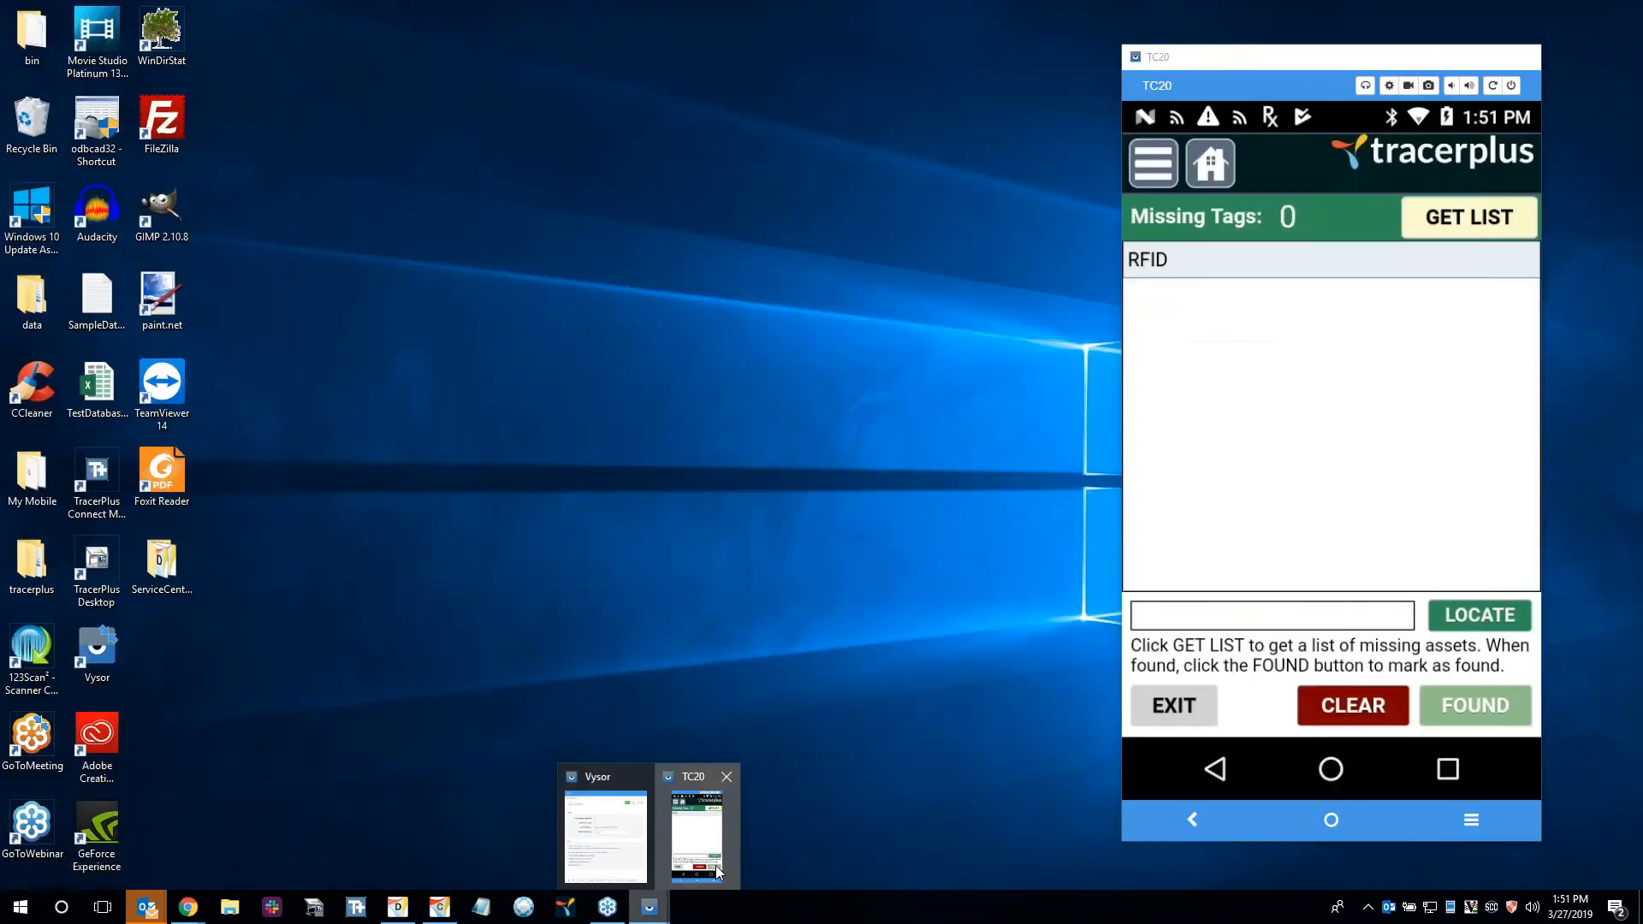
left_click(696, 834)
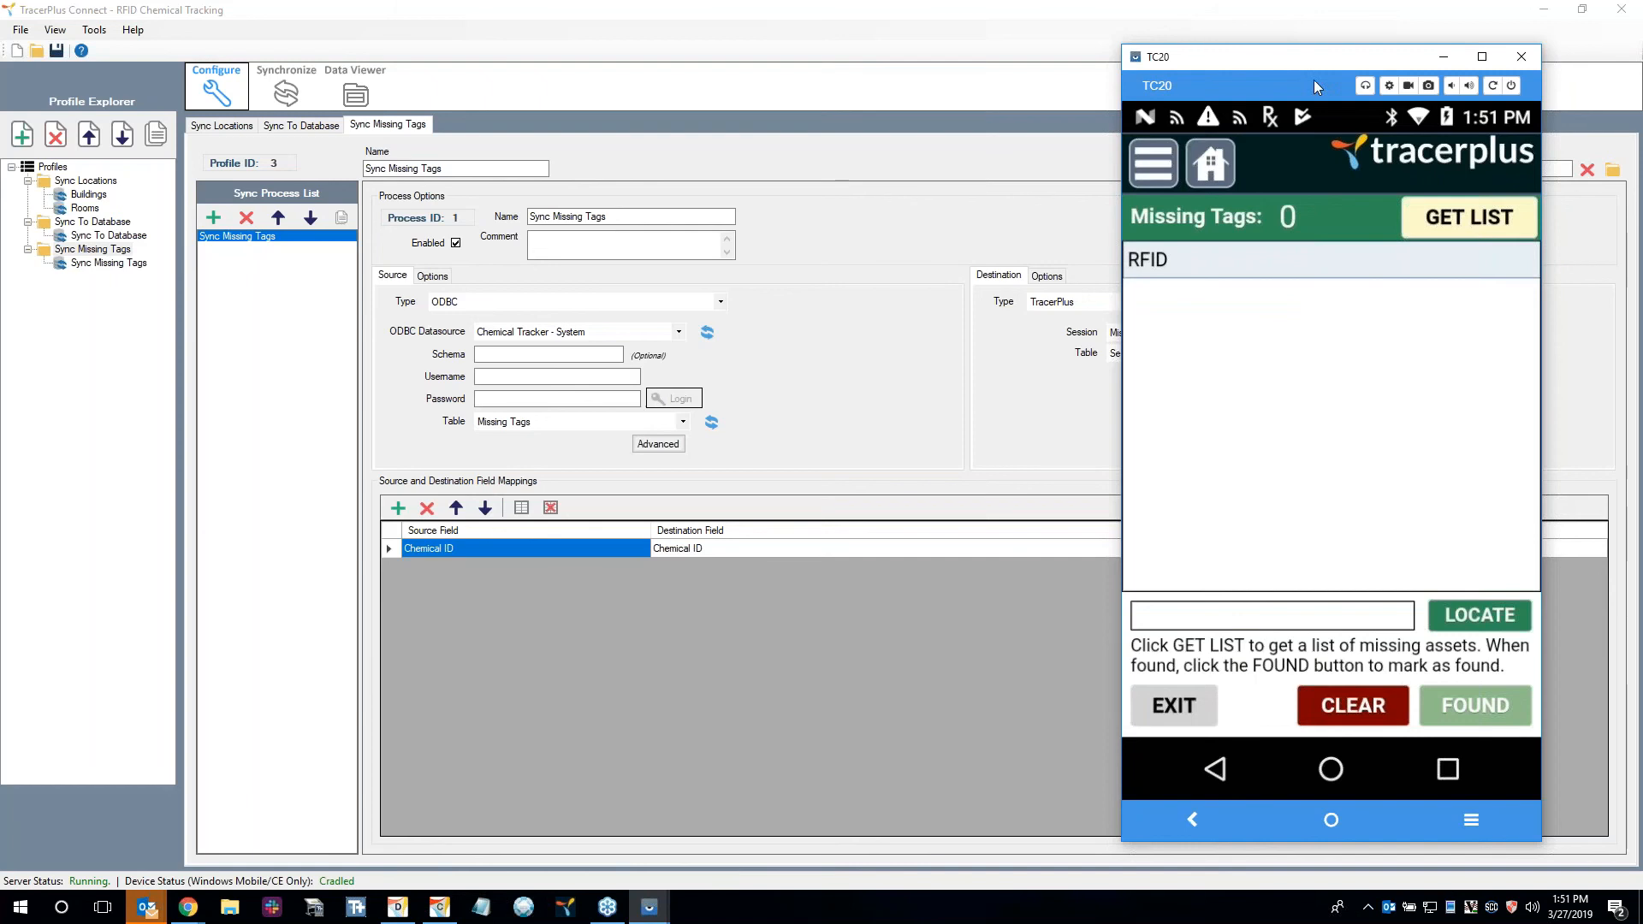
left_click(1467, 225)
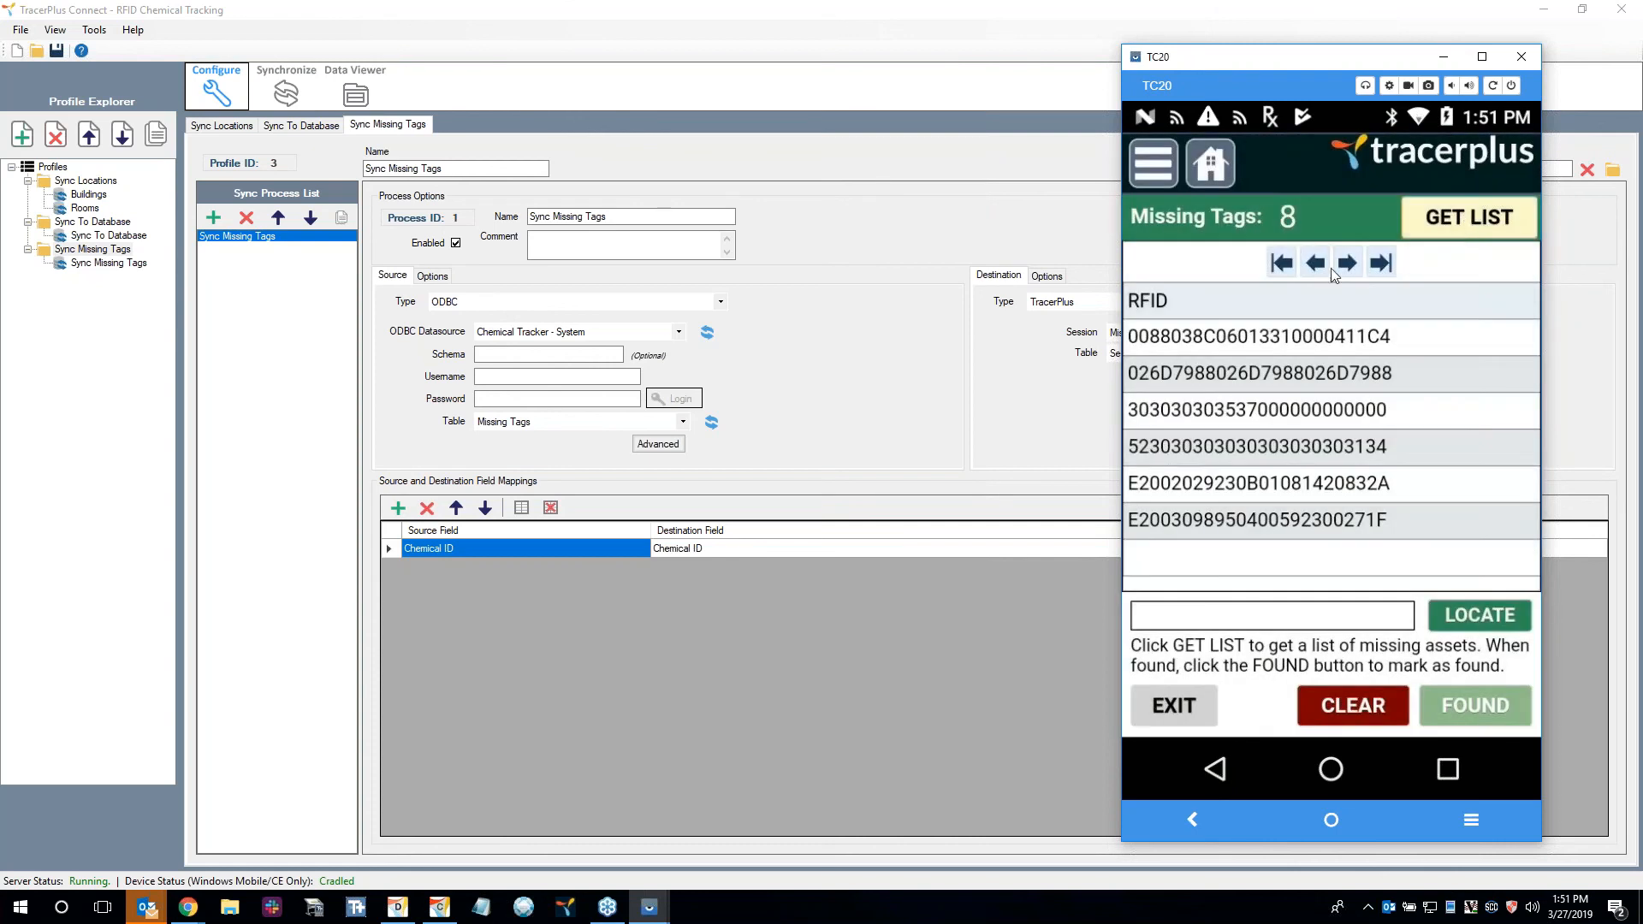
left_click(355, 90)
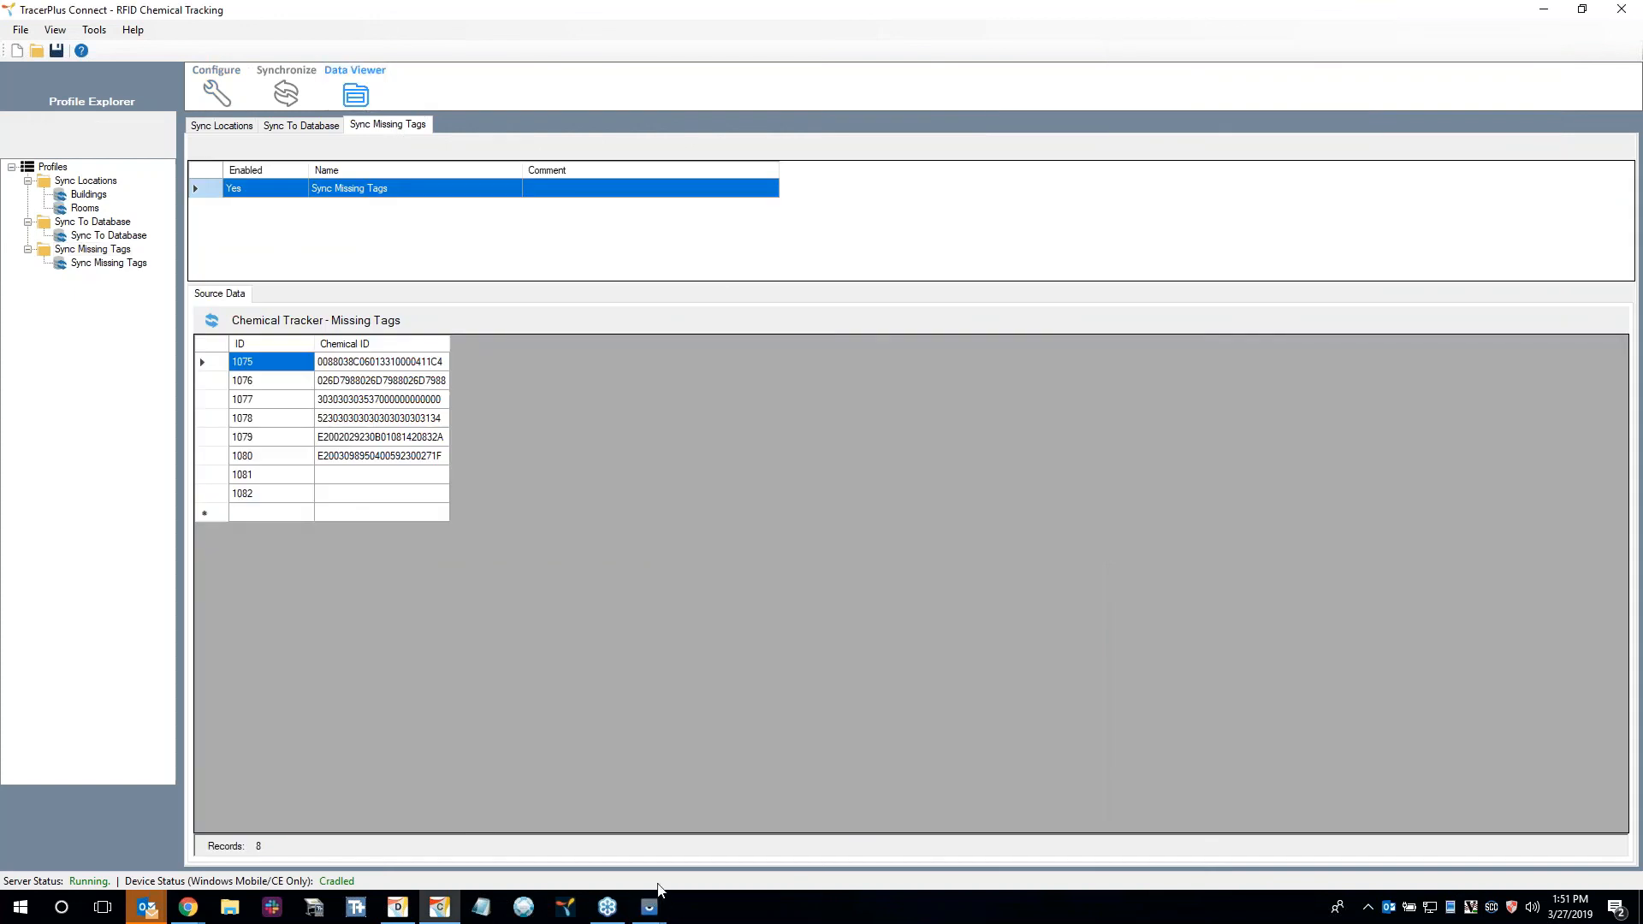
left_click(714, 823)
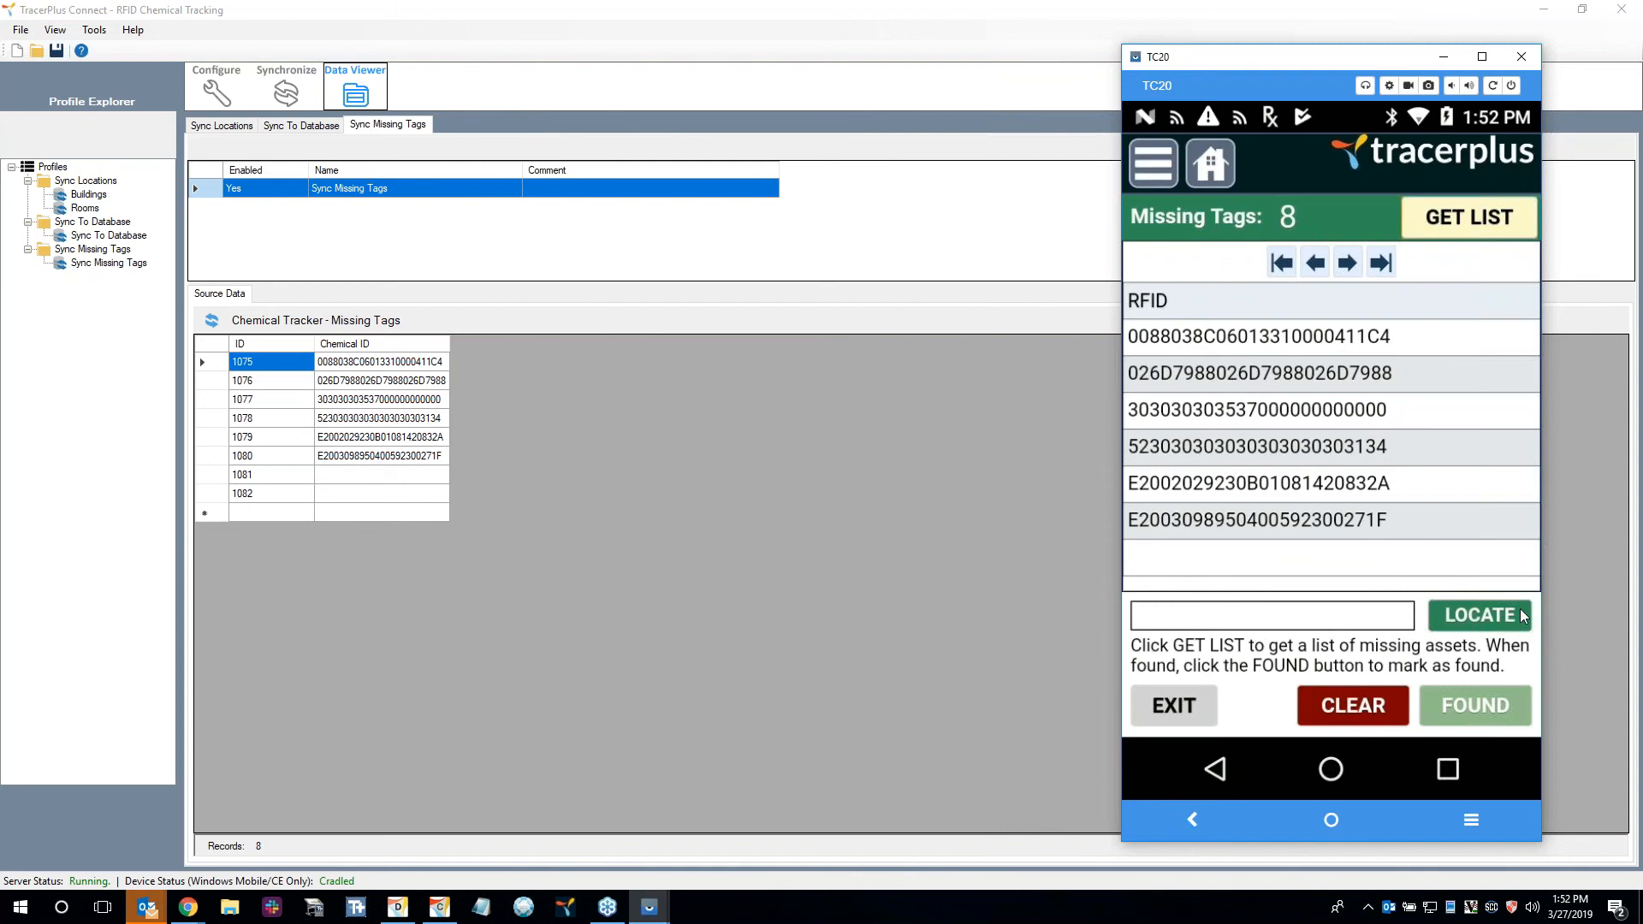
Bring up the Tag Locator for the first two missing tags in turn and mark tag 026D7988026D7988026D7988 as found.
left_click(1286, 337)
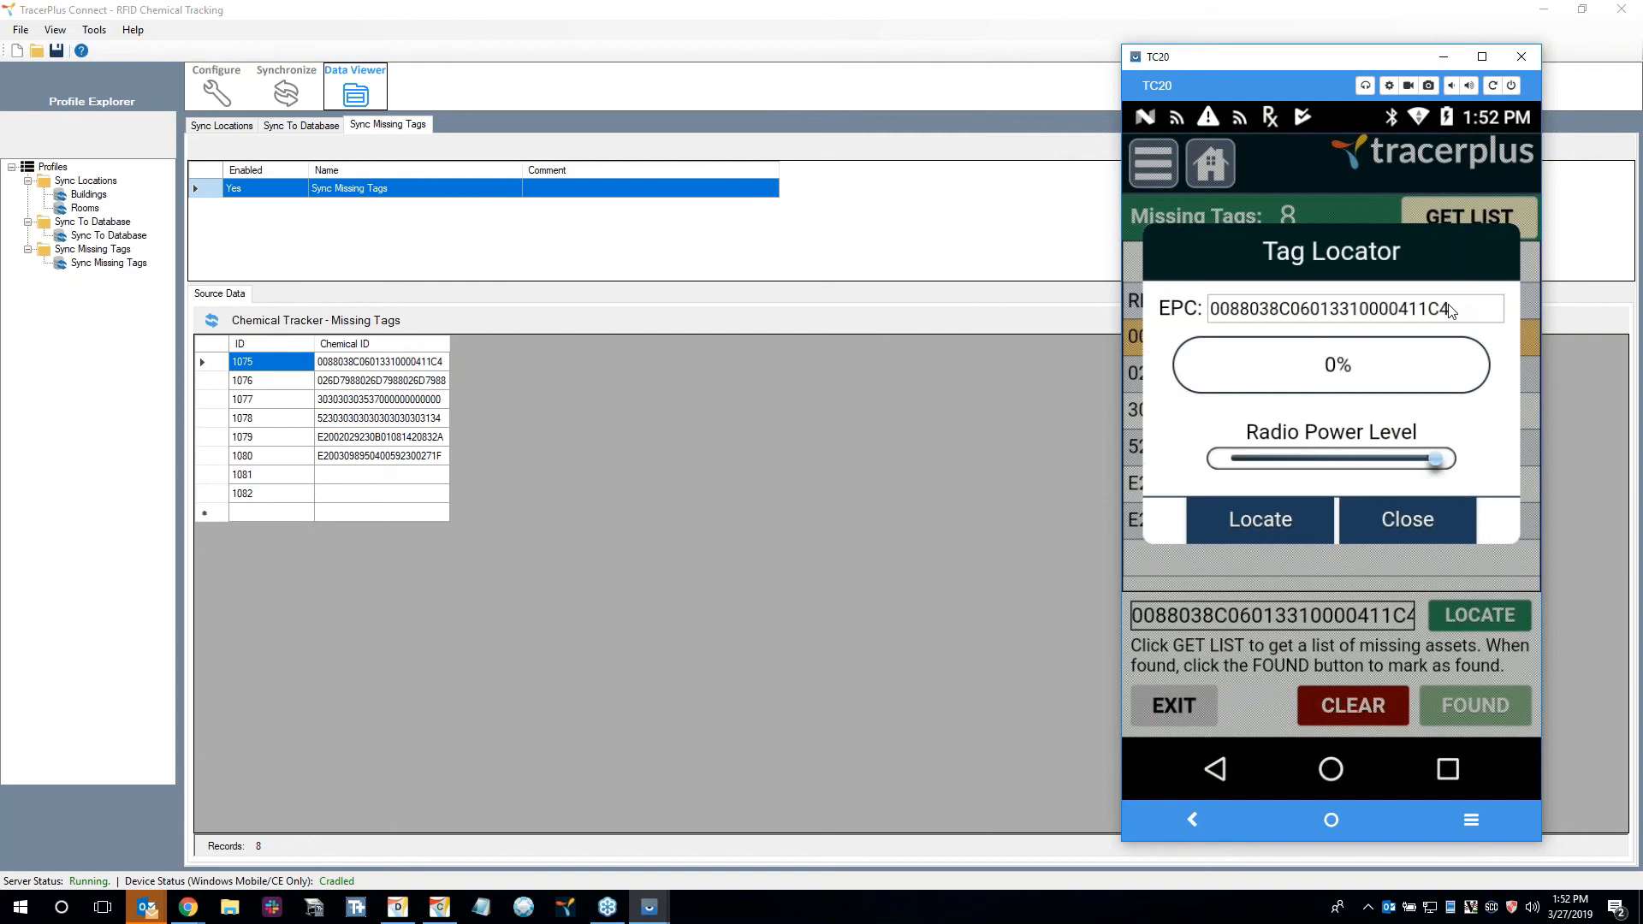
left_click(1407, 519)
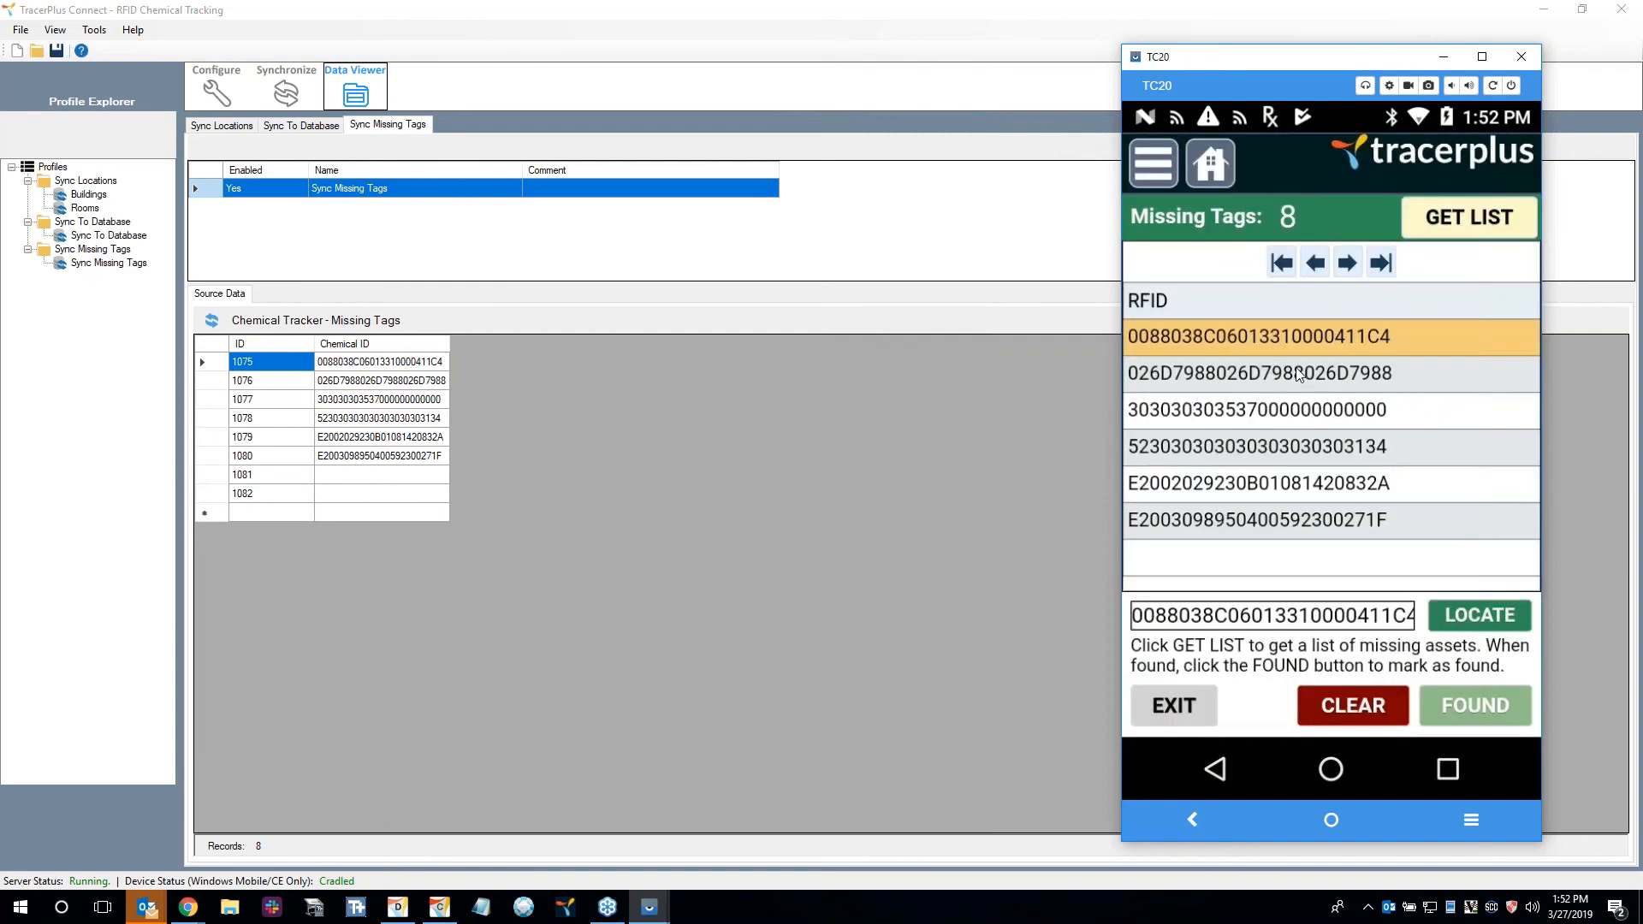
left_click(1298, 373)
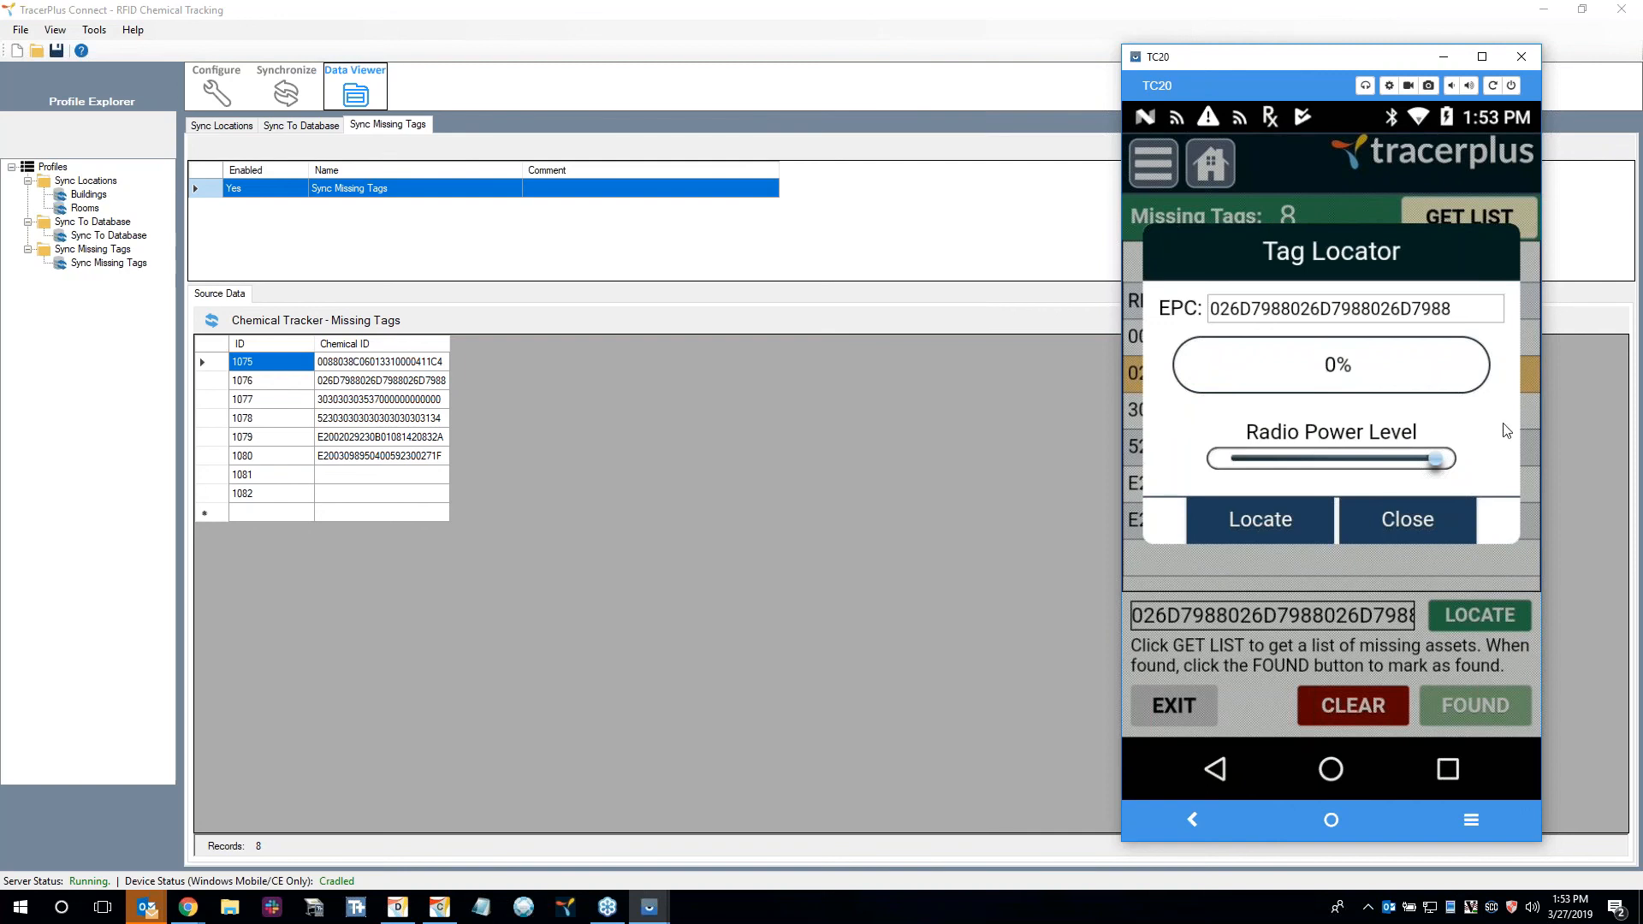
left_click(1390, 523)
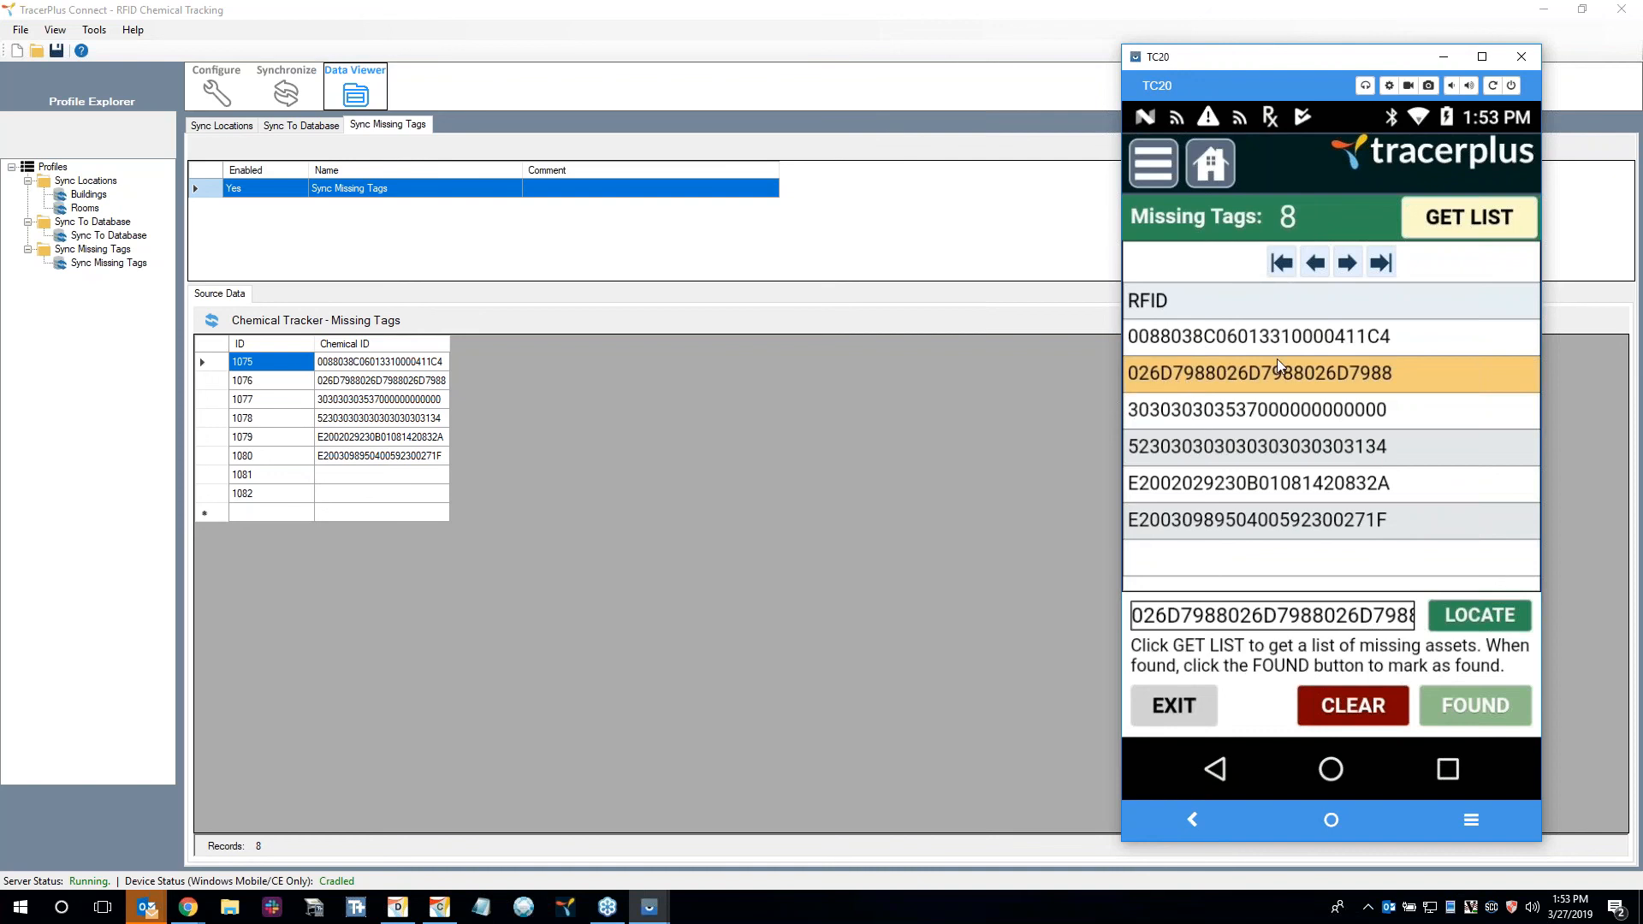
left_click(1481, 707)
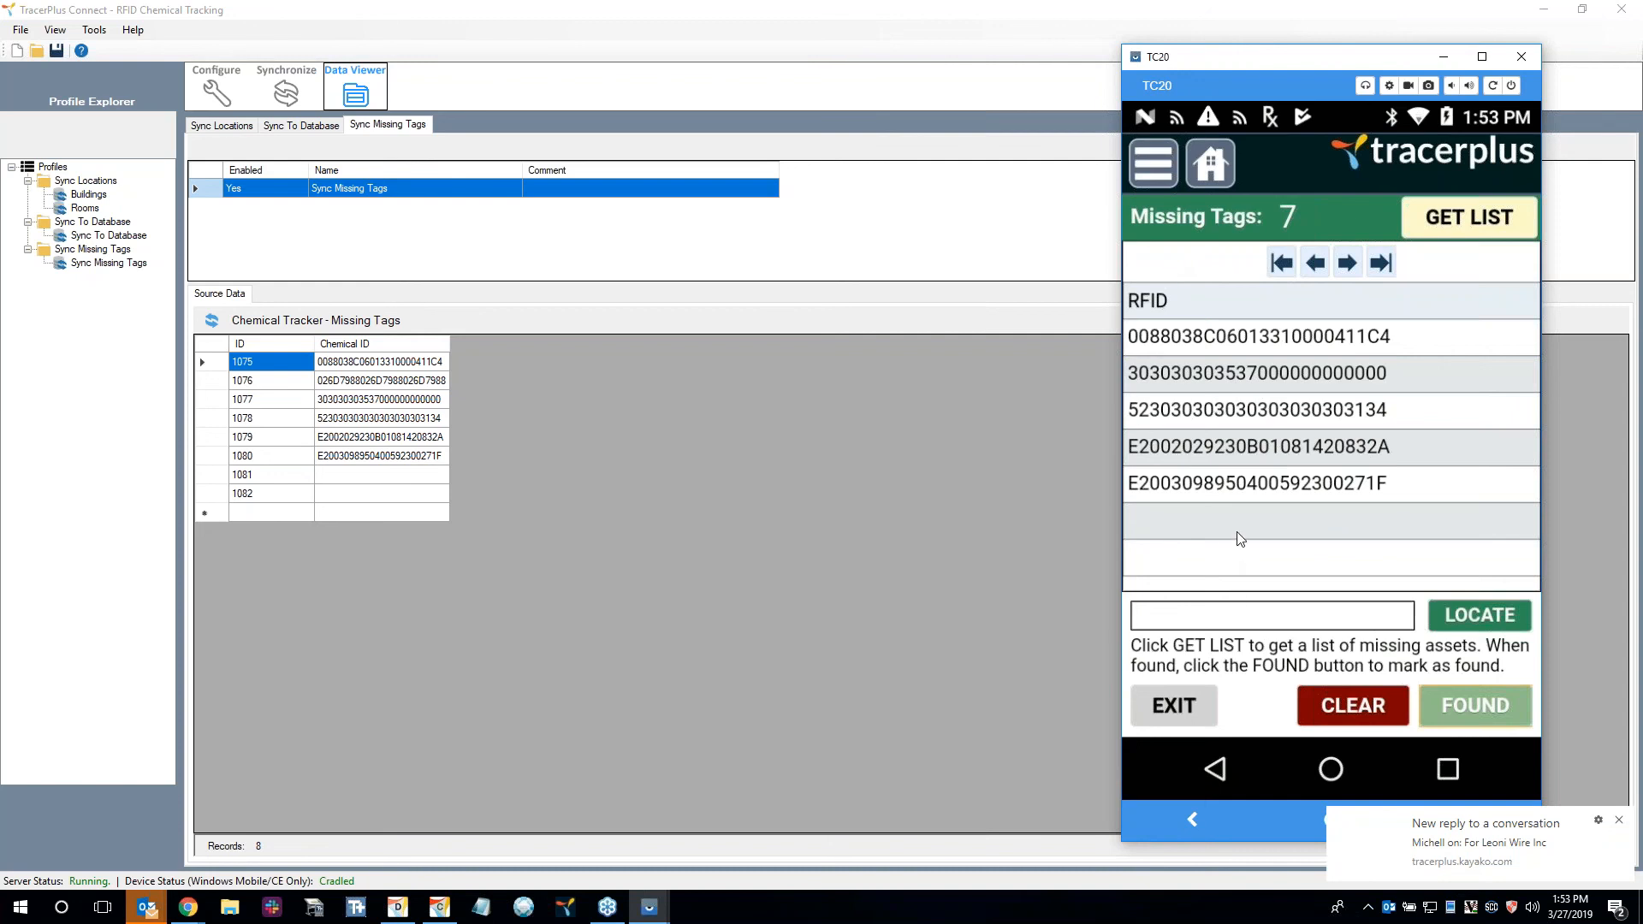
left_click(1302, 411)
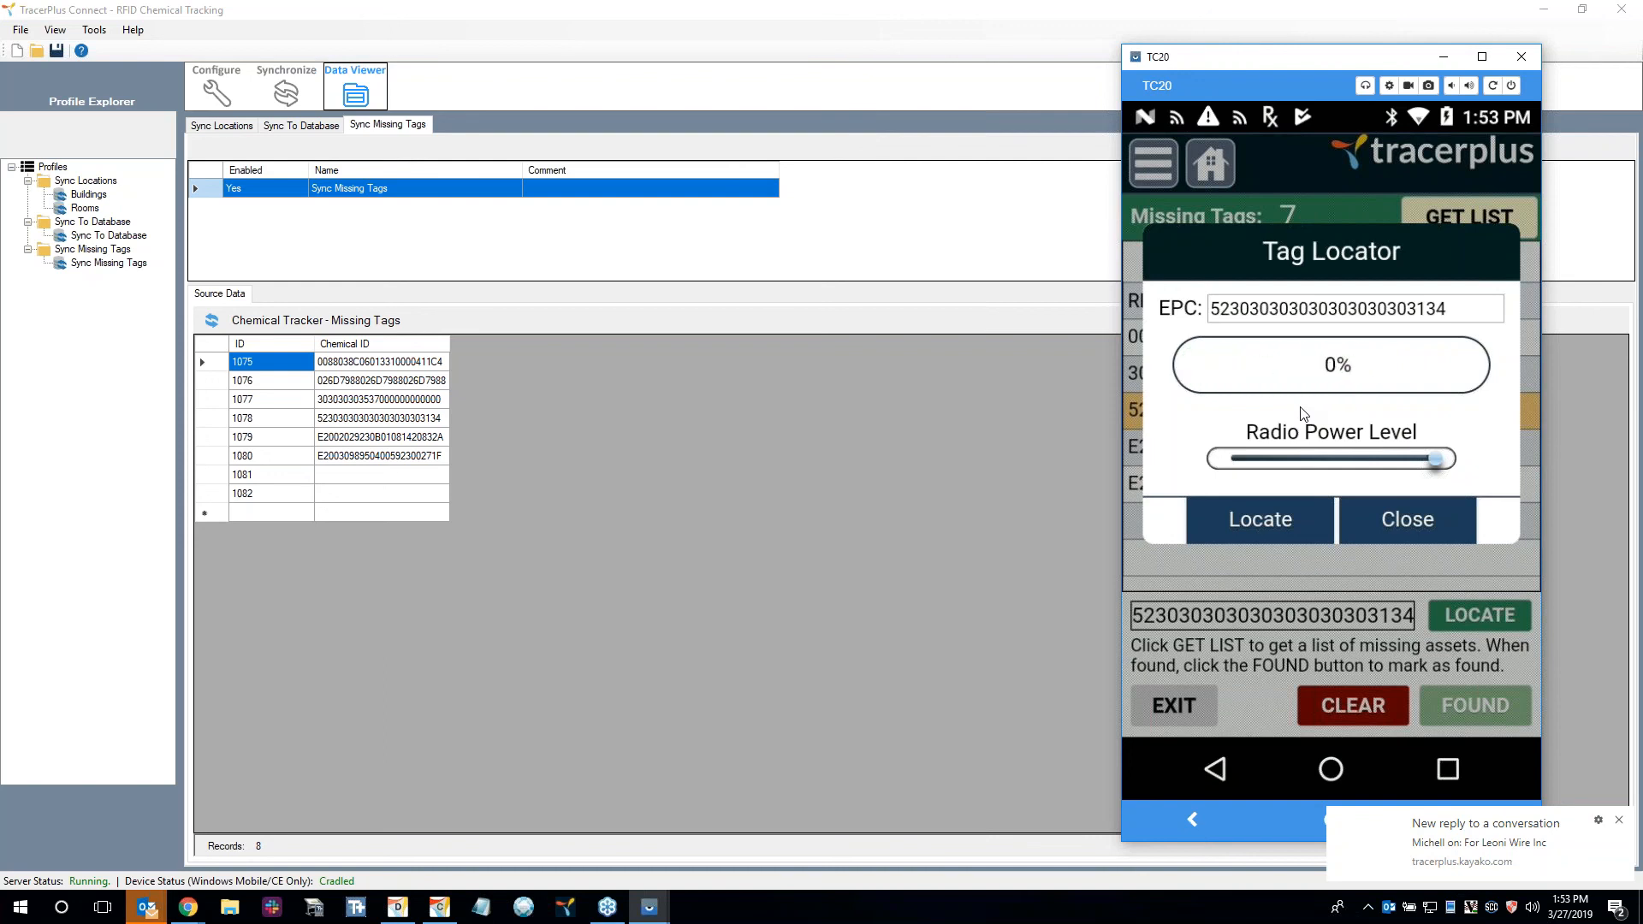
left_click(1425, 512)
left_click(1448, 719)
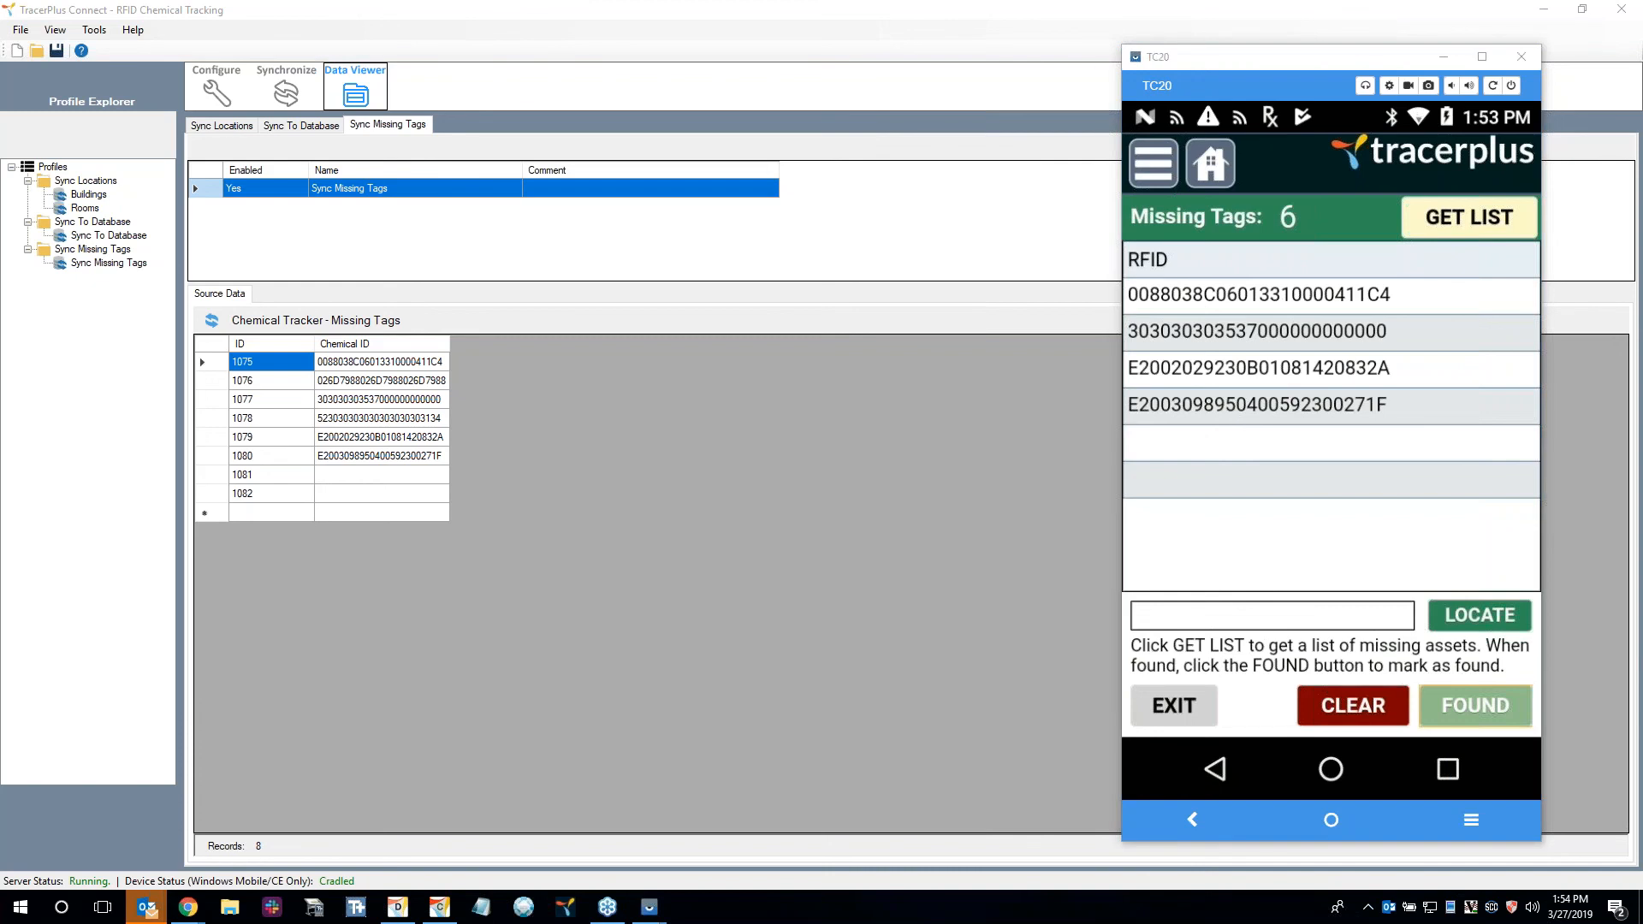
Leave and recheck the Find Chemicals missing tags list, and open the Chemical Inventory session from the home screen.
left_click(1197, 178)
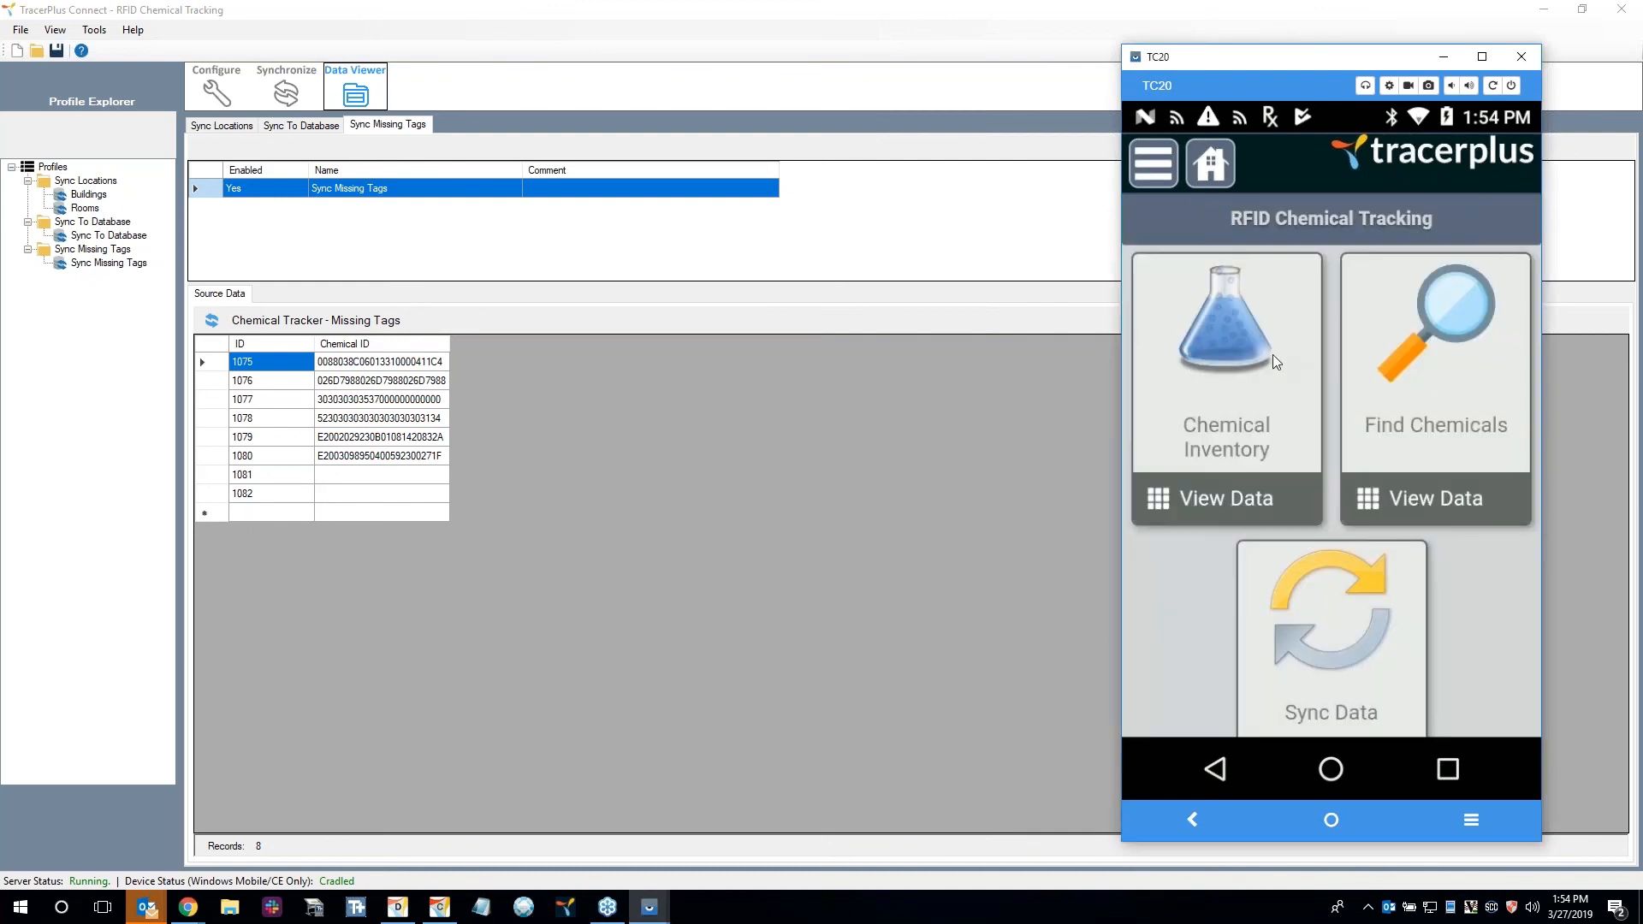
left_click(1381, 382)
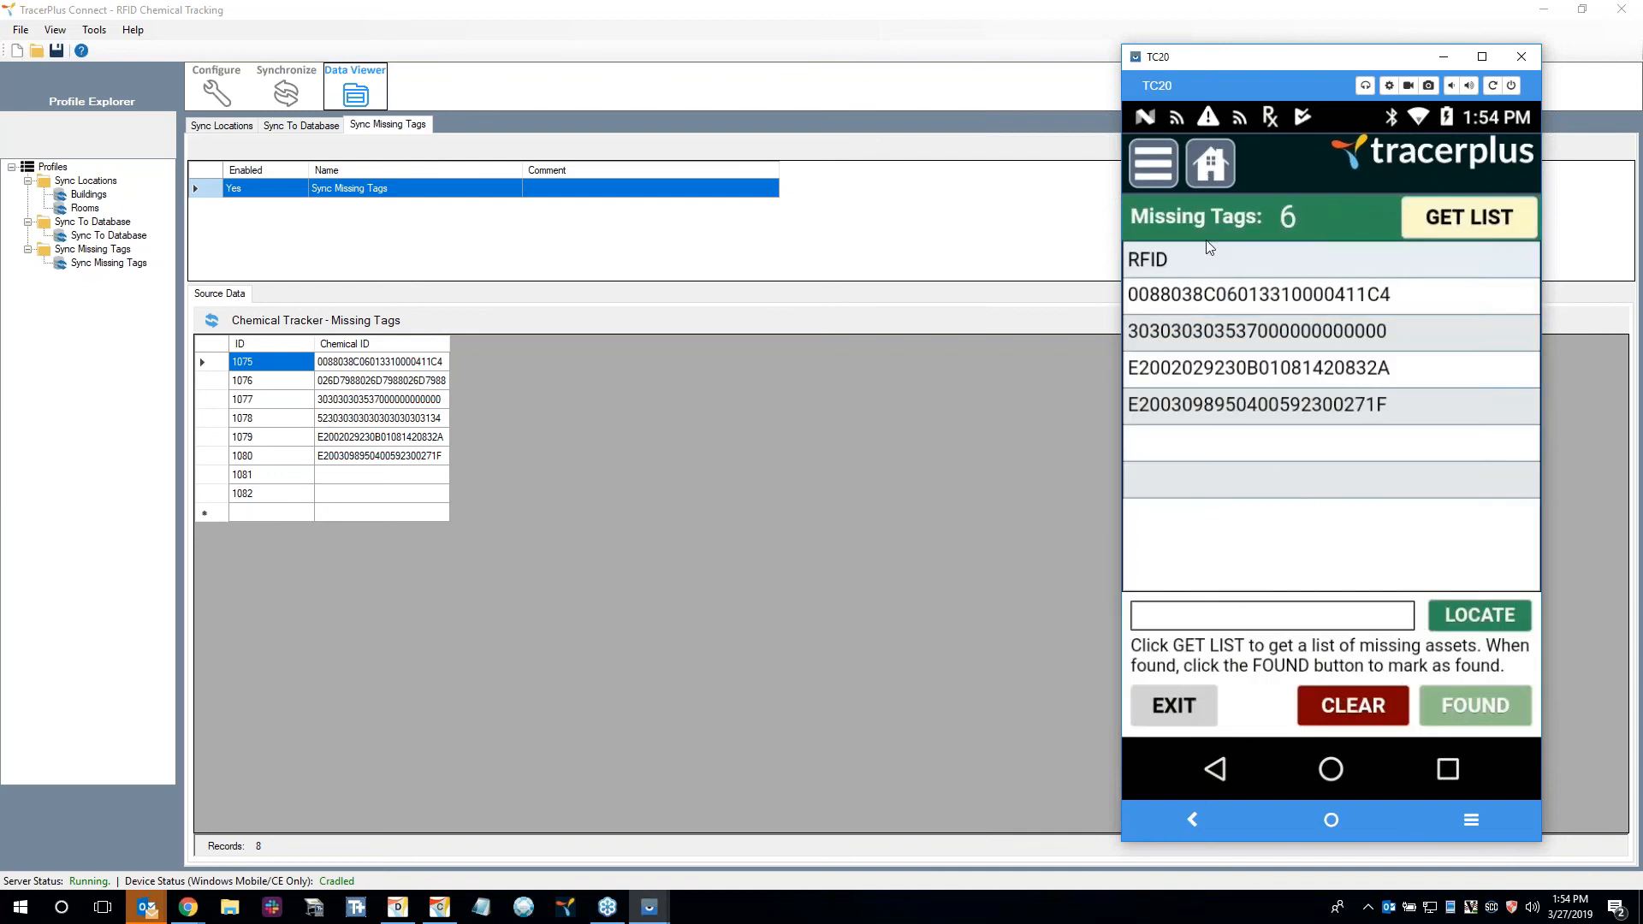
left_click(1208, 176)
left_click(1249, 388)
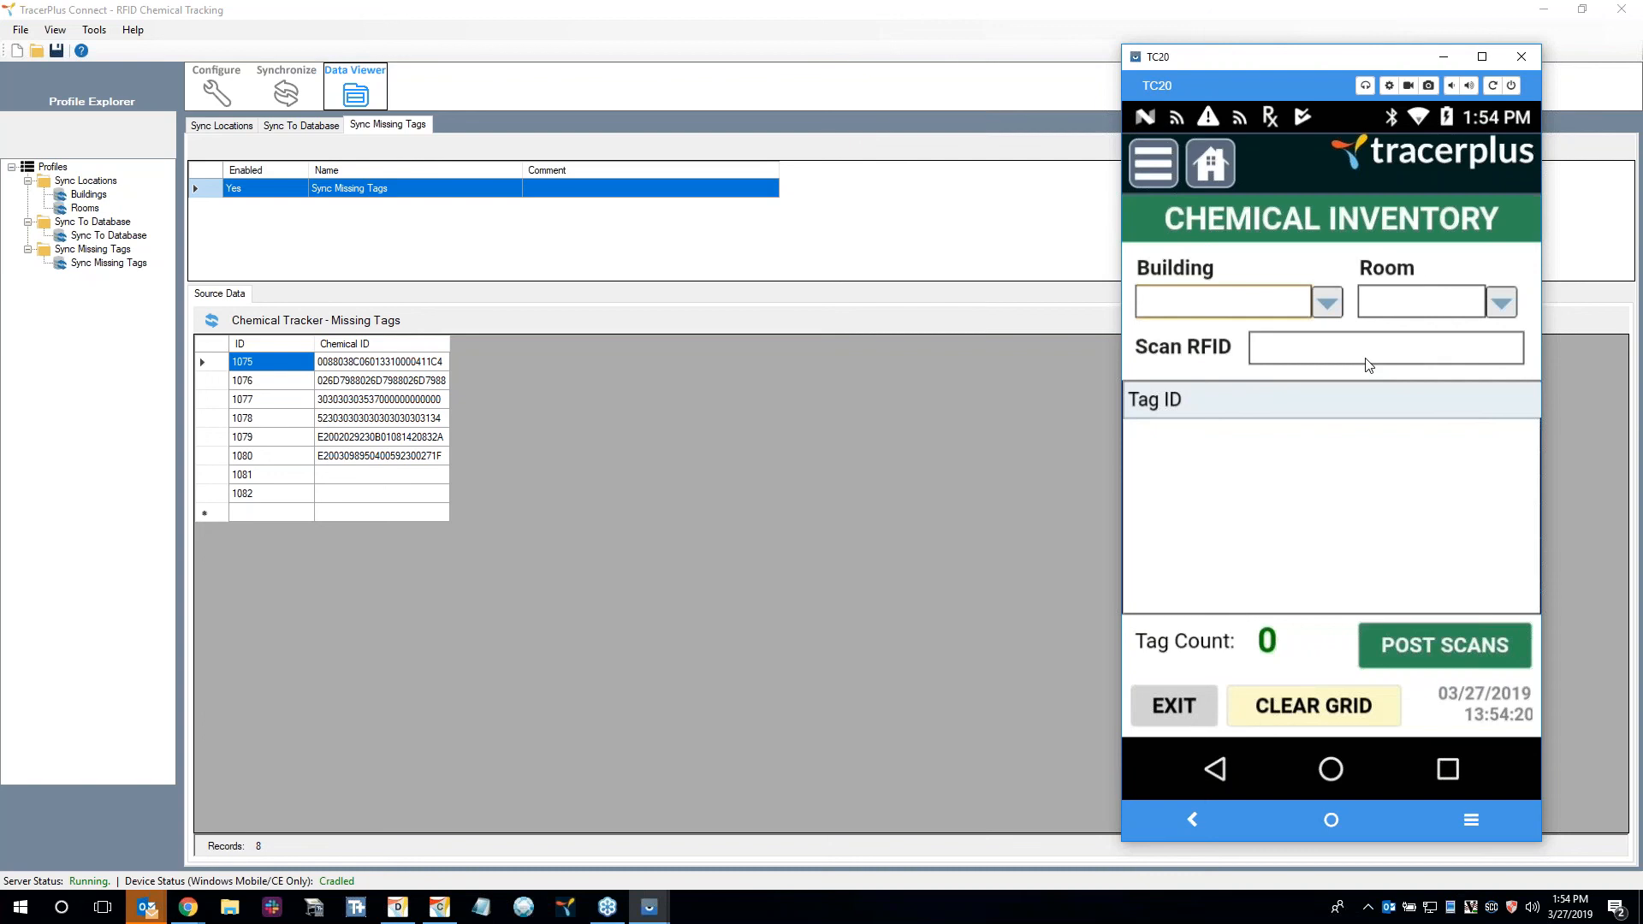
Switch to TracerPlus Desktop and close the RFID Chemical Tracking QR code dialog.
left_click(398, 907)
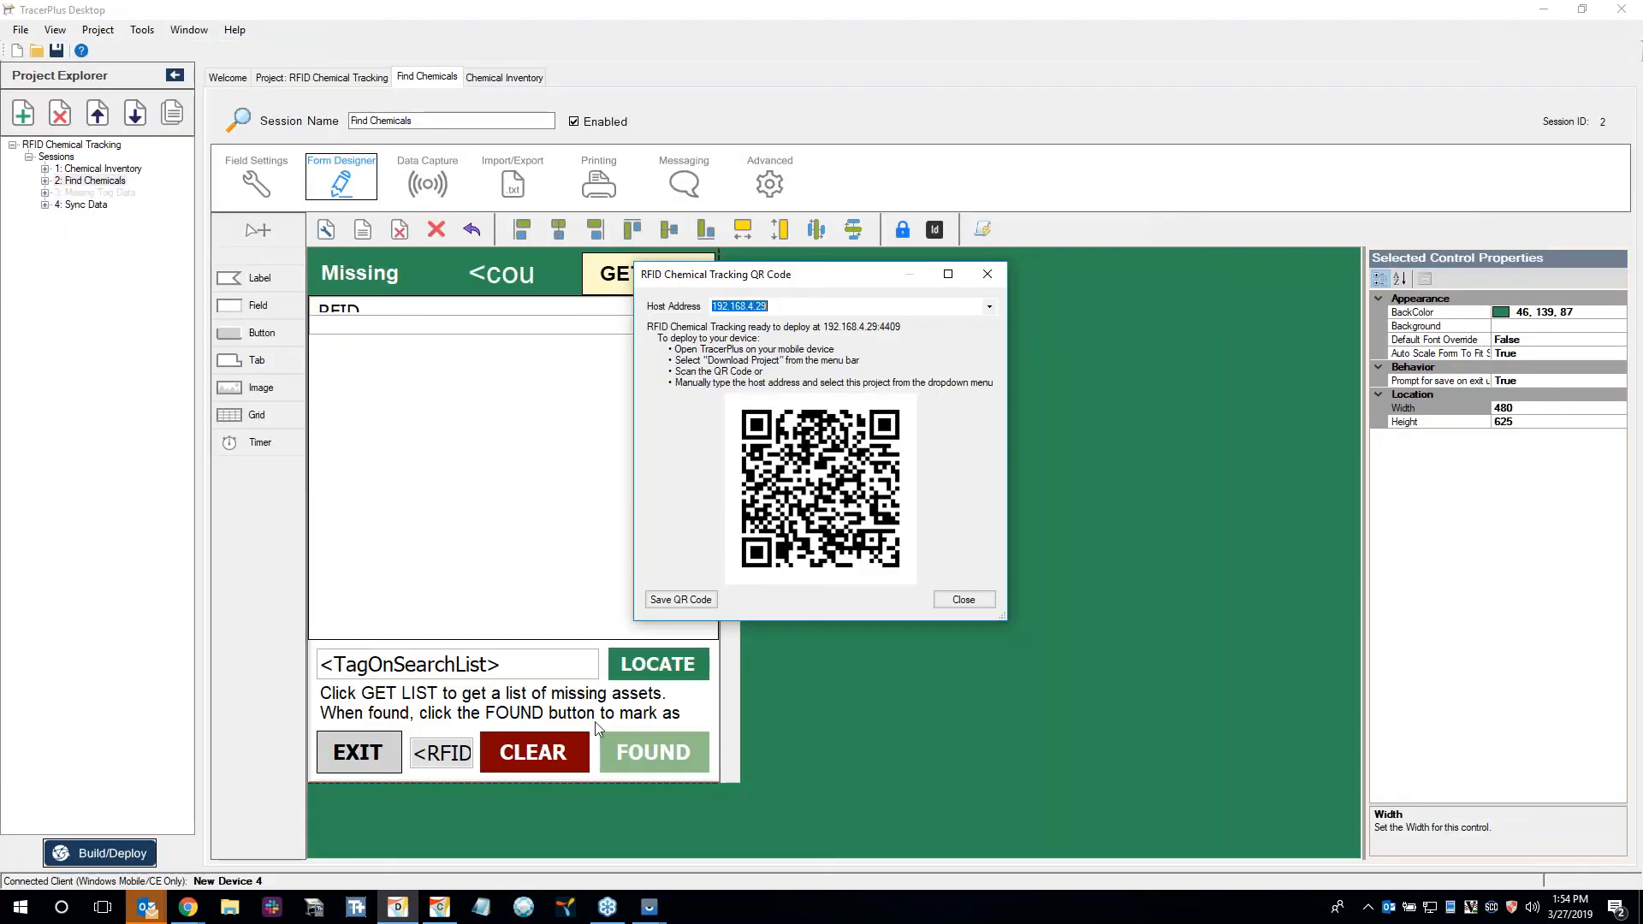
left_click(946, 604)
left_click(946, 590)
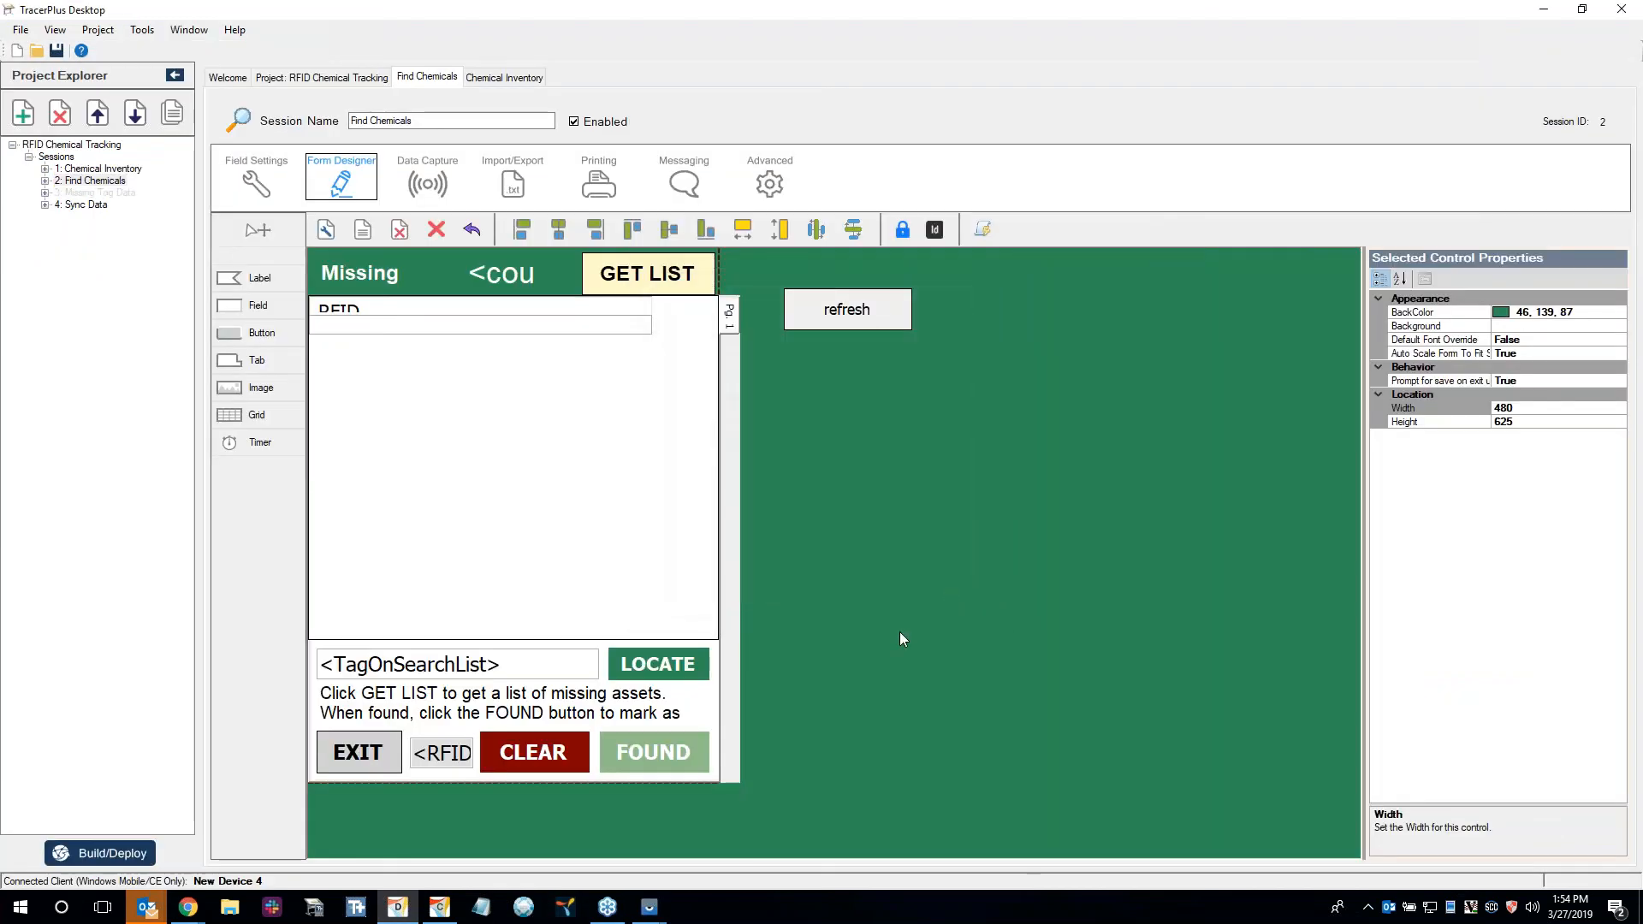
Check the Android build and deploy options without deploying, and return to the Welcome page.
left_click(132, 856)
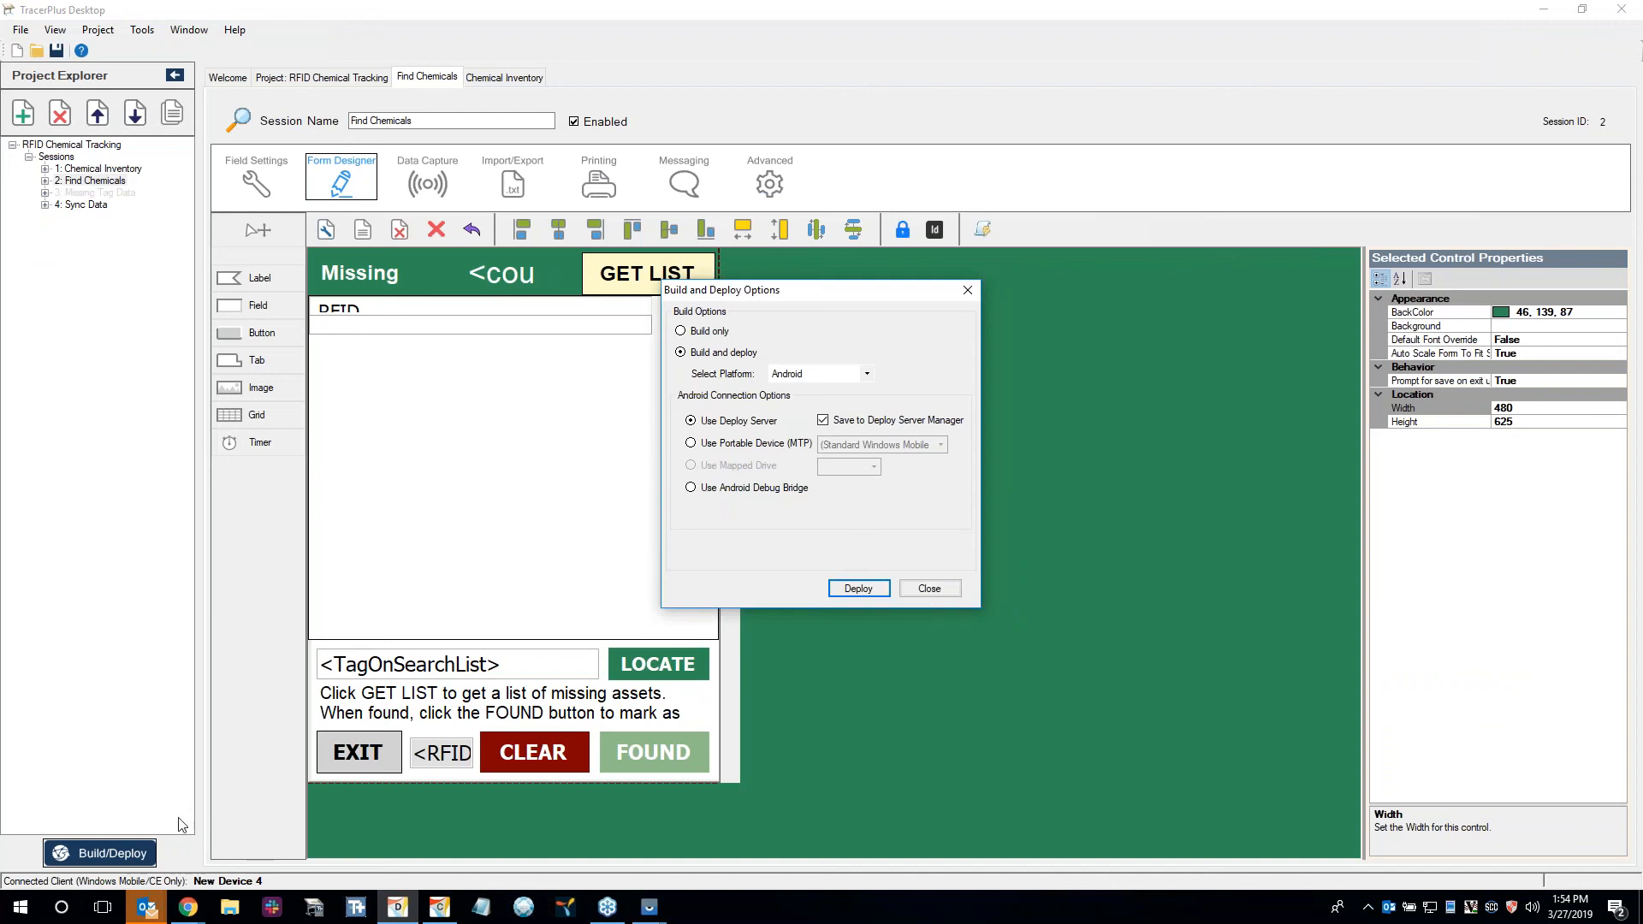
left_click(926, 591)
left_click(322, 77)
left_click(228, 77)
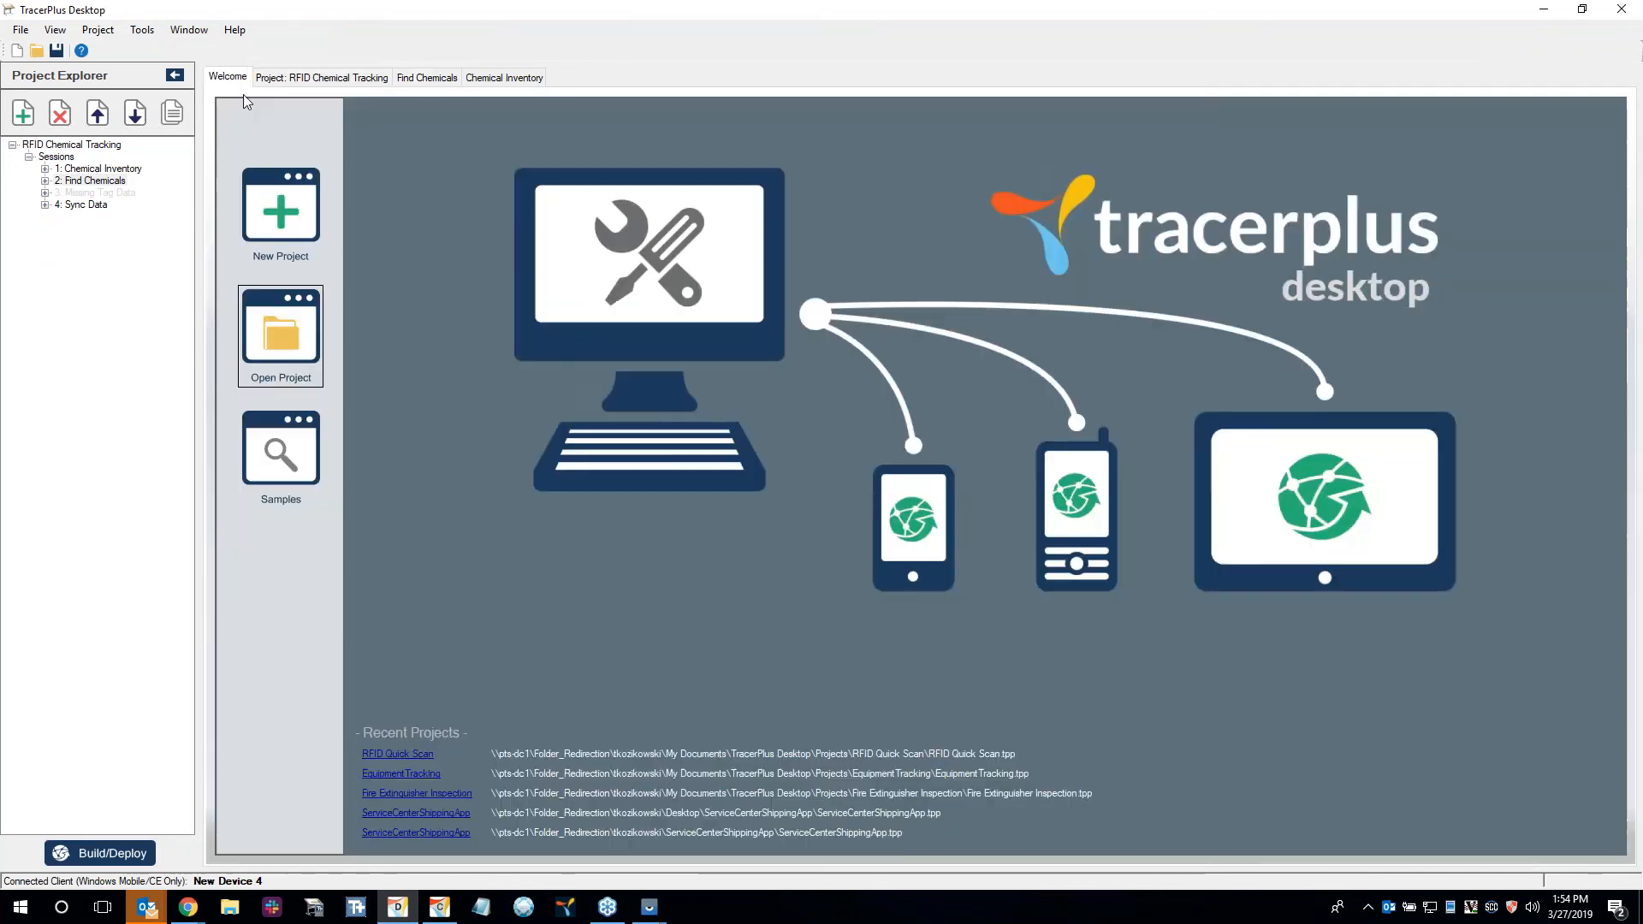
Open the online sample projects and browse the applications in the Asset Tracking category.
left_click(281, 458)
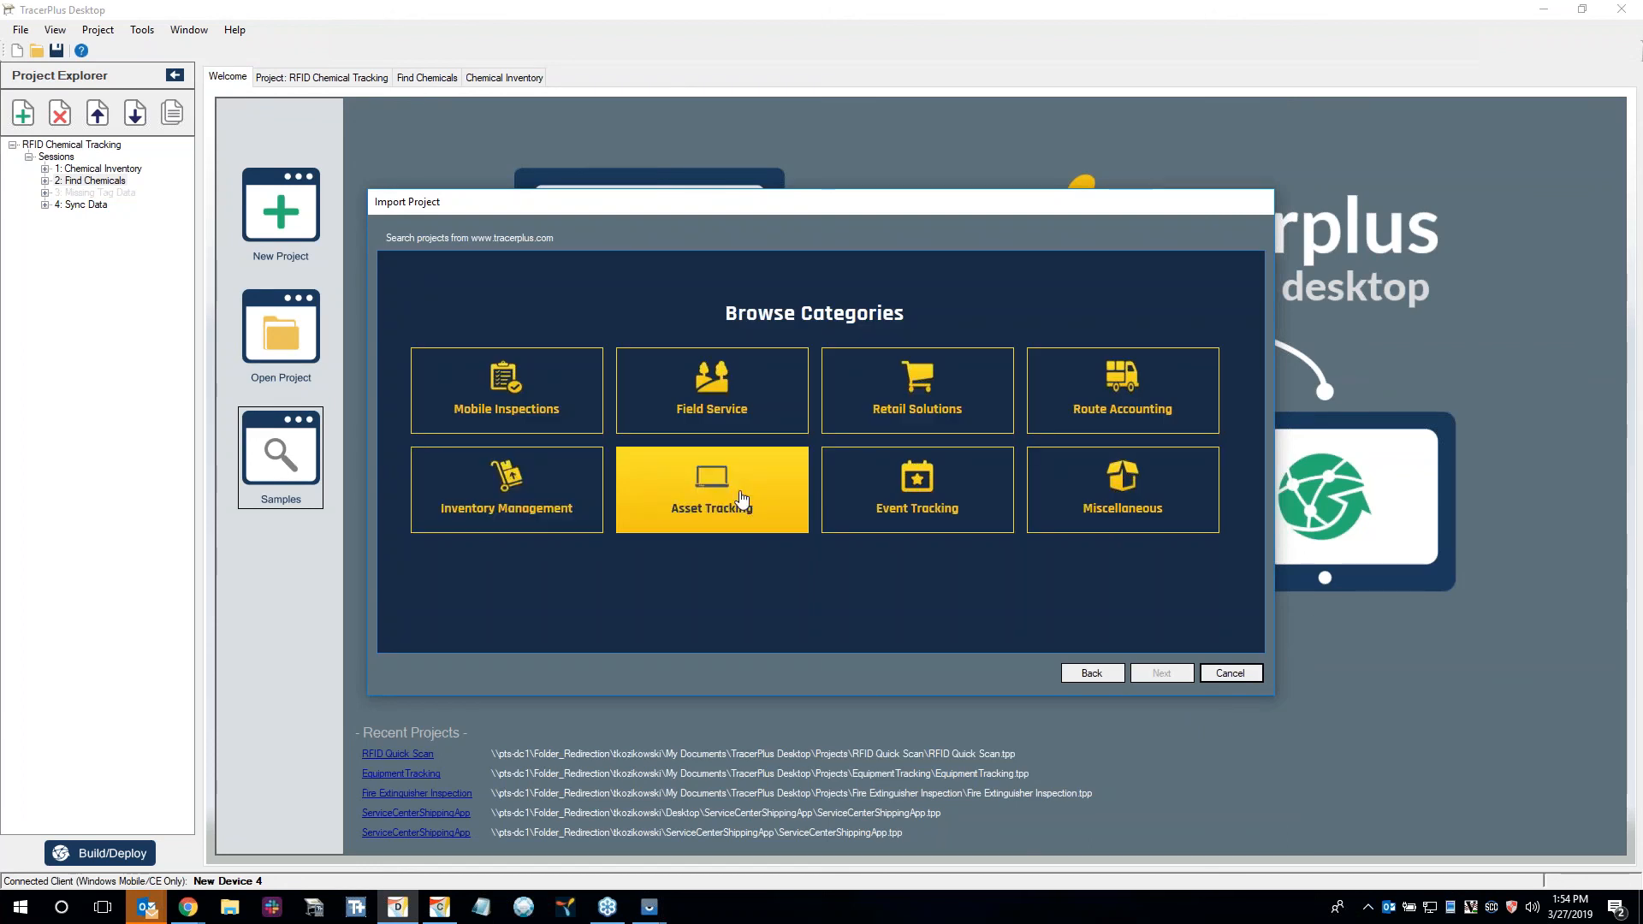
left_click(708, 490)
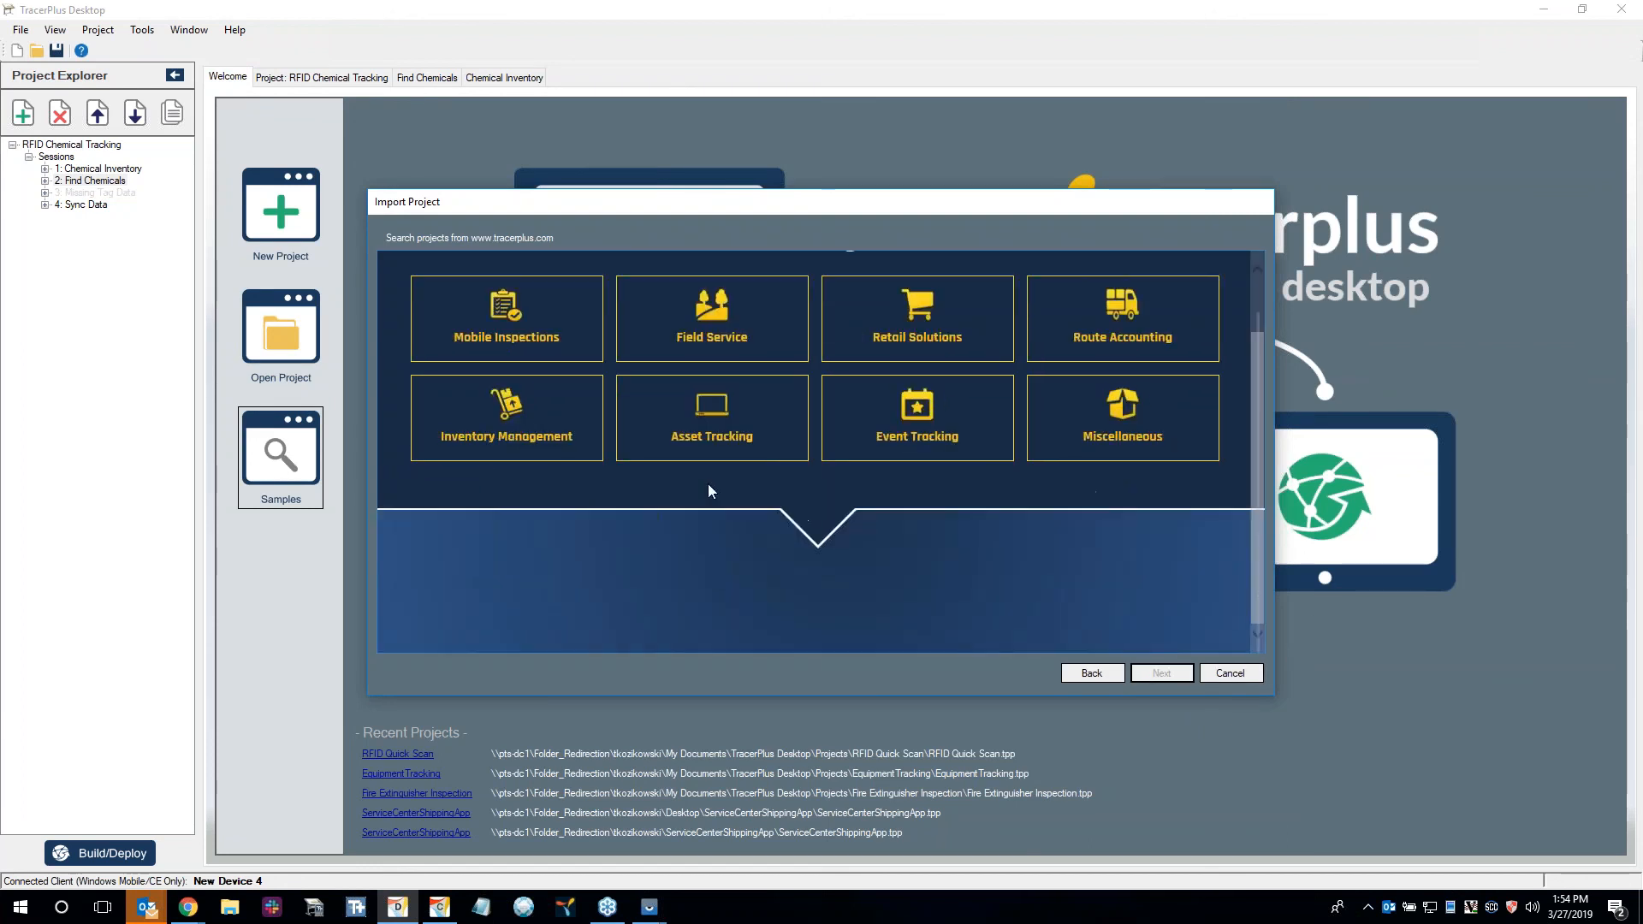
scroll(708, 490, "down", 8)
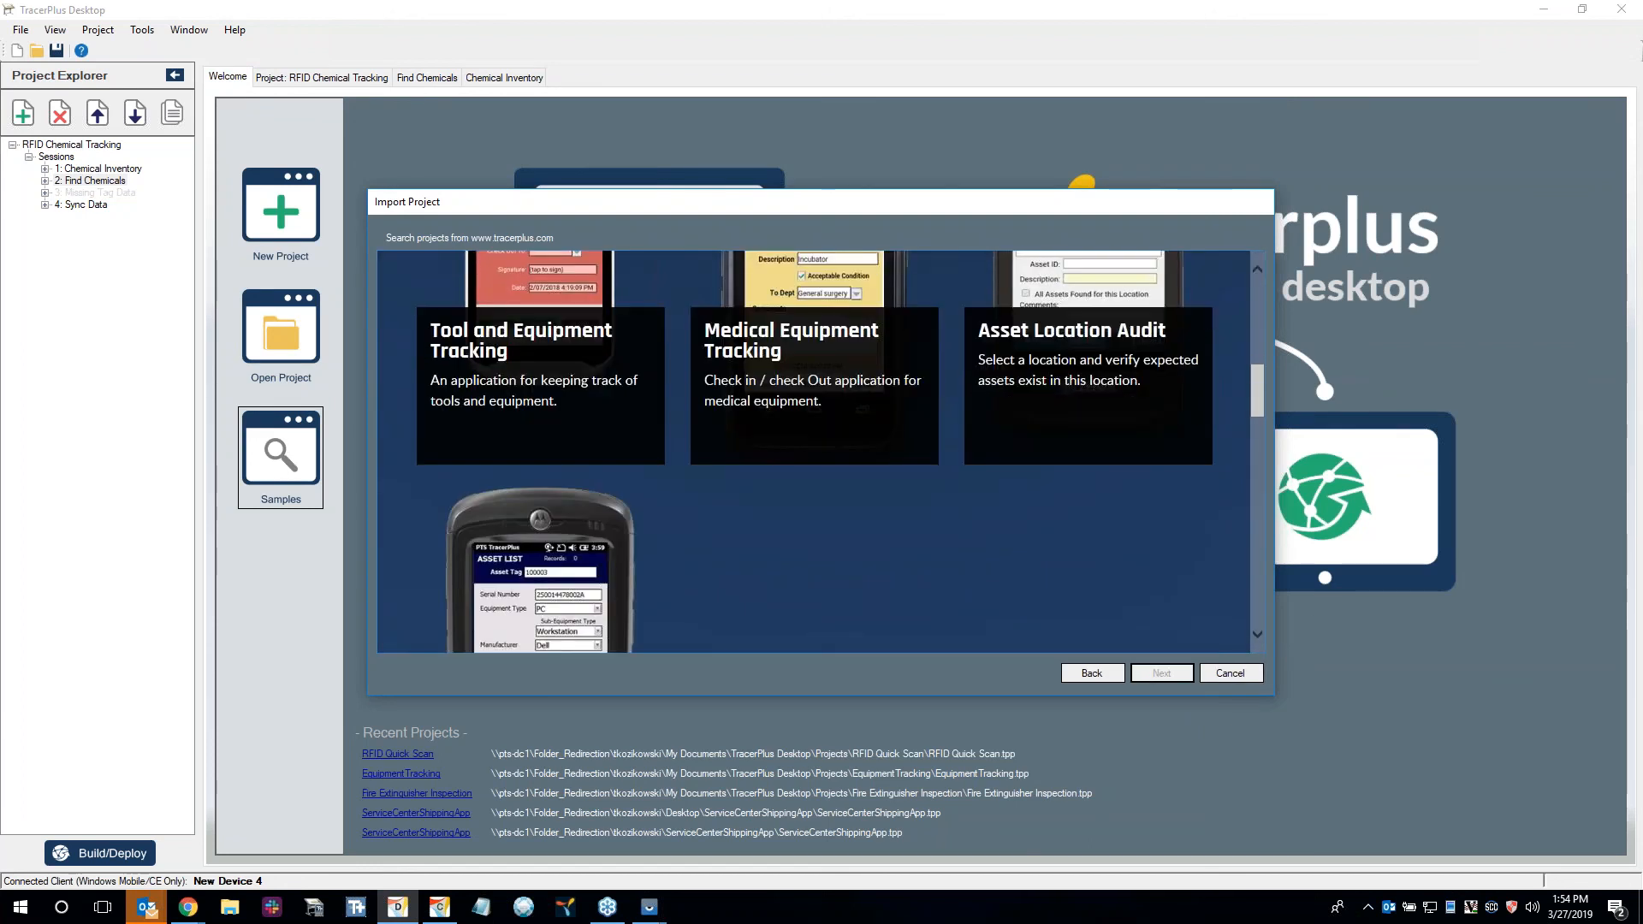
scroll(706, 491, "down", 6)
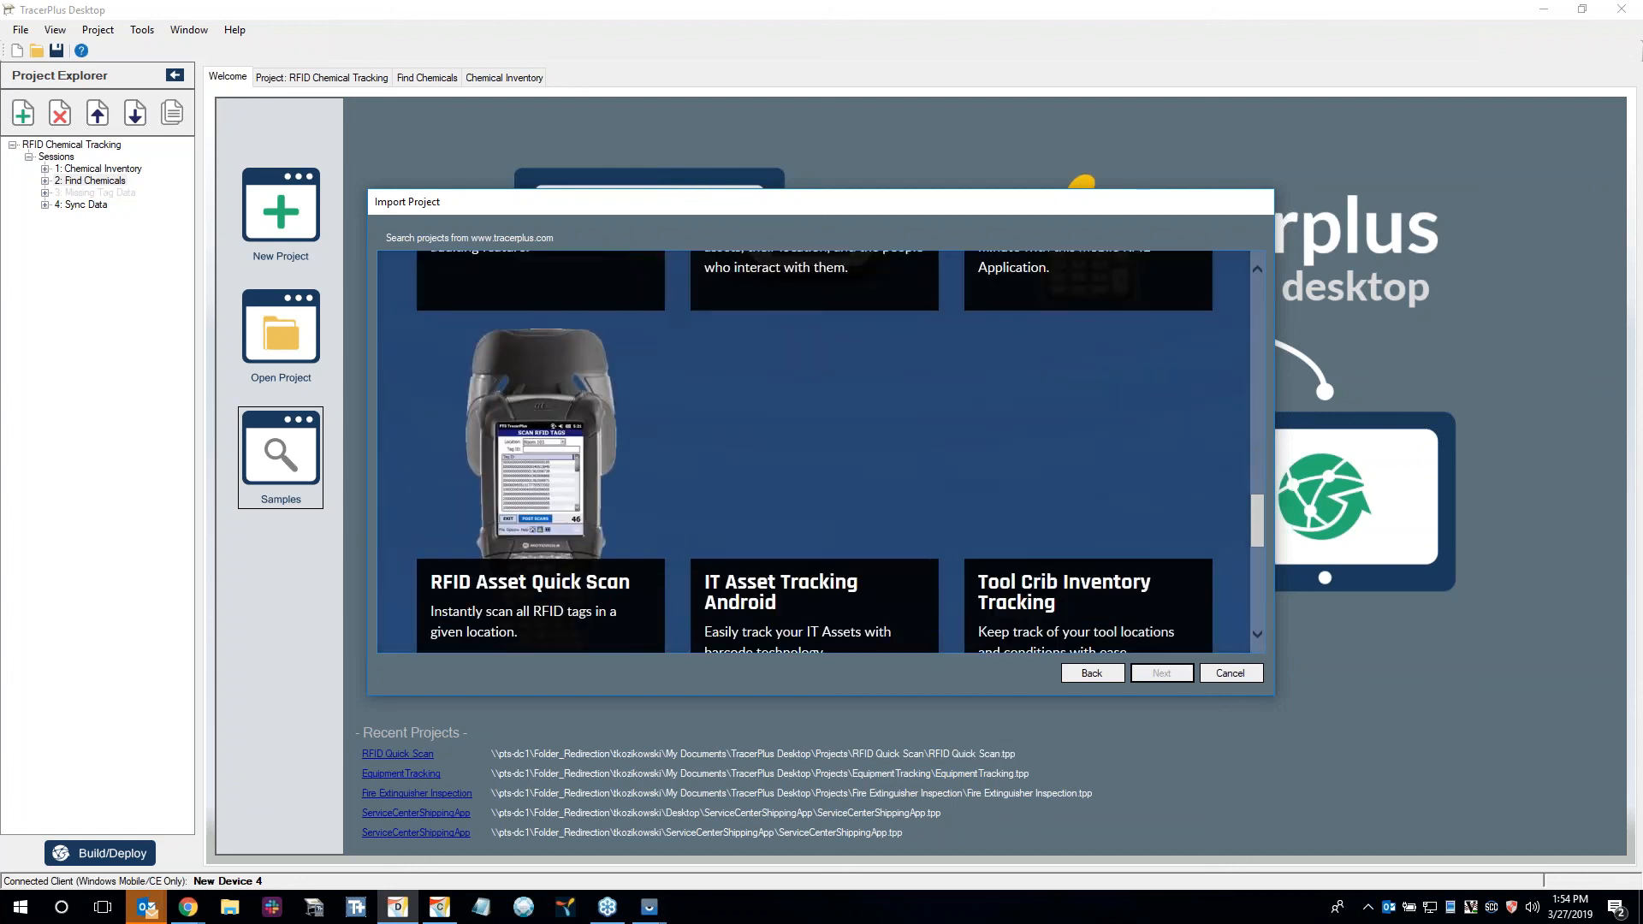
scroll(670, 511, "down", 3)
scroll(669, 510, "up", 8)
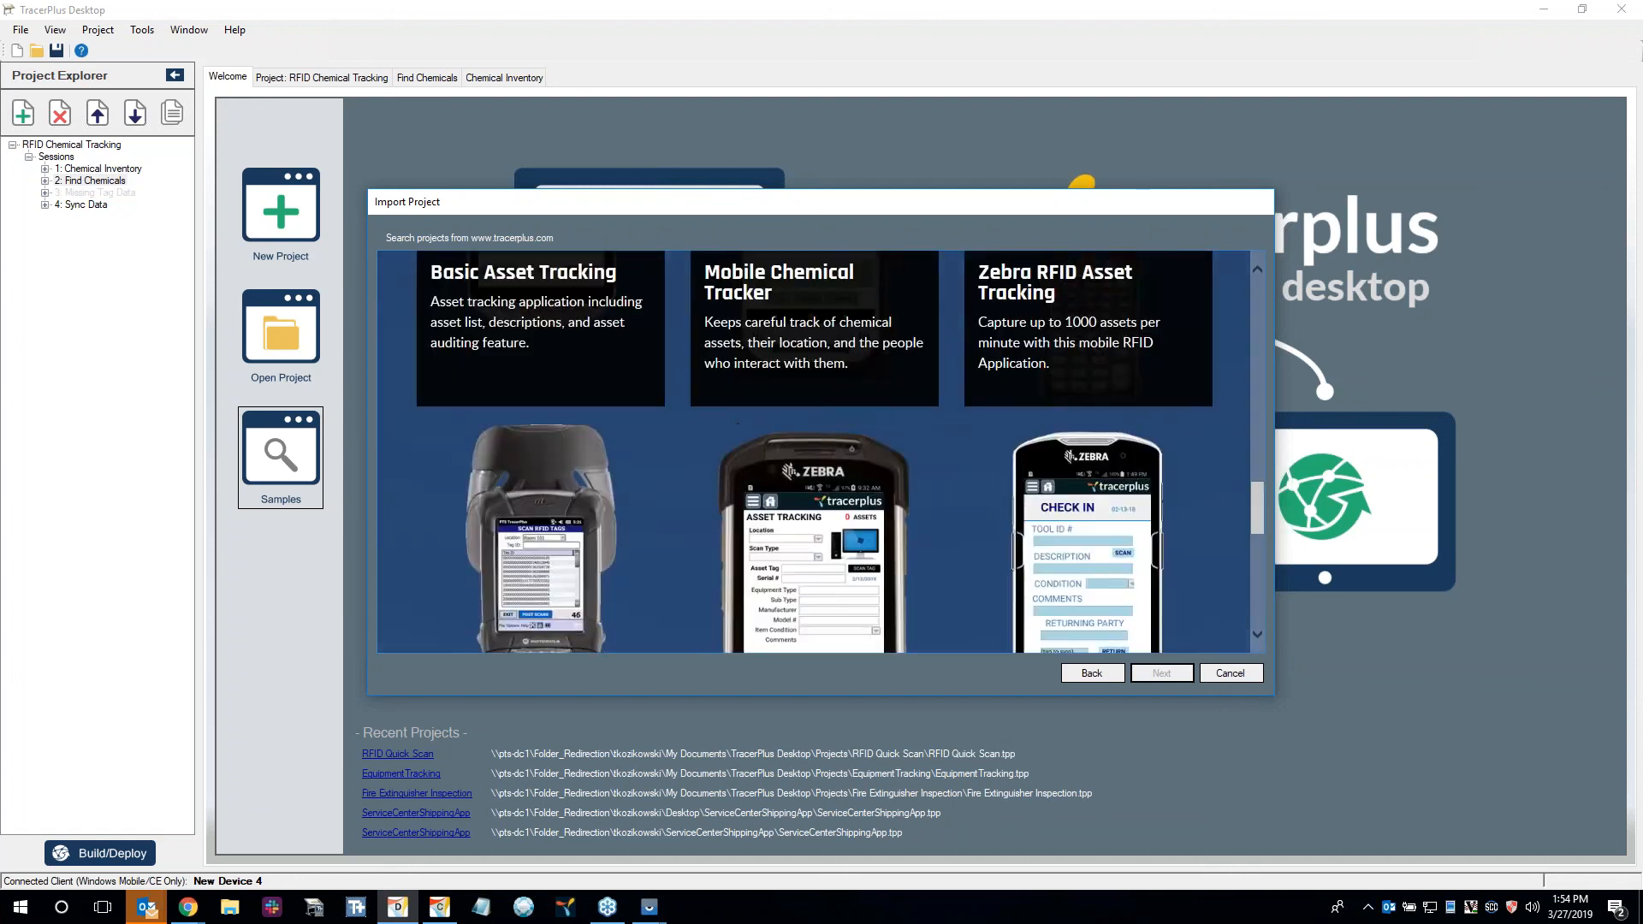
scroll(547, 479, "up", 8)
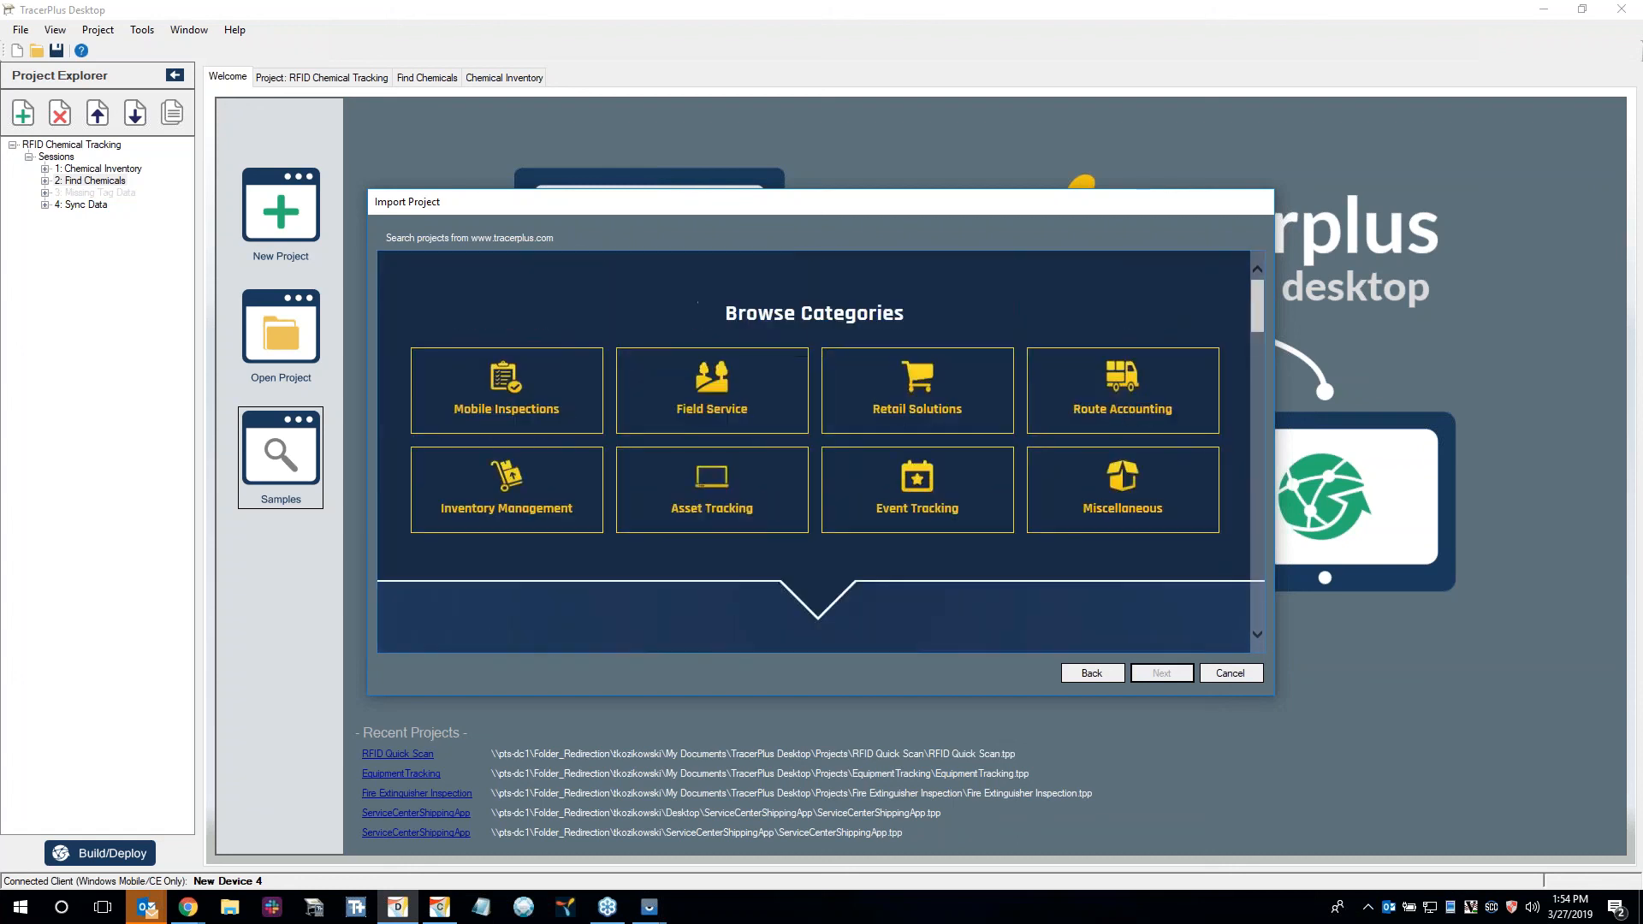
Review the RFID Chemical Inventory Tracking sample's description and import summary under Inventory Management, and leave without importing it.
left_click(554, 503)
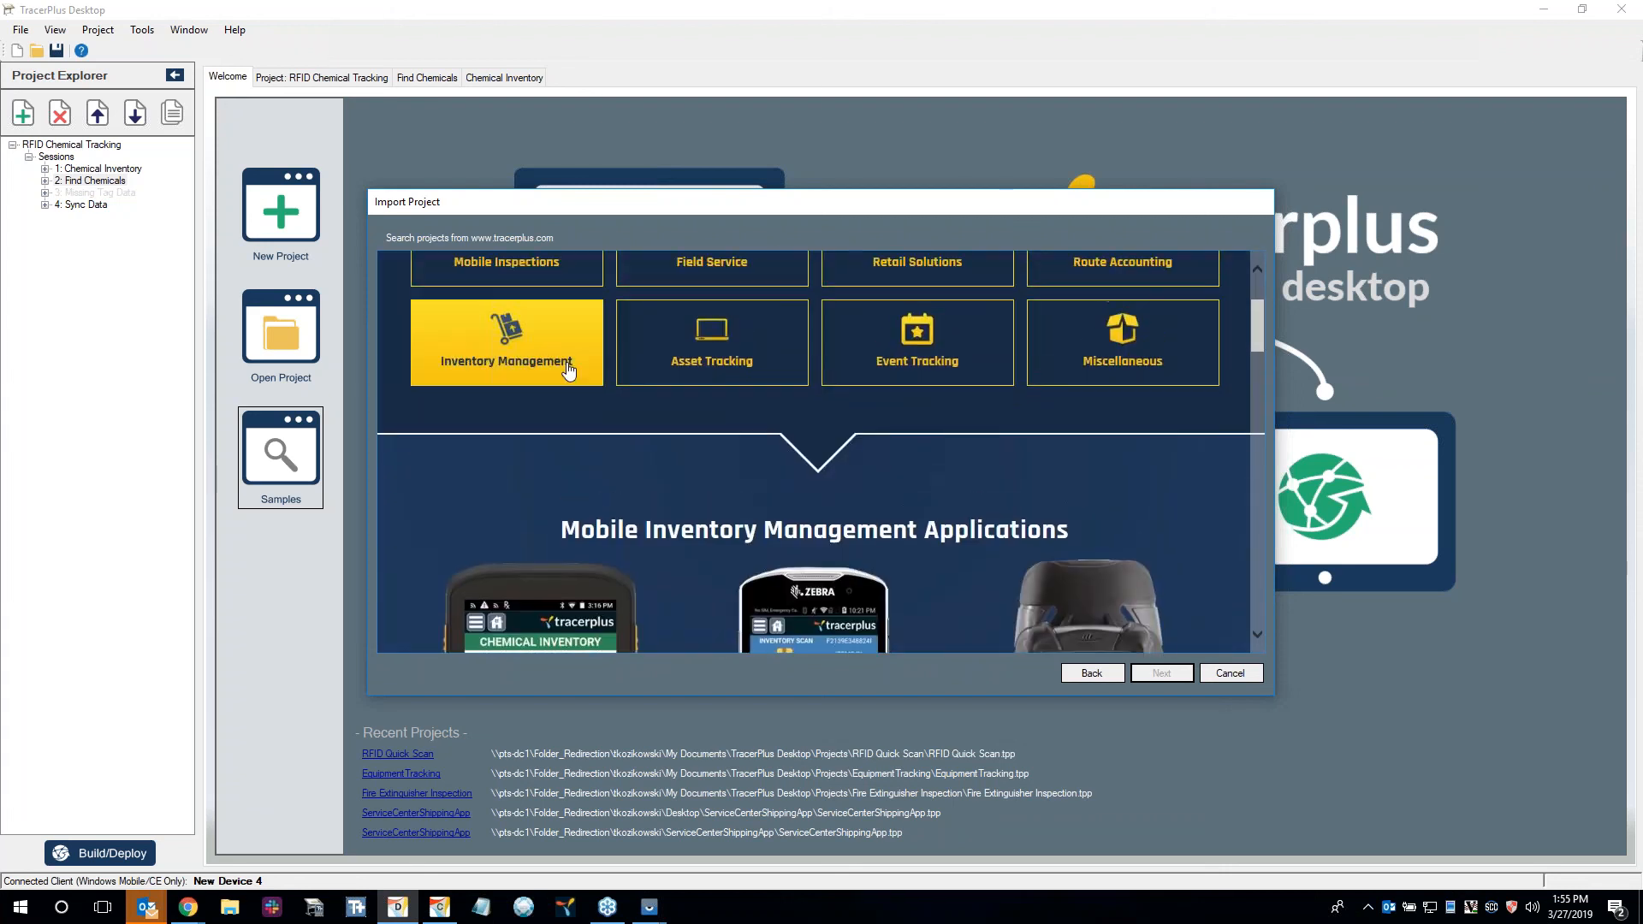
left_click(552, 377)
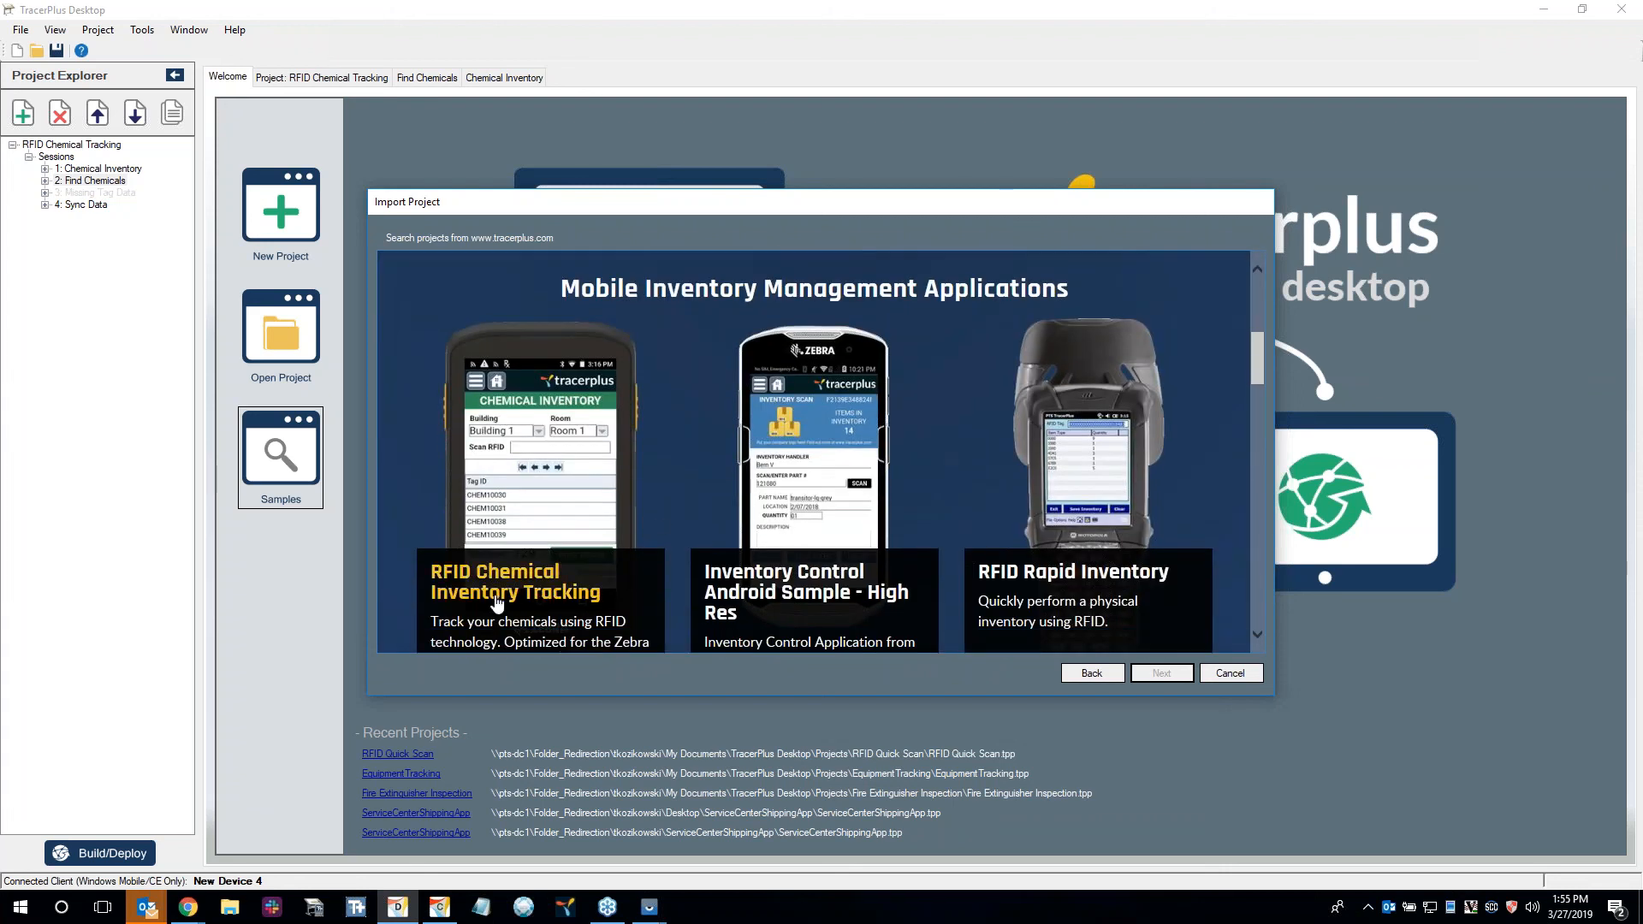
scroll(582, 548, "down", 1)
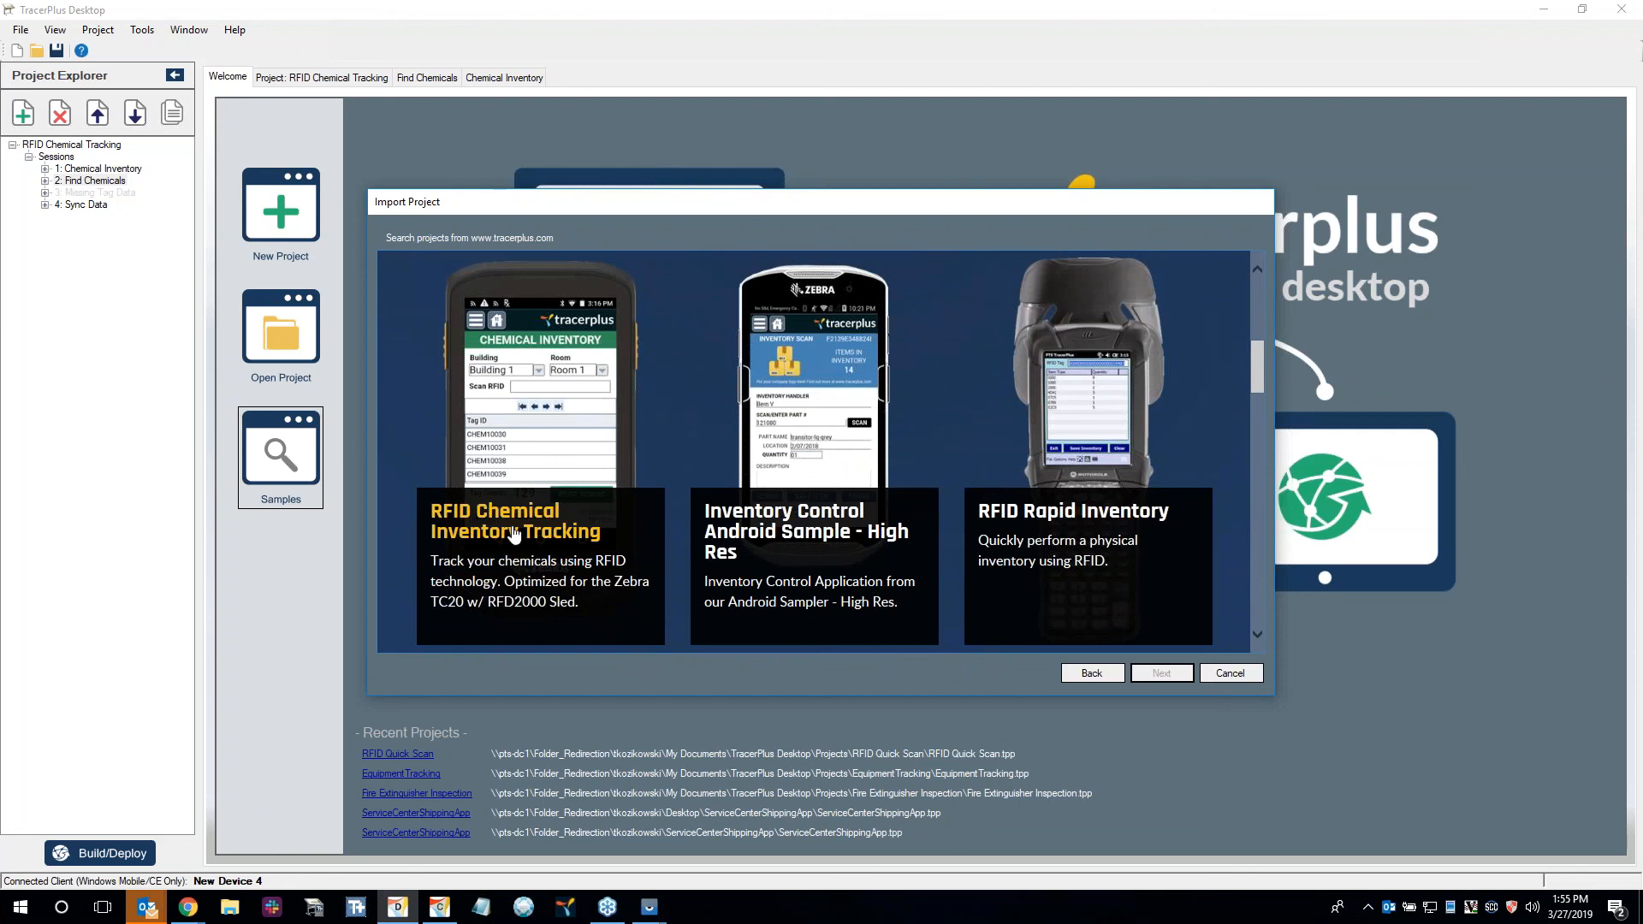
left_click(462, 578)
scroll(823, 511, "down", 9)
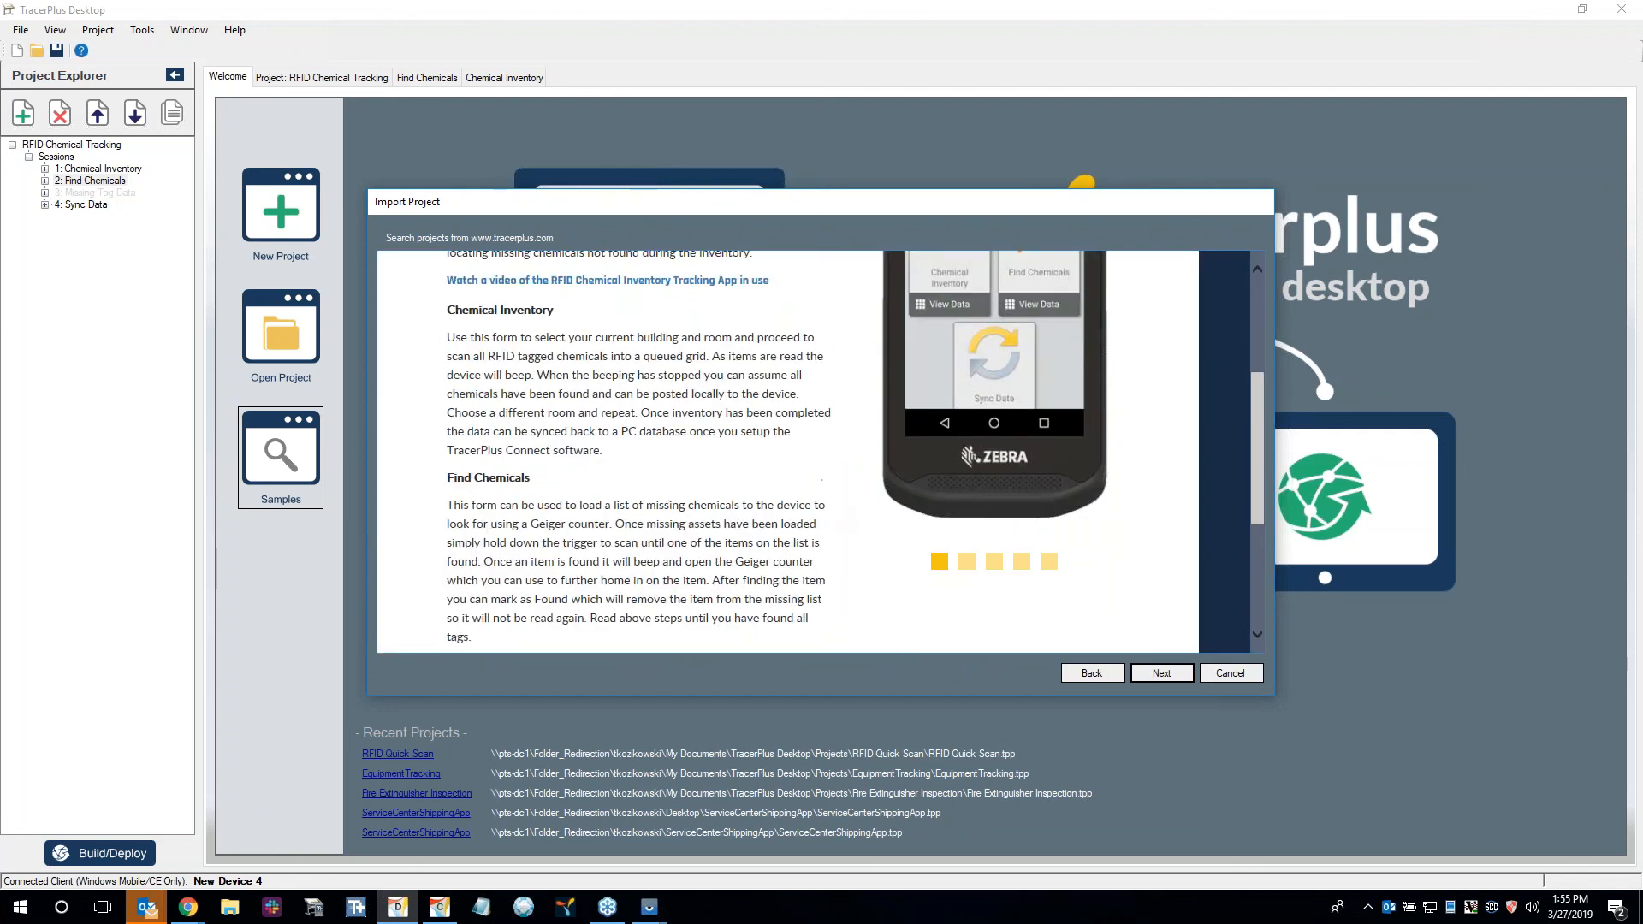
left_click(1164, 674)
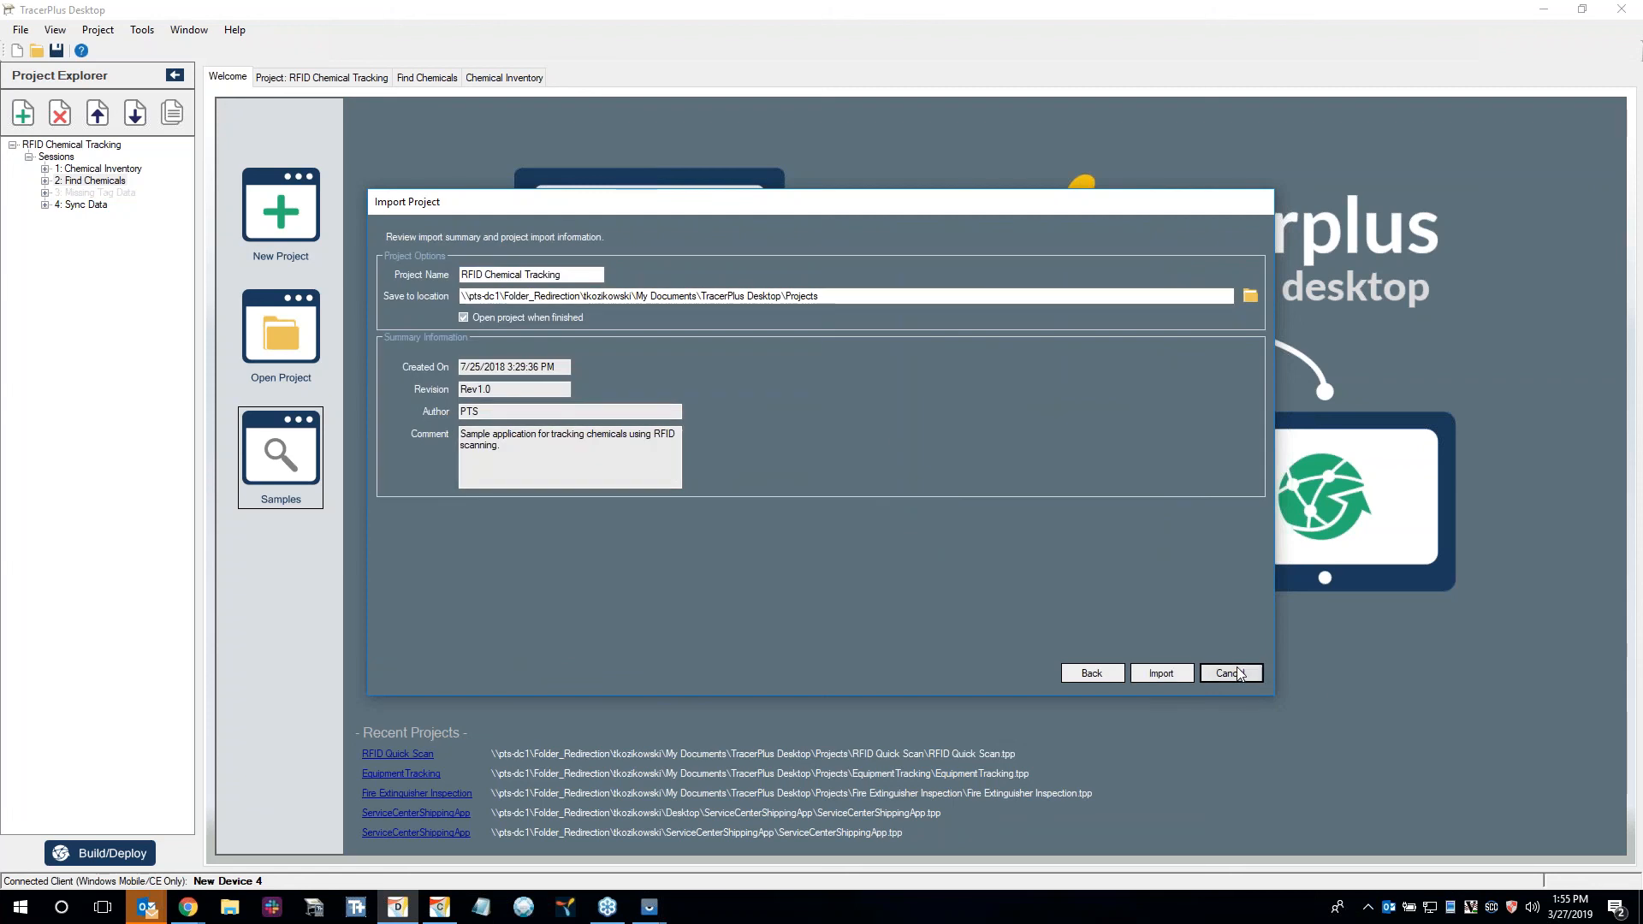
left_click(1161, 672)
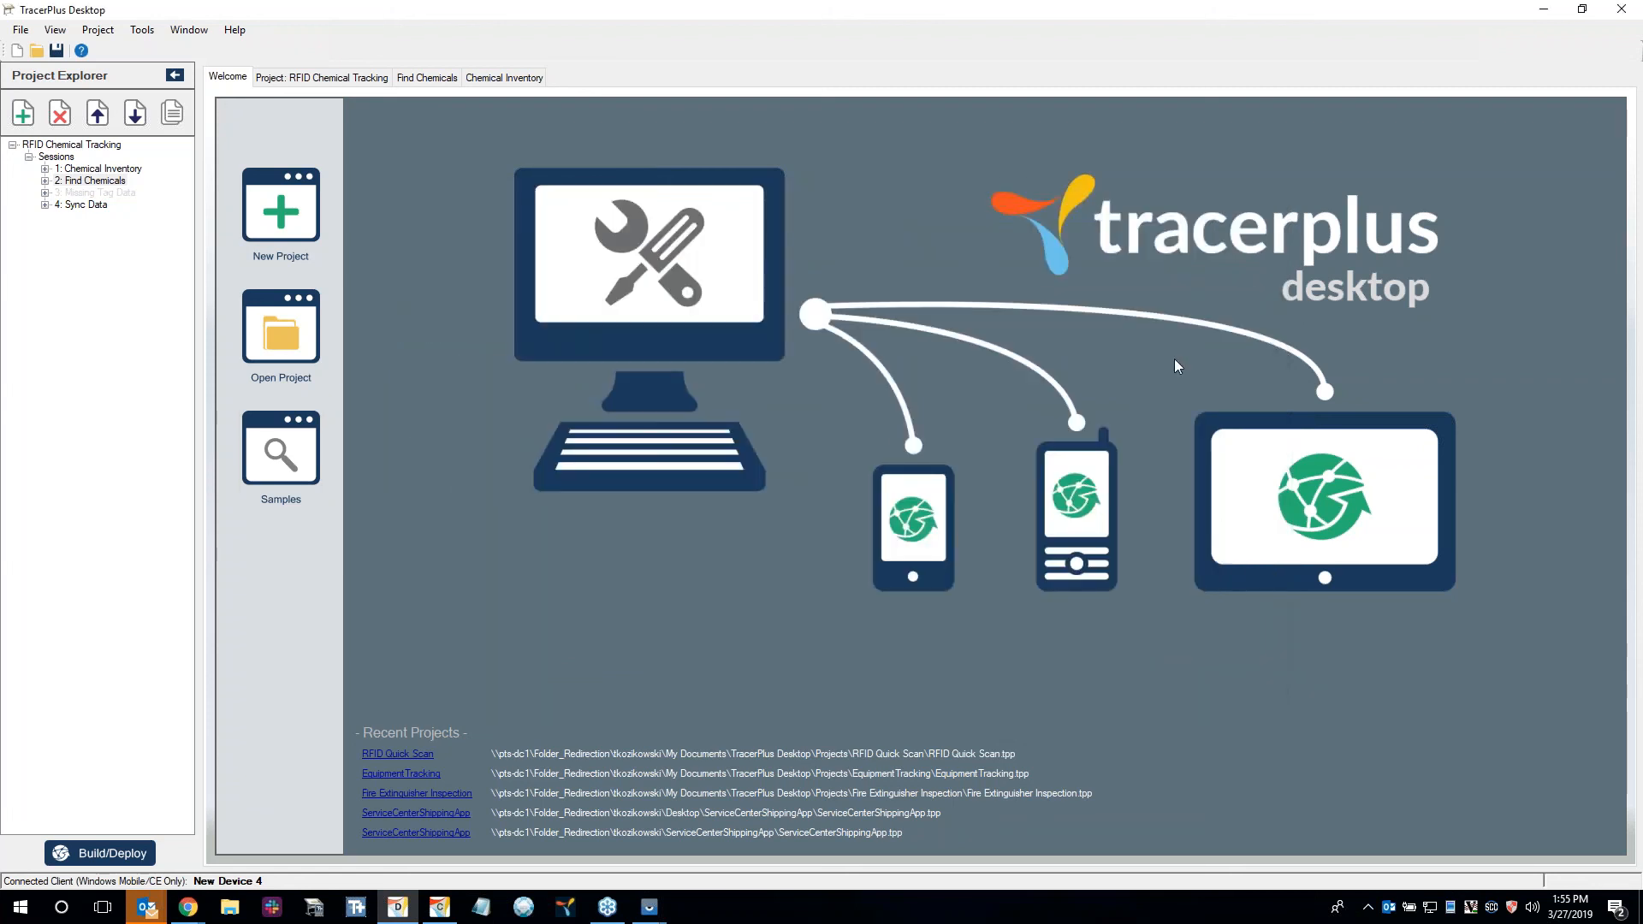